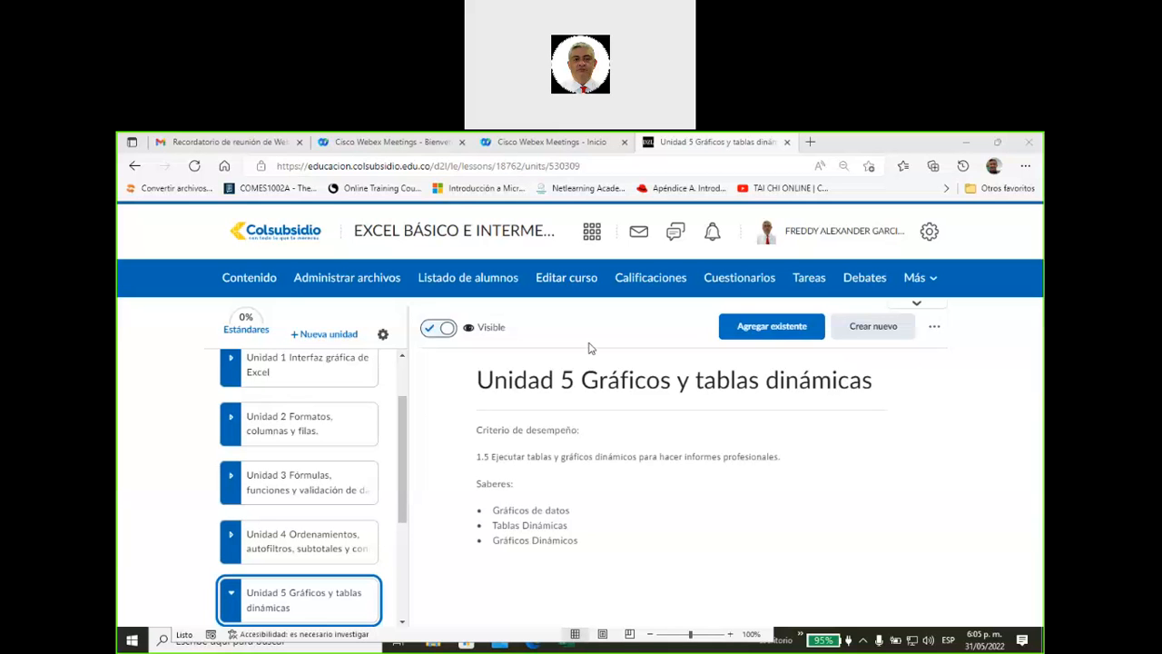
Step: Open the 1. Ambientación section of Unidad 5 Gráficos y tablas dinámicas in the course content
left_click_drag(405, 463, 401, 537)
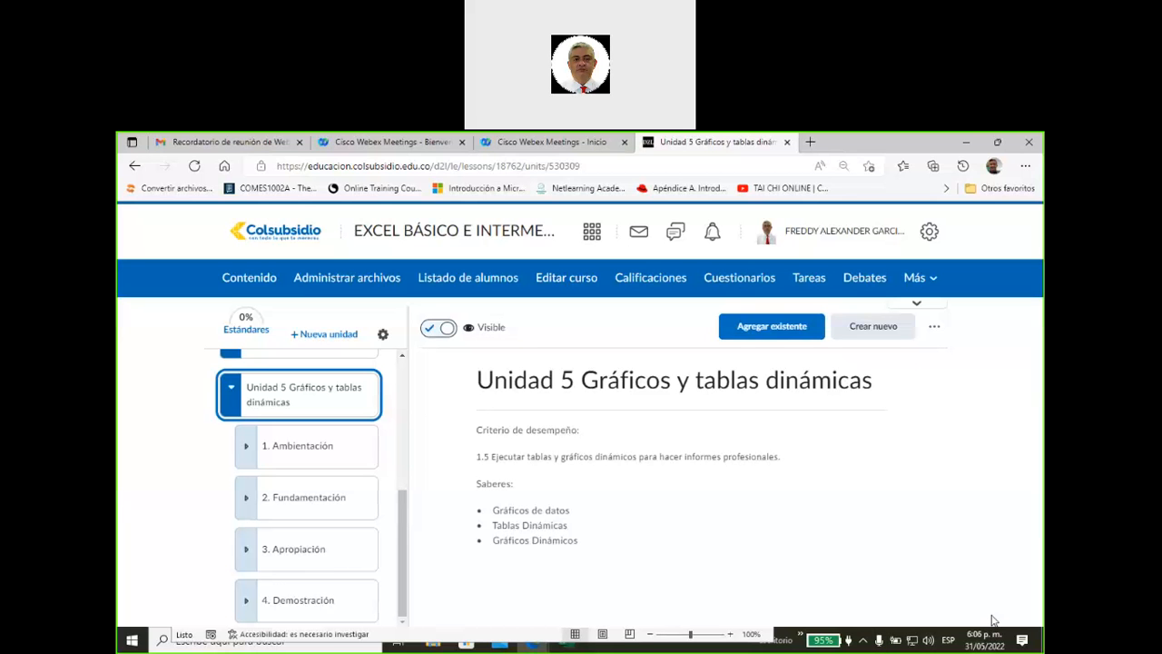
left_click(1030, 466)
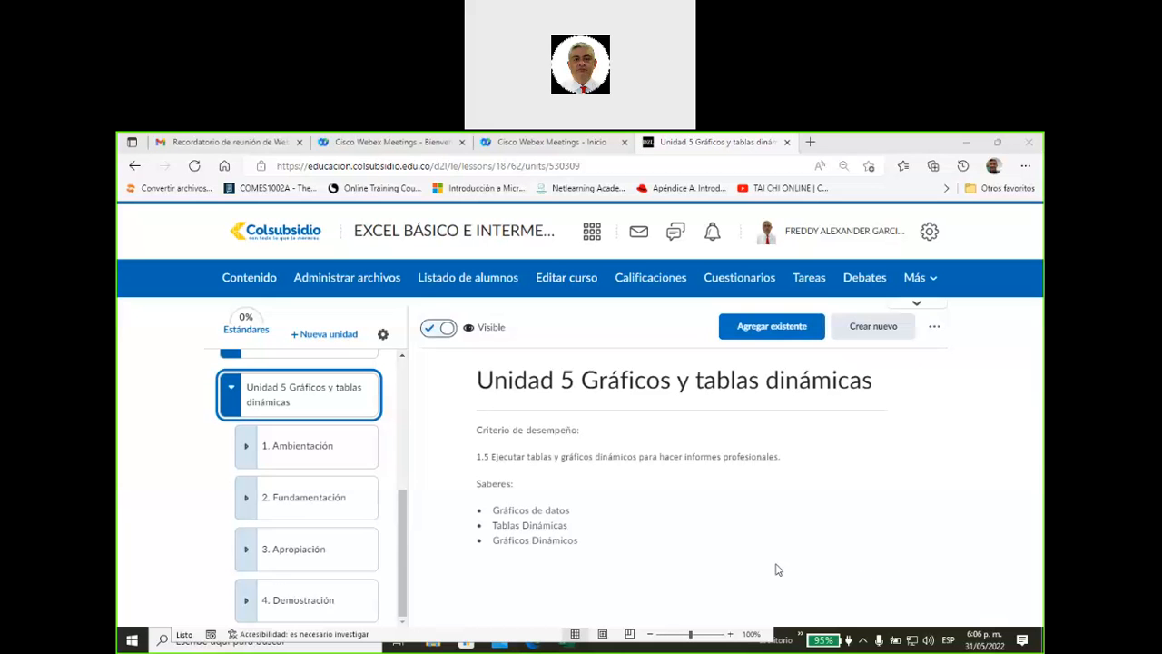
left_click(401, 535)
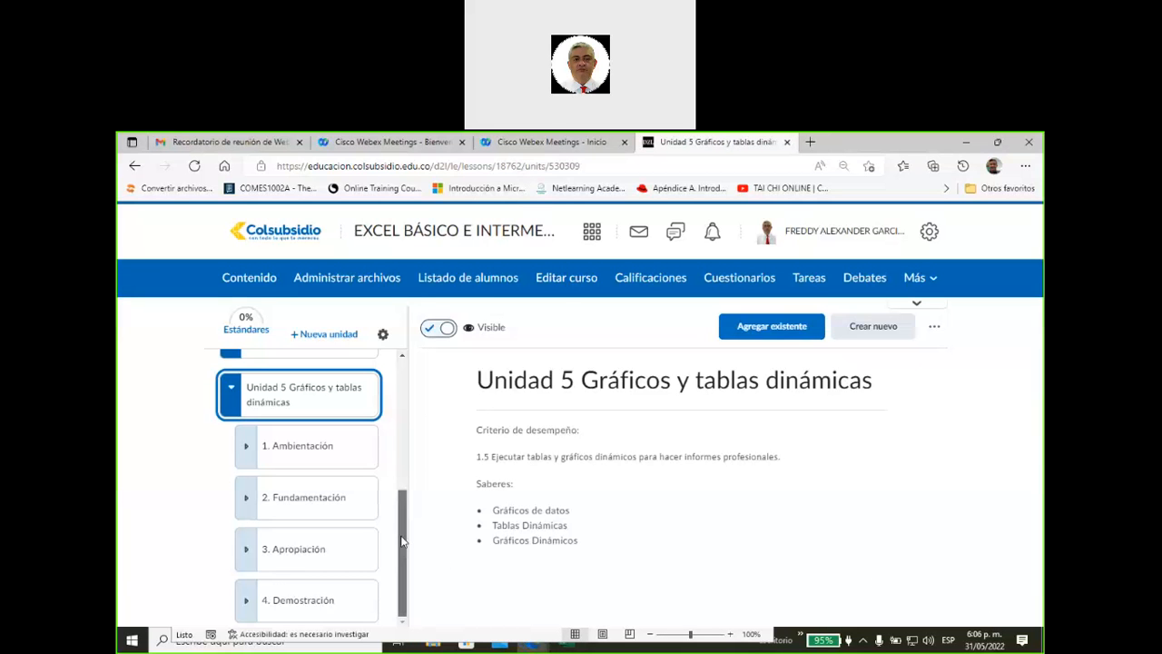
left_click(311, 455)
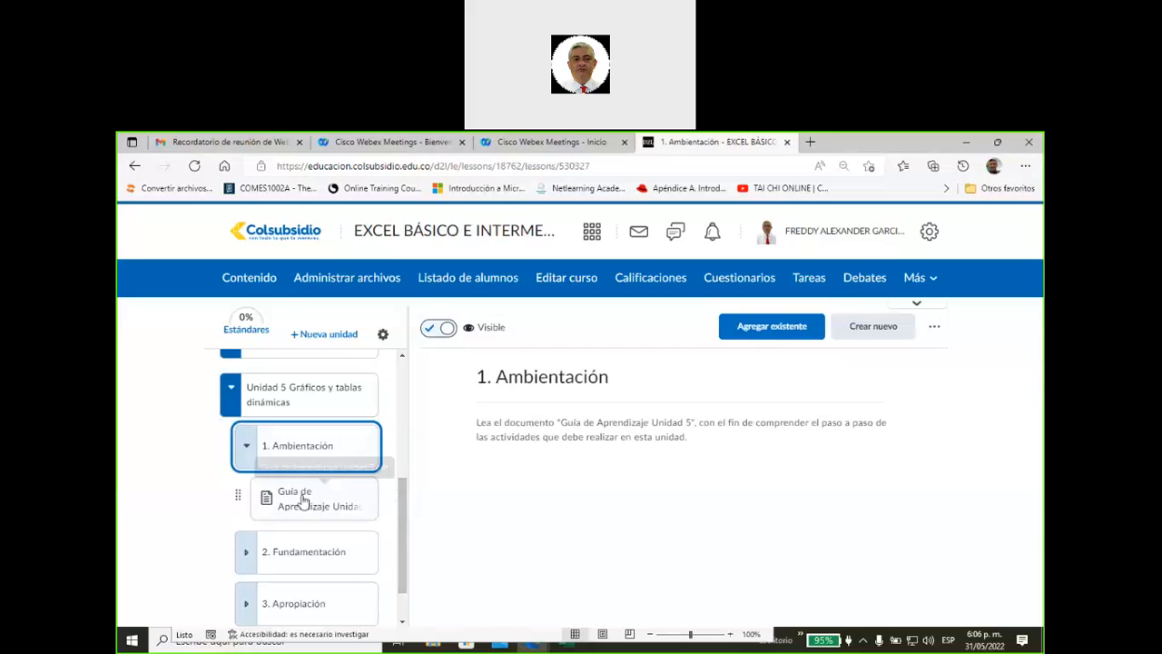
Step: Open the 2. Fundamentación section and look through its chart PDF and the four Creación de gráficos videos
left_click_drag(402, 504, 401, 522)
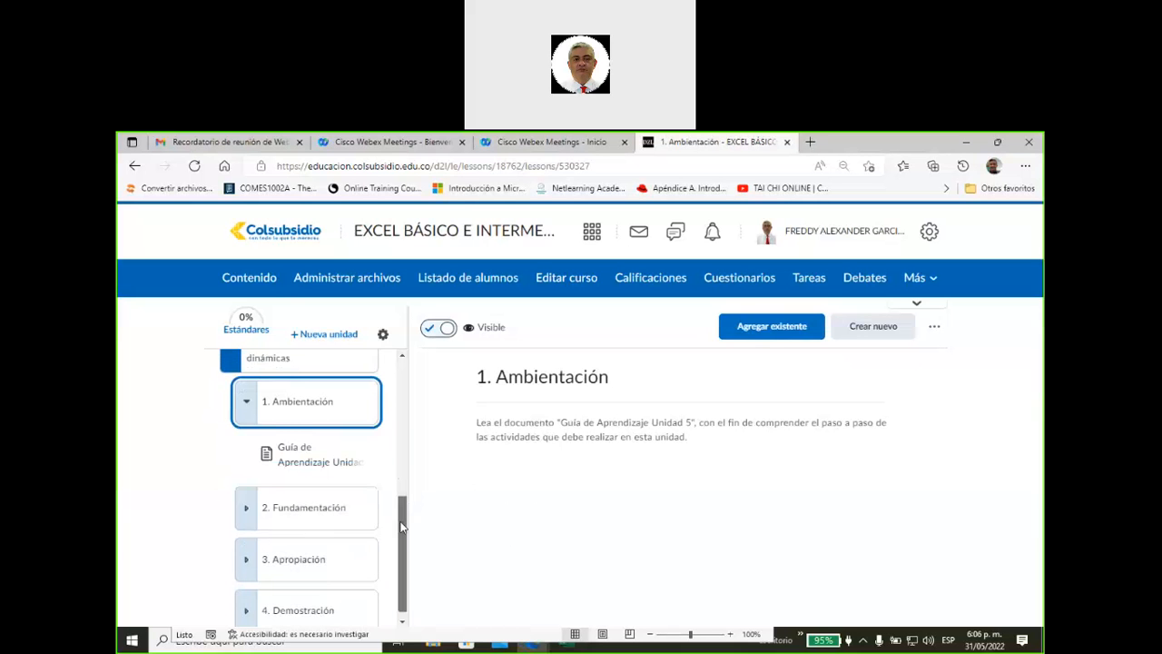
left_click(327, 503)
scroll(405, 497, "down", 3)
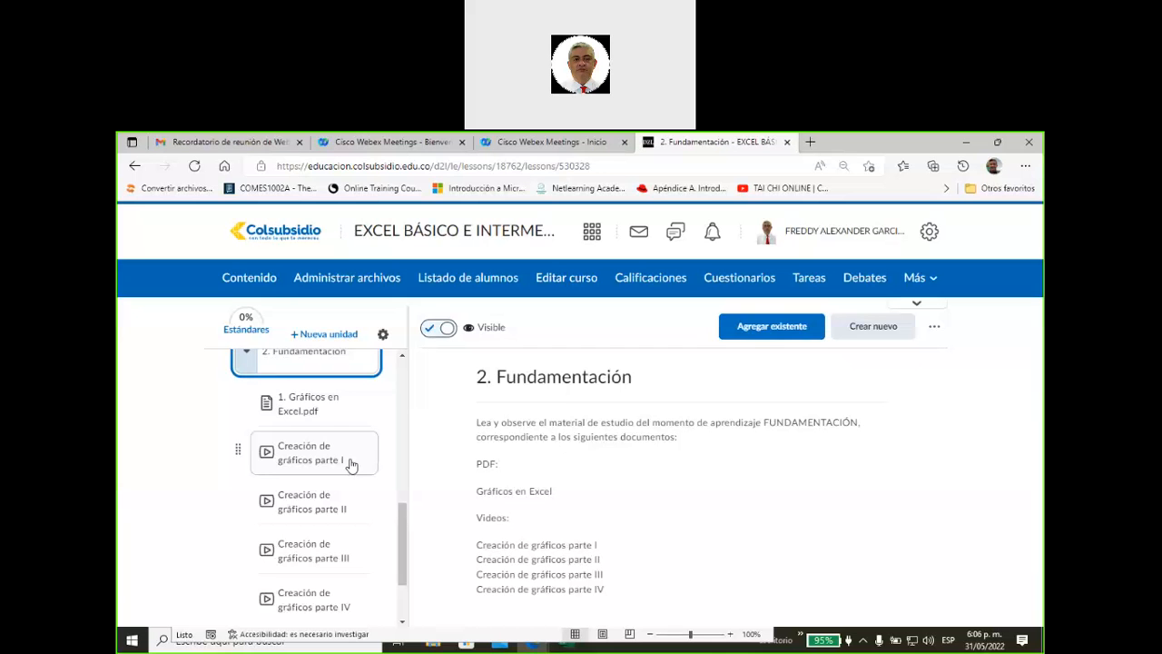
scroll(352, 466, "down", 3)
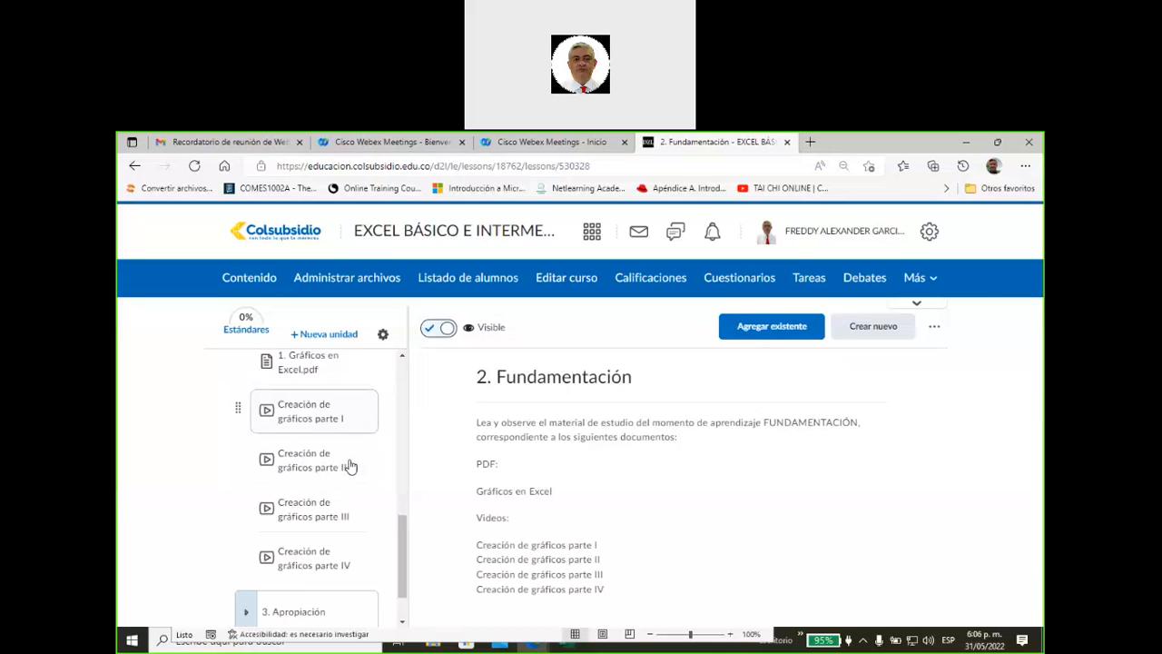
scroll(352, 466, "up", 3)
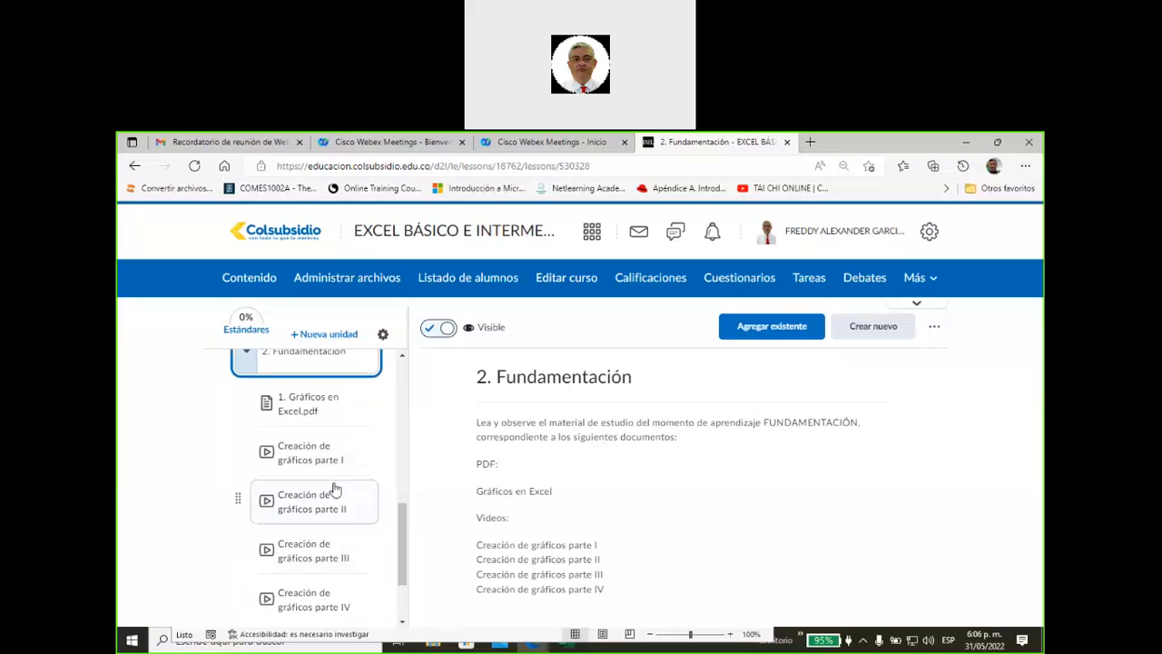
scroll(334, 491, "down", 3)
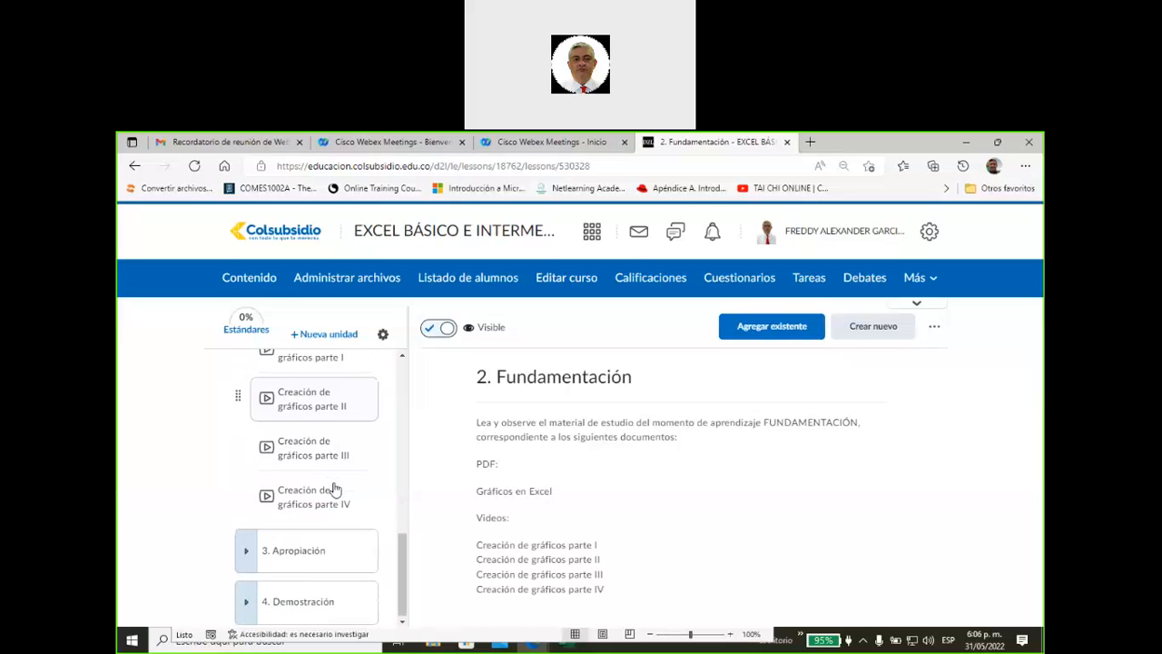
Step: Open Taller Unidad 5.xlsx from the 3. Apropiación section and download the file
left_click(328, 547)
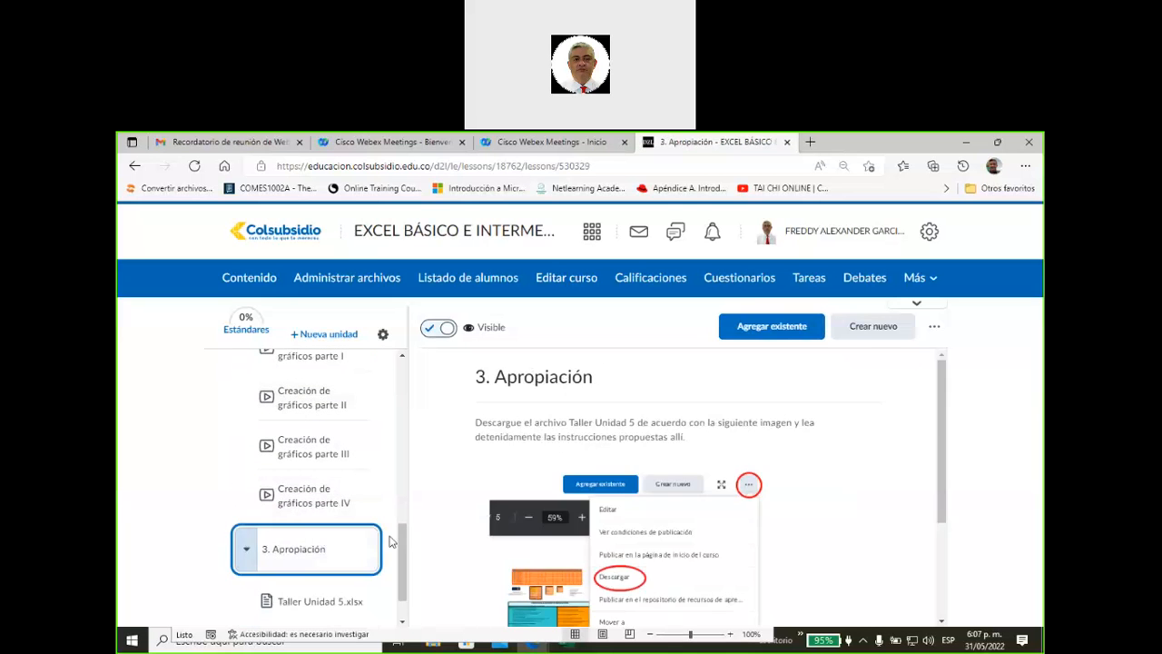
left_click_drag(404, 583, 405, 602)
left_click(307, 548)
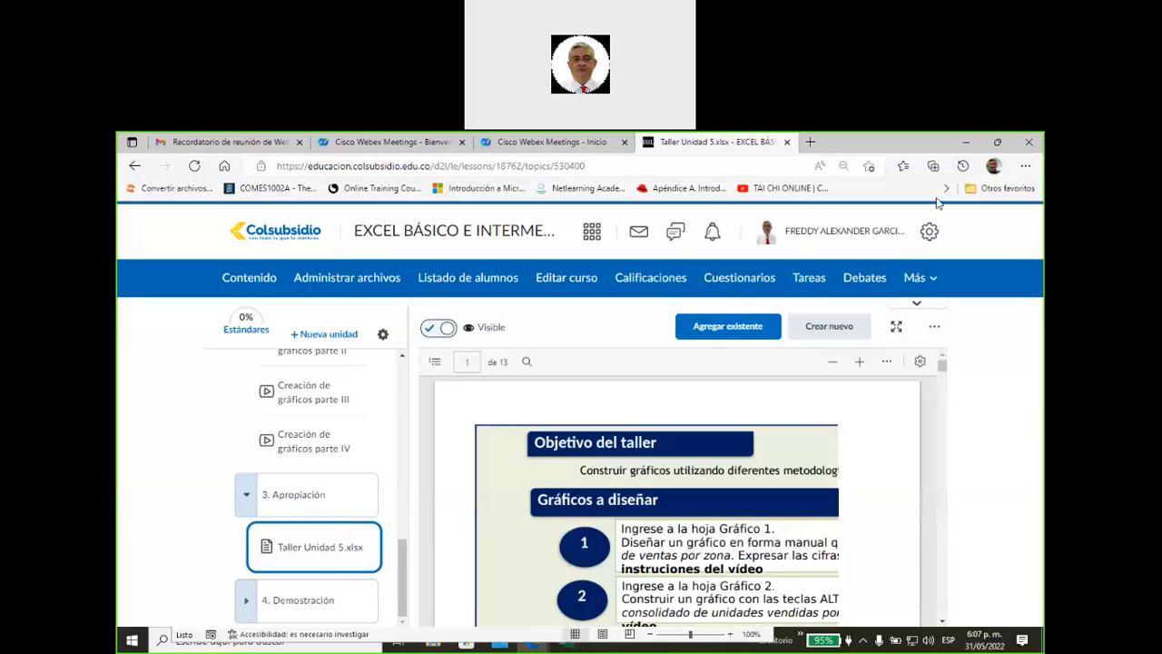
left_click(933, 325)
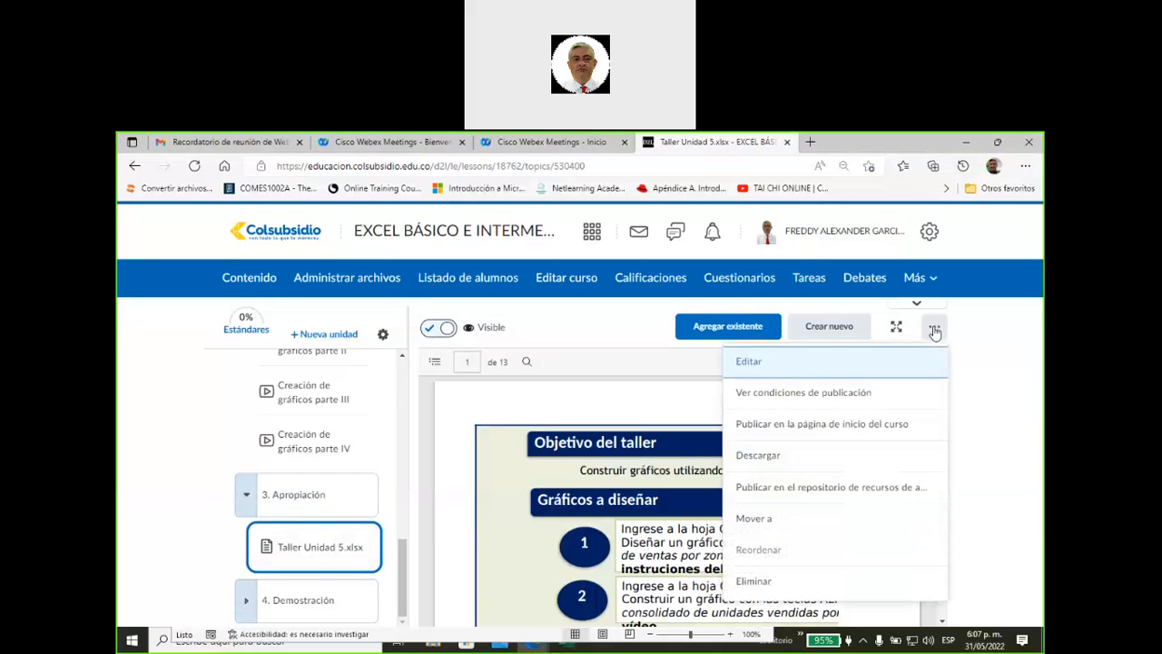
left_click(767, 467)
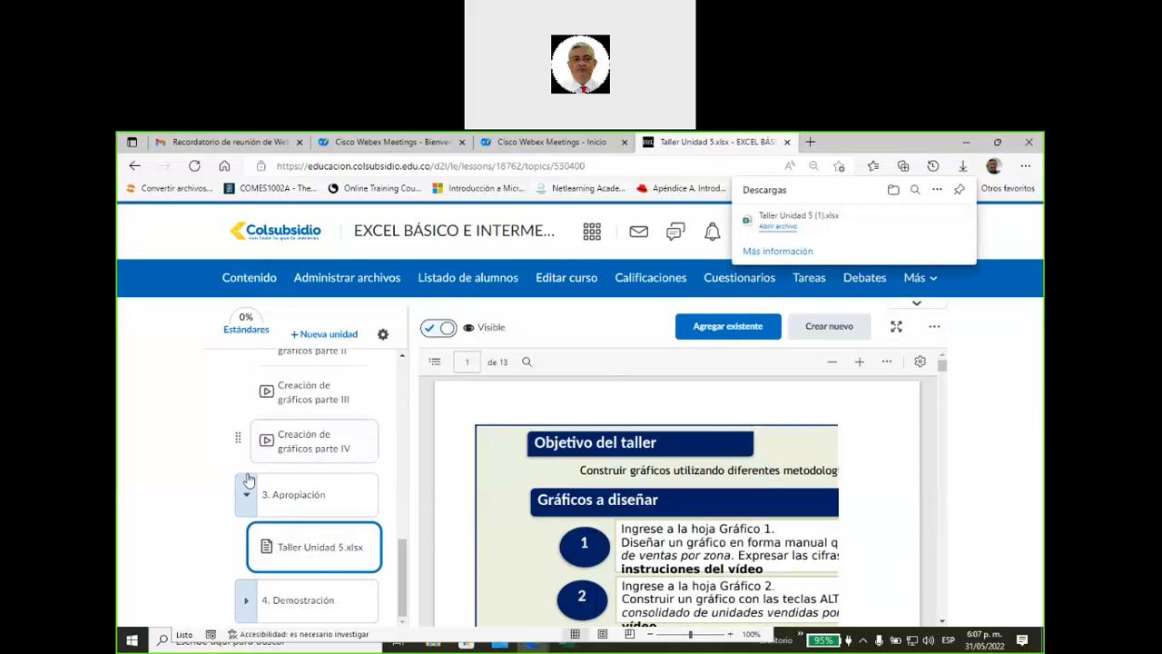
Step: Return to the course page in the browser and open the 4. Demostración section
scroll(196, 527, "down", 2)
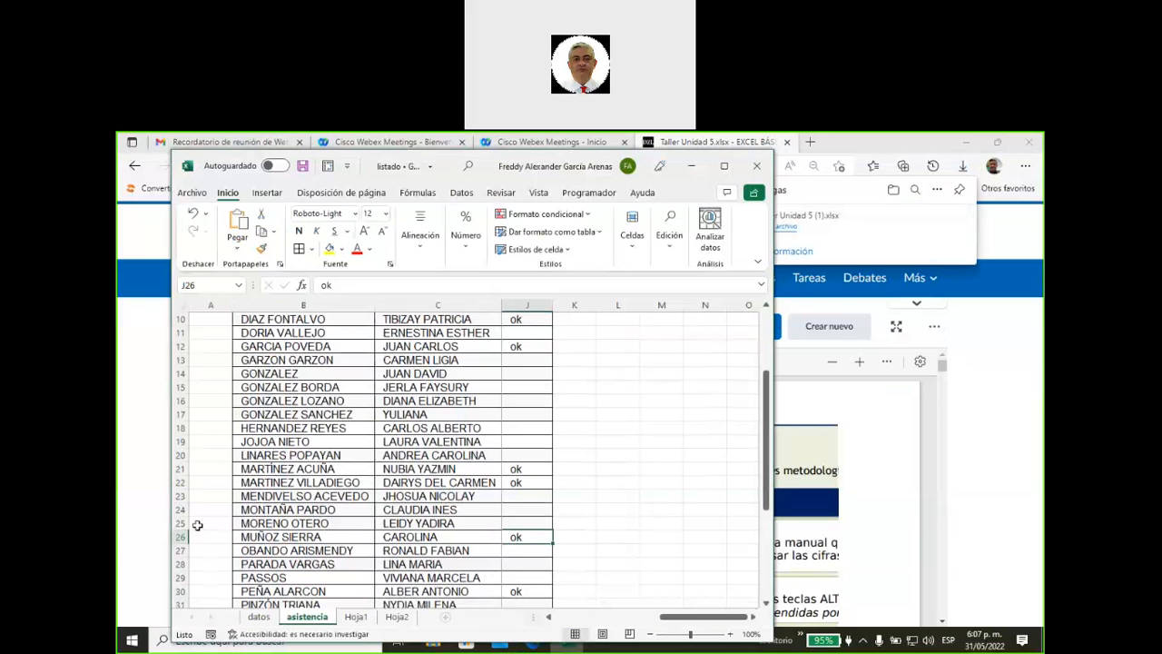
left_click(150, 503)
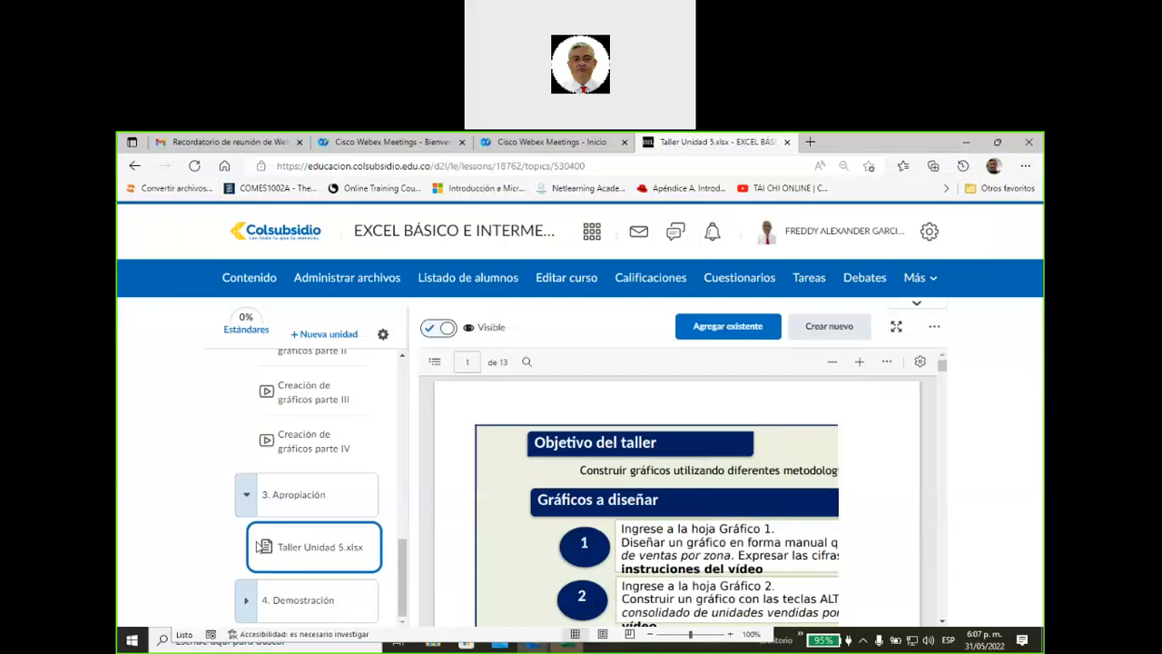
left_click(291, 600)
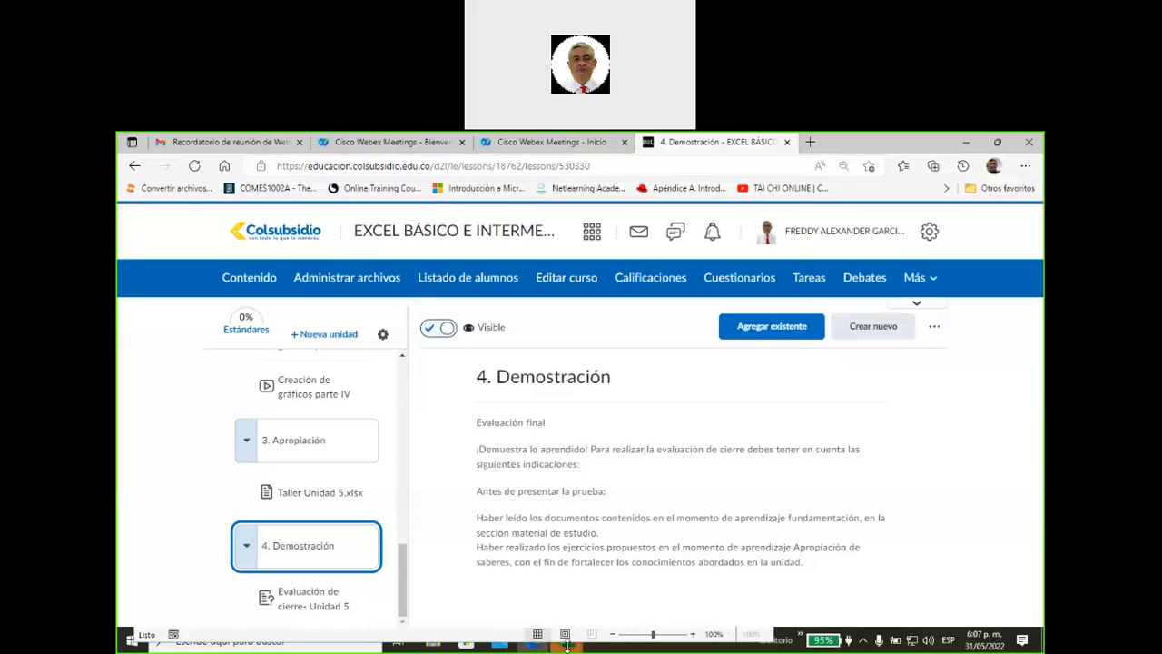
Step: Switch to the downloaded Taller Unidad 5 (1) workbook in Excel, enable editing and maximize its window
left_click(568, 643)
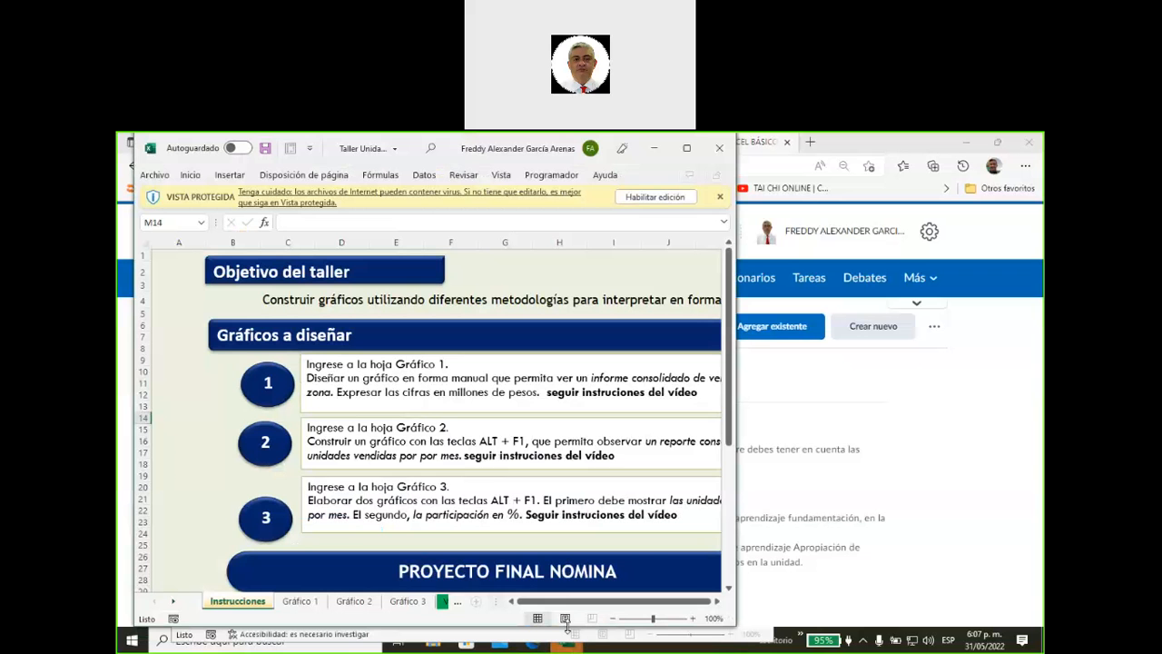
left_click(658, 197)
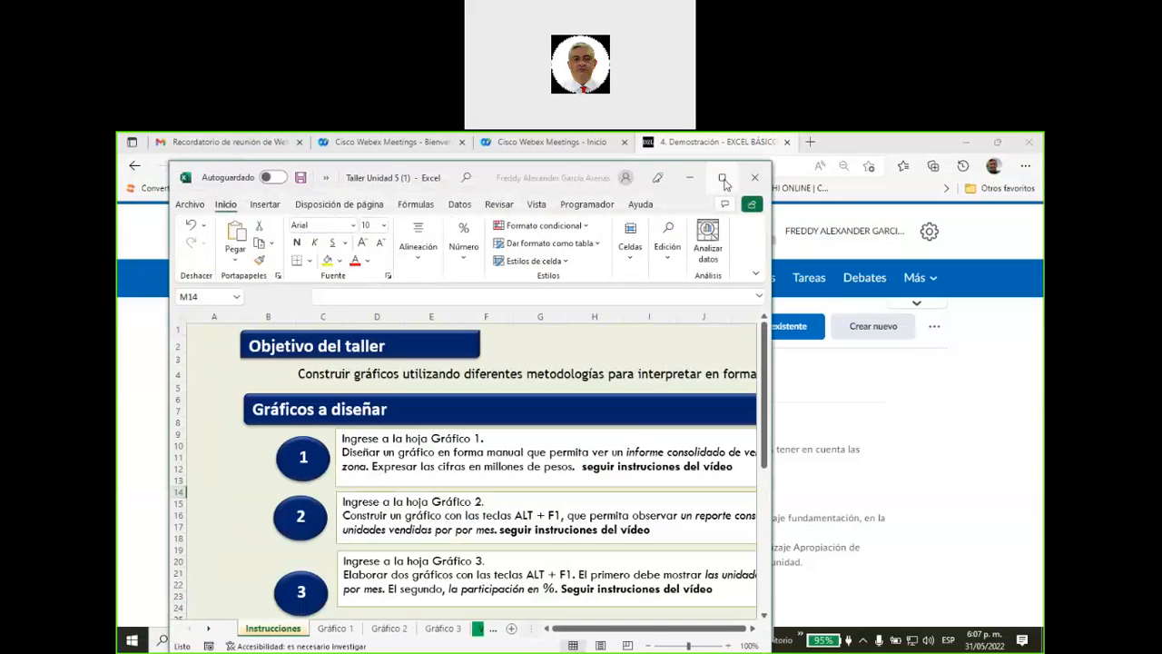
left_click(722, 178)
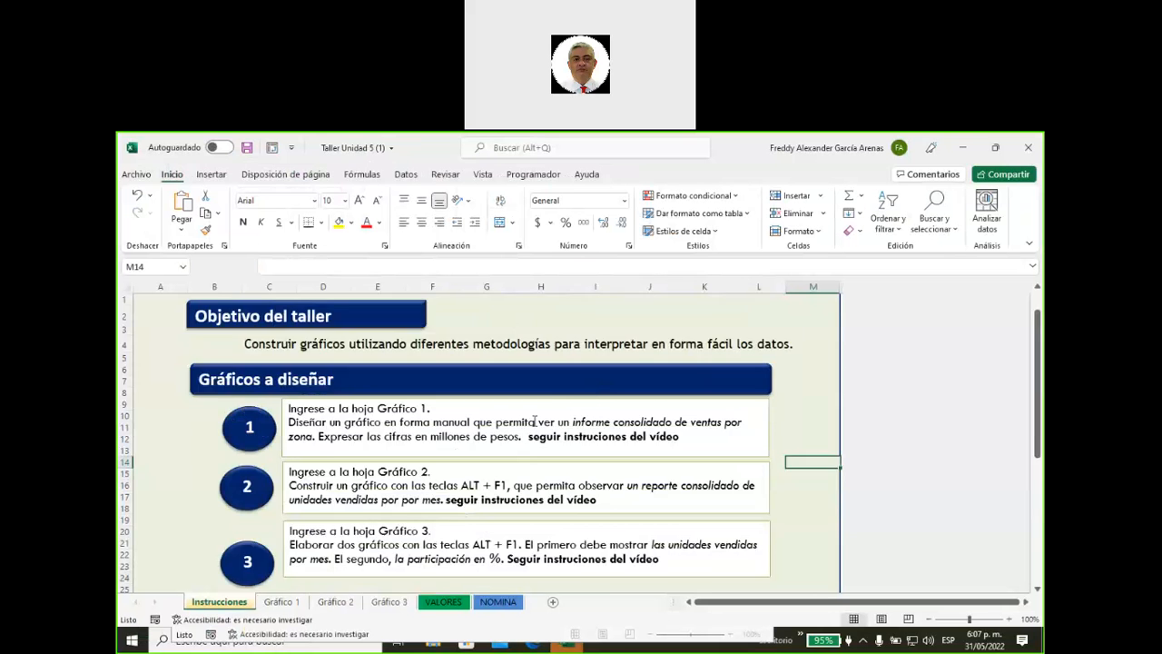
Step: Read through the Instrucciones sheet and check the header comments of the payroll columns on the NOMINA sheet
scroll(535, 420, "down", 2)
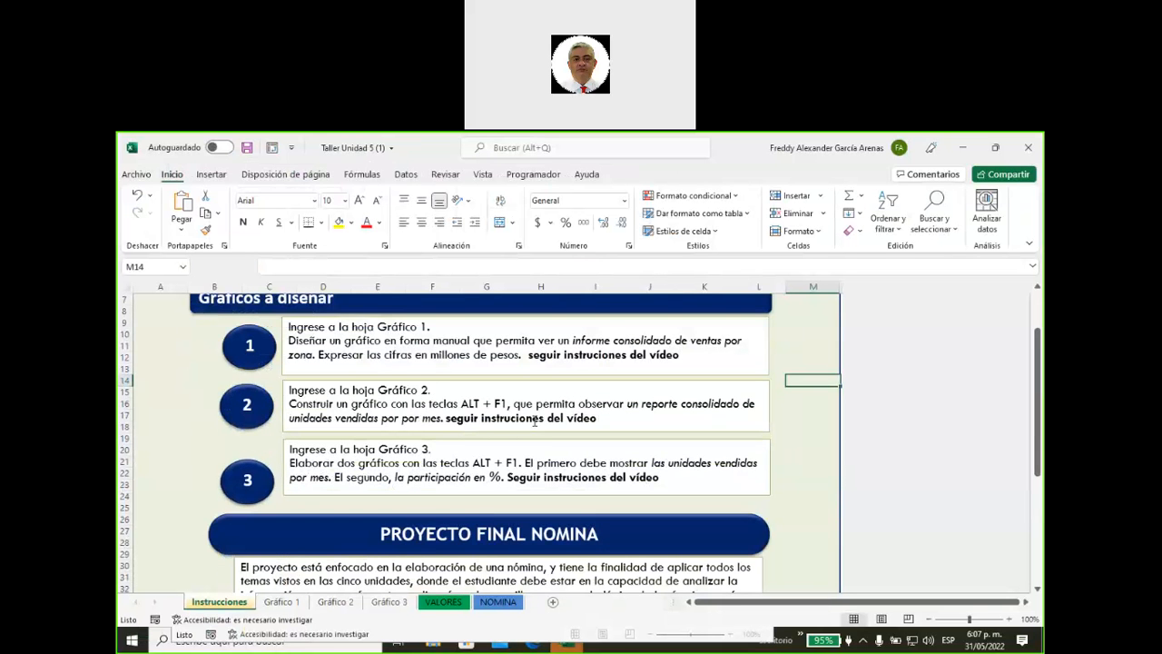
scroll(535, 421, "down", 4)
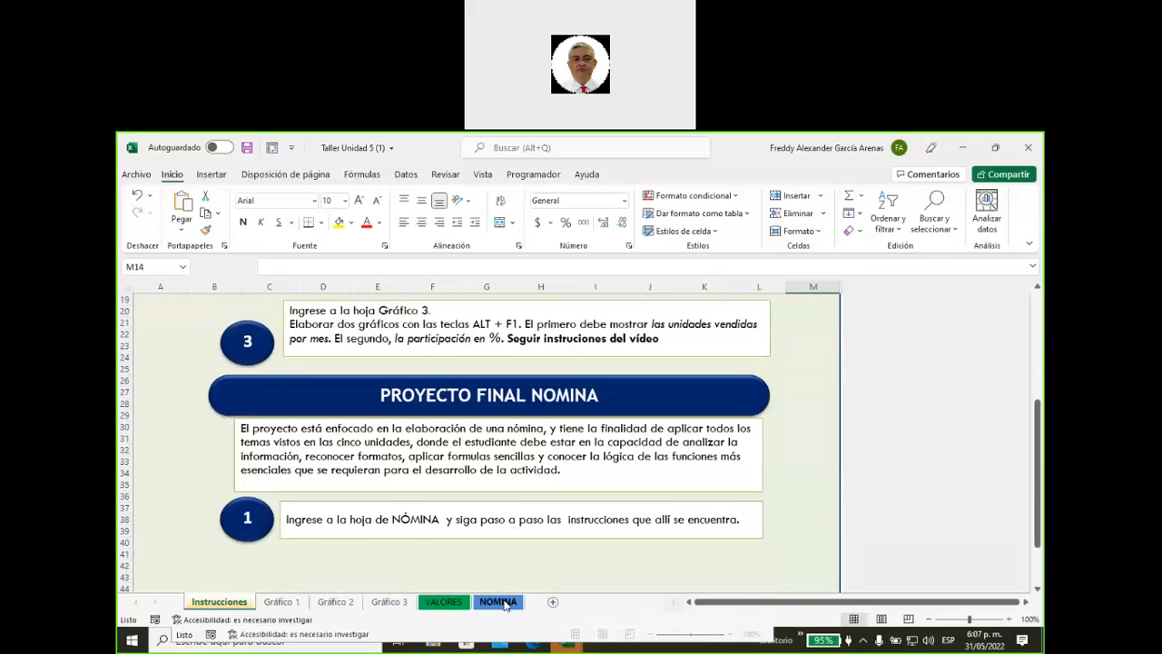
left_click(502, 602)
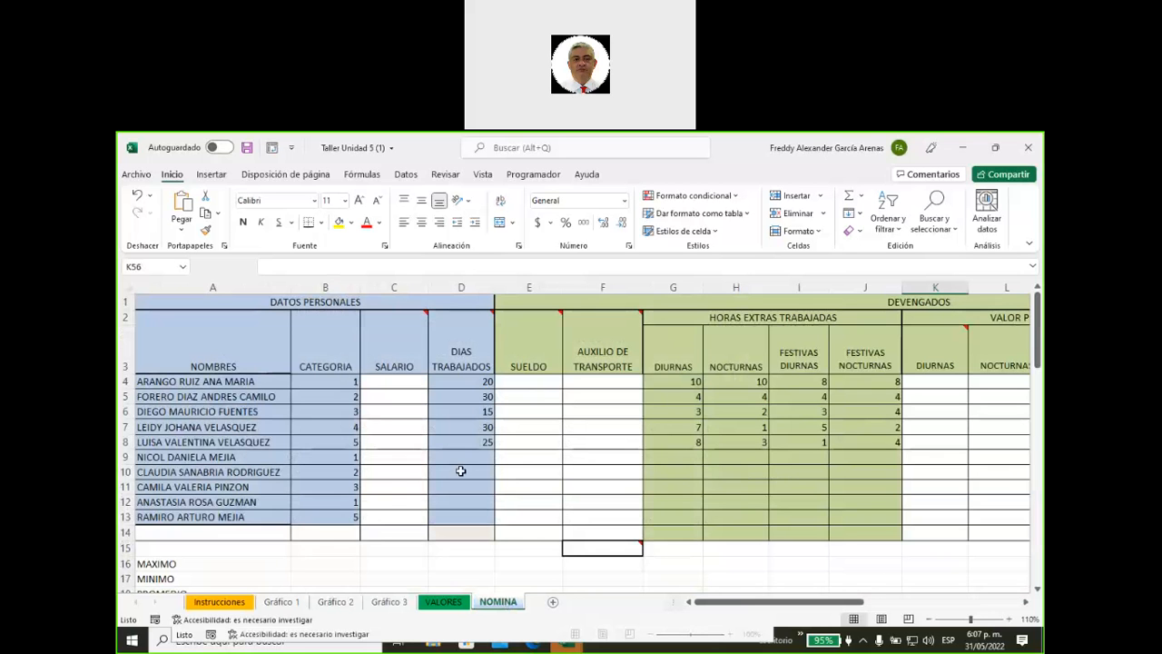
mouse_move(402, 336)
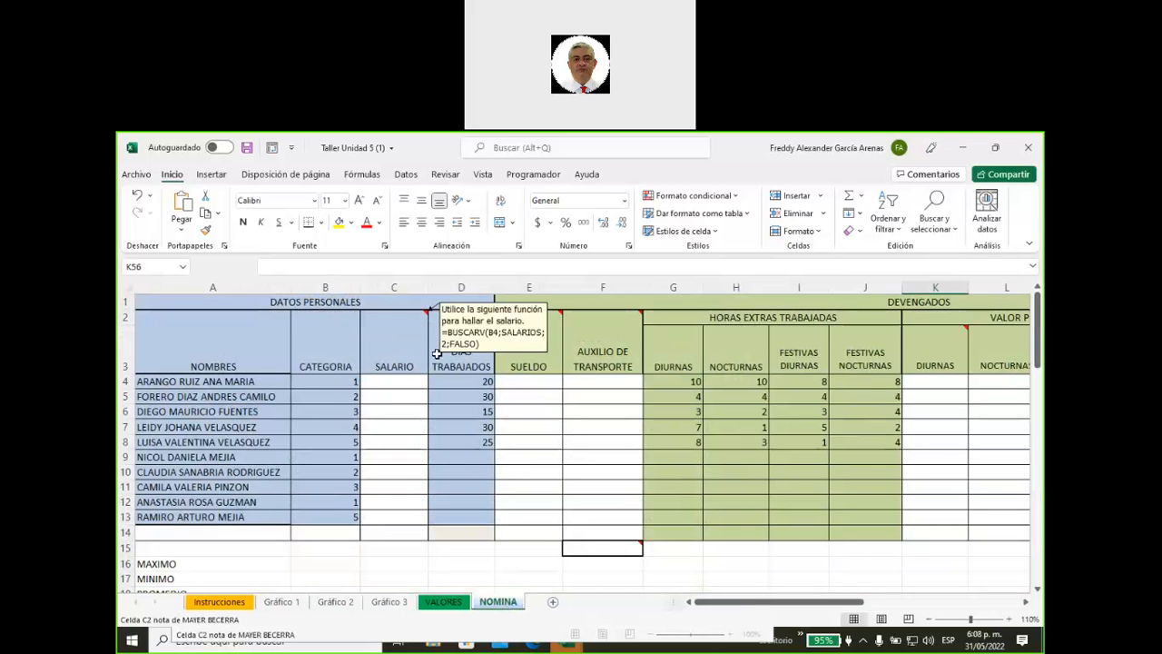
mouse_move(445, 352)
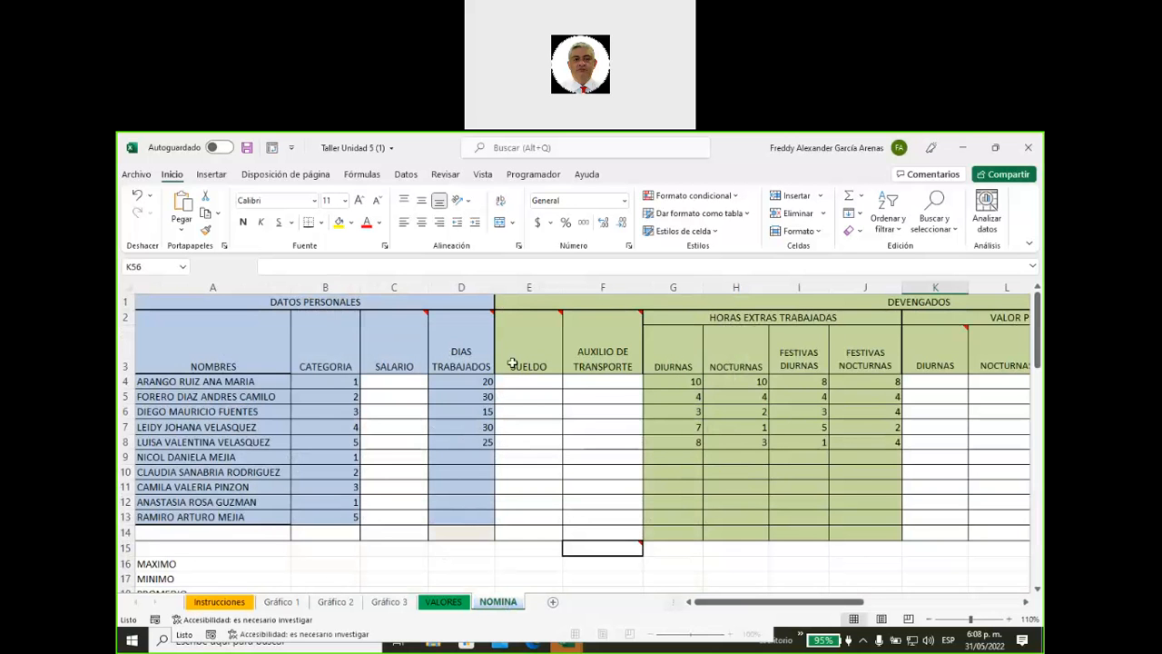
mouse_move(523, 354)
Step: Read the numbered INSTRUCCIONES below the payroll table on the NOMINA sheet and return to the top of the table
scroll(541, 463, "down", 4)
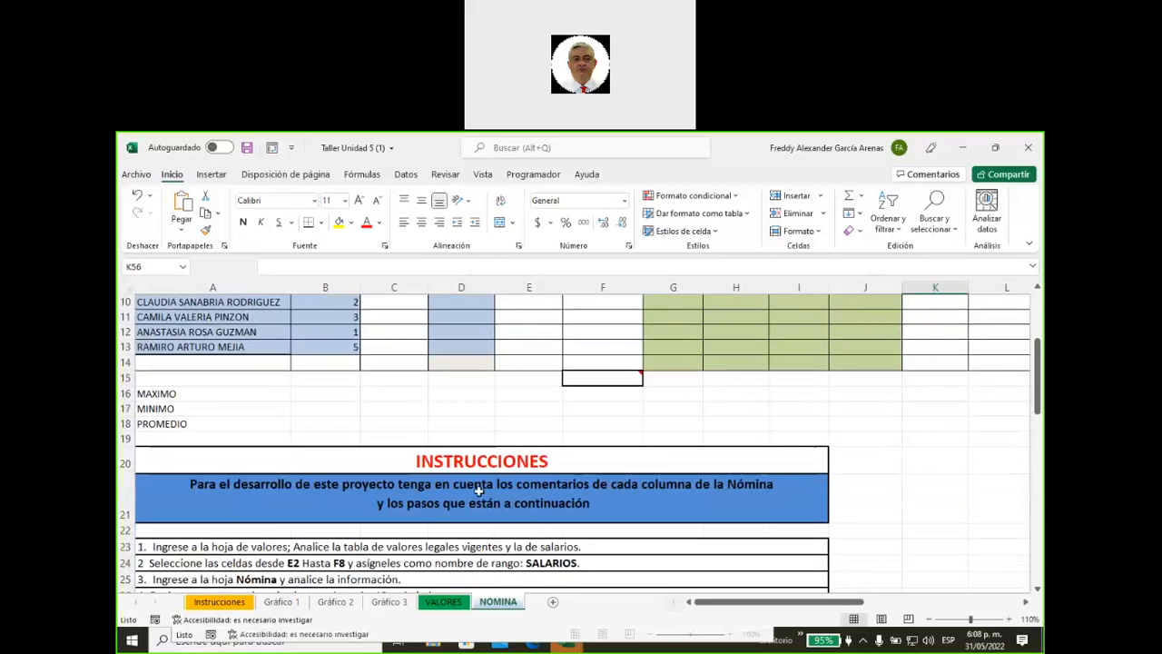
scroll(477, 490, "down", 2)
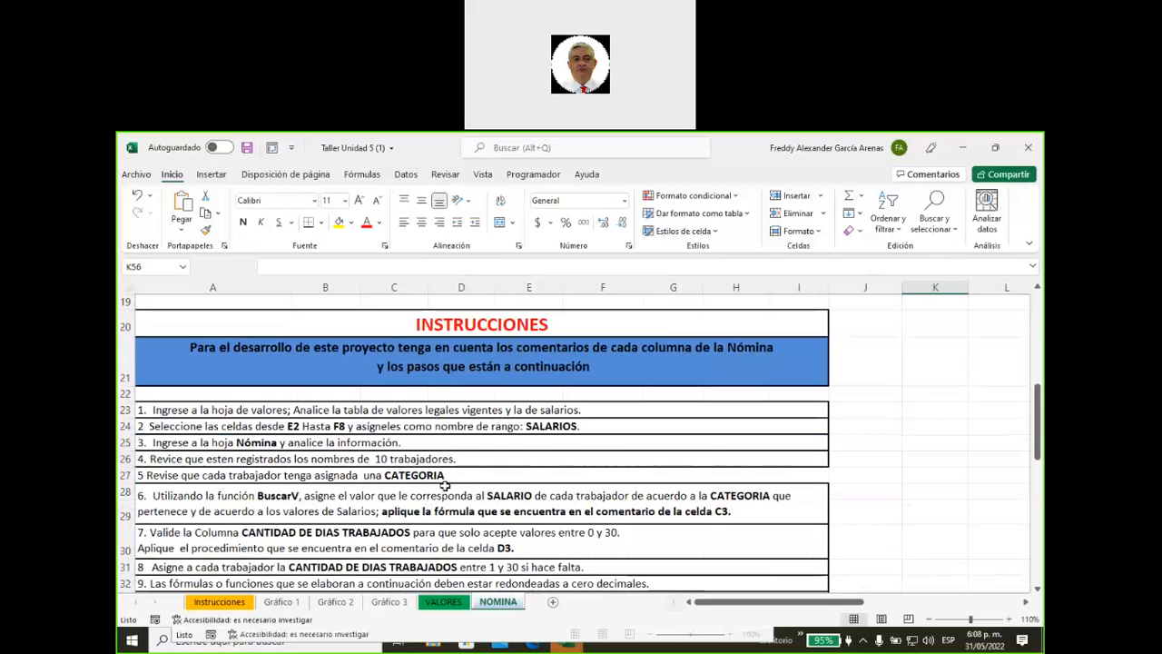
scroll(445, 486, "down", 1)
scroll(445, 486, "down", 2)
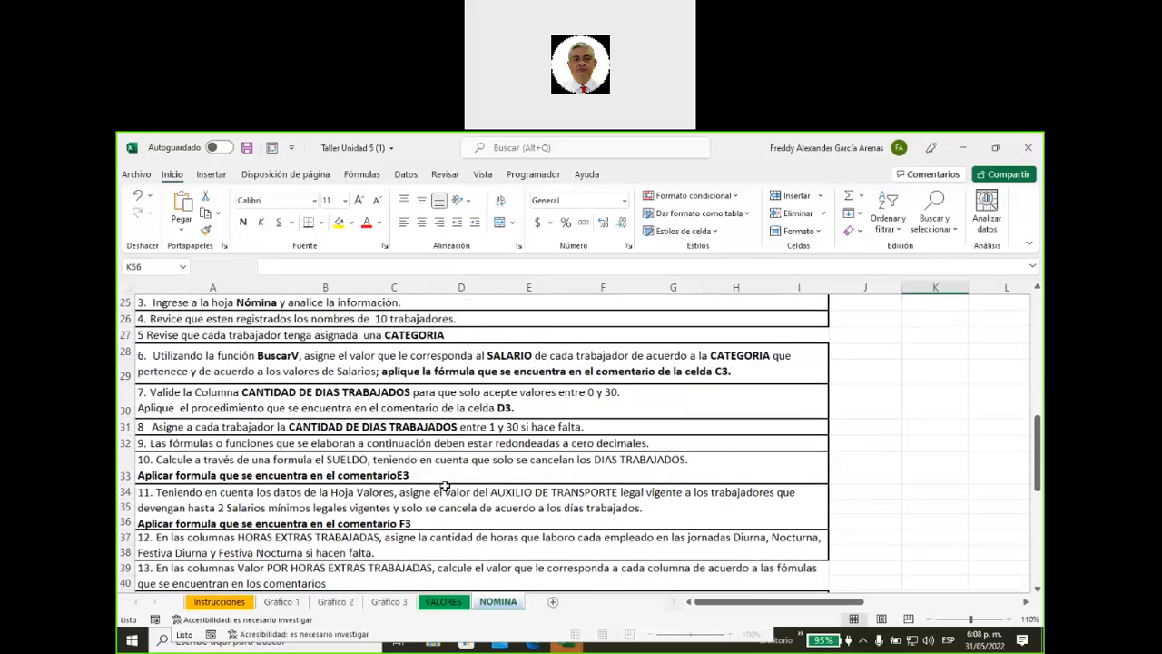
scroll(445, 486, "down", 2)
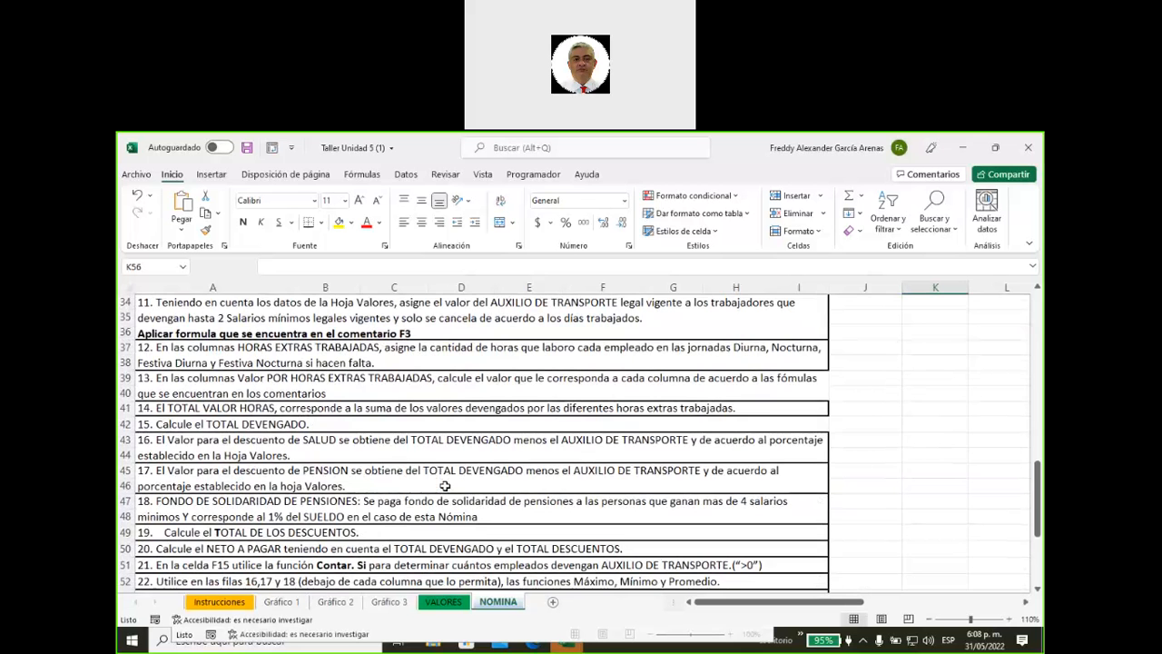
scroll(445, 486, "down", 1)
scroll(445, 486, "up", 10)
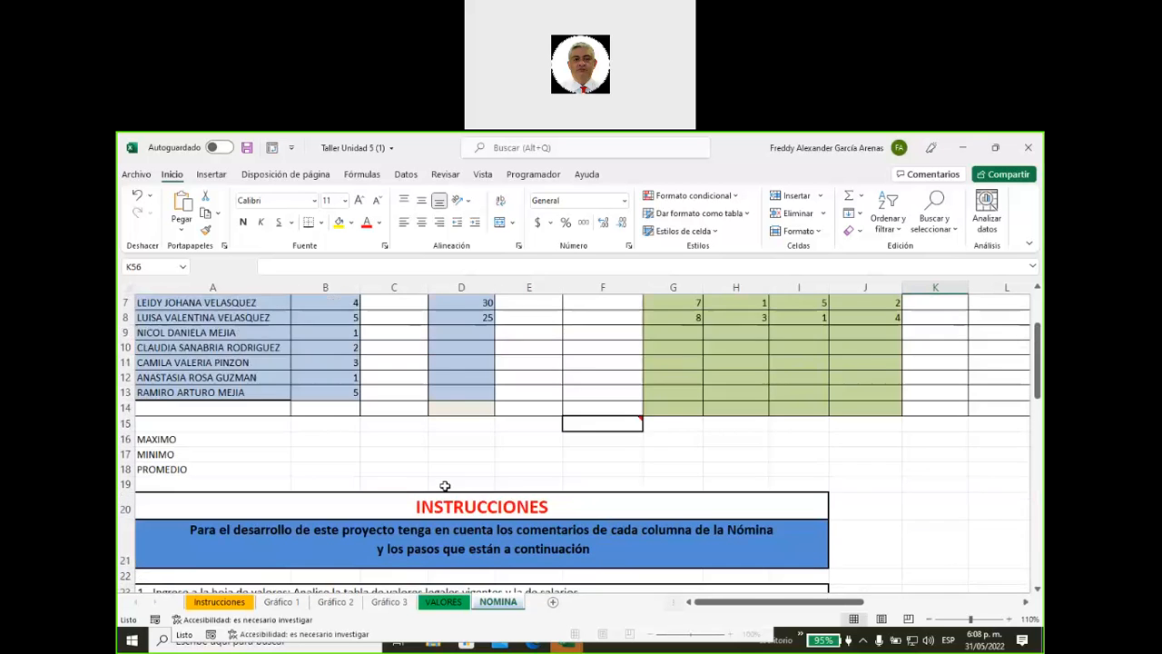
scroll(445, 486, "up", 2)
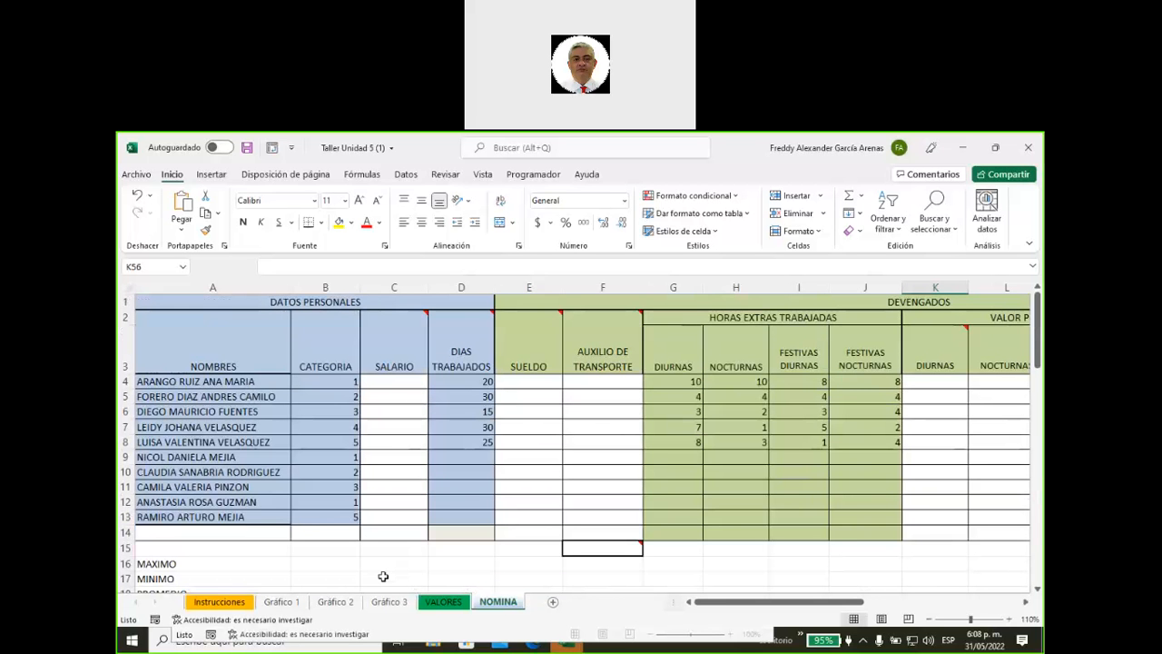
Step: On the Gráfico 1 sheet, show the chart insertion commands and mark the Gráficos group and Gráficos recomendados with hand-drawn arrows
left_click(283, 602)
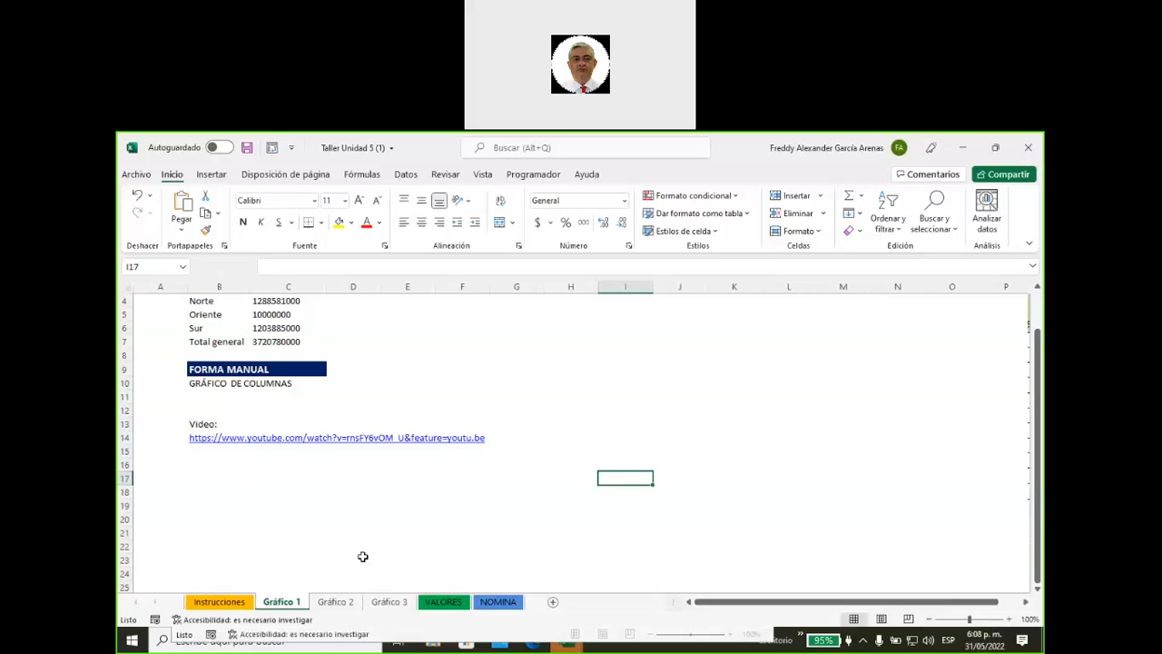
left_click(211, 175)
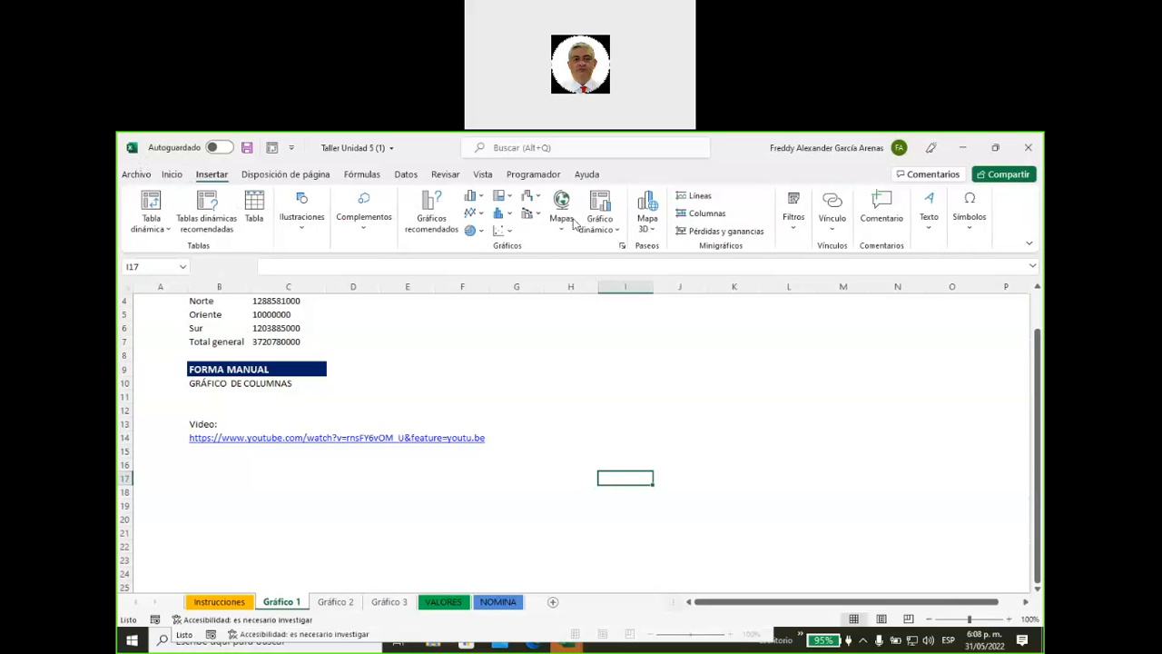
left_click(594, 201)
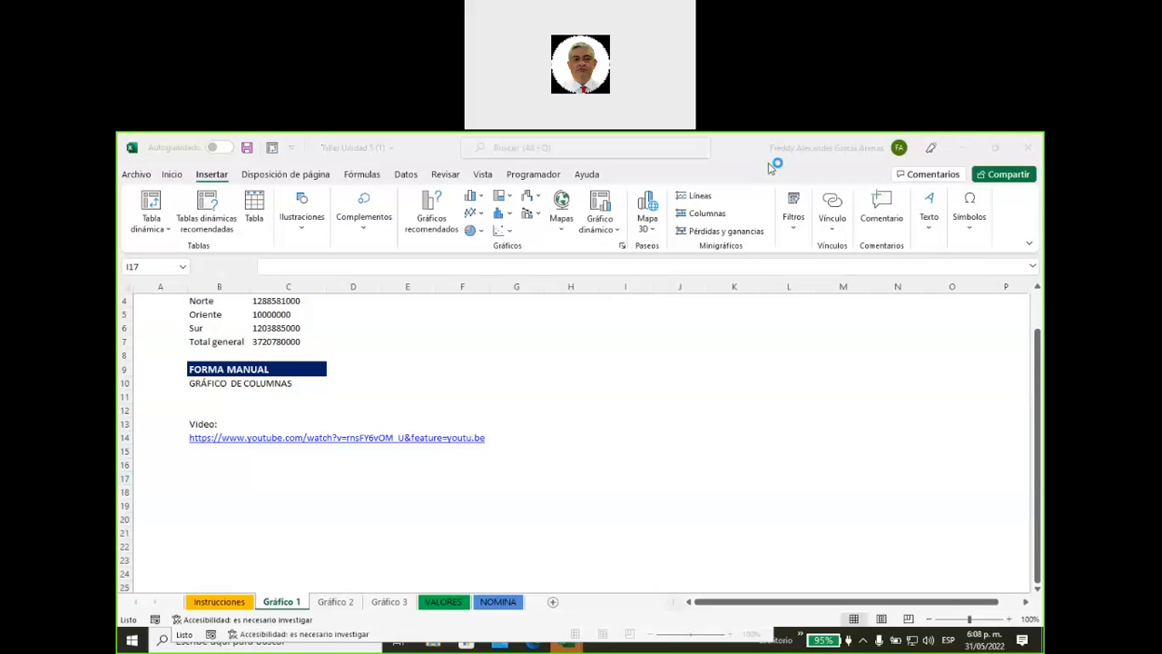
mouse_move(463, 350)
left_mouse_down()
mouse_move(501, 264)
mouse_move(504, 276)
mouse_move(532, 257)
left_mouse_up()
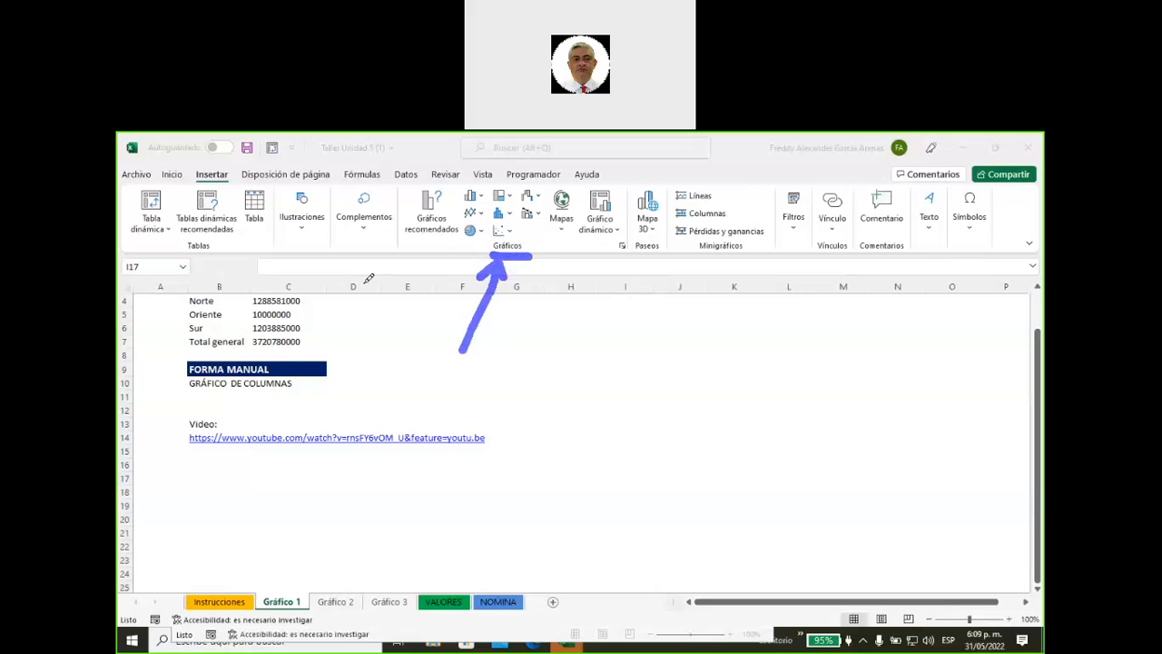
mouse_move(360, 280)
left_mouse_down()
mouse_move(416, 243)
mouse_move(405, 242)
mouse_move(418, 257)
left_mouse_up()
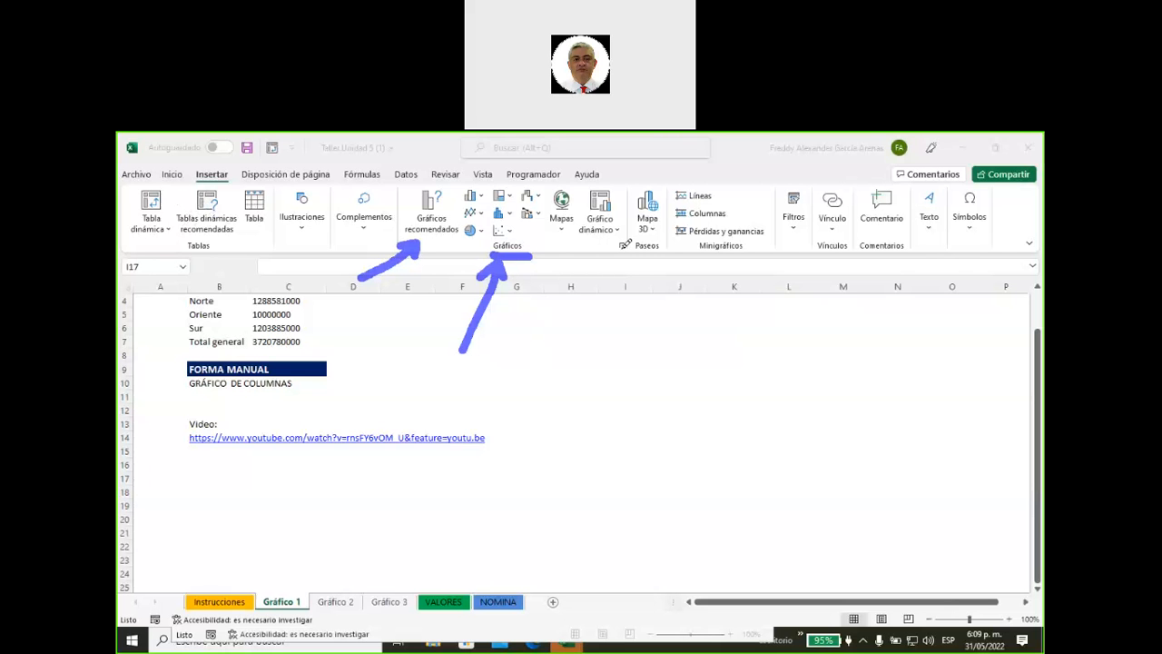
Step: Point out the Gráficos group's launcher with a hand-drawn arrow and clear all the drawn marks
left_click_drag(638, 236, 588, 242)
key("Escape")
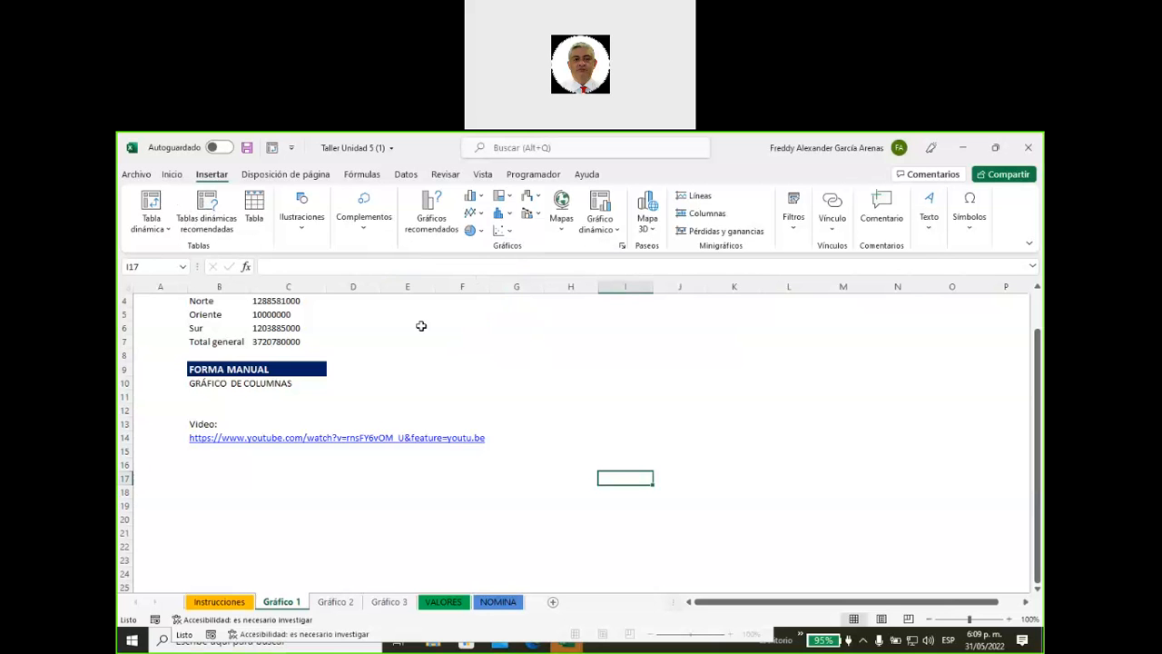
Step: With an empty cell selected on the Gráfico 1 sheet, insert a blank column chart and move it up to columns H to M
left_click(589, 347)
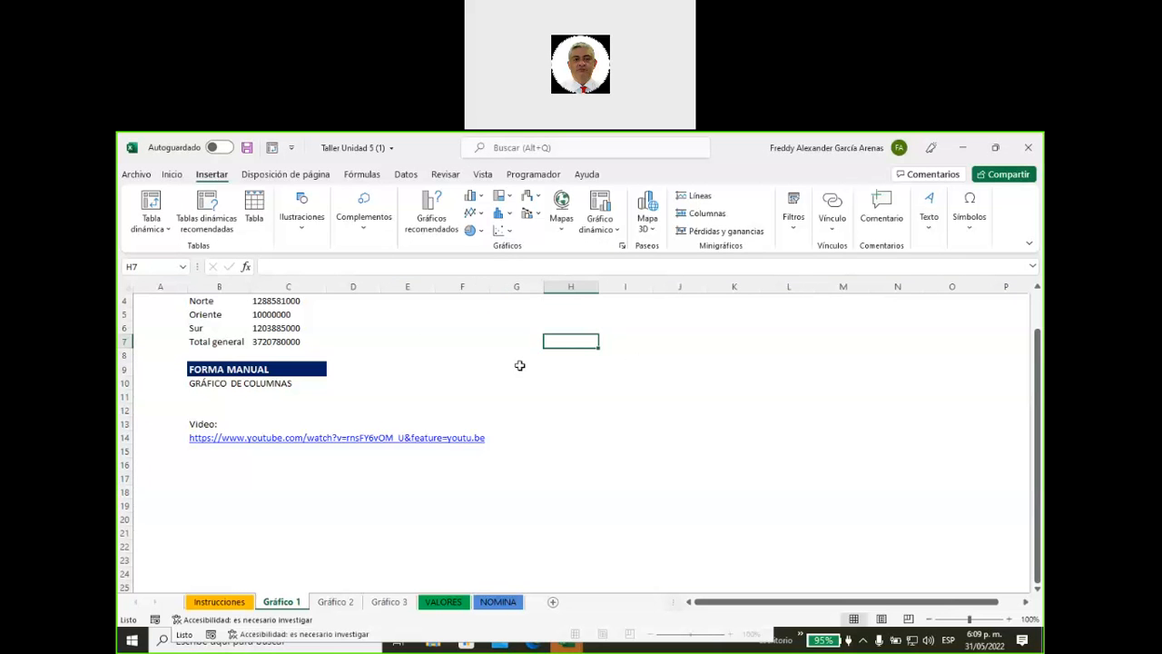
scroll(483, 407, "up", 1)
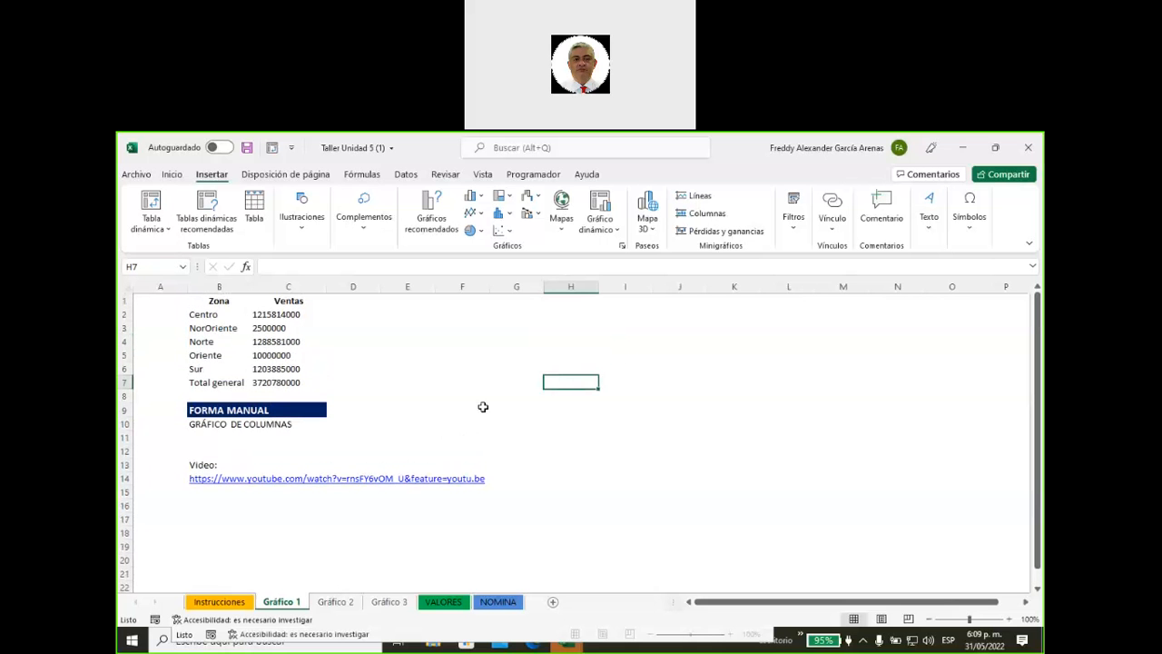
left_click(570, 329)
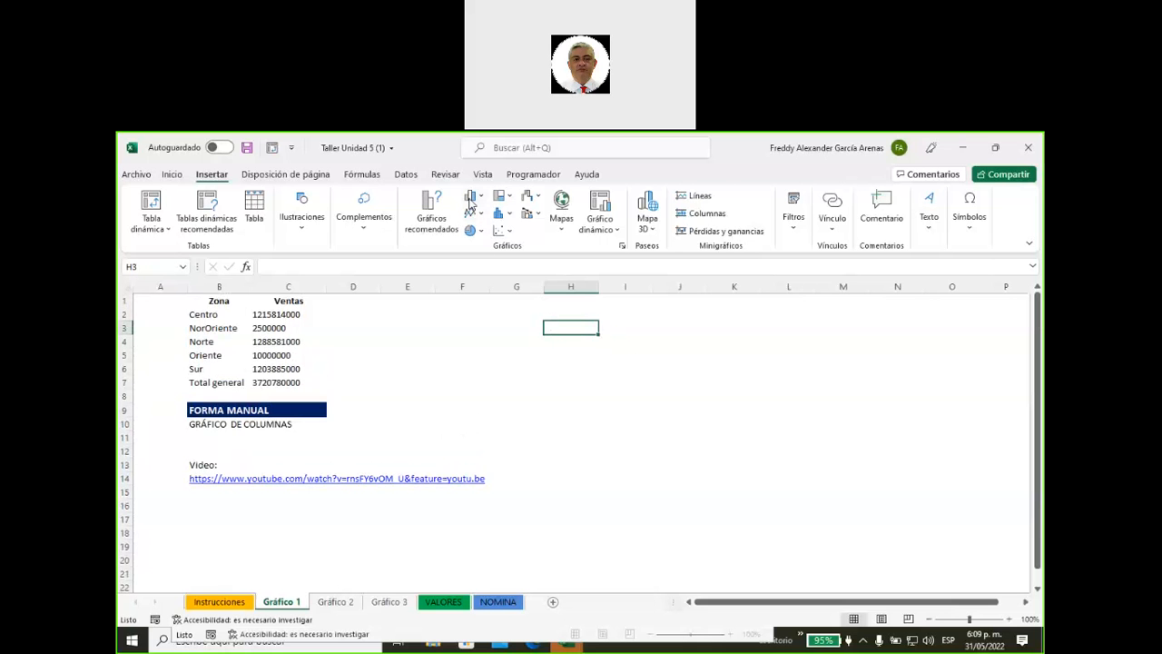
left_click(471, 197)
left_click(480, 257)
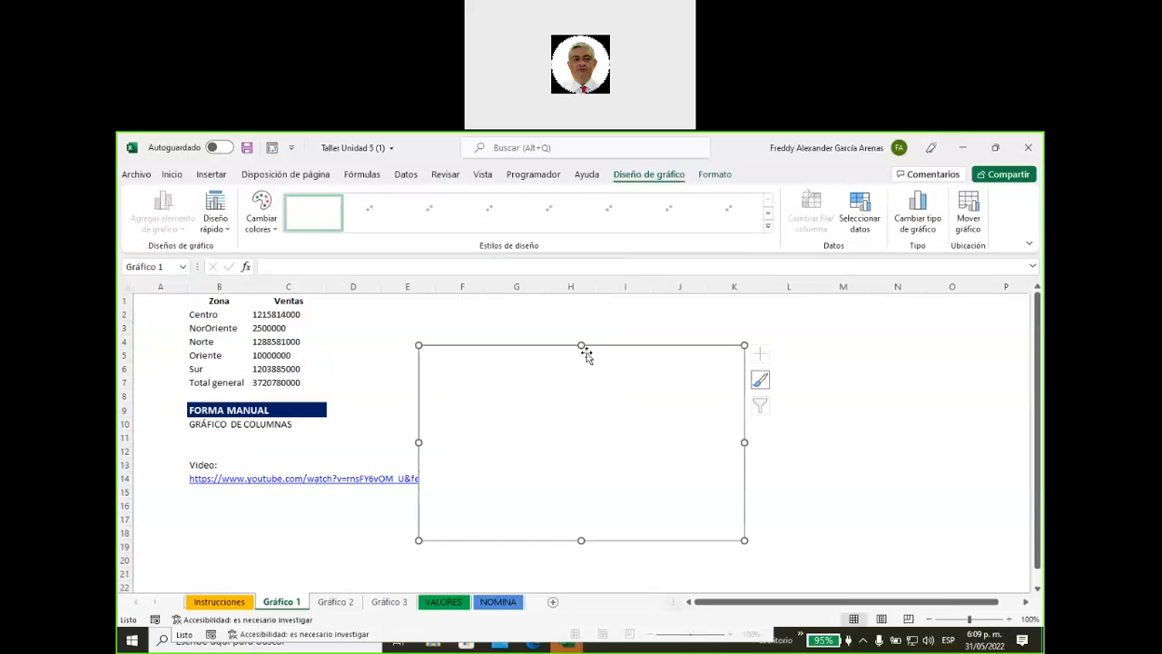
left_click_drag(558, 345, 672, 309)
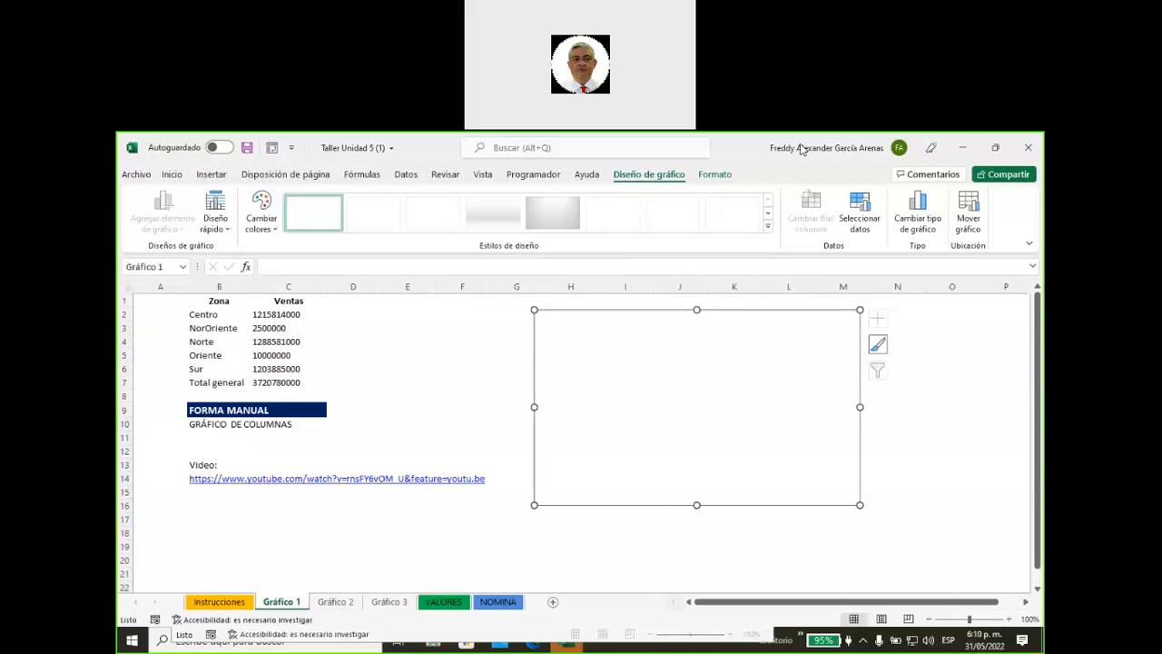
Step: Mark Diseño de gráfico, Formato and Seleccionar datos with hand-drawn arrows and clear the drawings
left_click_drag(613, 264, 635, 190)
mouse_move(634, 190)
left_mouse_down()
mouse_move(611, 203)
mouse_move(646, 214)
left_mouse_up()
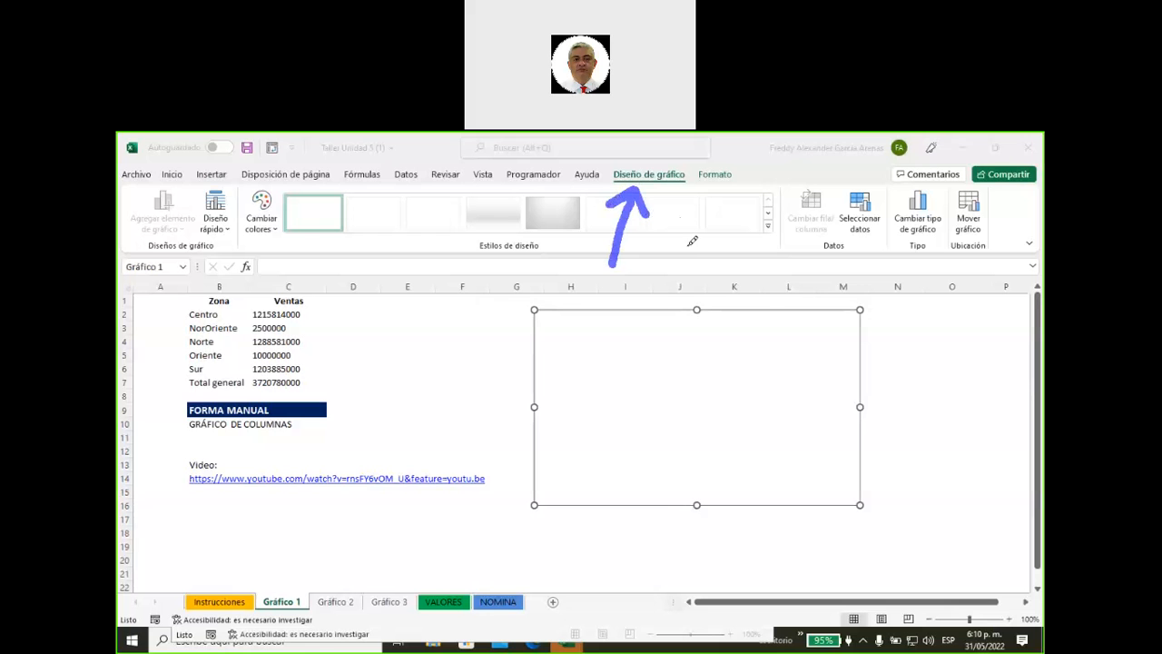
mouse_move(694, 267)
left_mouse_down()
mouse_move(713, 188)
mouse_move(695, 216)
mouse_move(728, 220)
left_mouse_up()
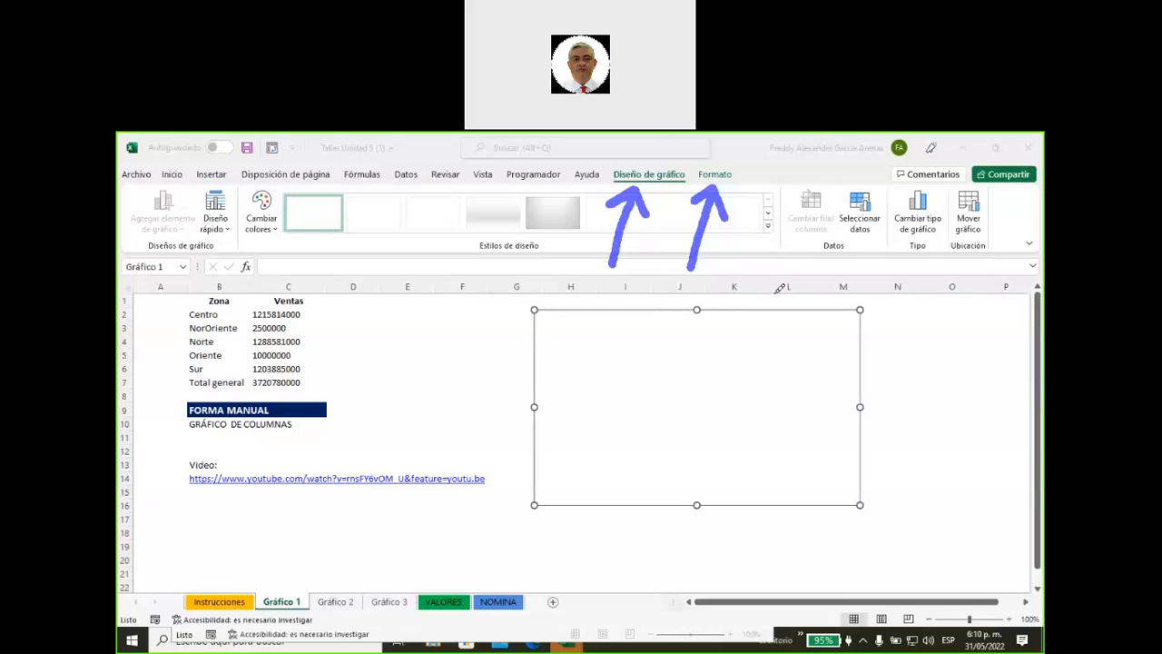
mouse_move(799, 295)
left_mouse_down()
mouse_move(850, 234)
mouse_move(830, 245)
mouse_move(844, 238)
mouse_move(854, 250)
left_mouse_up()
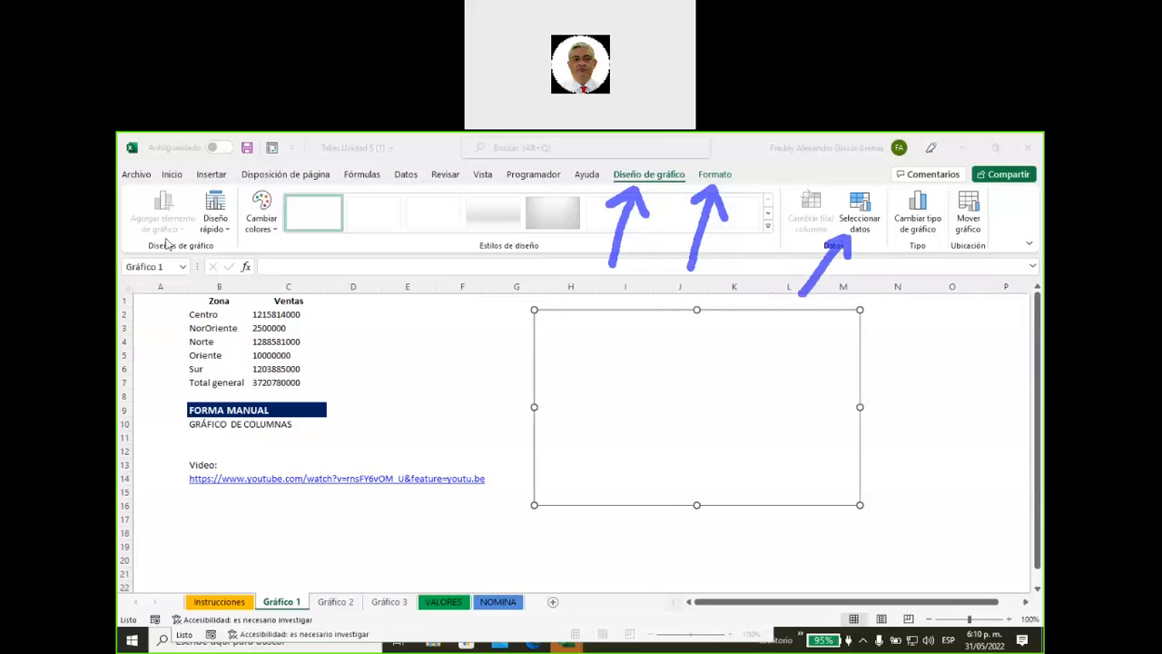
key("Escape")
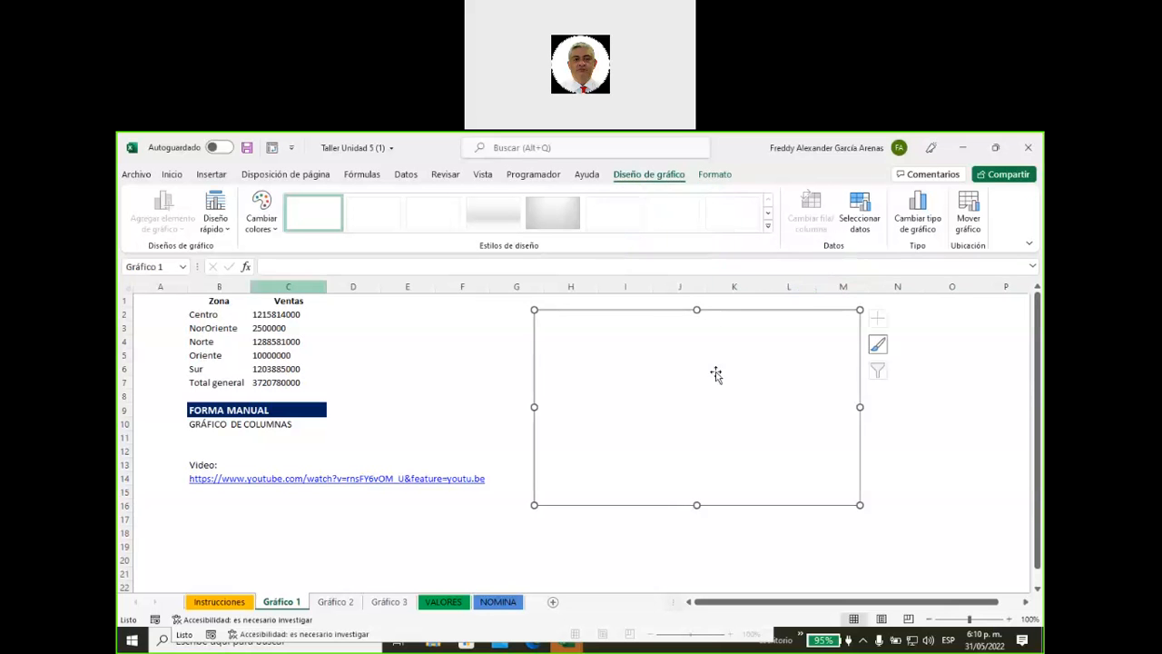
Step: Open the blank chart's data source settings and mark the legend series area with a V and the horizontal axis labels area with an H
left_click(860, 226)
left_click_drag(649, 278, 709, 312)
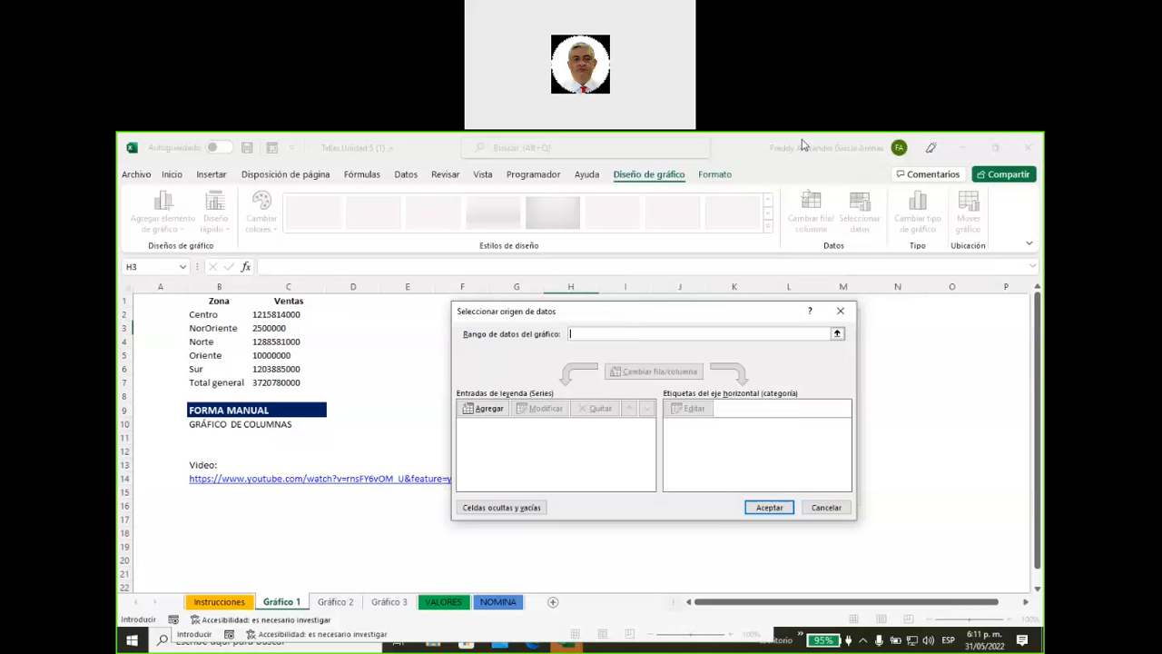
left_click_drag(502, 352, 531, 379)
left_click_drag(530, 364, 515, 381)
mouse_move(814, 354)
left_mouse_down()
mouse_move(793, 382)
mouse_move(810, 382)
left_mouse_up()
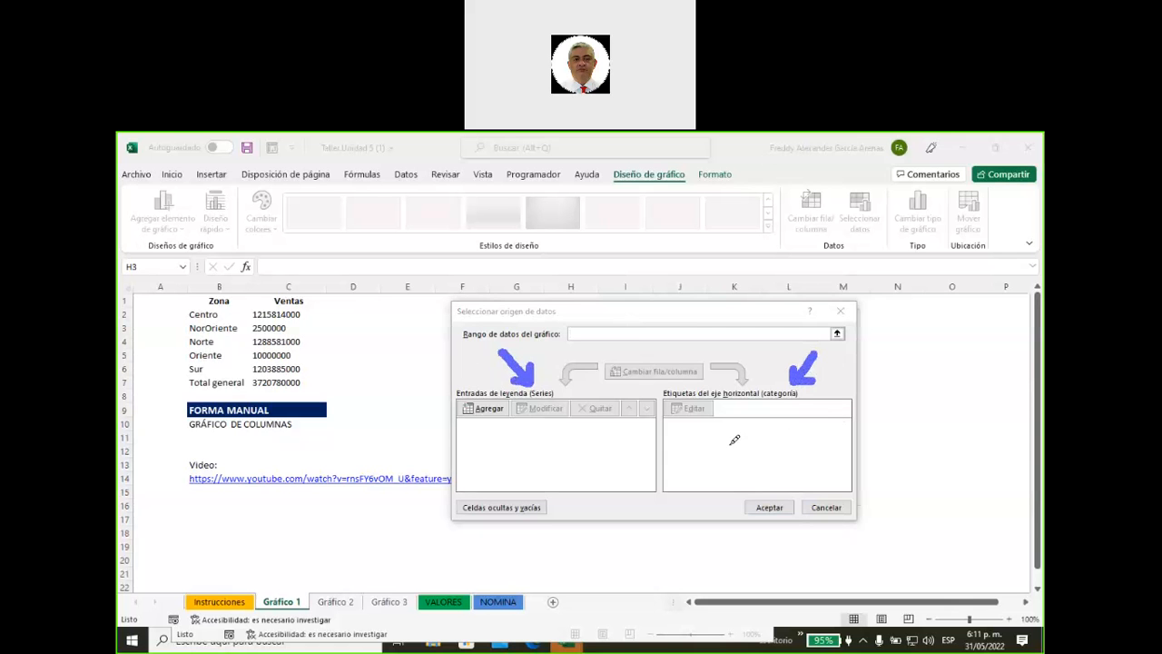
mouse_move(829, 431)
left_mouse_down()
mouse_move(680, 448)
mouse_move(836, 479)
mouse_move(754, 420)
mouse_move(738, 471)
mouse_move(757, 450)
mouse_move(760, 469)
left_mouse_up()
mouse_move(639, 437)
left_mouse_down()
mouse_move(625, 430)
mouse_move(508, 510)
mouse_move(641, 427)
left_mouse_up()
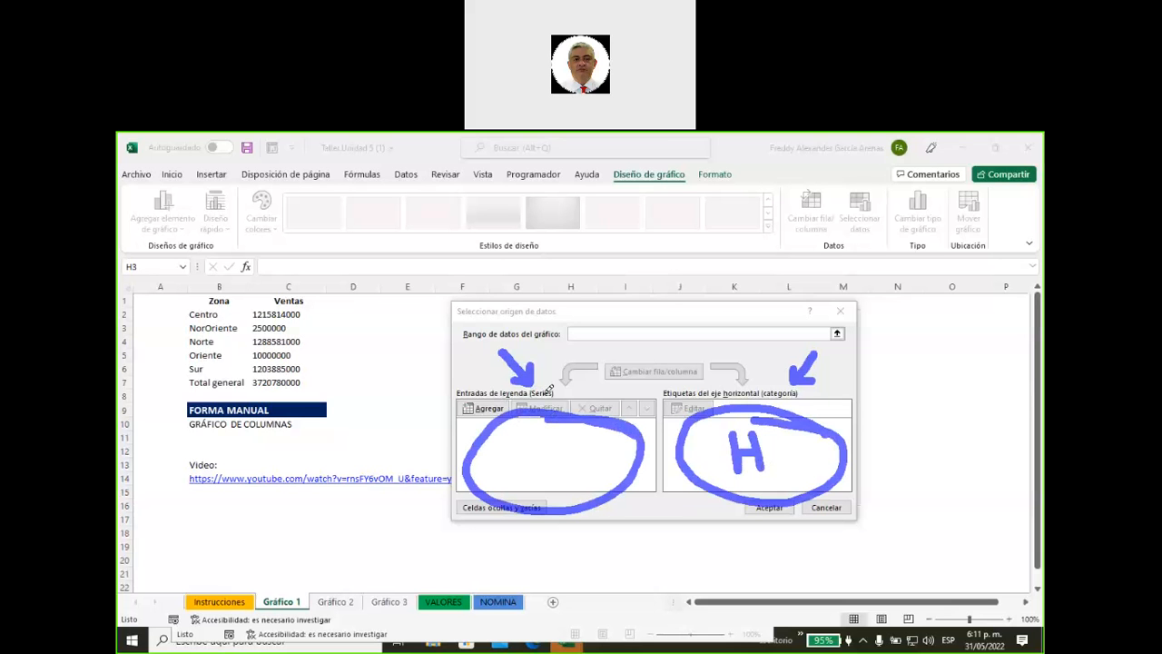
left_click_drag(531, 441, 564, 434)
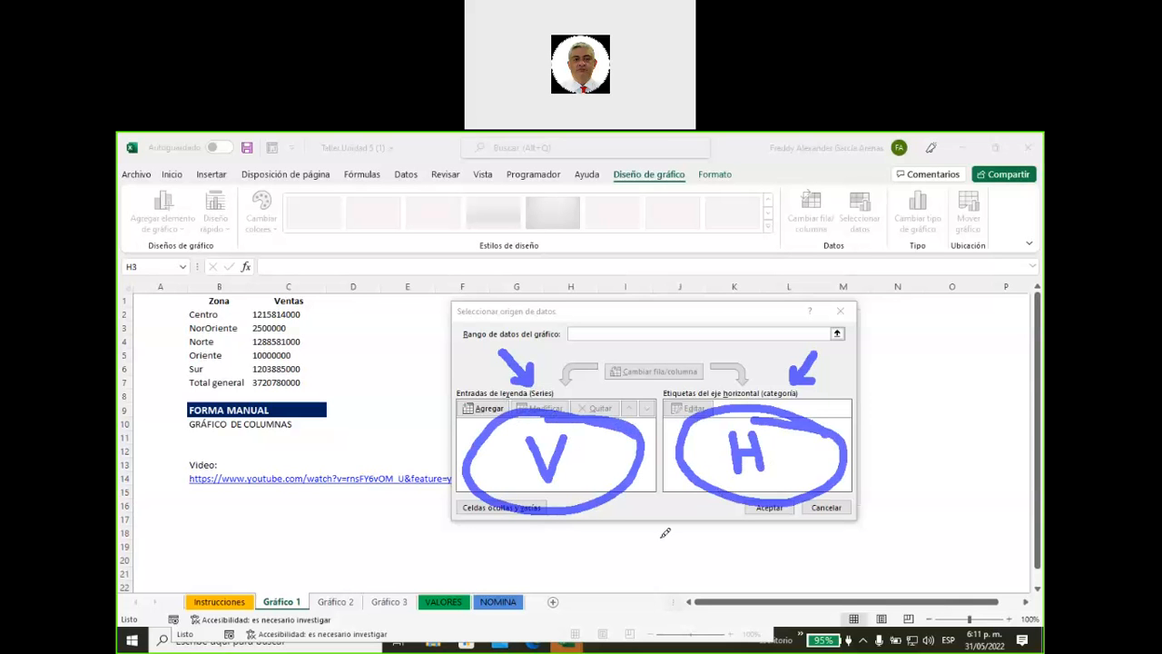
Step: Sketch a pair of axes labelled V and H with an X between them and clear the drawings
left_click(651, 481)
left_click_drag(650, 478, 668, 598)
mouse_move(585, 518)
left_mouse_down()
mouse_move(622, 551)
mouse_move(641, 512)
left_mouse_up()
left_click_drag(639, 574, 816, 574)
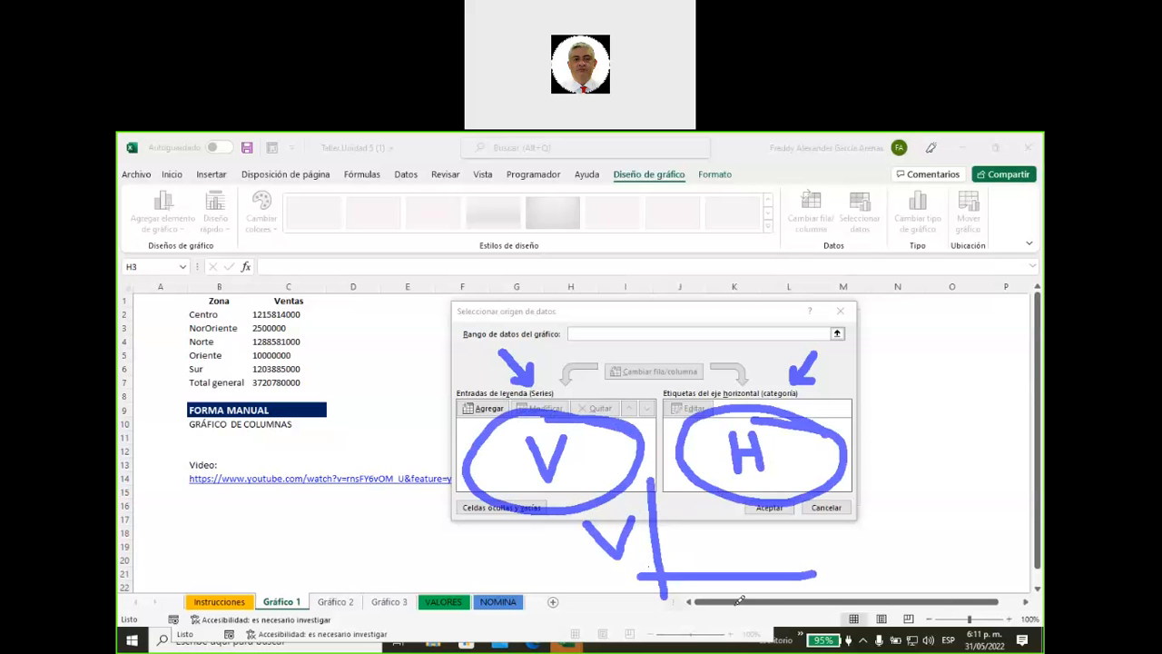
mouse_move(722, 589)
left_mouse_down()
mouse_move(724, 632)
mouse_move(760, 607)
left_mouse_up()
left_click_drag(757, 590, 759, 636)
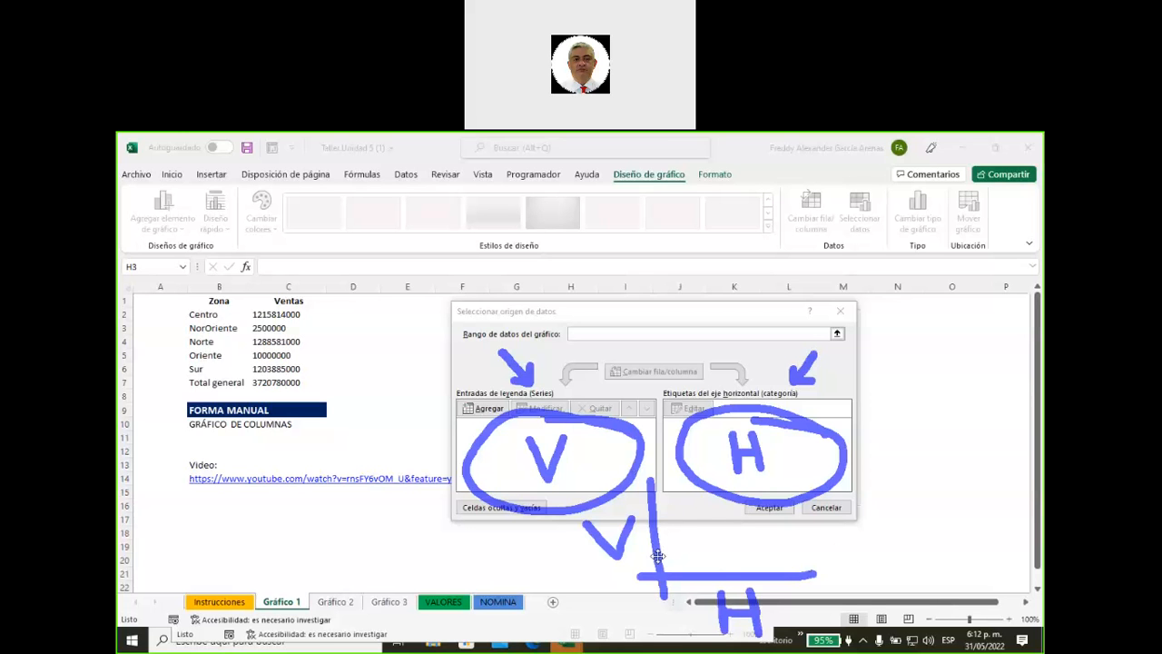
mouse_move(695, 516)
left_mouse_down()
mouse_move(738, 552)
mouse_move(719, 543)
mouse_move(683, 569)
left_mouse_up()
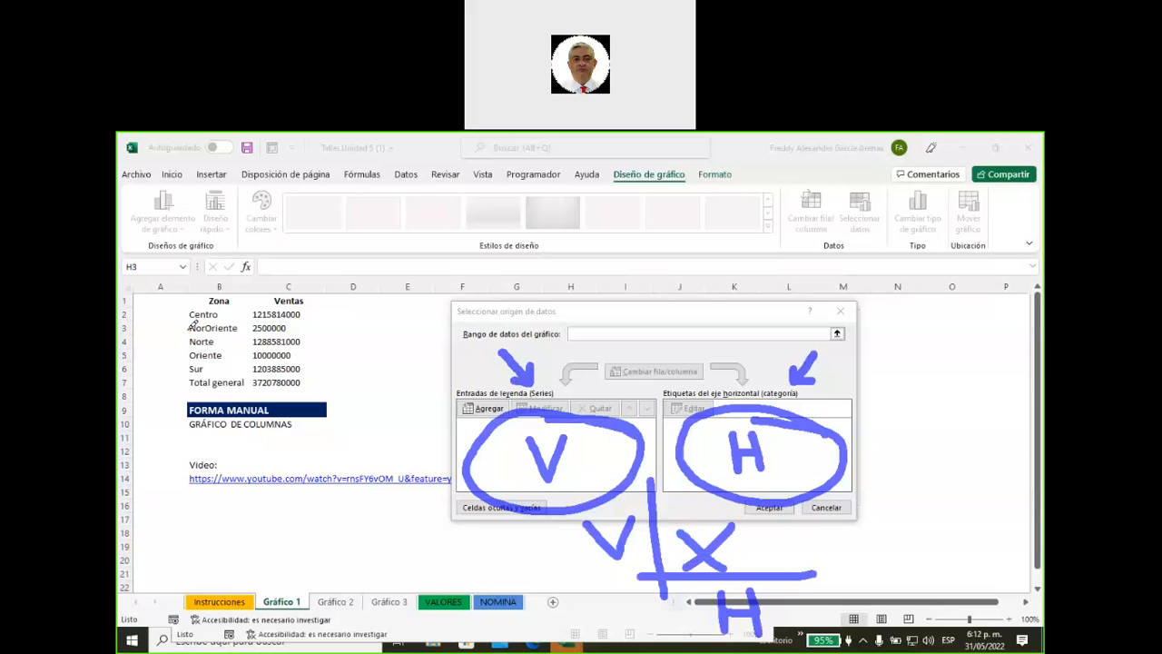
left_click(167, 243)
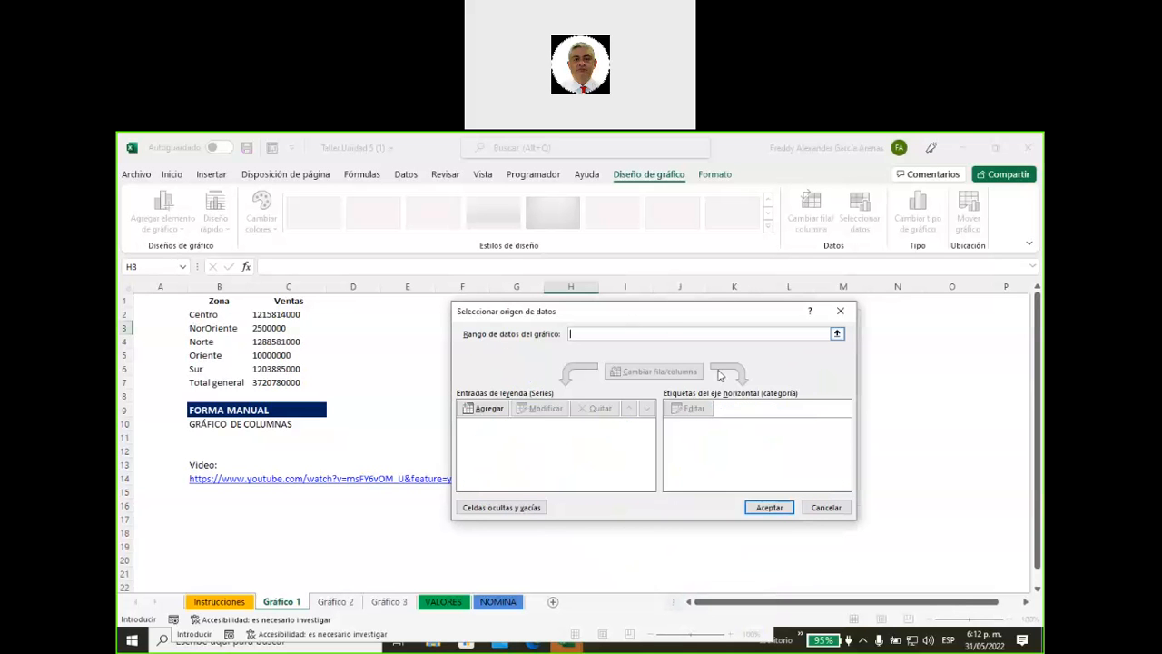
Step: Set the chart data range to B1:C6 on the Gráfico 1 sheet and move the data source dialog off the chart
left_click(836, 334)
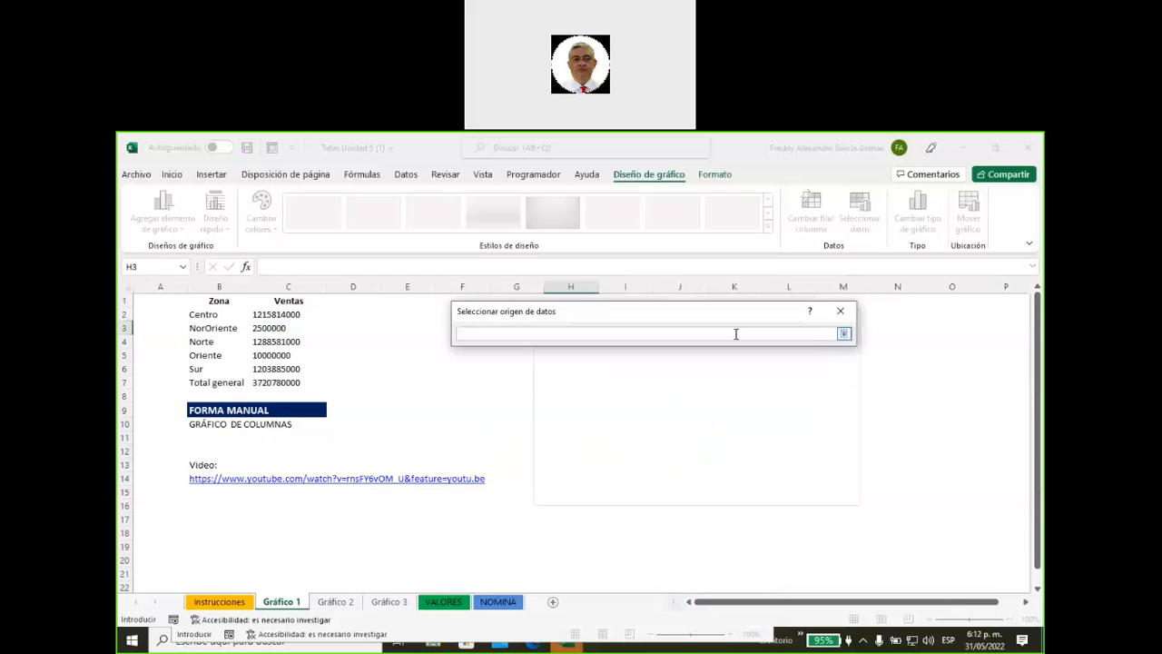
left_click(219, 300)
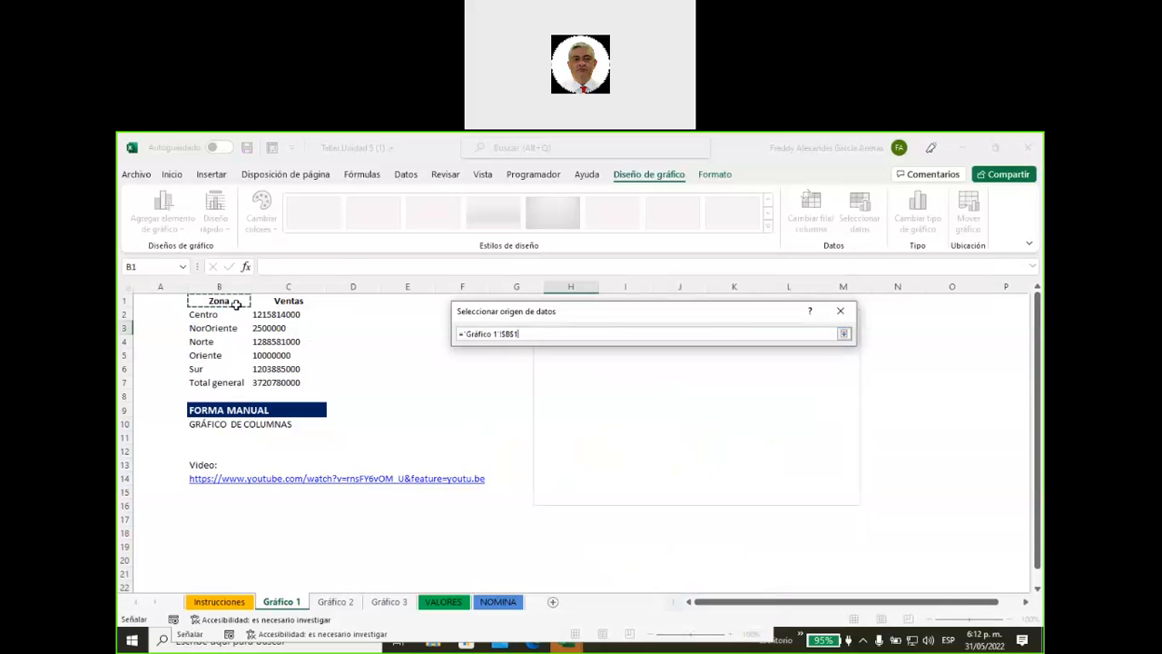
left_click_drag(236, 305, 279, 366)
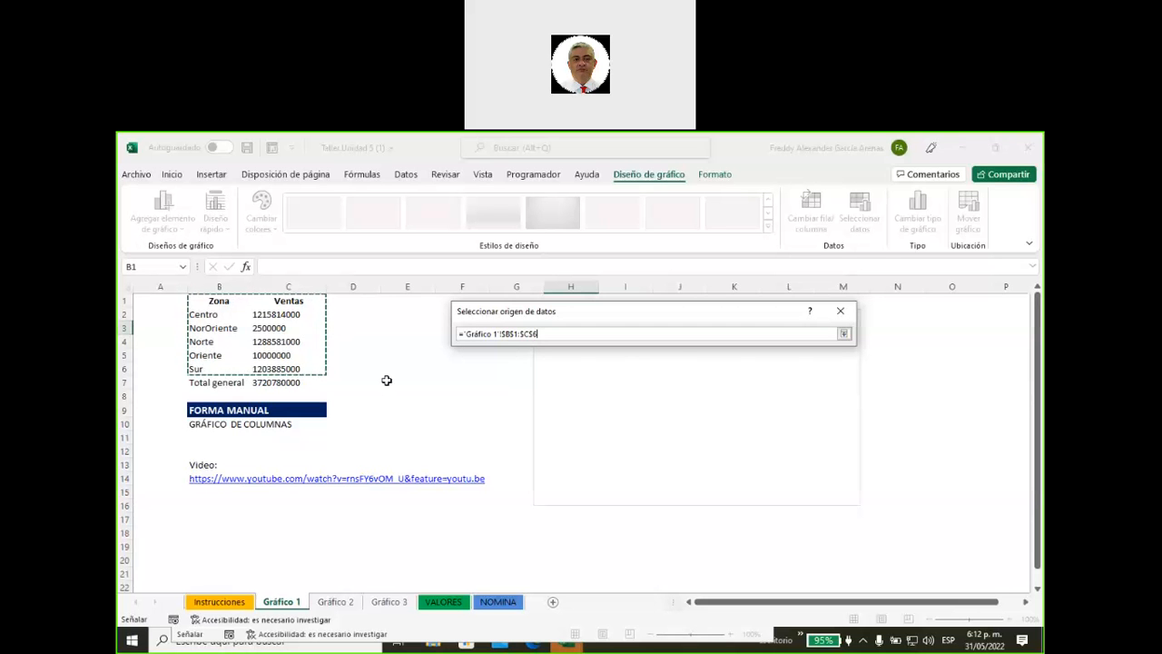
key("Return")
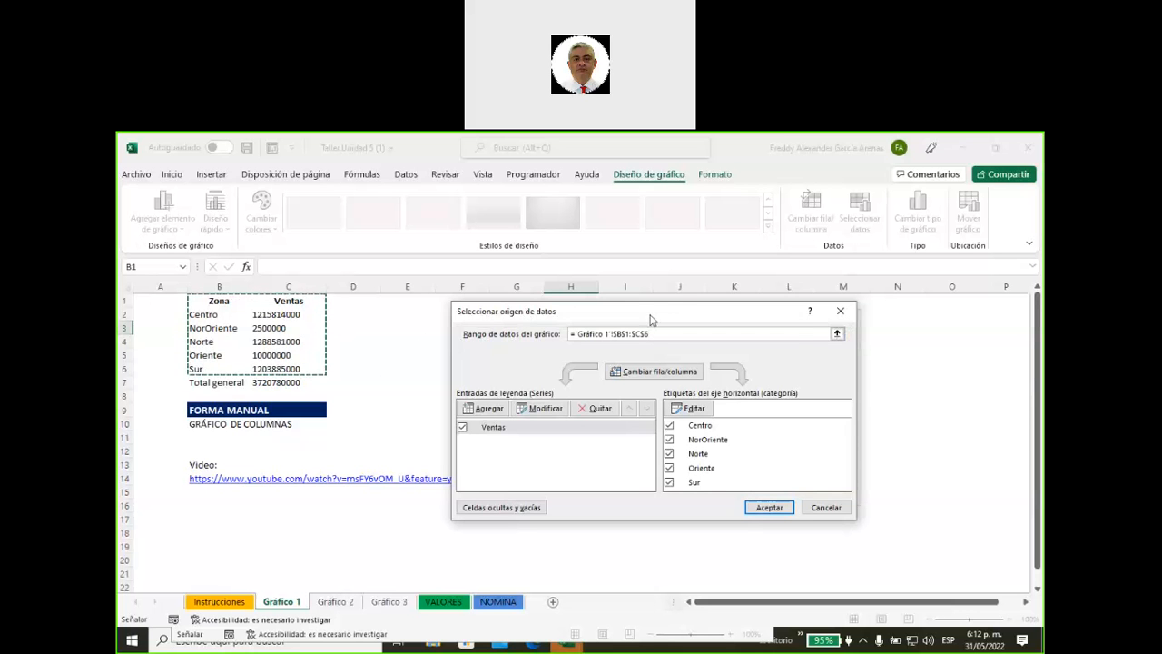
left_click_drag(650, 320, 616, 284)
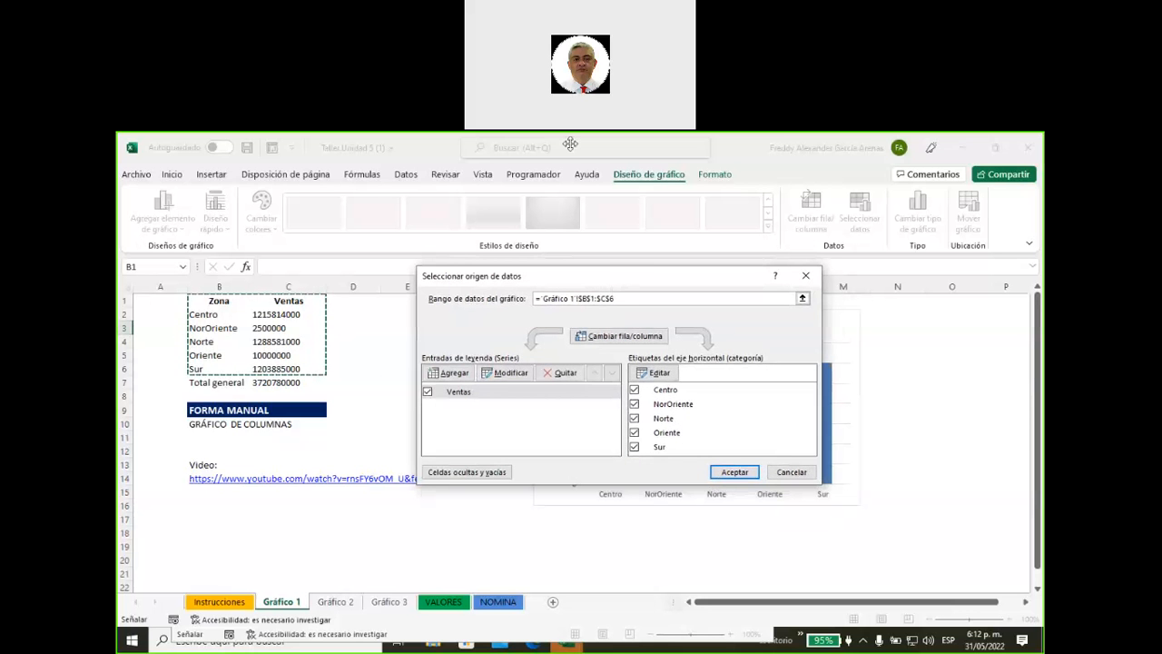
Step: Annotate Ventas as V and the zones as H with arrows to their columns, circle Cambiar fila/columna and Editar, and clear the drawings
left_click(801, 152)
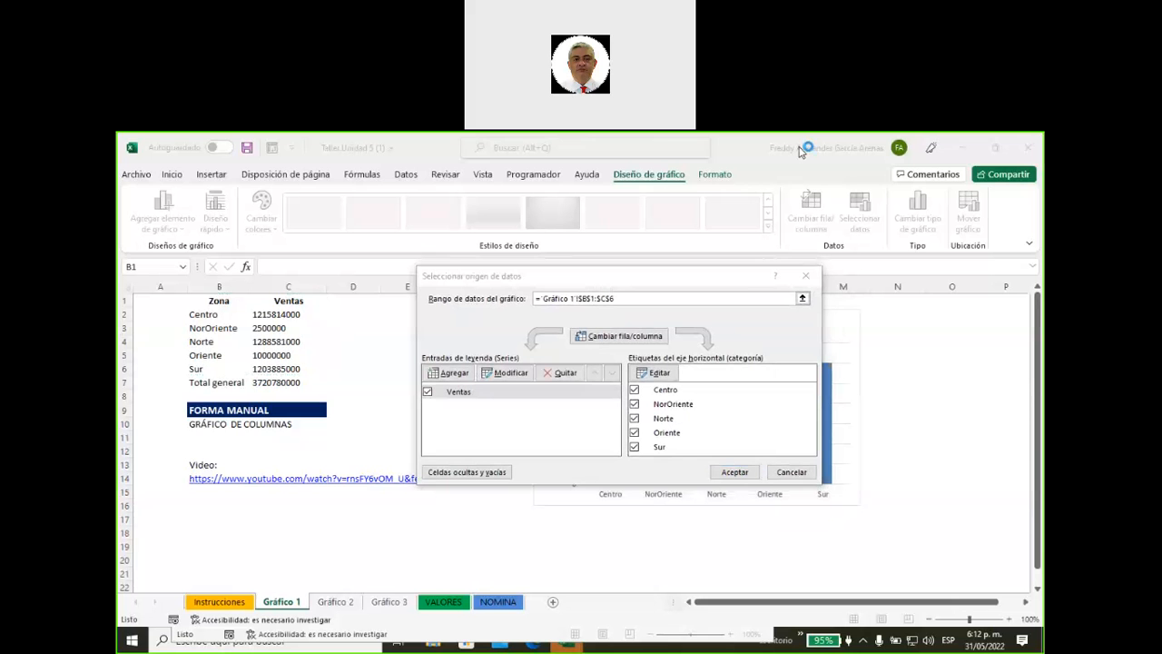
mouse_move(451, 408)
left_mouse_down()
mouse_move(466, 438)
mouse_move(483, 405)
left_mouse_up()
mouse_move(328, 472)
left_mouse_down()
mouse_move(304, 391)
mouse_move(295, 421)
mouse_move(329, 412)
left_mouse_up()
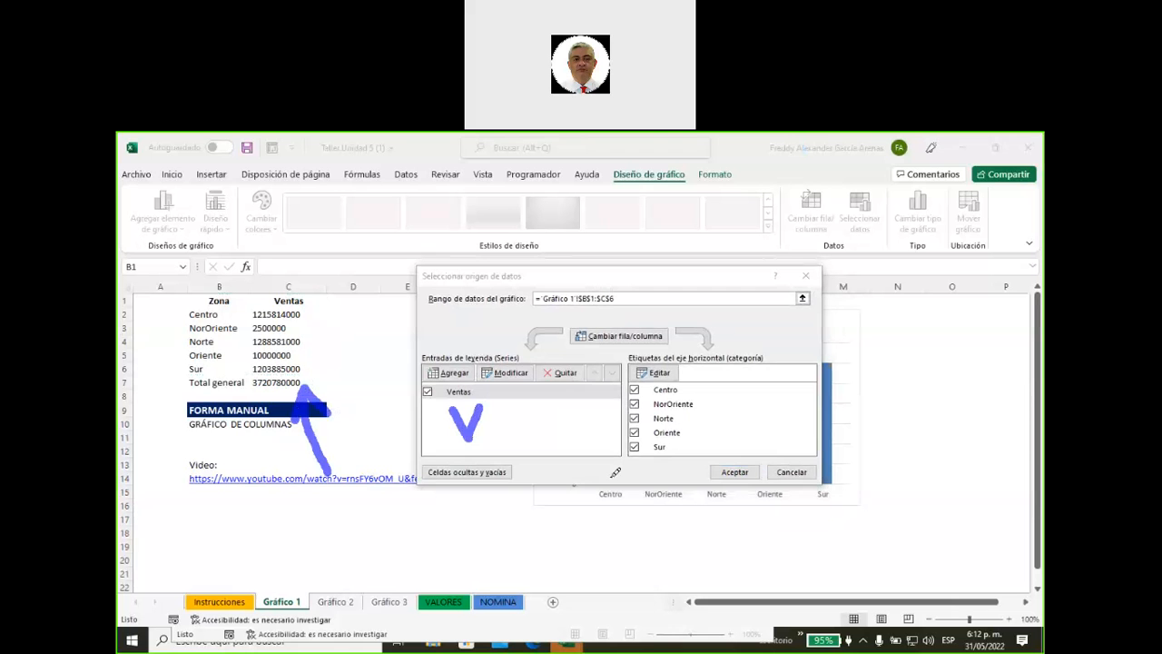
mouse_move(715, 401)
left_mouse_down()
mouse_move(733, 416)
mouse_move(725, 438)
mouse_move(740, 441)
left_mouse_up()
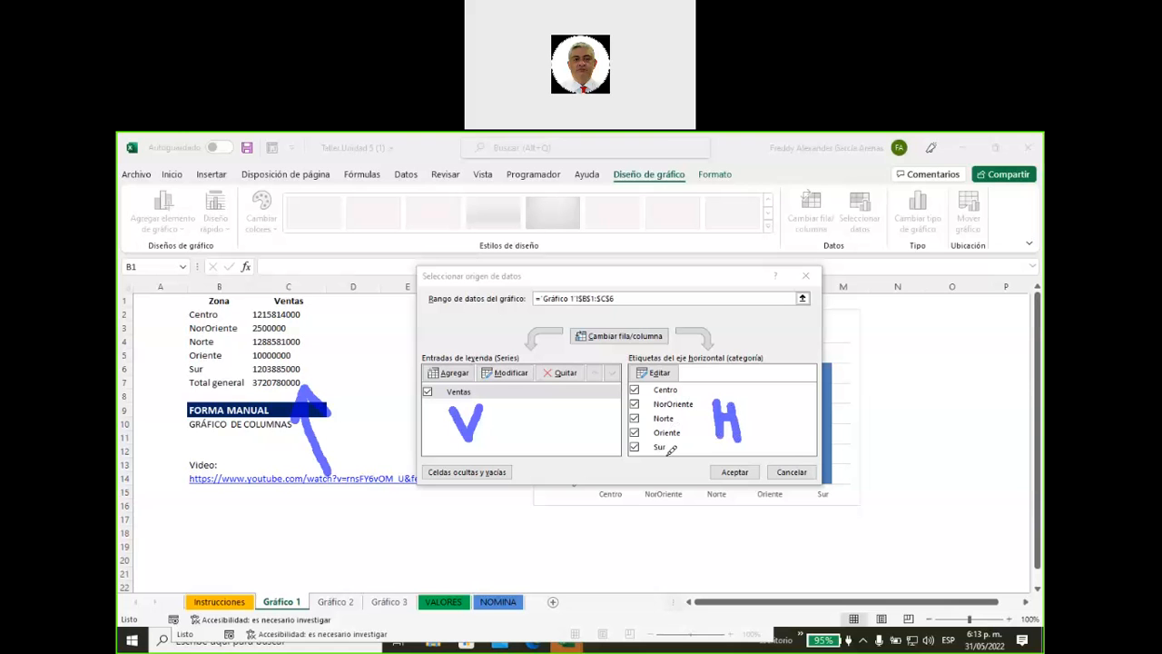
mouse_move(193, 474)
left_mouse_down()
mouse_move(209, 391)
mouse_move(194, 413)
mouse_move(221, 411)
left_mouse_up()
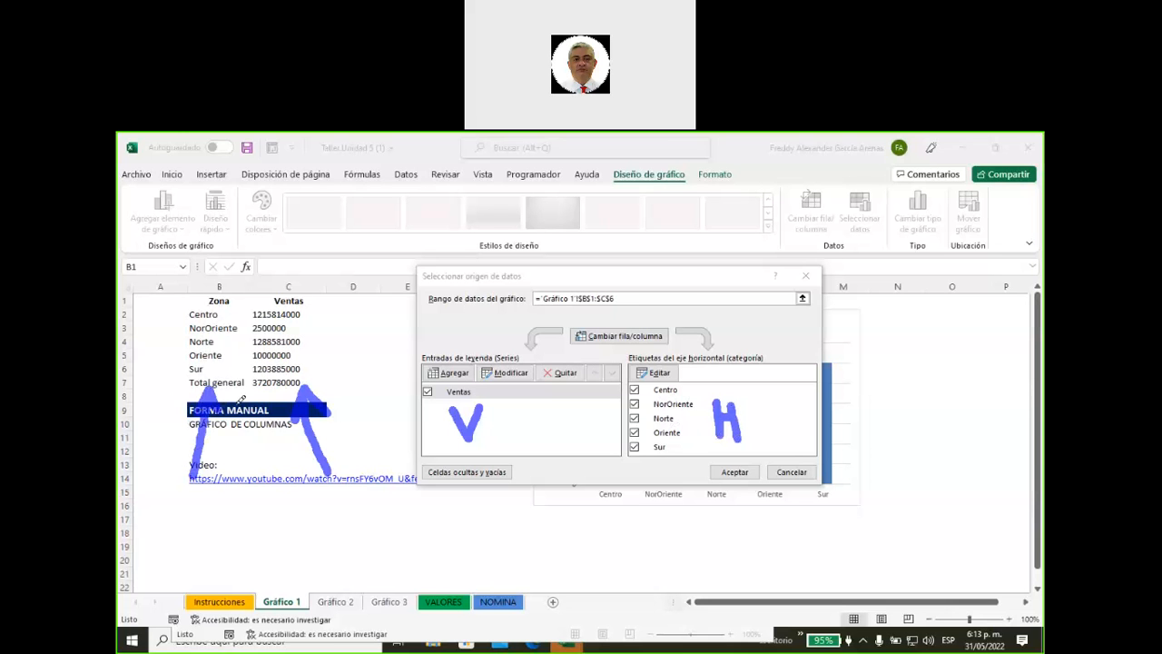
mouse_move(680, 270)
left_mouse_down()
mouse_move(655, 314)
mouse_move(568, 350)
mouse_move(664, 324)
mouse_move(638, 321)
left_mouse_up()
mouse_move(690, 368)
left_mouse_down()
mouse_move(636, 361)
mouse_move(657, 385)
mouse_move(690, 357)
left_mouse_up()
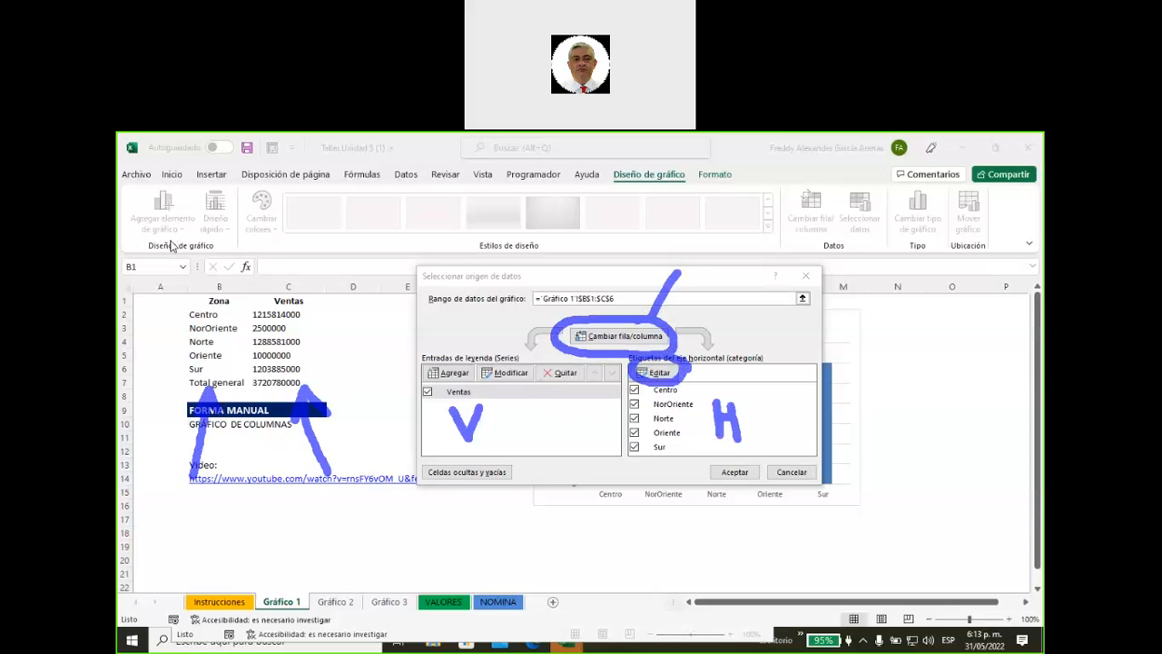
key("Escape")
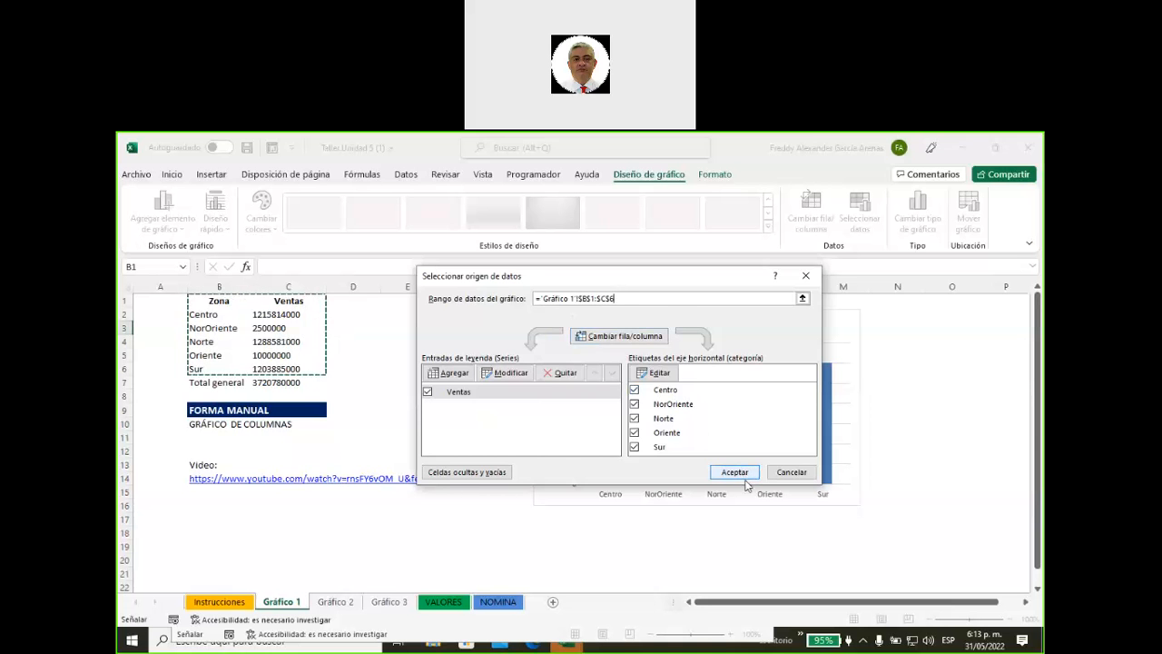
Step: Accept the data source, then reposition the Ventas column chart beside the table and enlarge it to reach column N
left_click(736, 474)
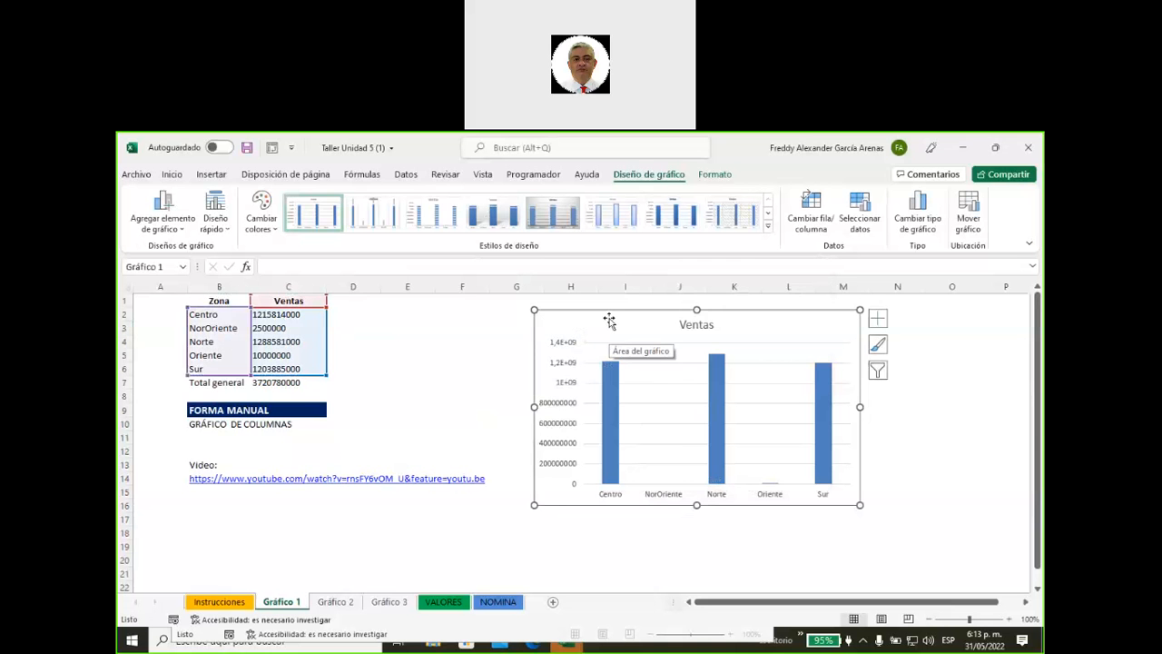
left_click_drag(610, 319, 571, 312)
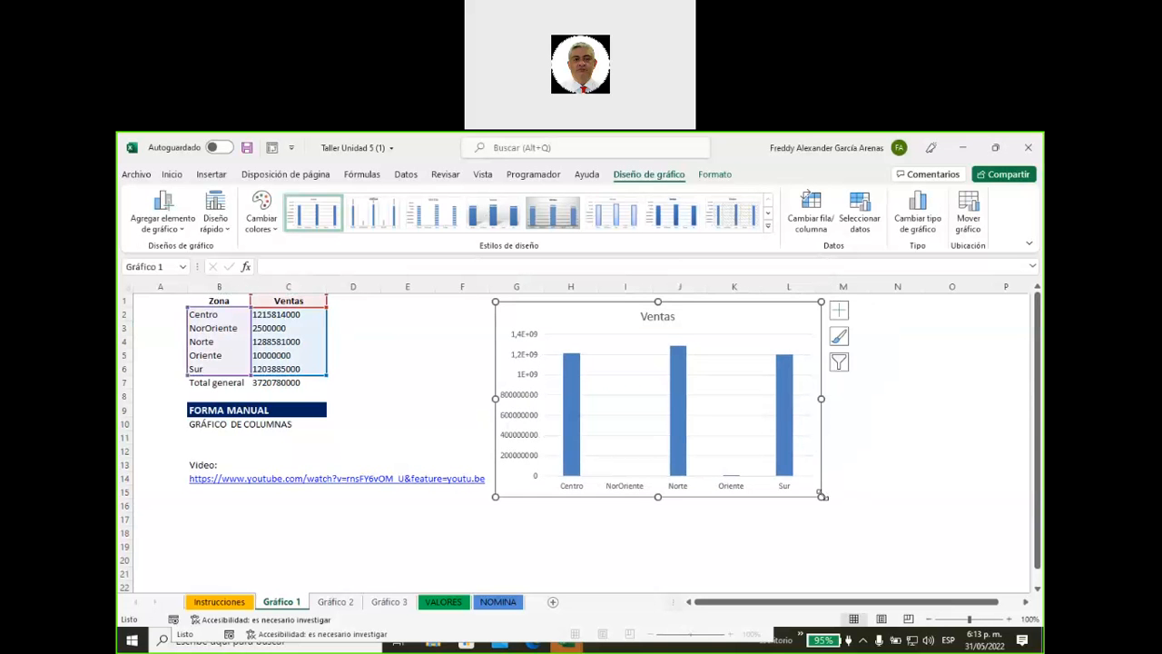
left_click_drag(822, 495, 900, 508)
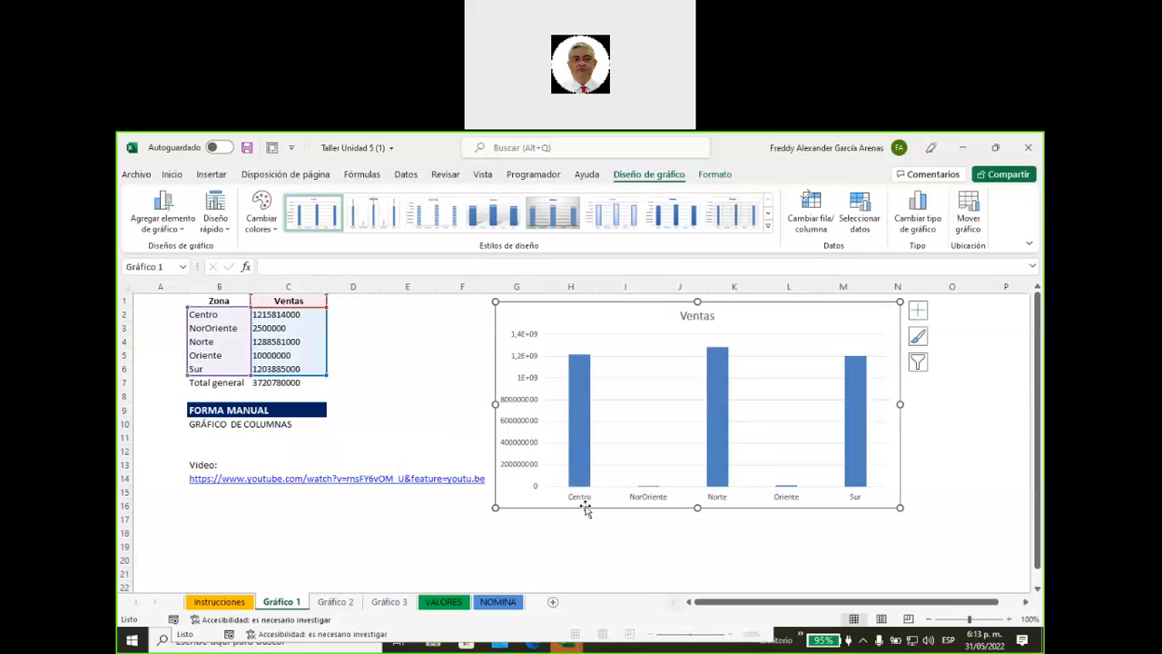
Step: Delete the Ventas column chart and try to insert a recommended chart from the empty cell H3
key("Delete")
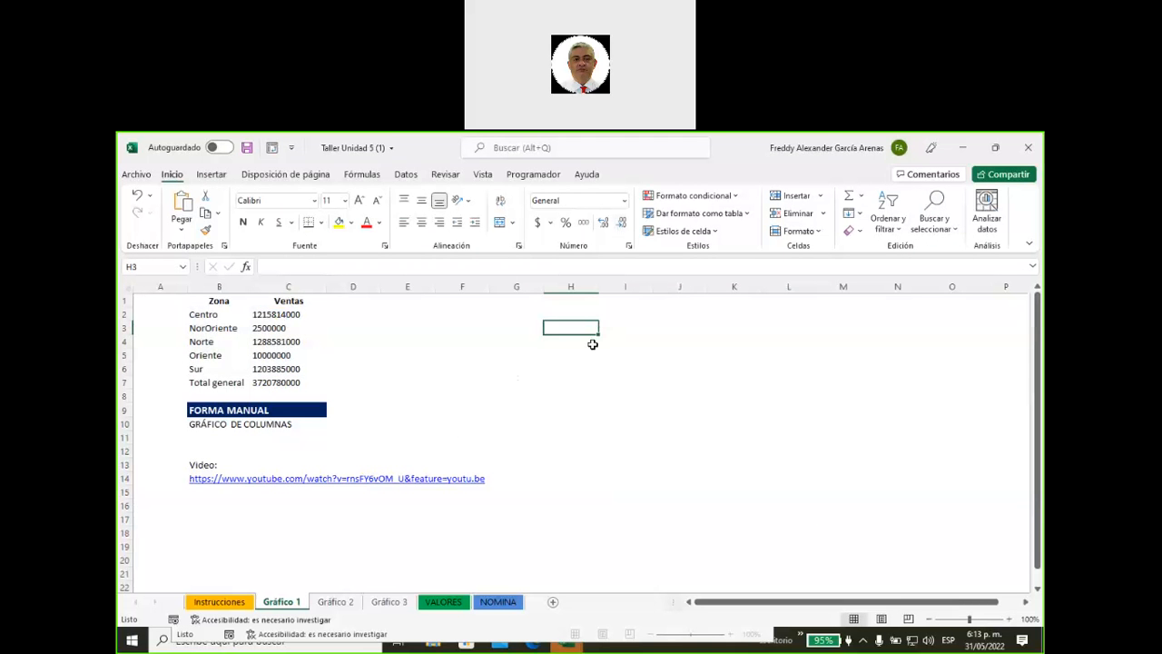
left_click(211, 174)
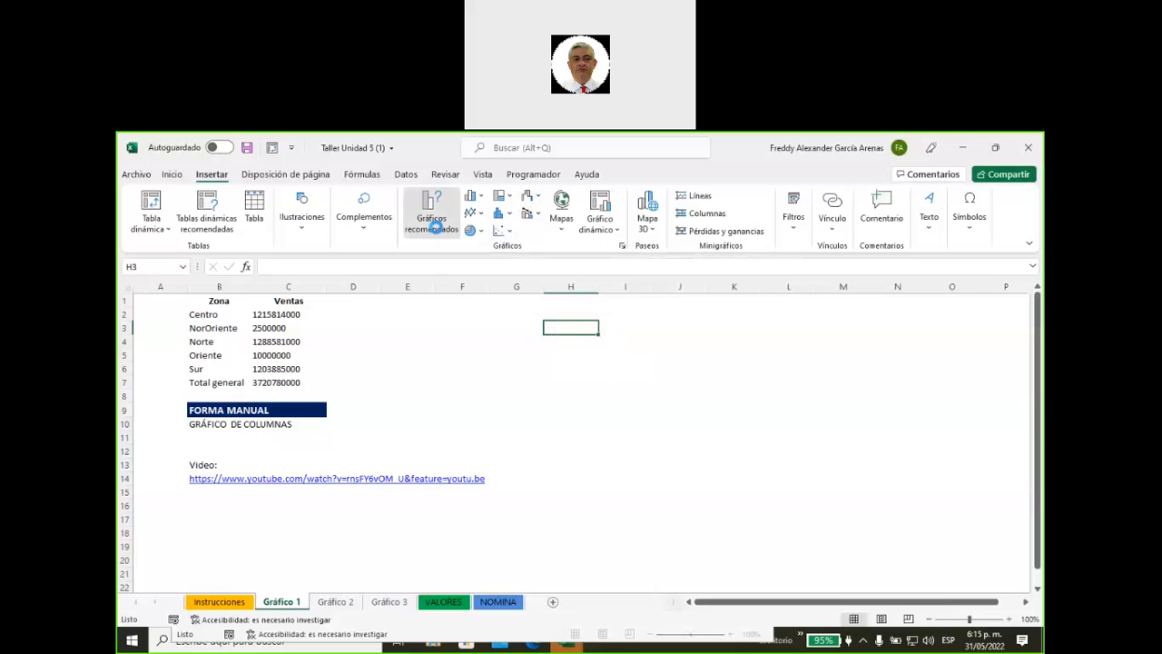
left_click(435, 229)
left_click(563, 427)
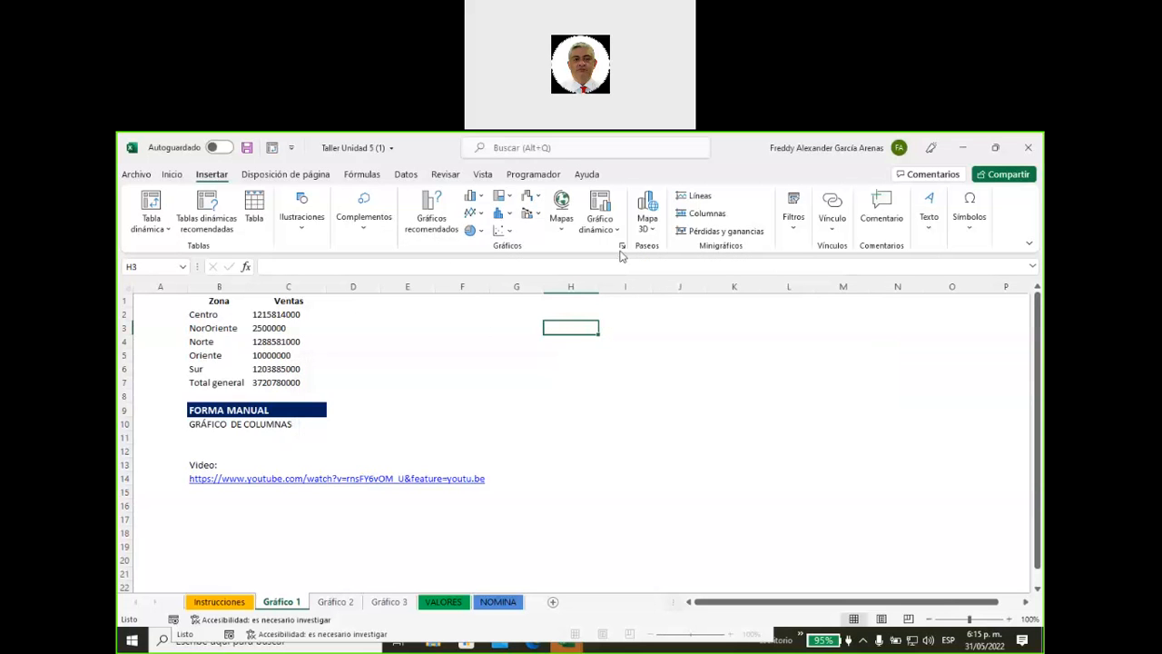
Step: Preview the recommended charts and clustered column variants for the zone sales range B1:C6, and leave without inserting one
left_click(622, 247)
left_click(590, 421)
left_click_drag(202, 300, 291, 369)
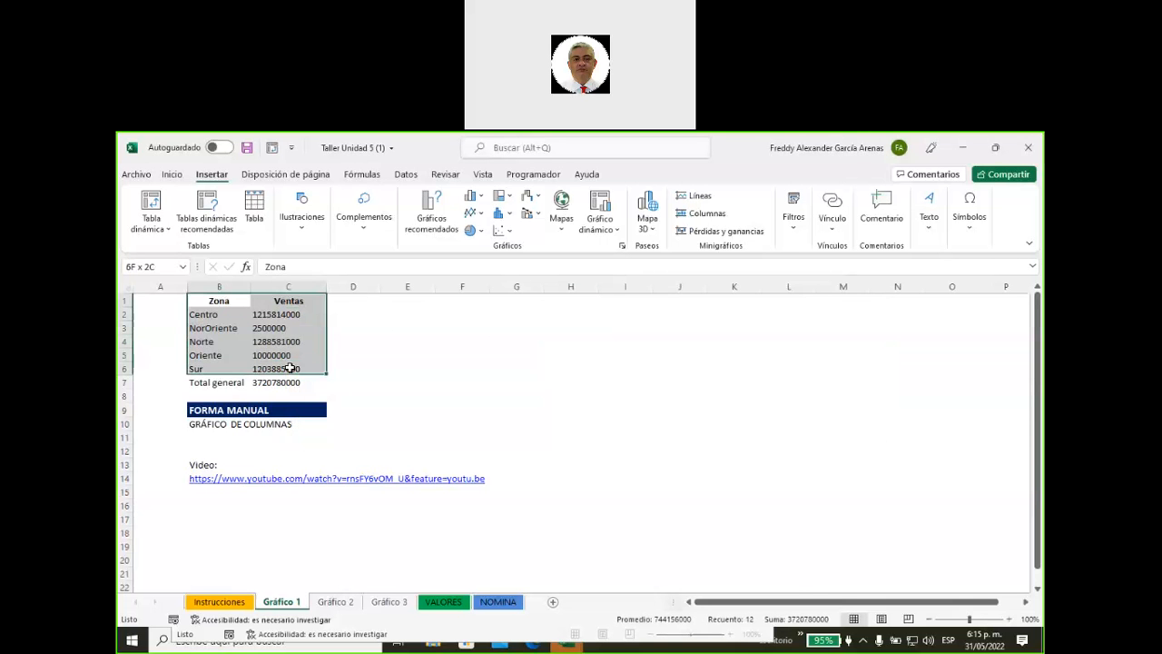
left_click(432, 221)
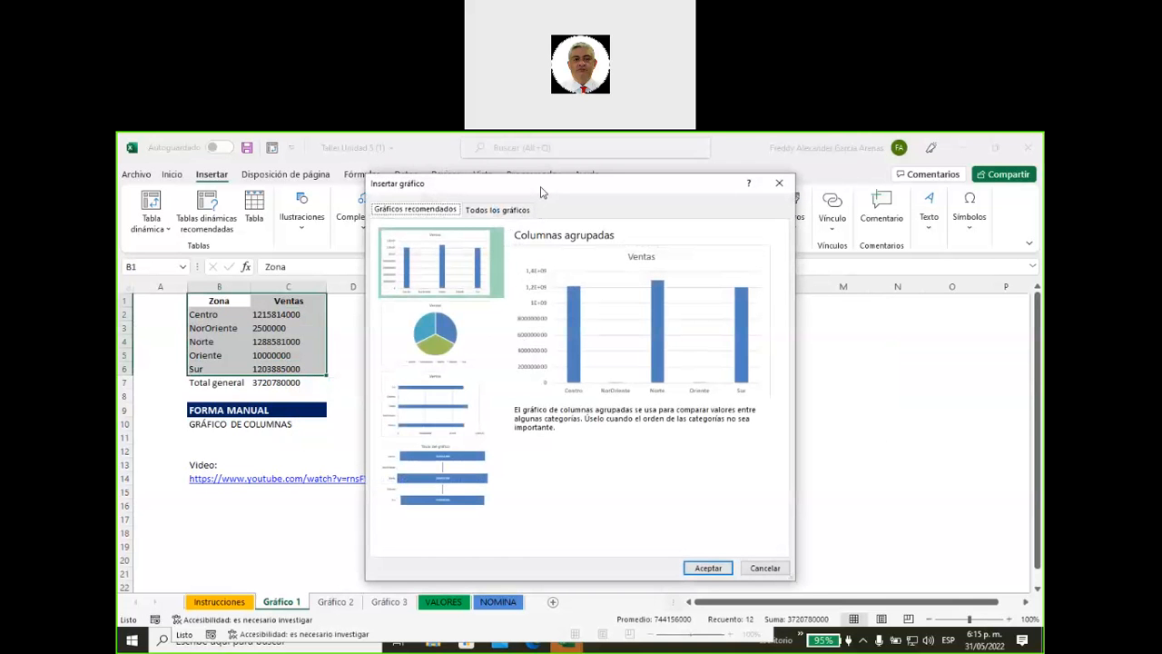
left_click_drag(541, 191, 610, 215)
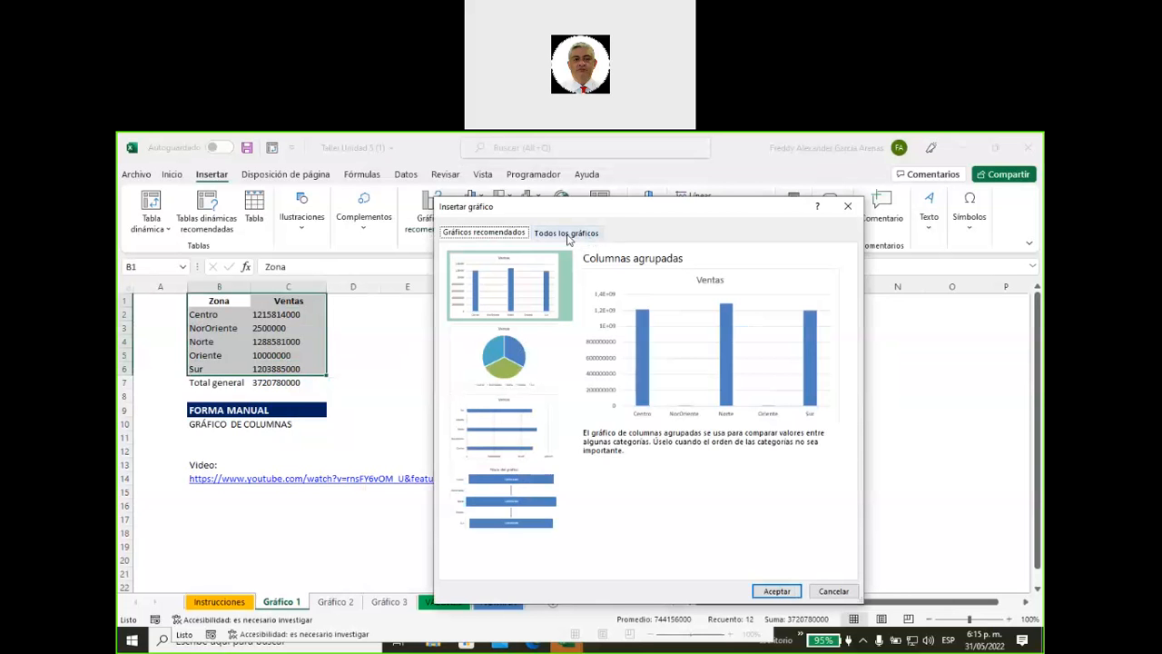
left_click(567, 234)
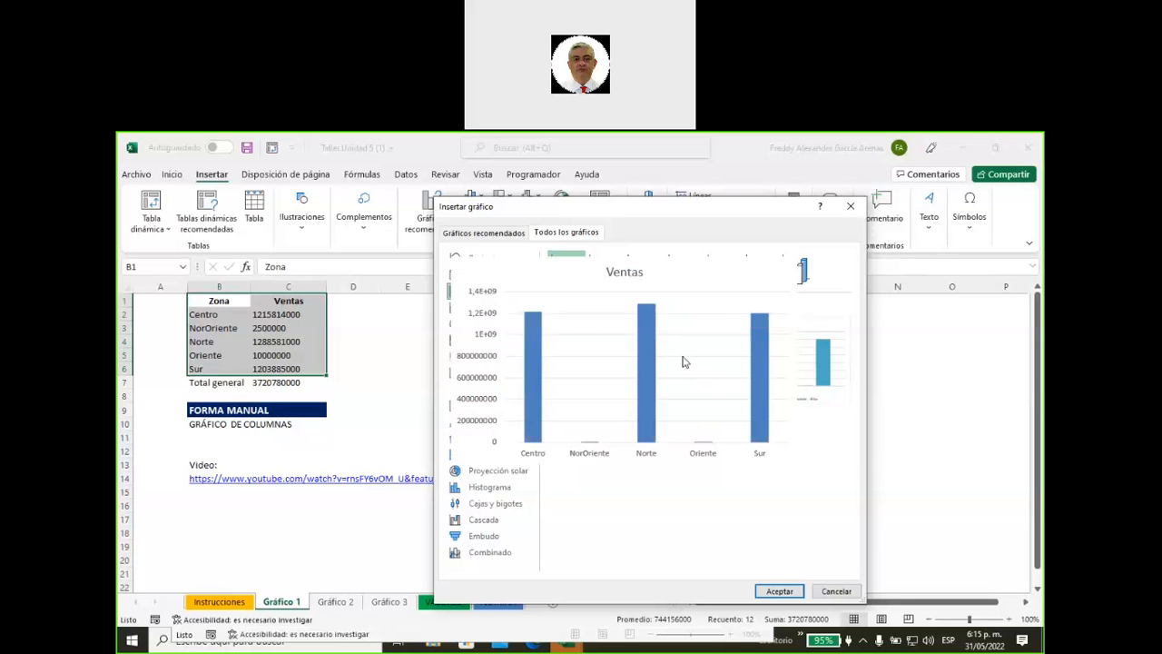
mouse_move(783, 360)
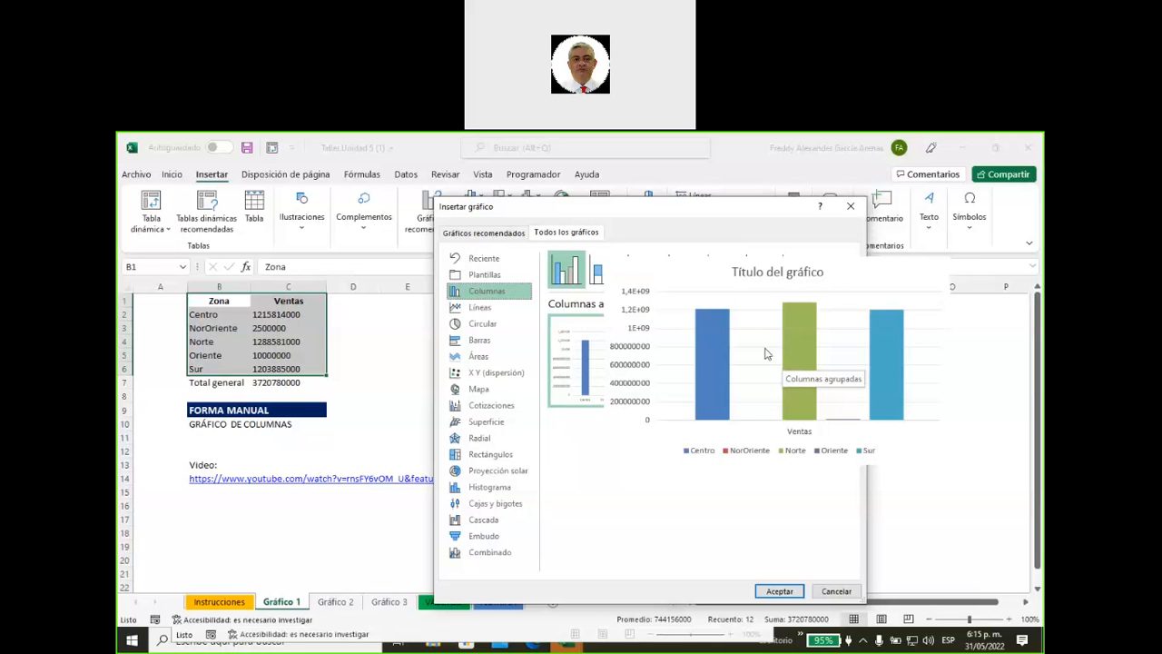
left_click(831, 591)
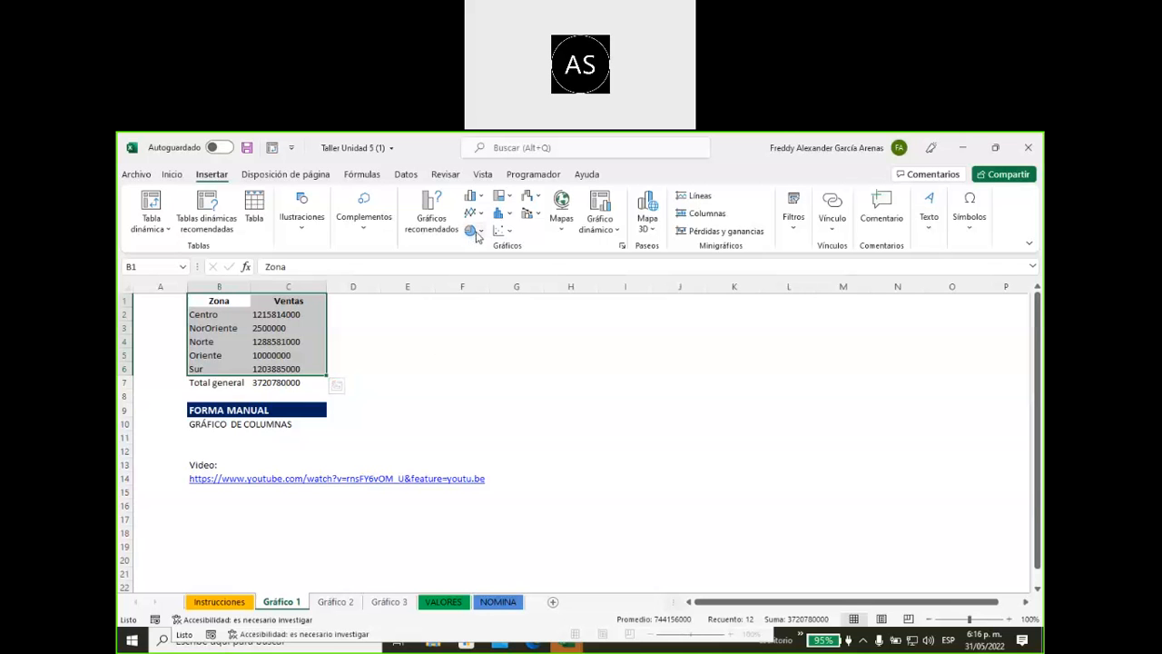
Step: Compare the pie chart subtypes for B1:C6, including Circular 3D, Gráfico circular con subgráfico circular and Anillos, without inserting one
left_click(432, 211)
left_click(483, 212)
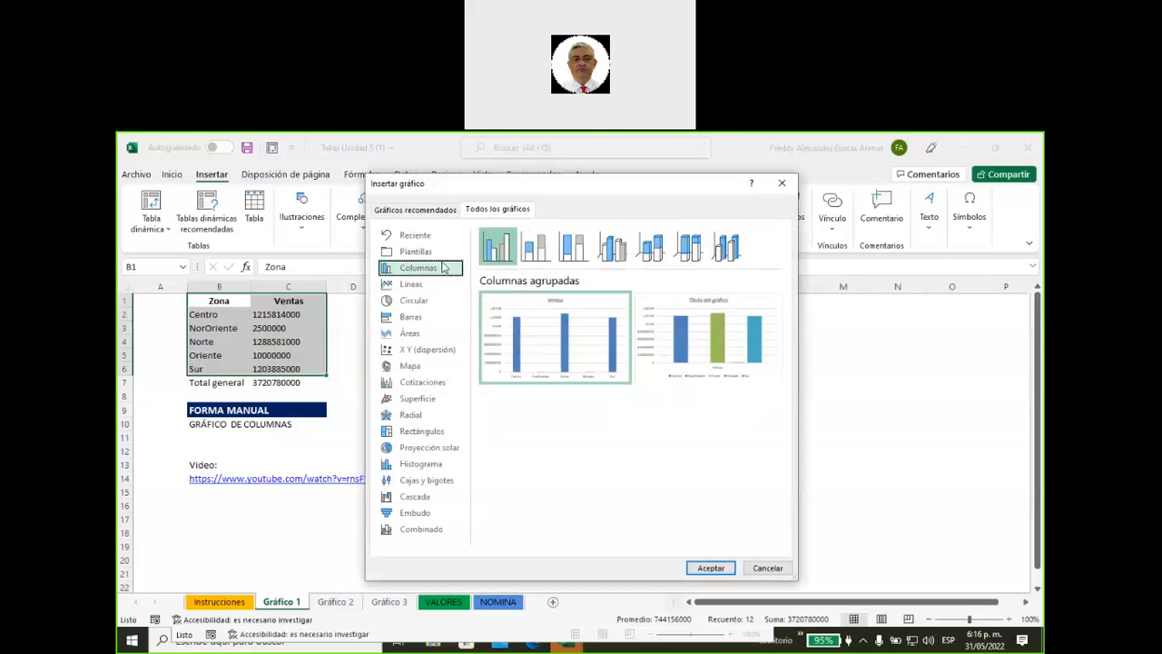
left_click(414, 300)
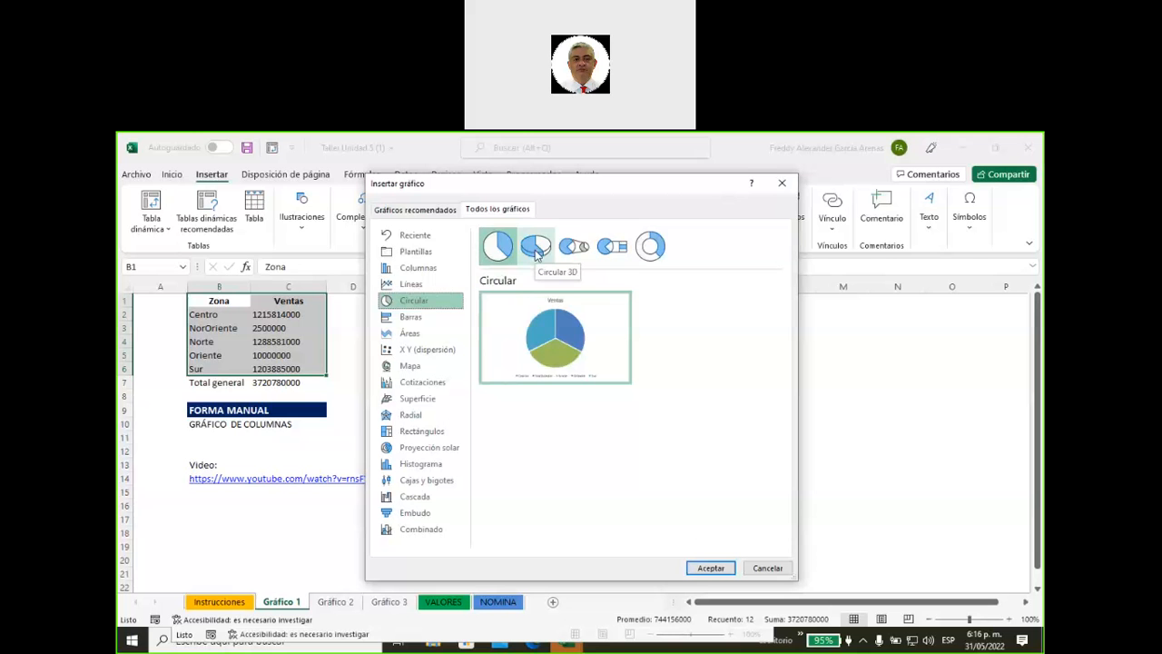
left_click(535, 254)
left_click(568, 255)
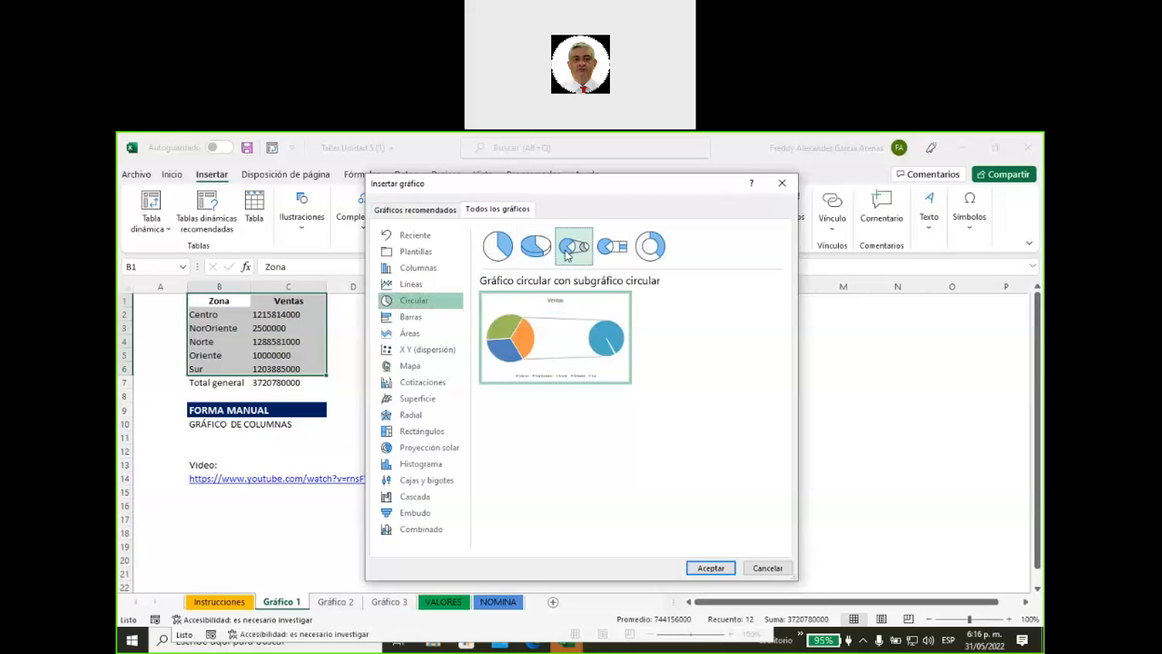
left_click(496, 257)
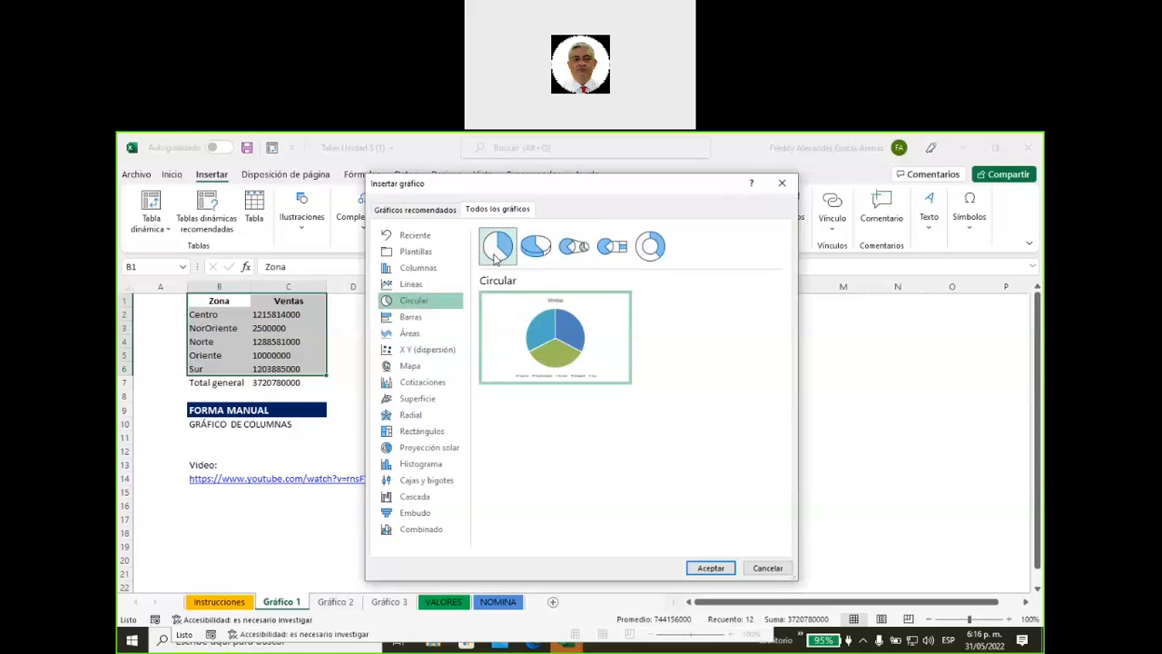
left_click(535, 254)
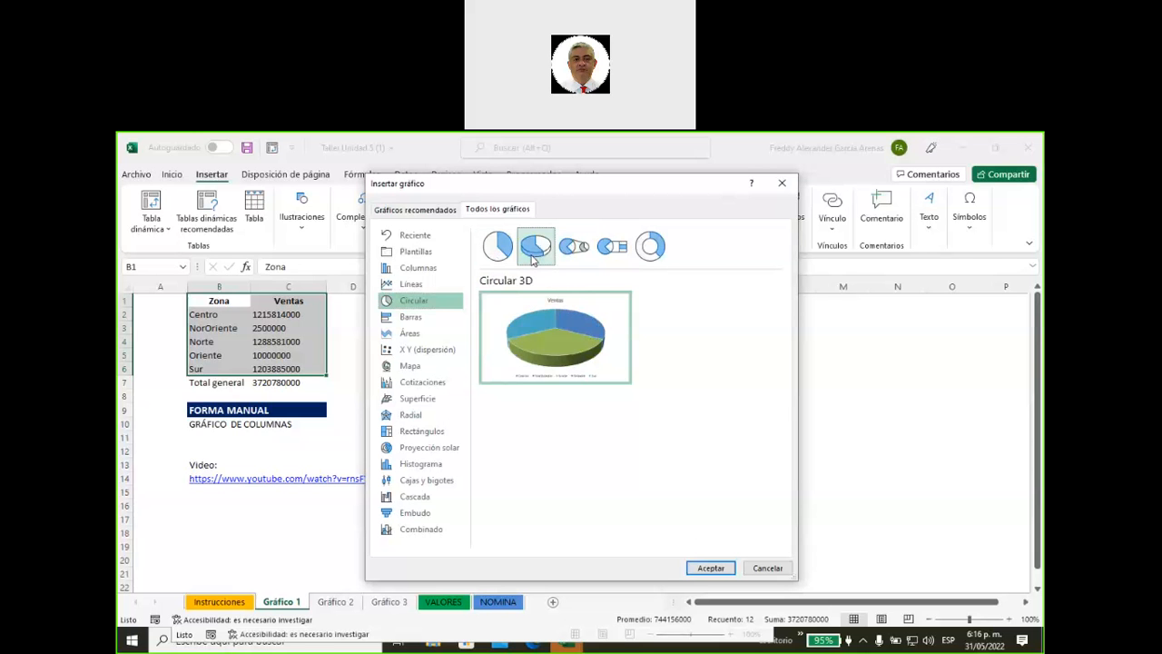
left_click(572, 257)
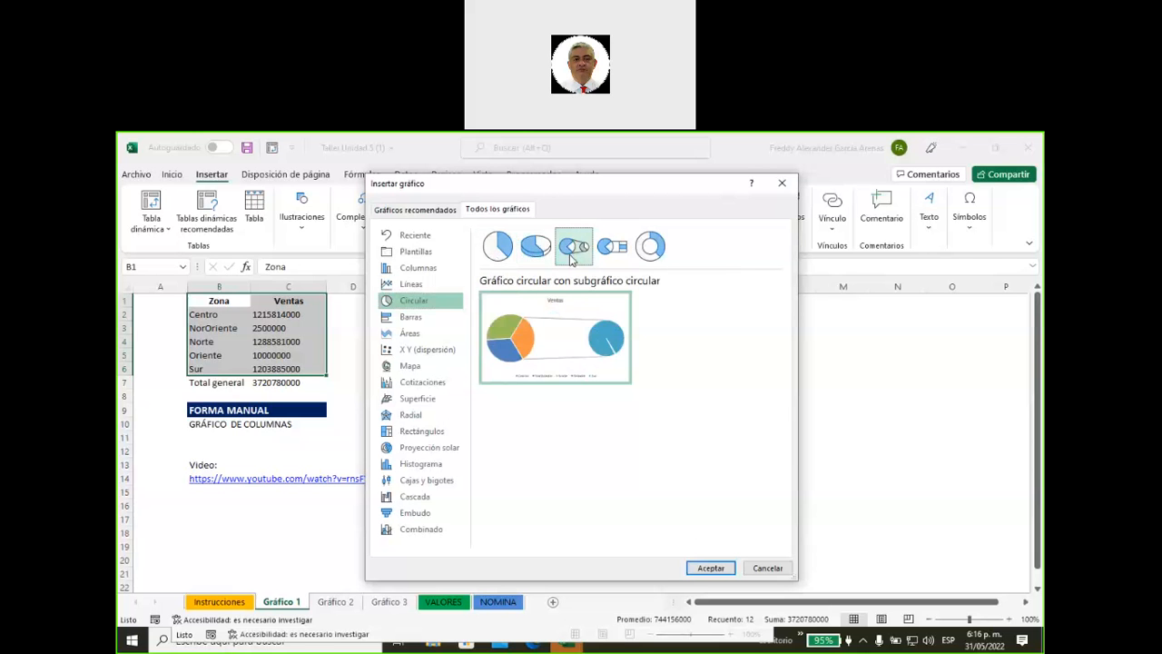
mouse_move(538, 327)
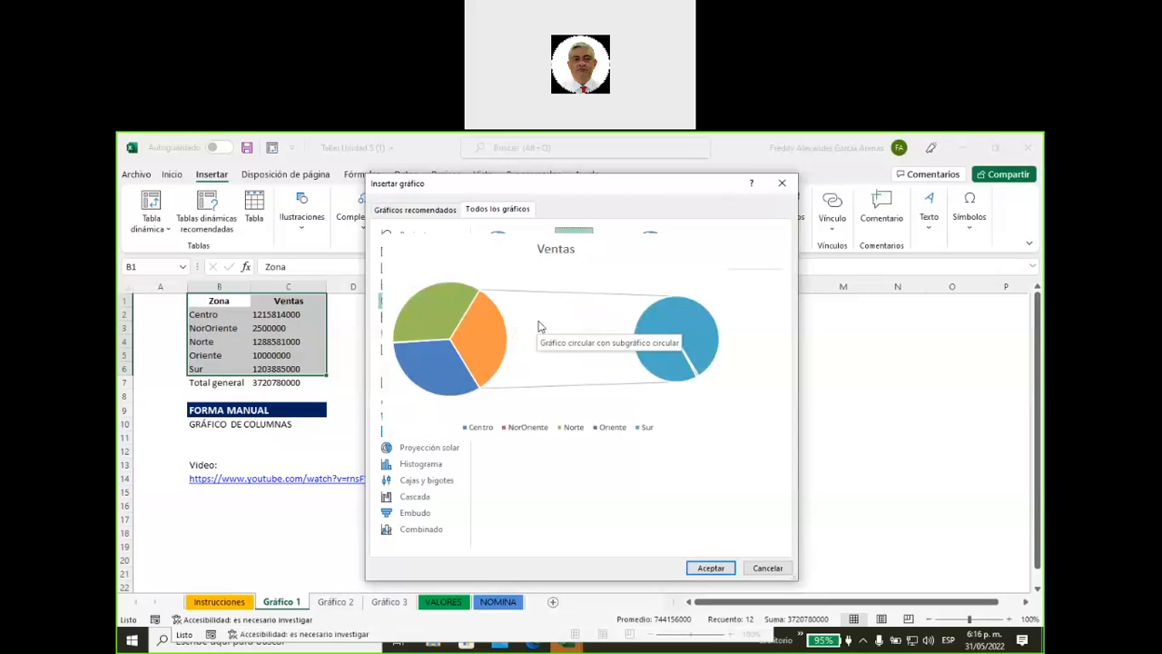
left_click(651, 246)
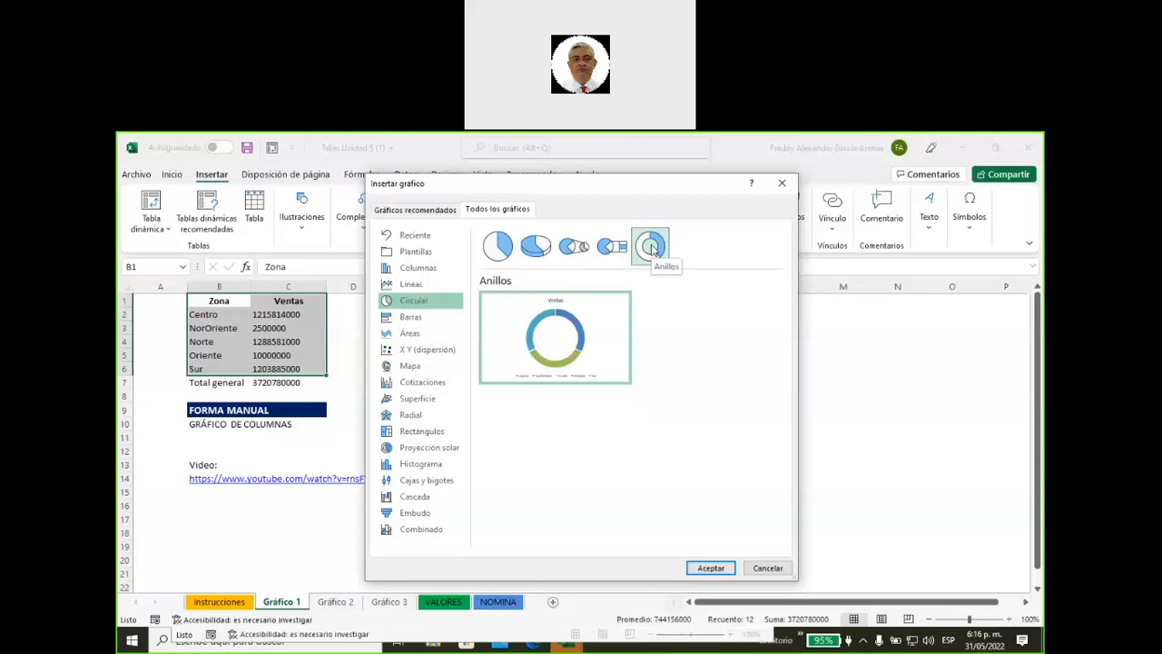
left_click(498, 247)
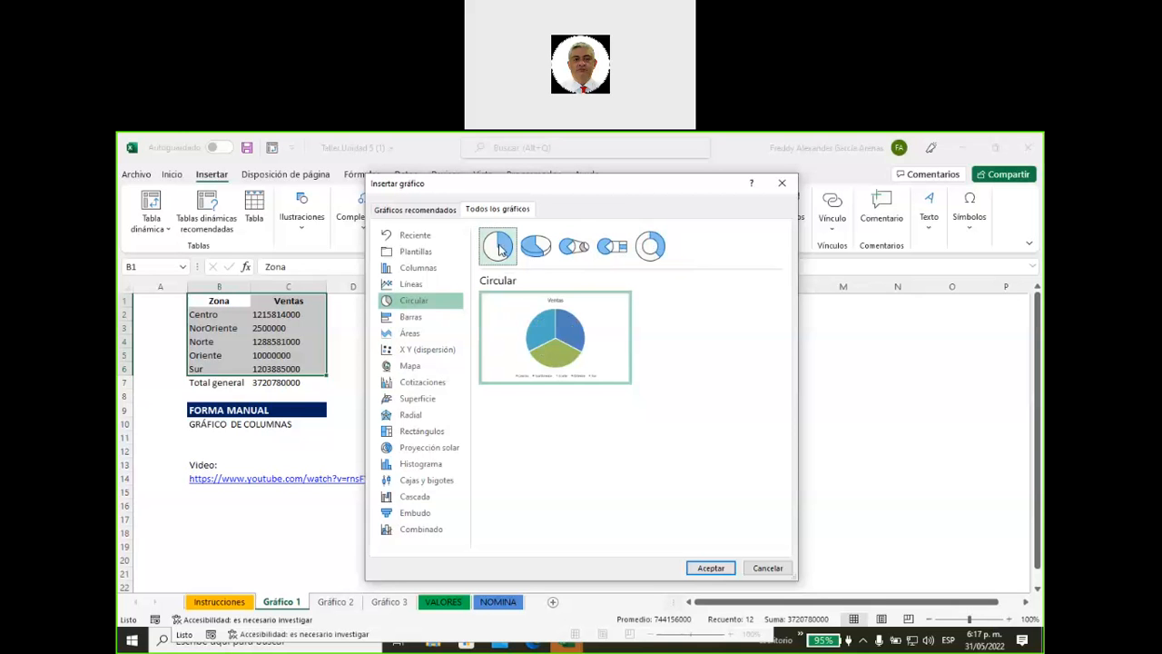
left_click(768, 568)
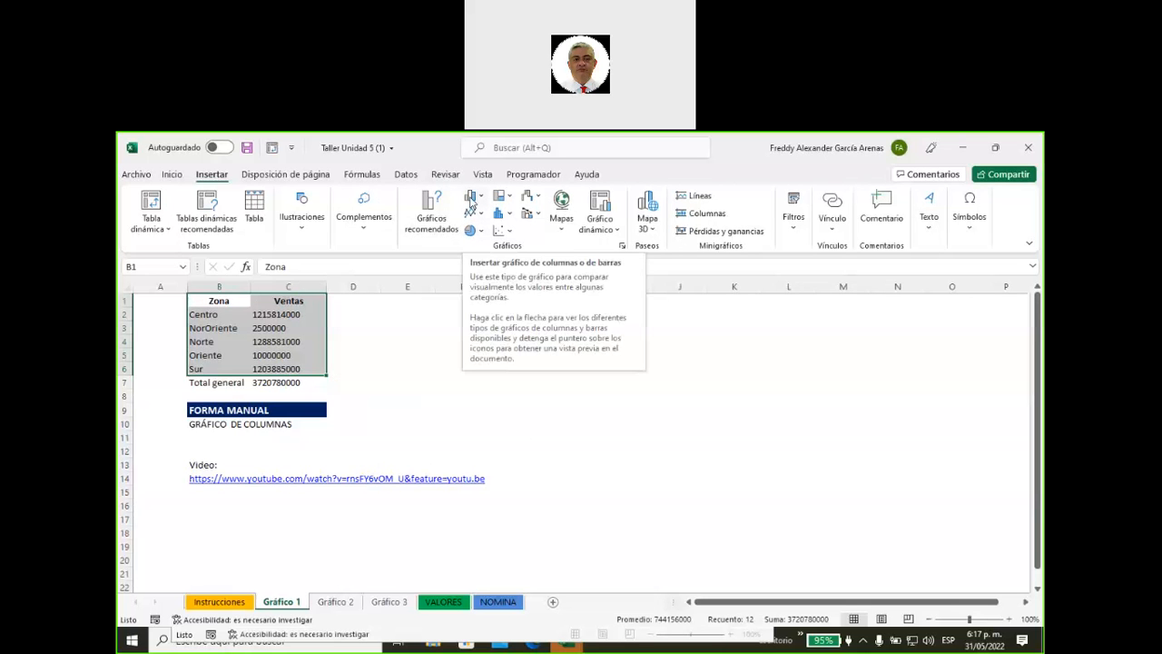
Step: Insert a 2-D clustered column chart from B1:C6, place it beside the table and enlarge it to reach column M and row 21
left_click(471, 205)
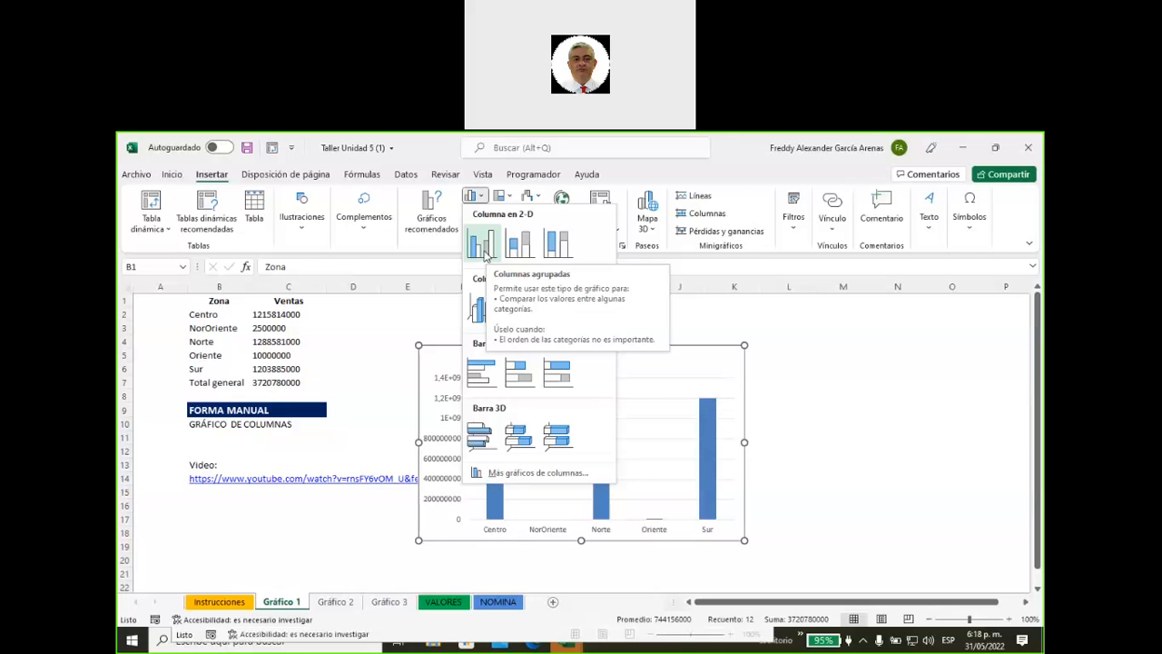
left_click(482, 244)
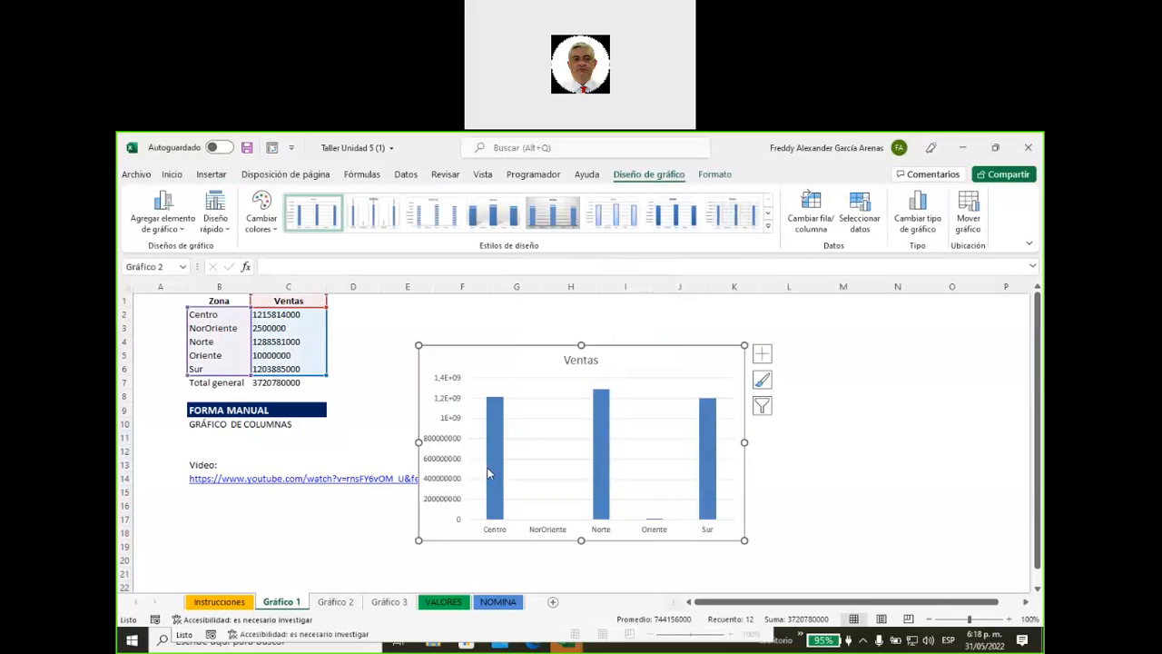
left_click_drag(509, 350, 522, 309)
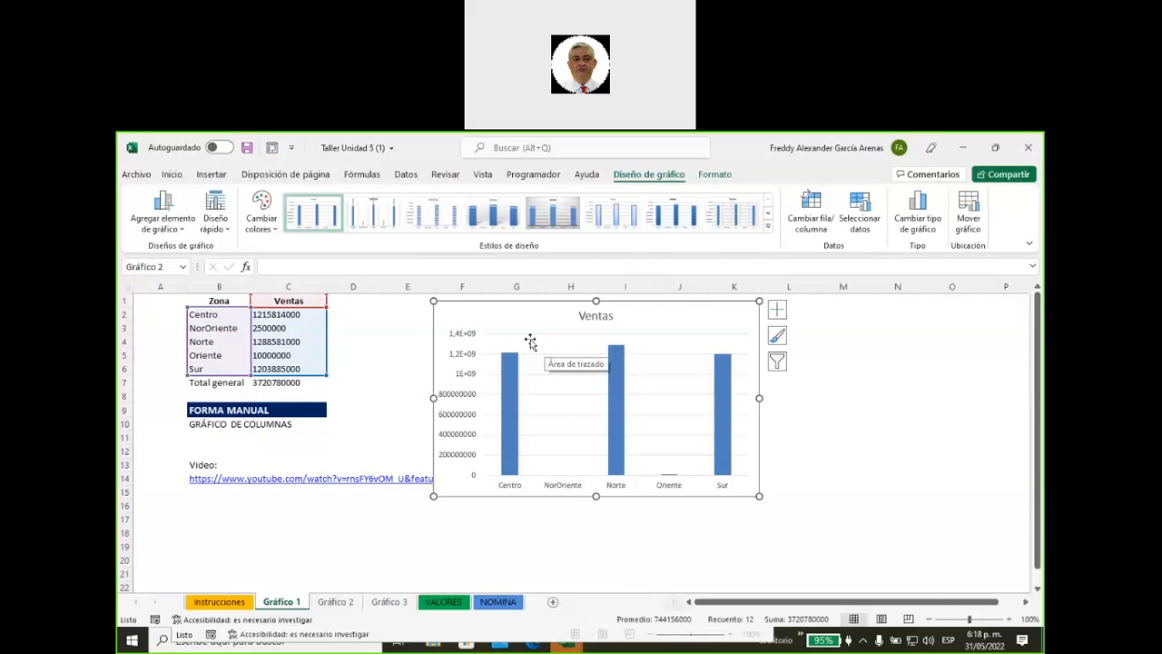
left_click_drag(770, 400, 874, 398)
left_click_drag(654, 496, 657, 576)
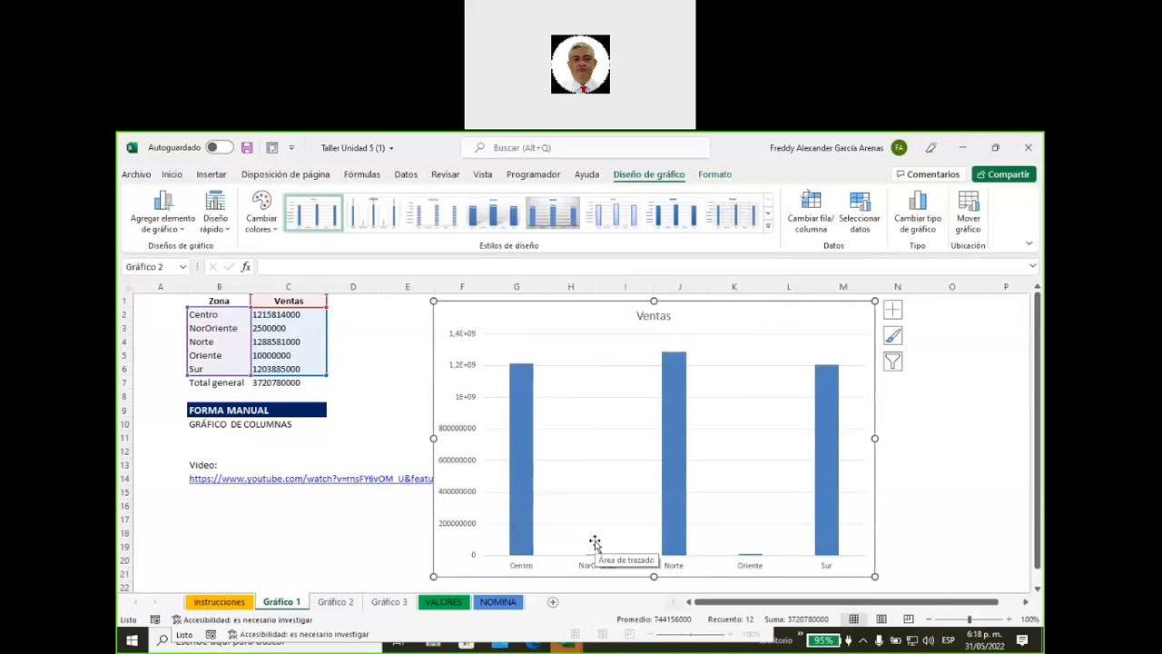
Step: Delete the vertical axis and the whole Ventas chart, keeping the zone sales data in B1:C6 intact
left_click(460, 436)
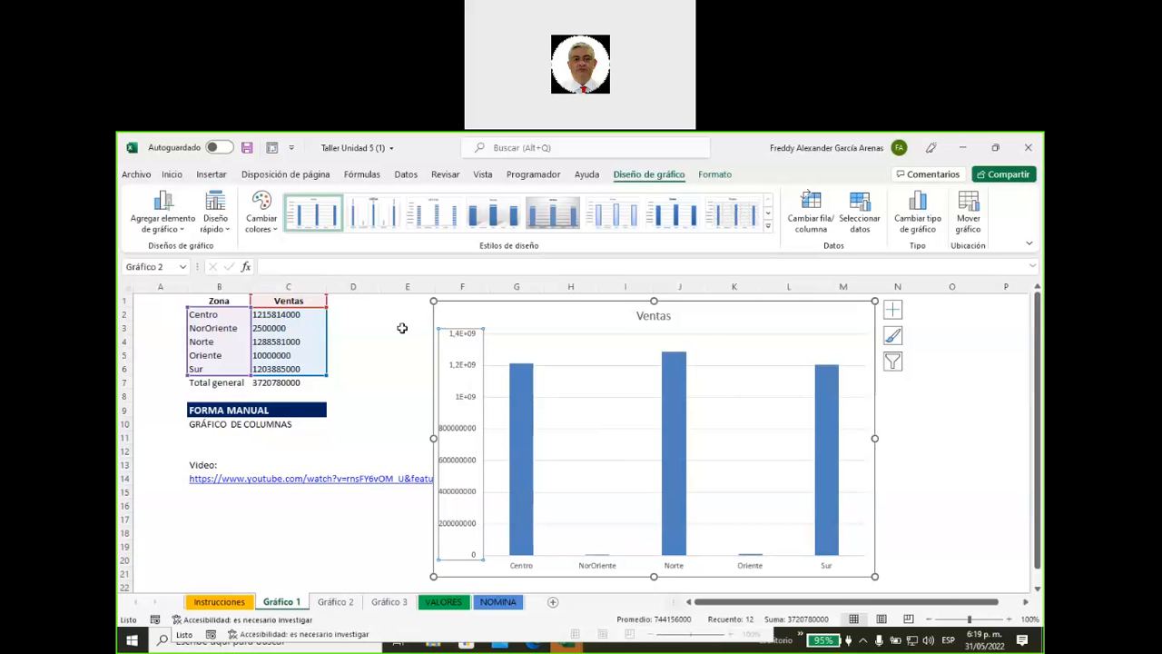
key("Delete")
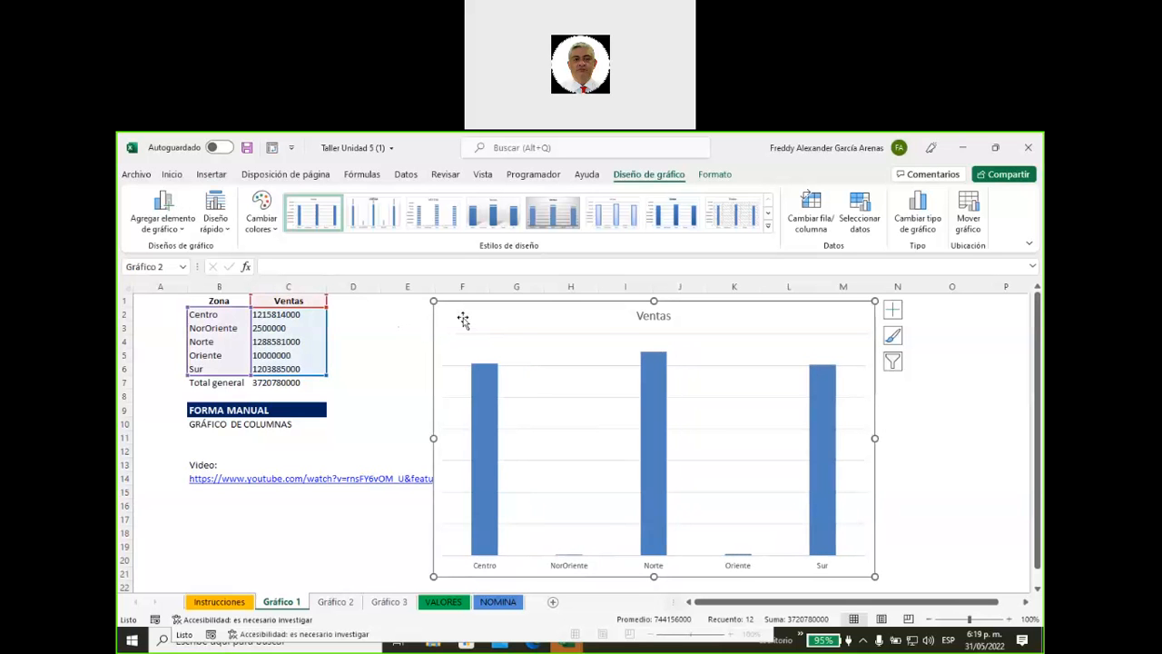
key("Delete")
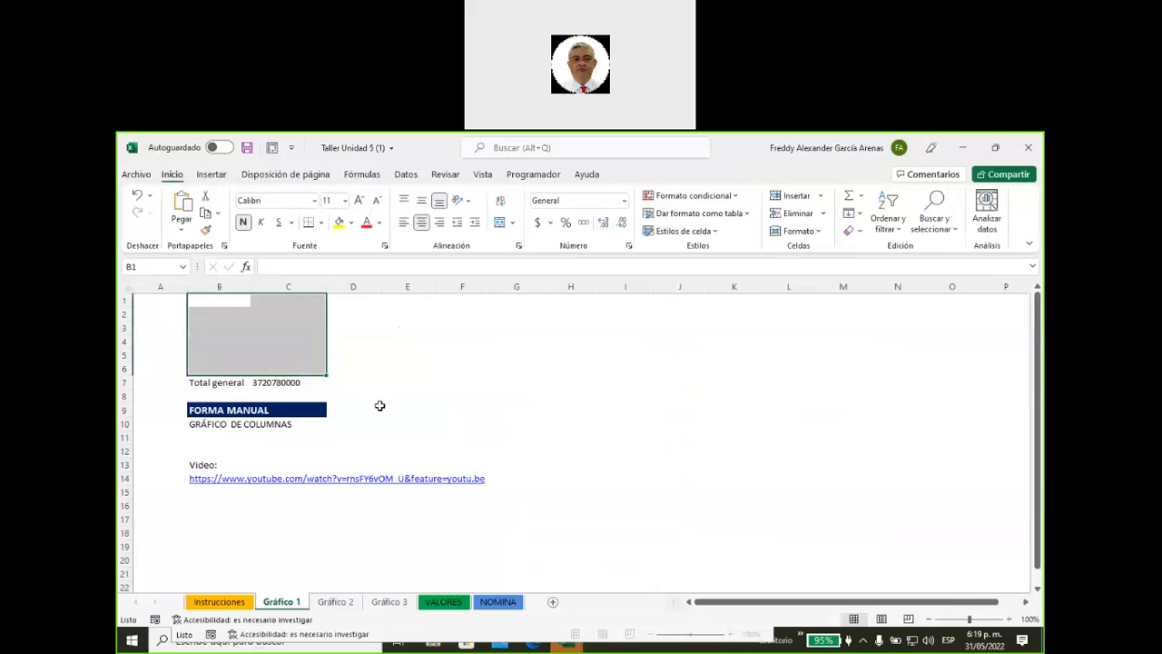
left_click(427, 388)
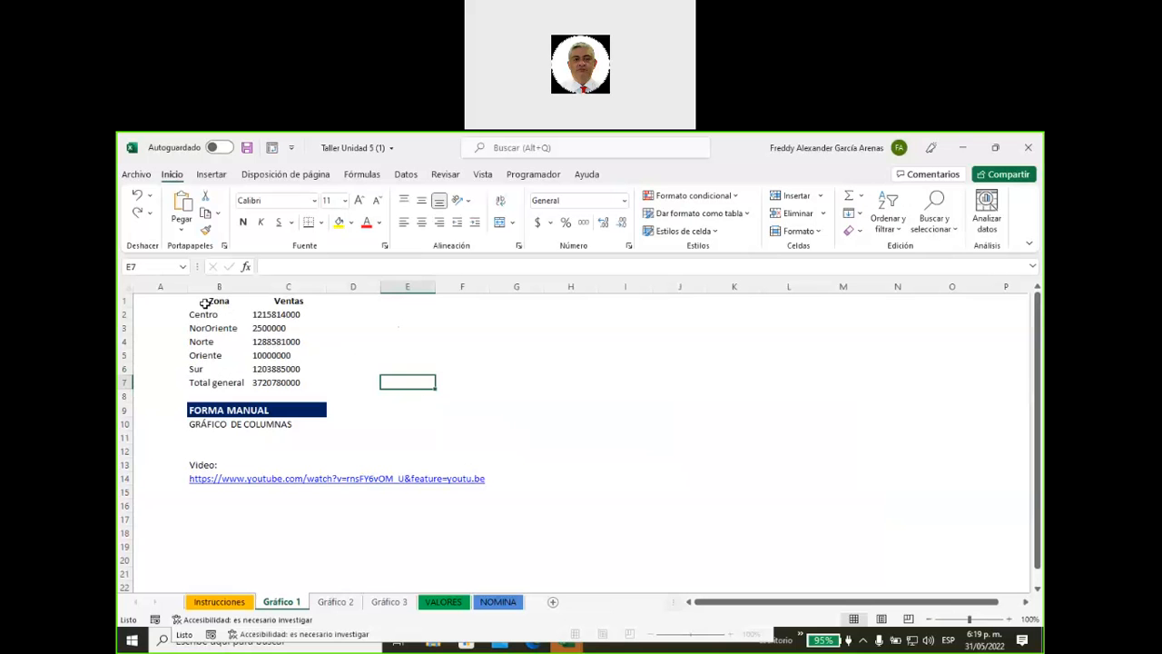
Step: Highlight the full zone sales table B1:C7 and its sales values C2:C7 for review
left_click_drag(206, 303, 277, 382)
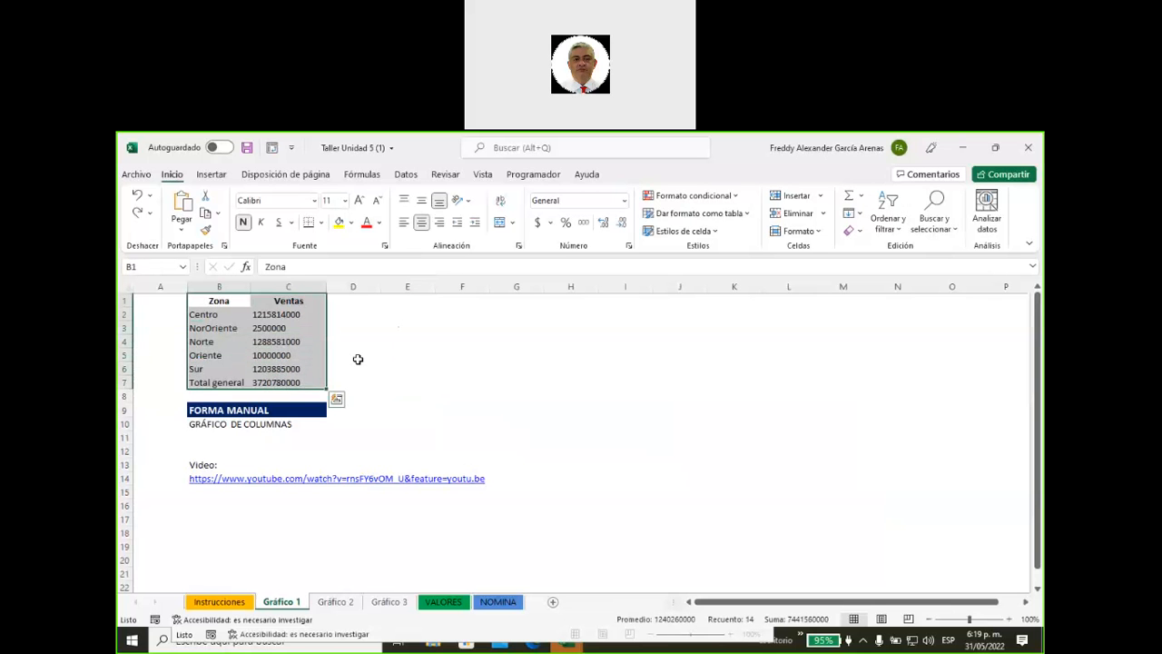
left_click(356, 357)
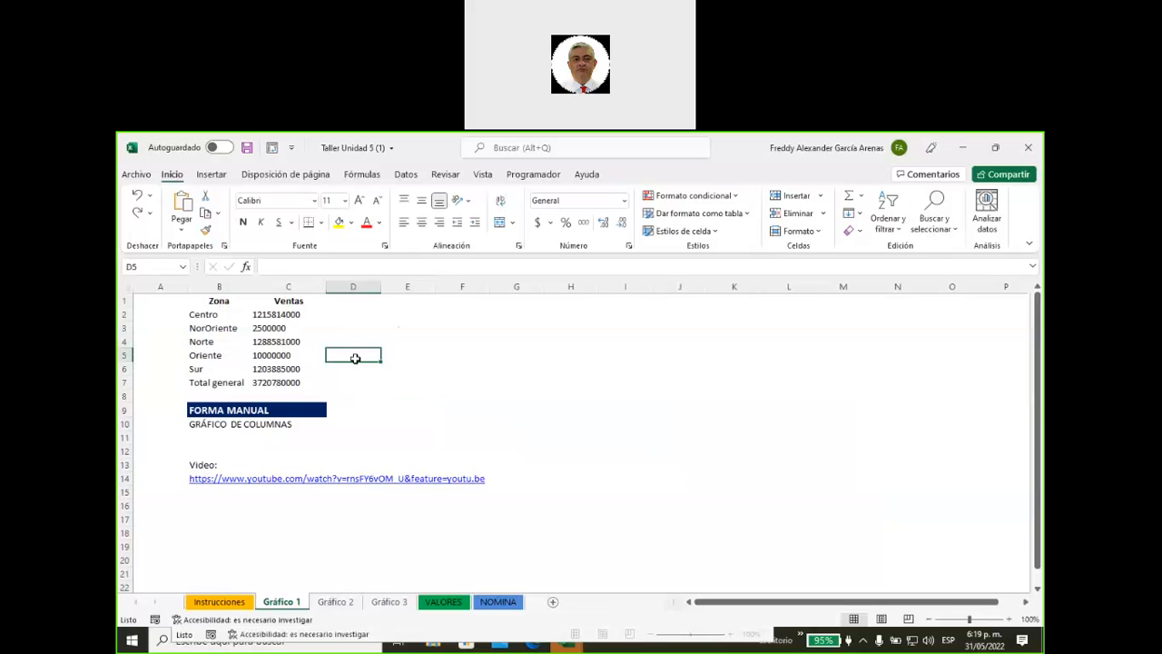
left_click(284, 314)
left_click_drag(283, 315, 288, 384)
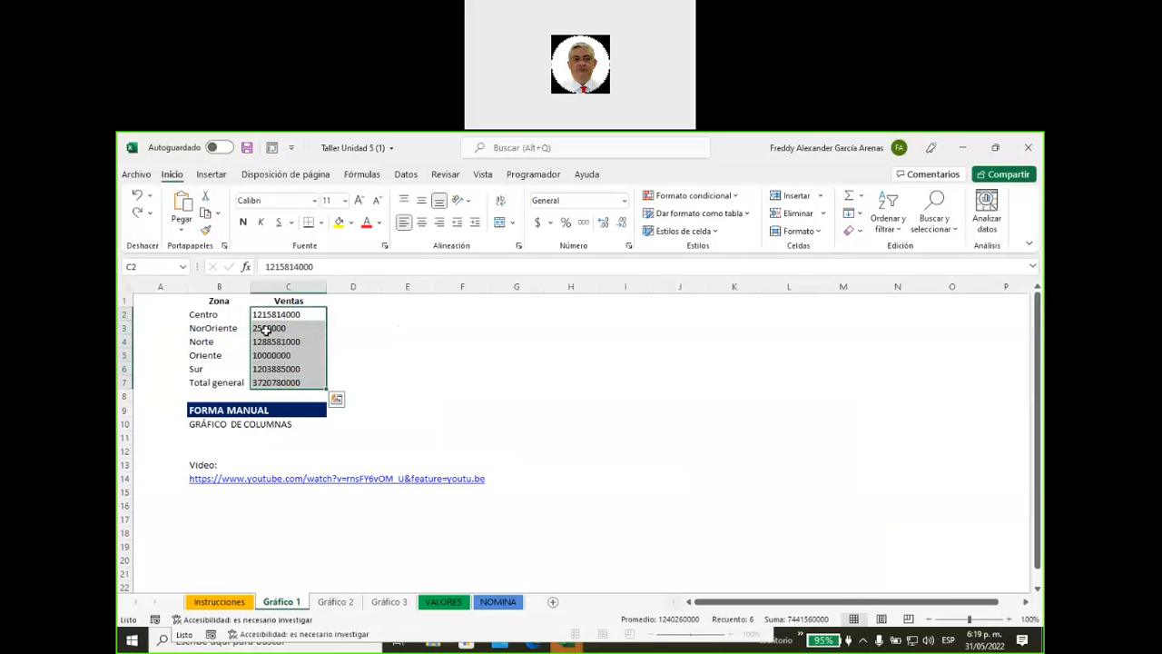
Step: Sort the zone sales range B1:C6 by Ventas from largest to smallest, excluding the Total general row
left_click_drag(218, 303, 272, 367)
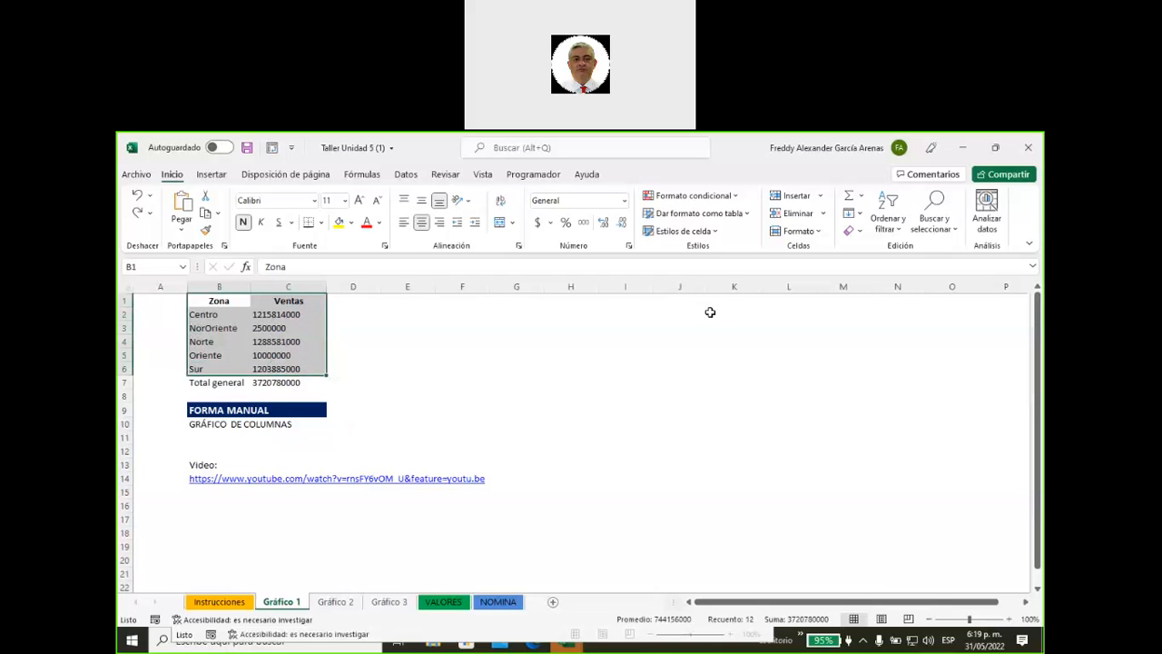
left_click(891, 235)
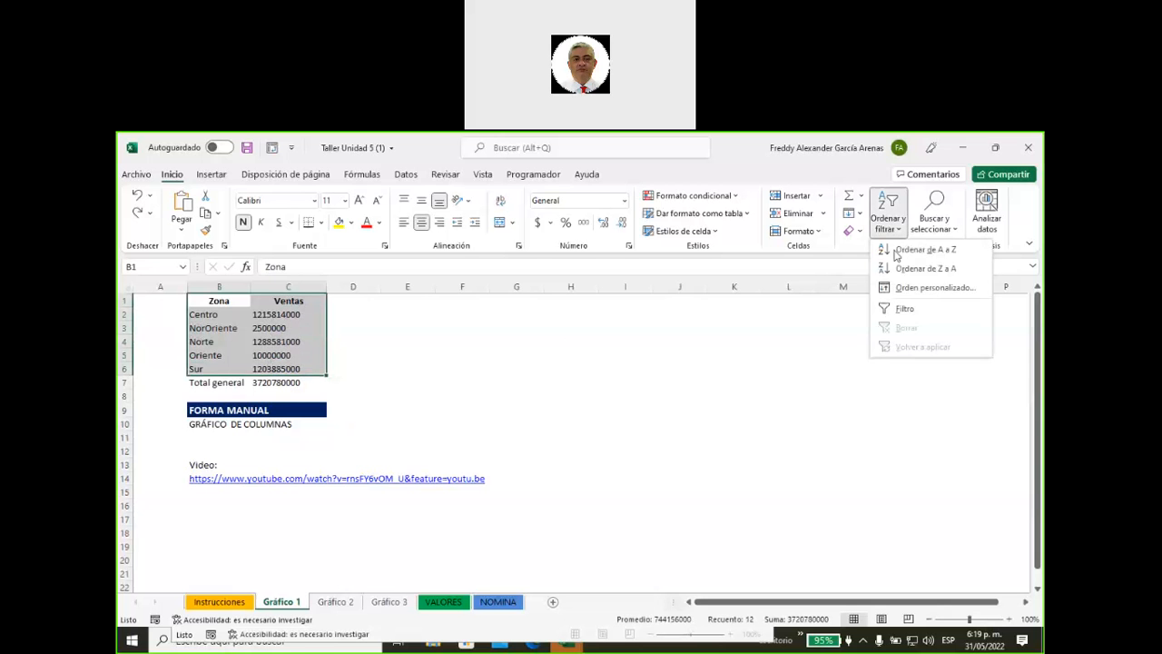
left_click(905, 289)
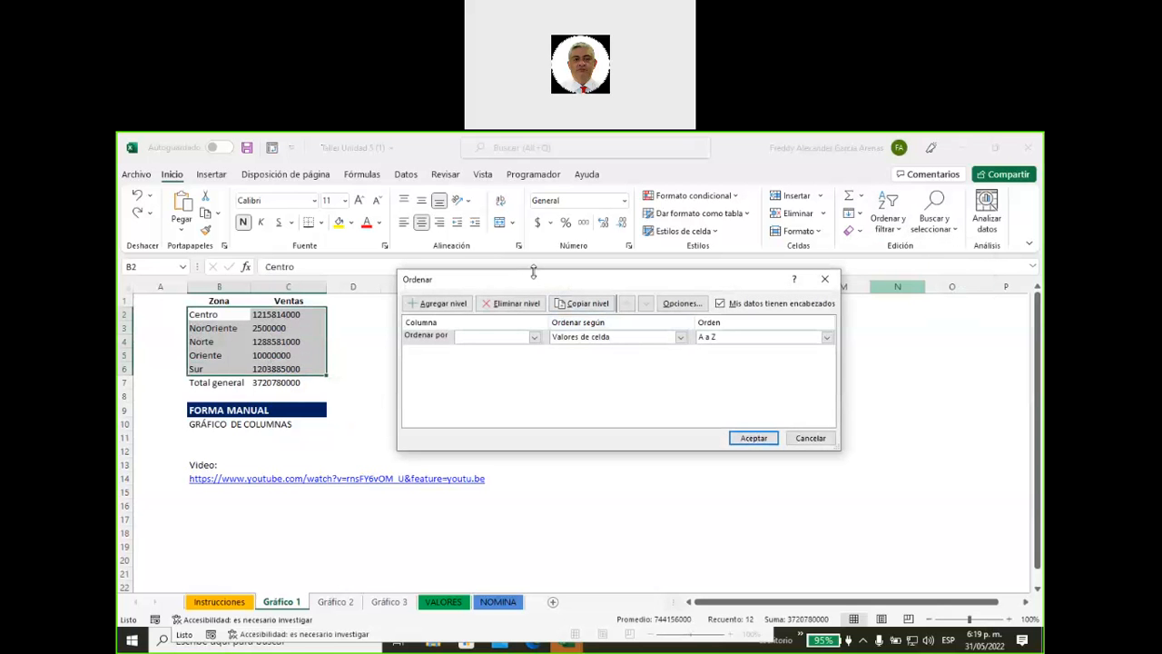
left_click(534, 337)
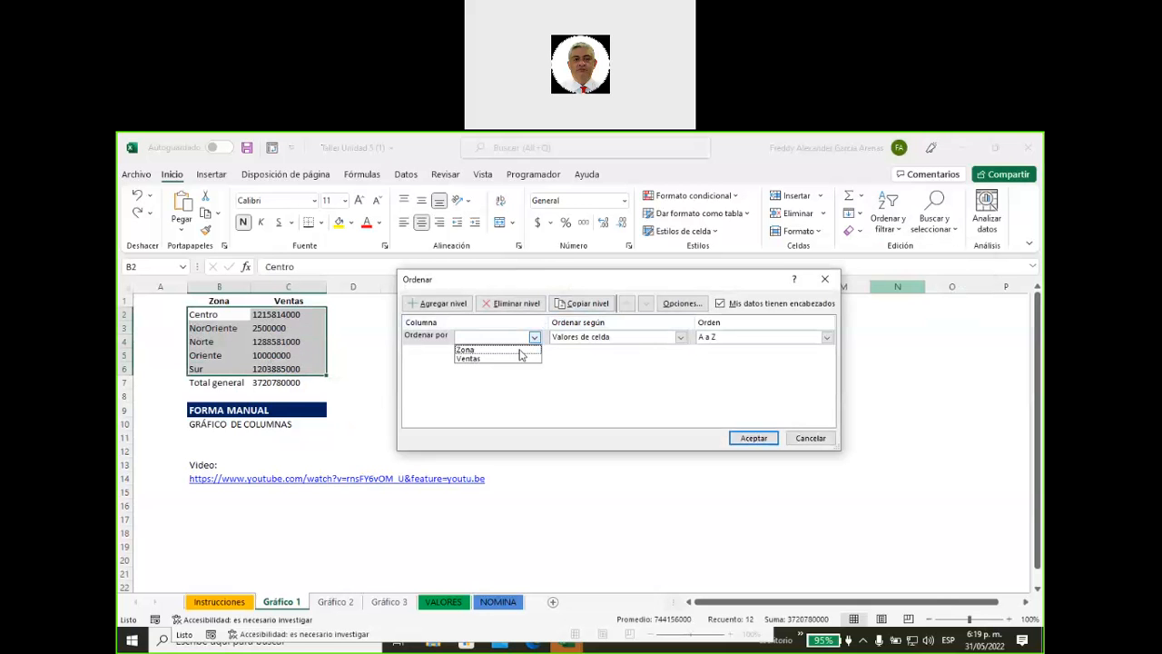
left_click(512, 360)
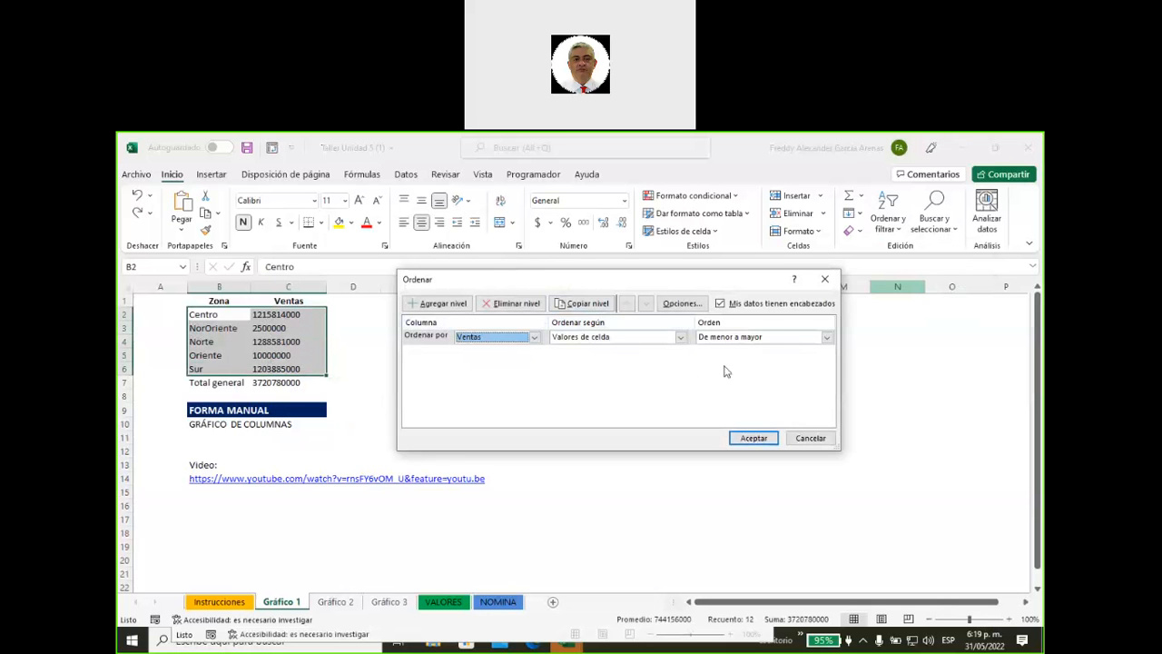
left_click(826, 337)
left_click(755, 359)
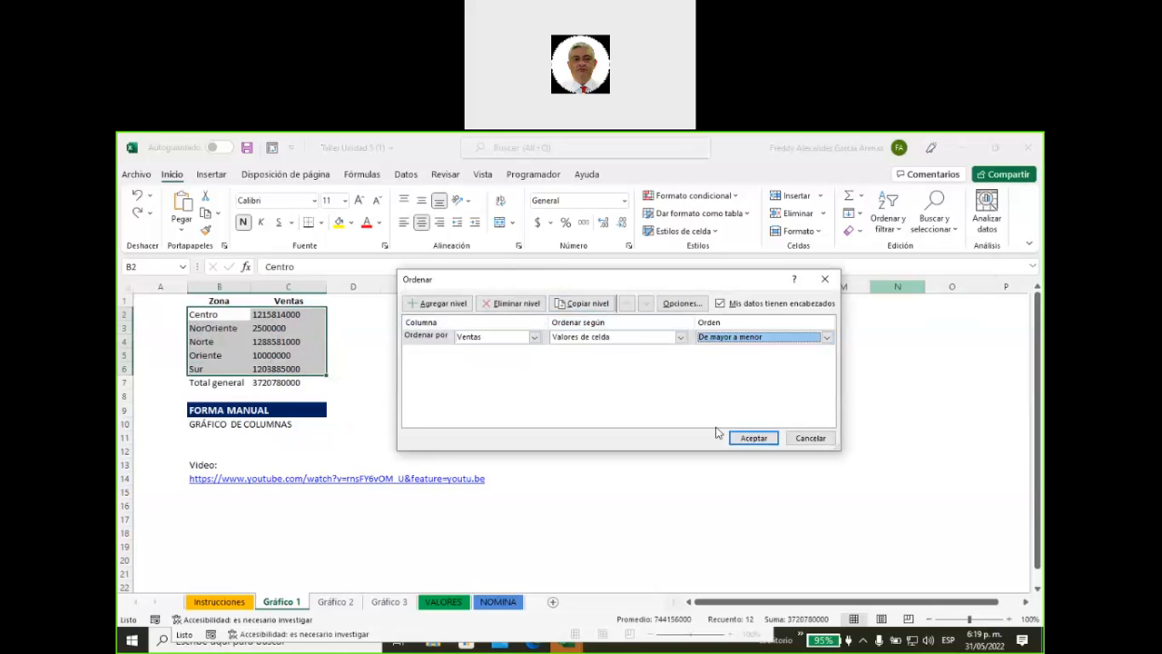
left_click(753, 437)
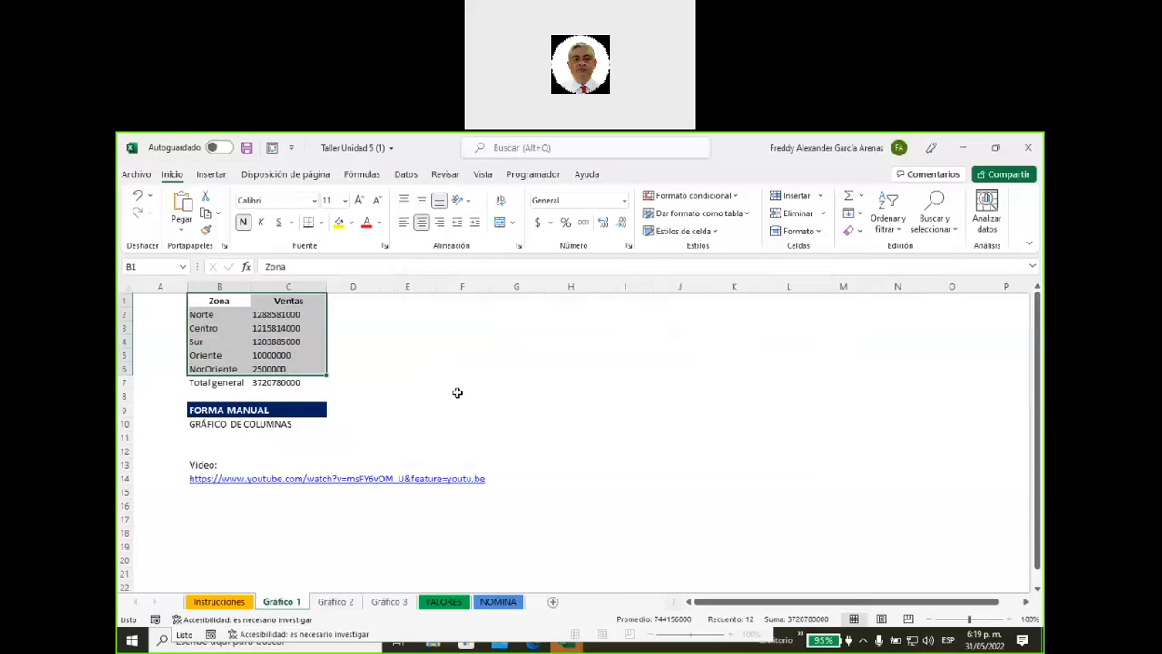
Step: Review the sorted zones Norte, Centro and Sur one by one in the Zona column
left_click(227, 316)
left_click(227, 329)
left_click(223, 342)
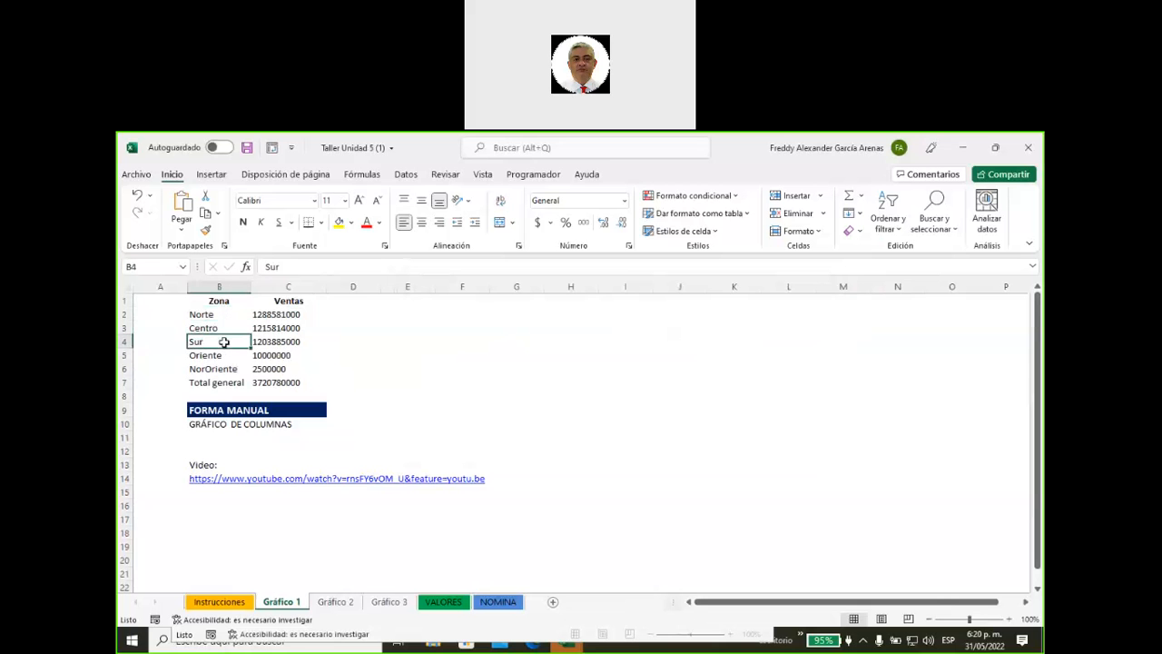
Step: Review the Oriente and NorOriente zones and the Total general row B7:C7 below the sorted zones
left_click(224, 354)
left_click(227, 370)
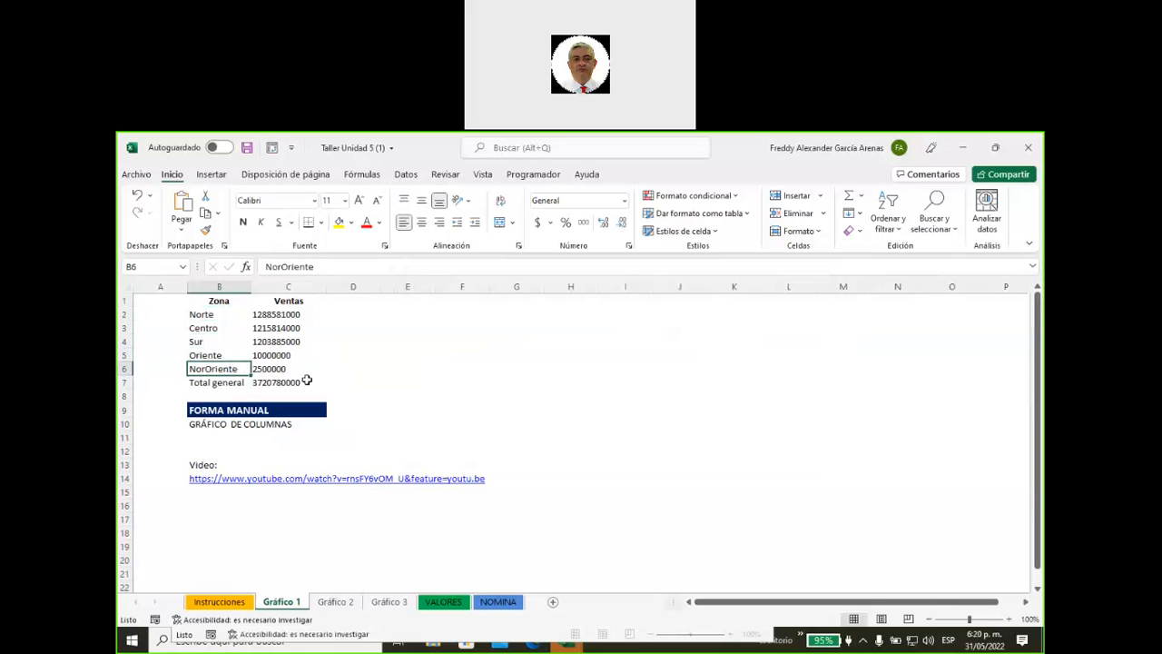
left_click_drag(238, 383, 299, 385)
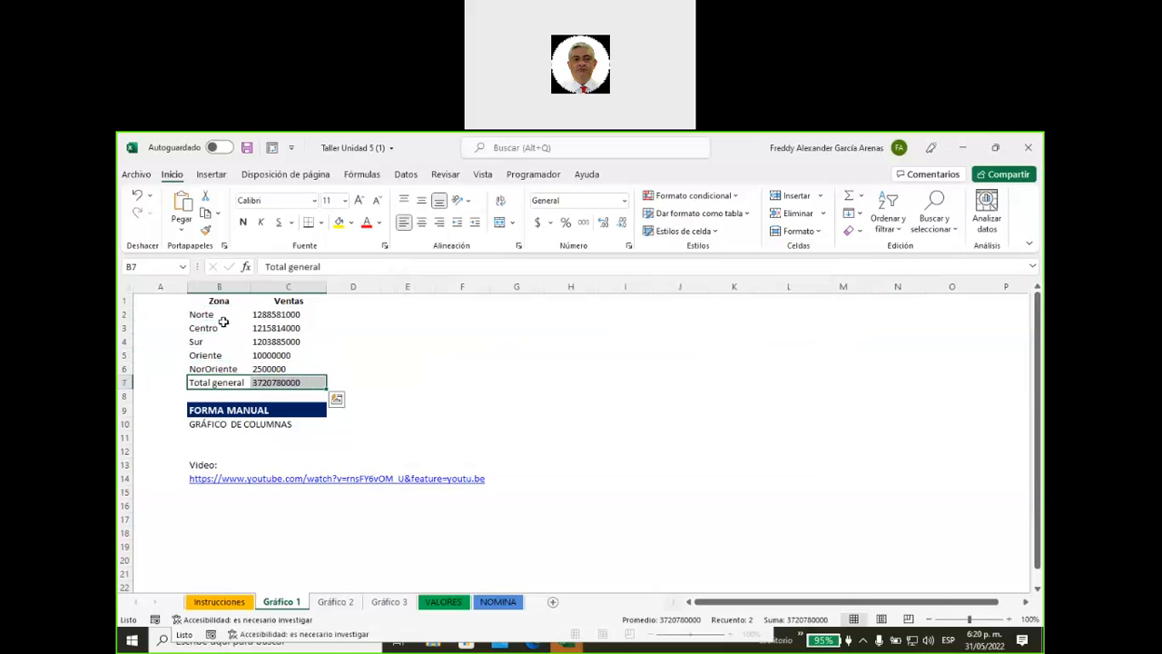
Step: Try a 2-D clustered column chart of the zone sales in B1:C6 beside the table, and delete it
left_click_drag(209, 300, 283, 367)
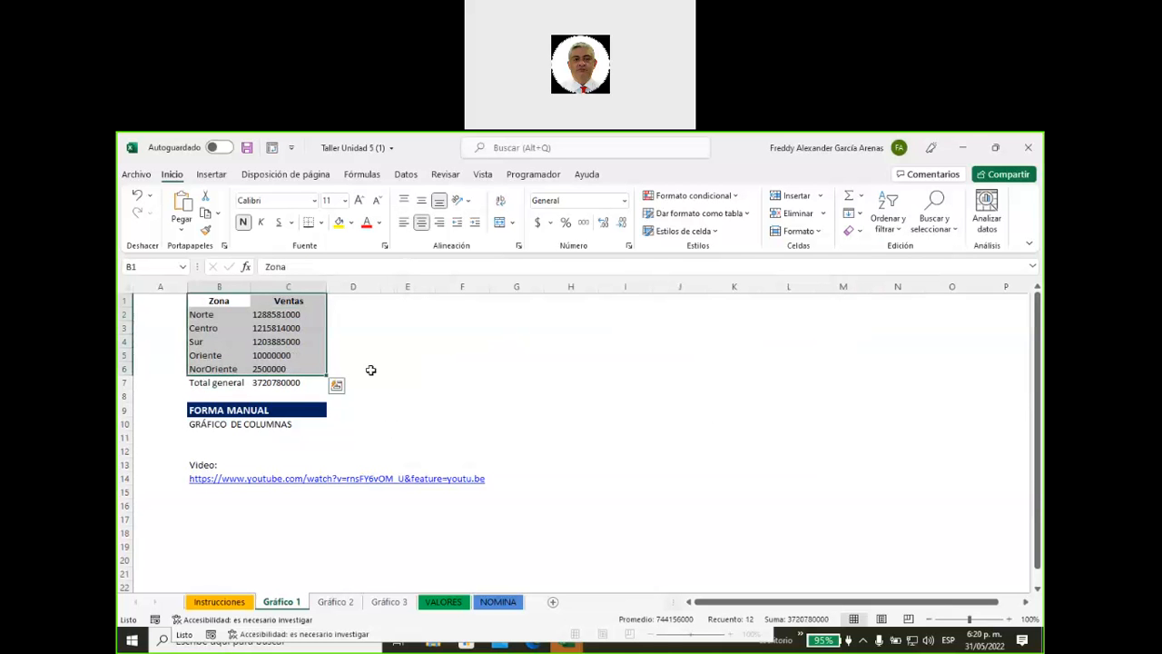
left_click(212, 175)
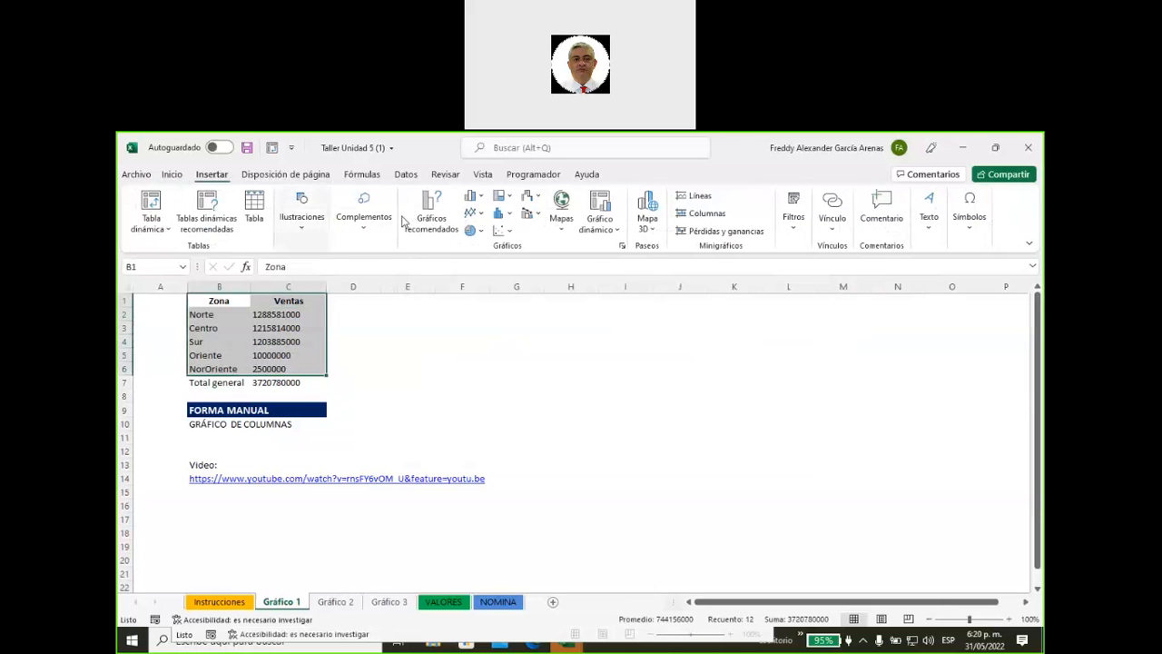
left_click(472, 196)
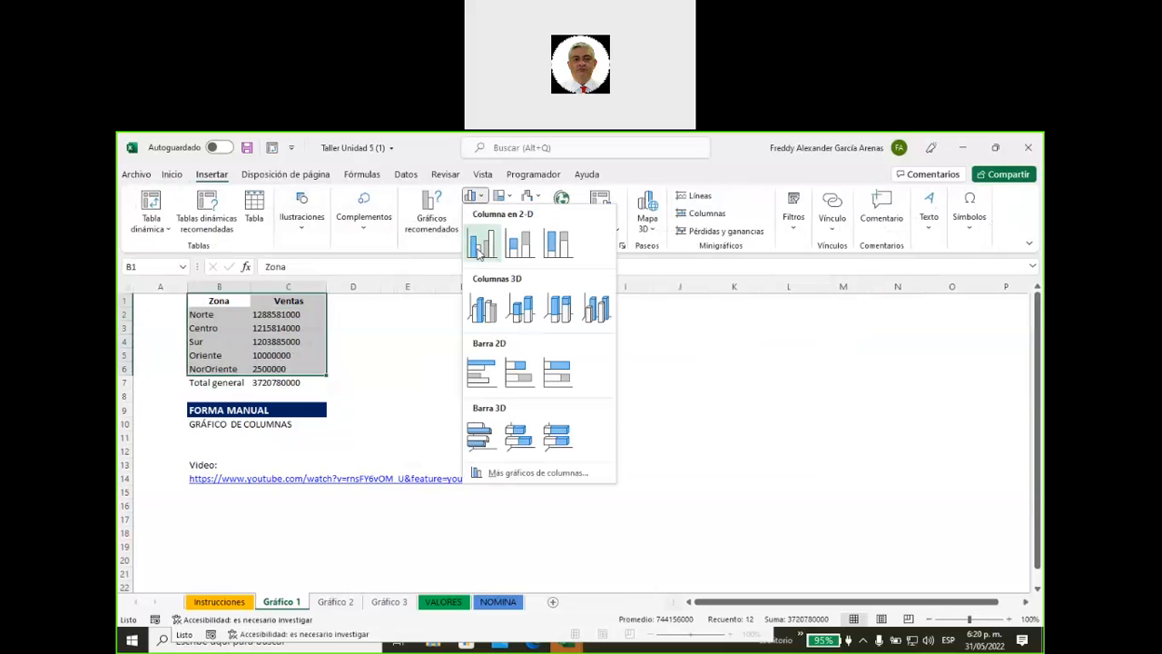
left_click(481, 243)
left_click_drag(545, 348, 581, 309)
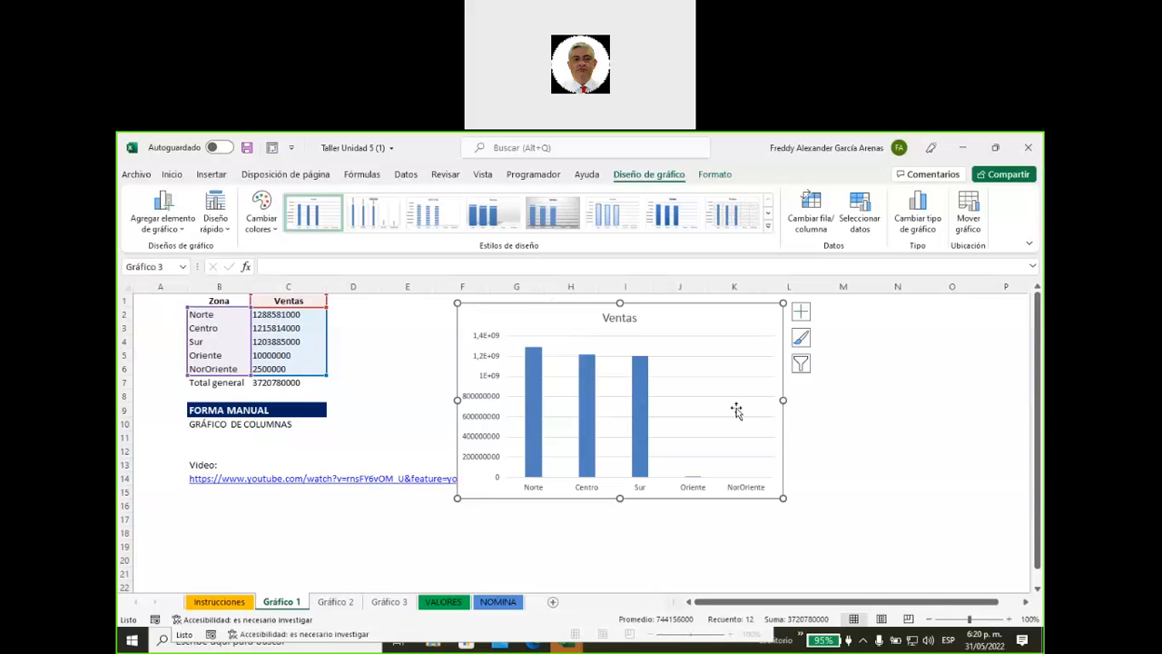
key("Delete")
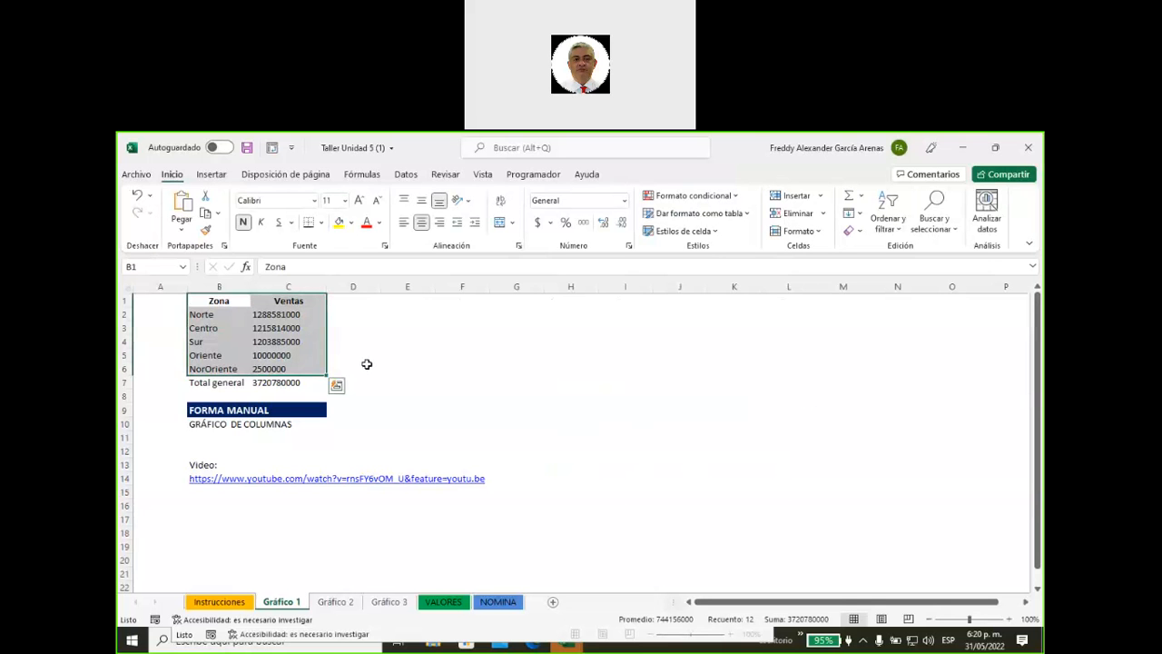
Step: Format the sales values C2:C7 as Moneda without decimals, and widen column C to fit them
left_click_drag(282, 314, 285, 382)
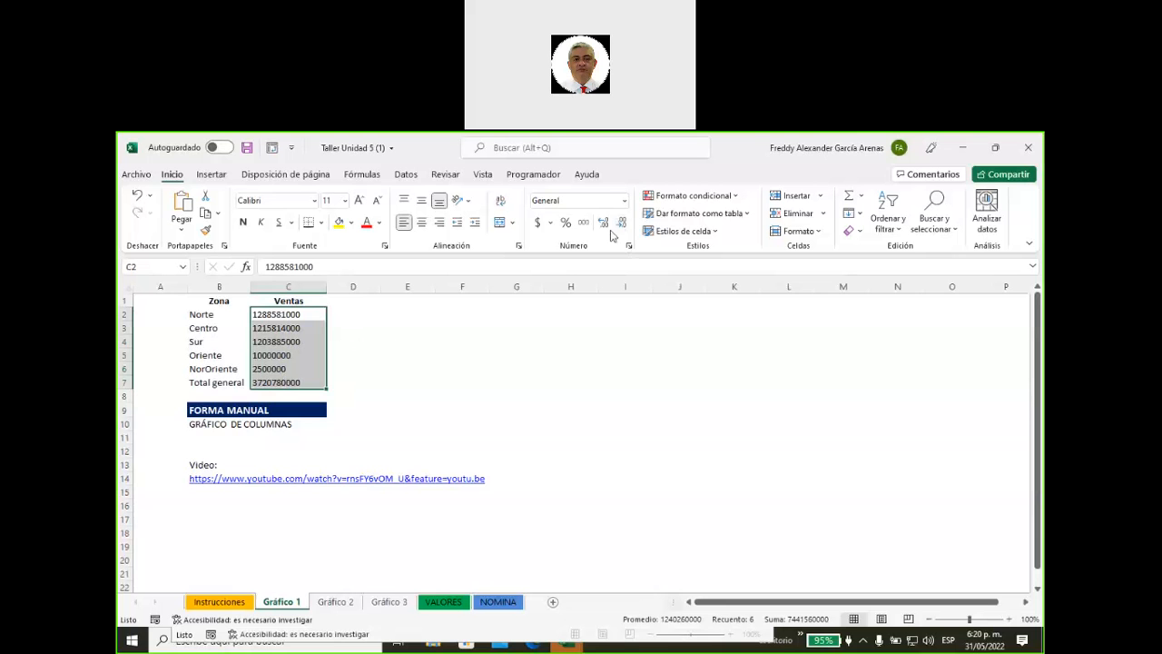
left_click(624, 202)
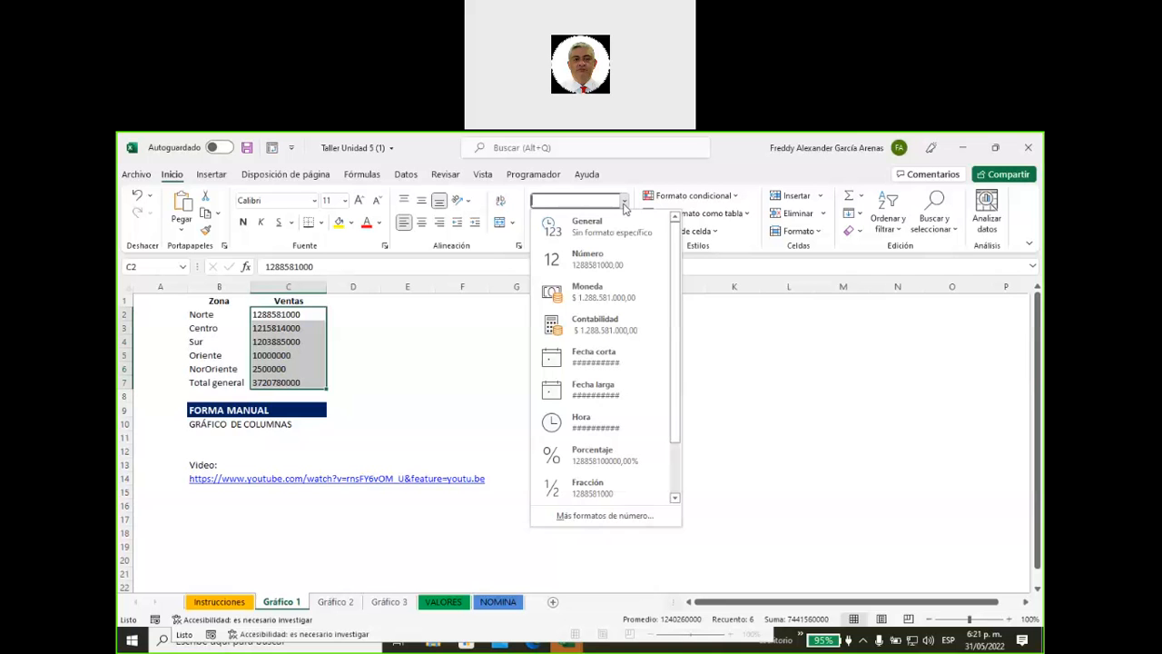
left_click(604, 297)
left_click_drag(323, 288, 351, 287)
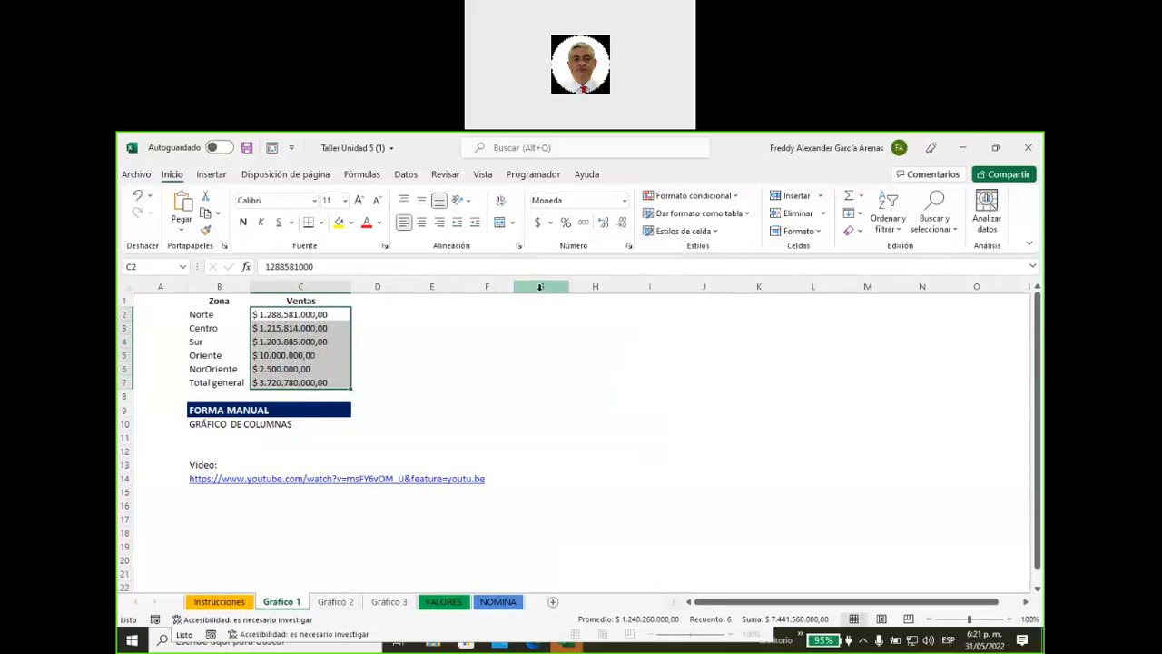
left_click(603, 223)
left_click(603, 224)
left_click(621, 224)
left_click(621, 224)
left_click(621, 225)
left_click(621, 224)
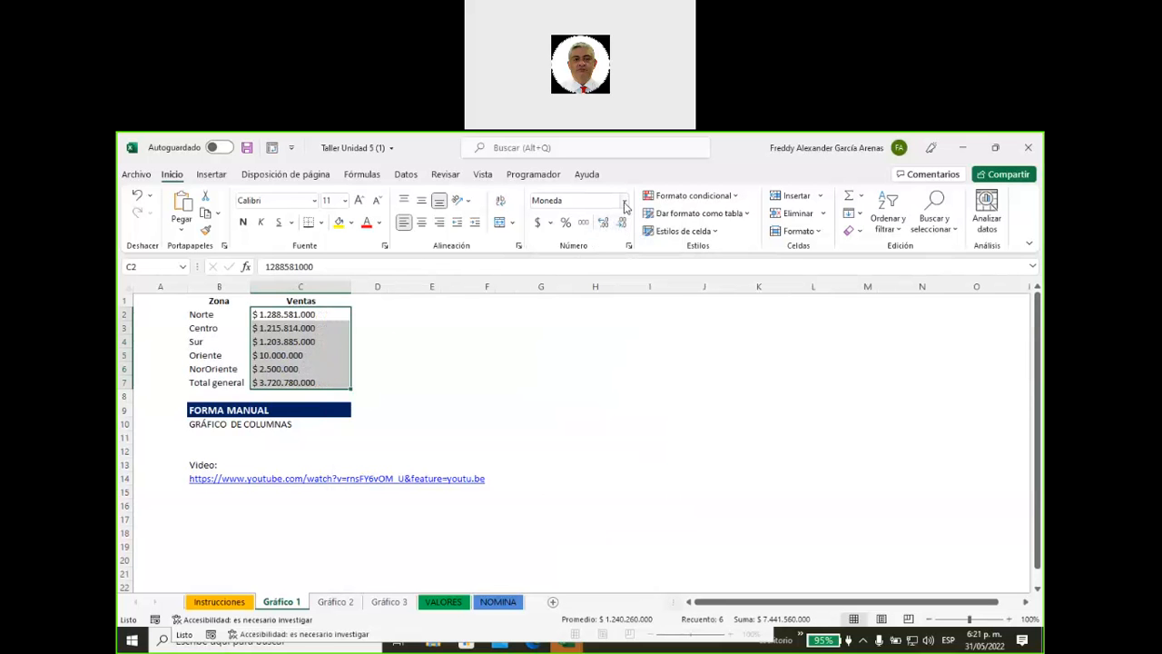
Step: Apply the custom number format $ #.##0.. "M" to C2:C7 to show the sales in millions, and fit column C to its content
left_click(624, 201)
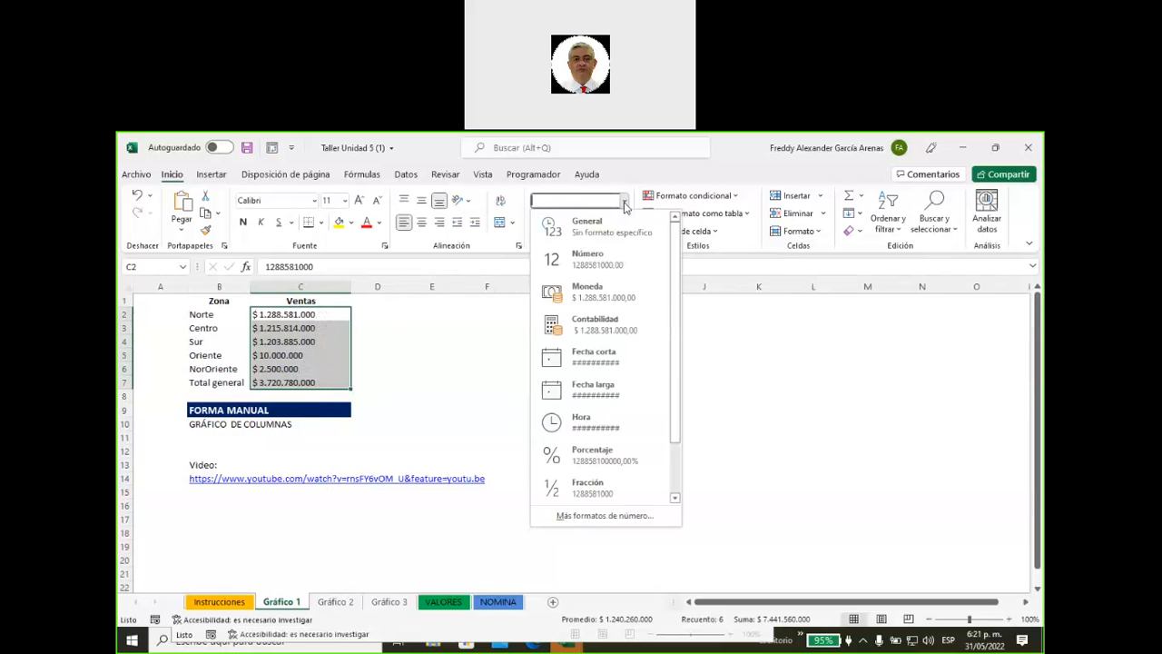
left_click(606, 515)
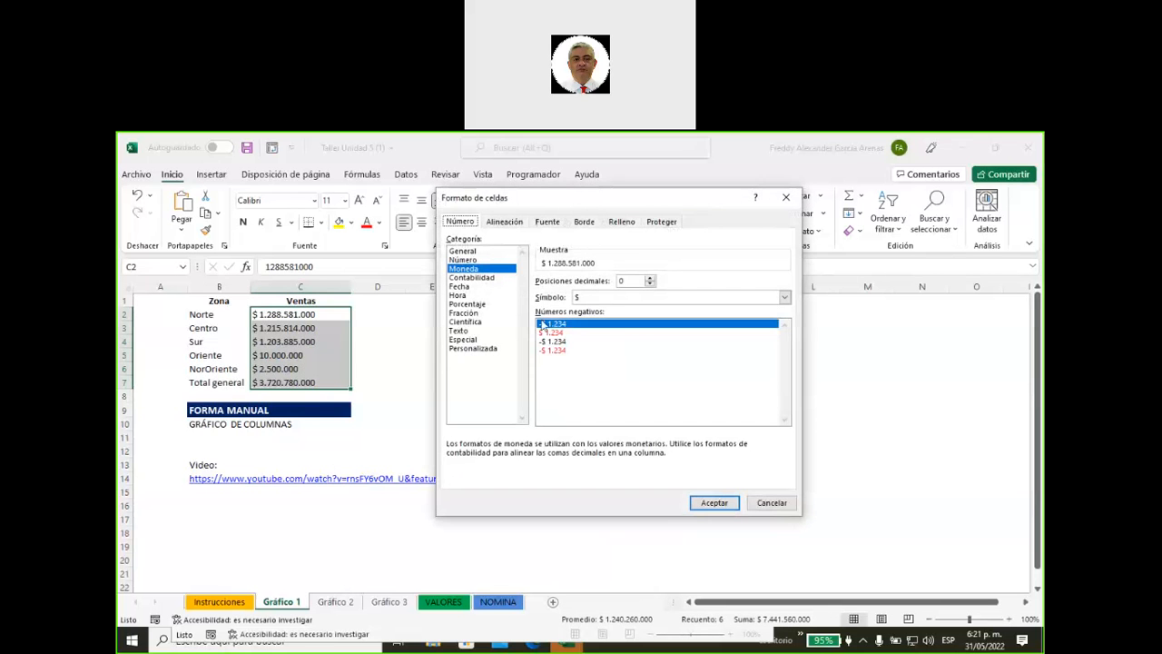
left_click(478, 349)
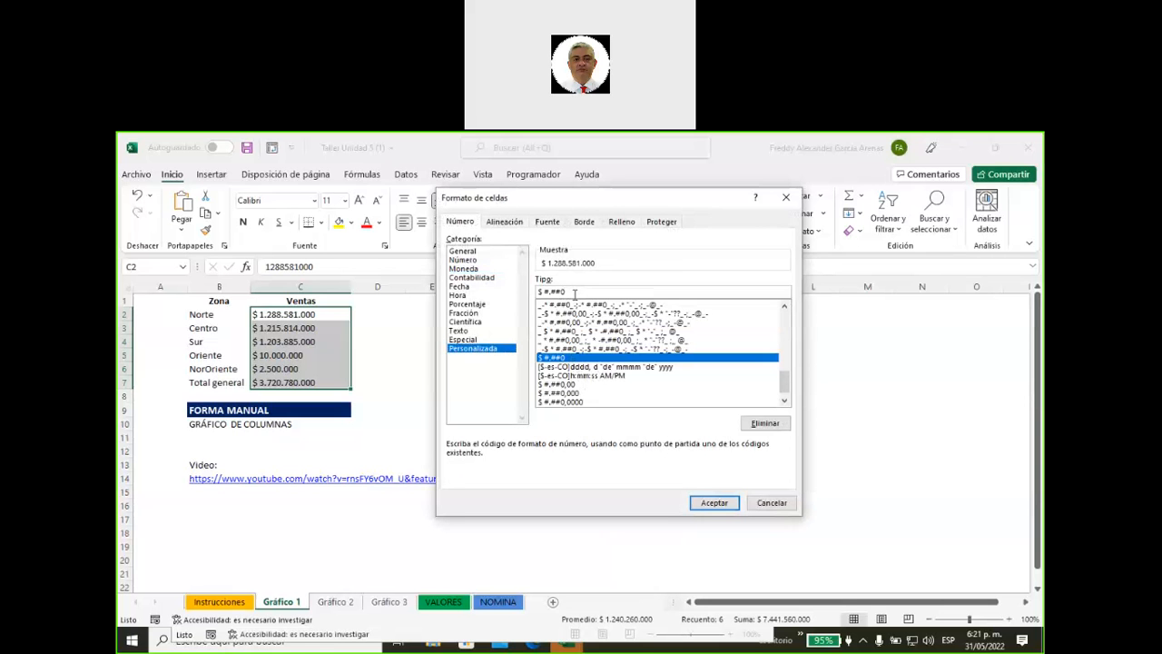
type("..")
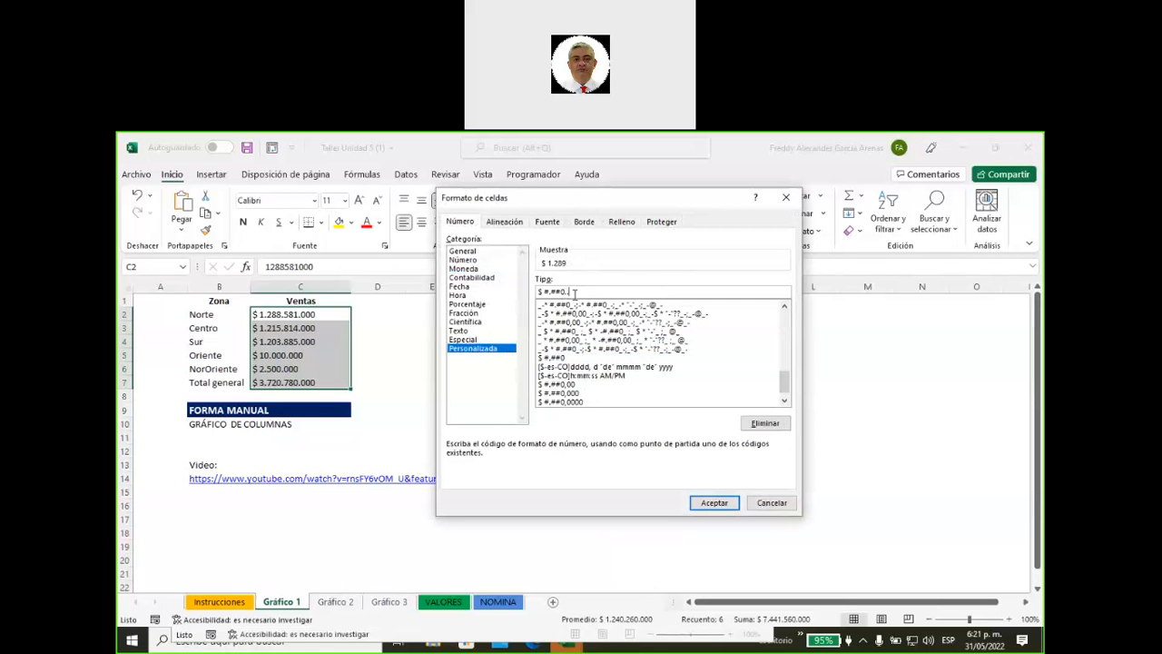
type("\"M\"")
left_click(713, 504)
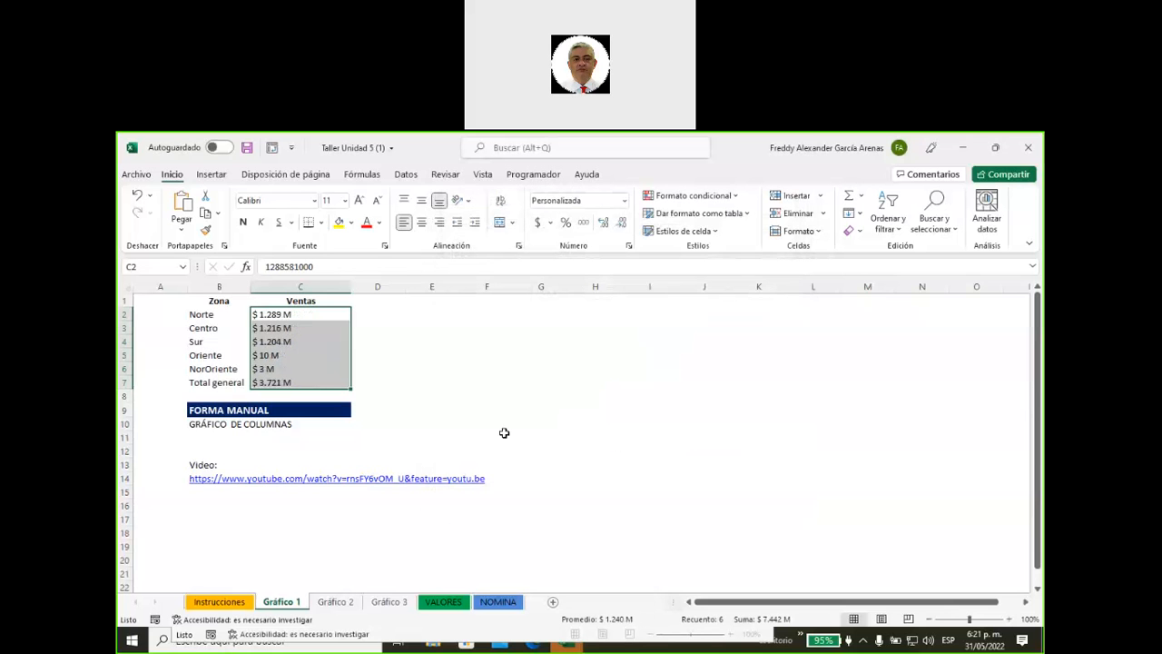
left_click(318, 329)
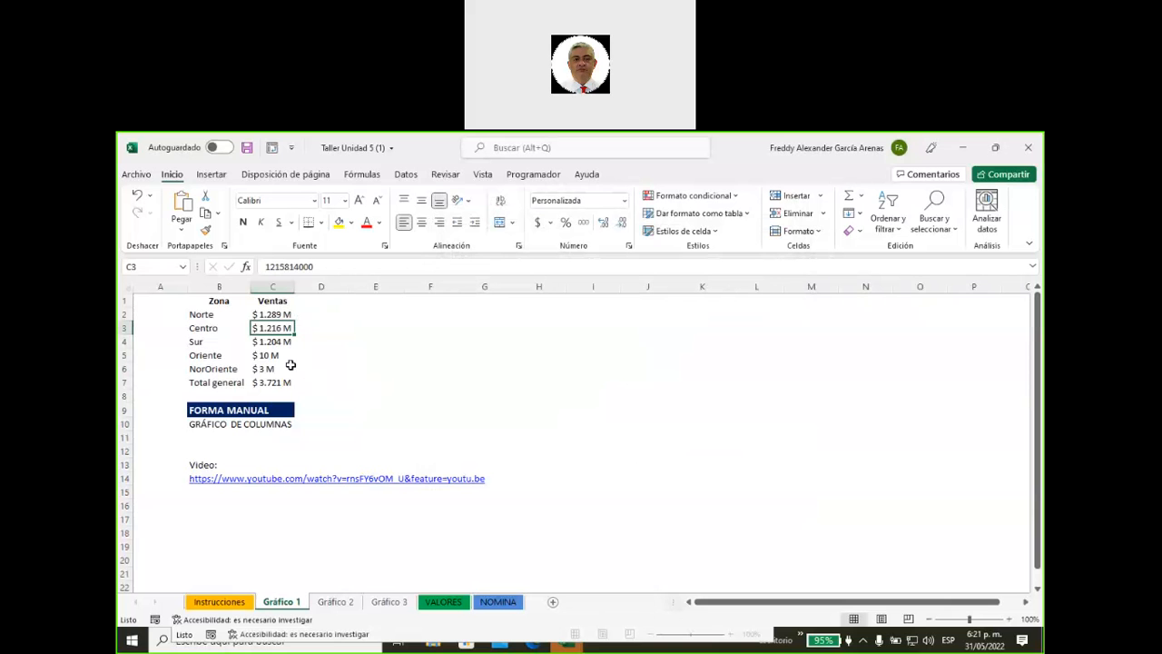
Step: Insert a 2-D clustered column chart from the zone sales in B2:C6, placed beside the table and widened to span columns E to M
left_click_drag(192, 315, 261, 371)
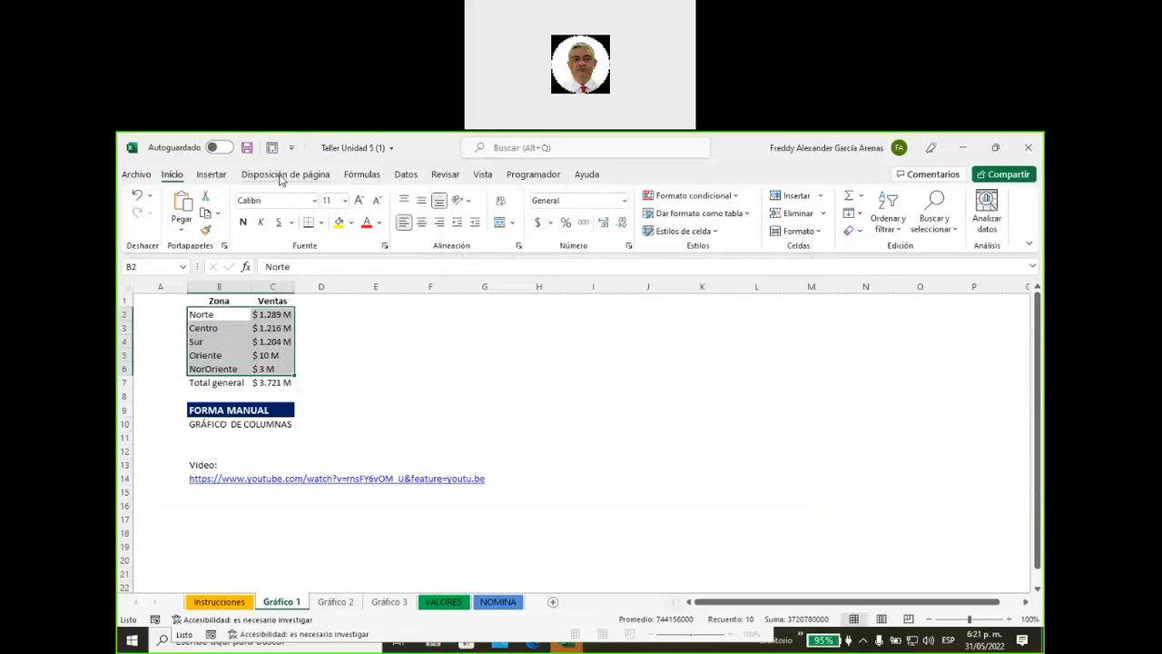
left_click(217, 177)
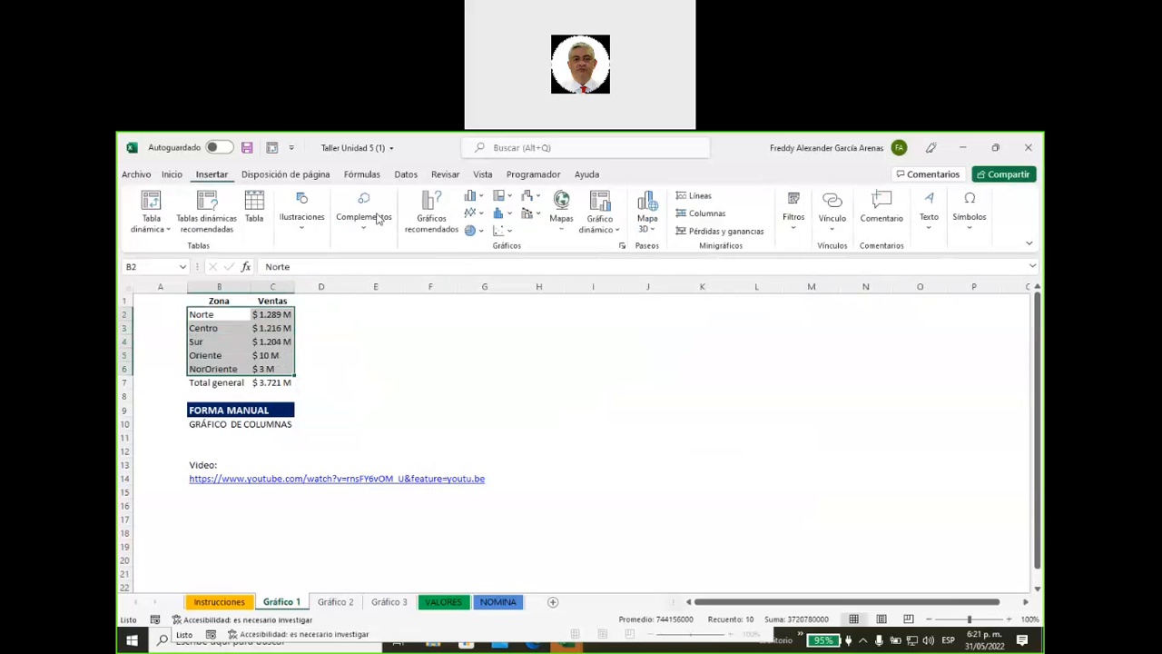
left_click(472, 200)
left_click(484, 247)
left_click_drag(638, 349, 719, 316)
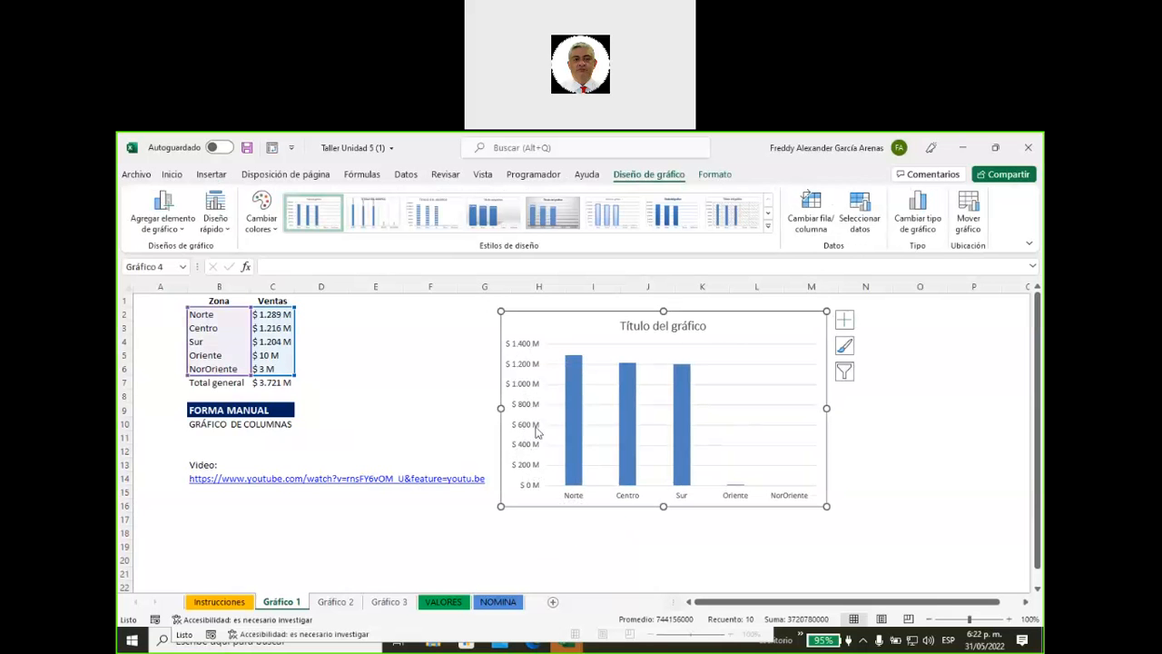
left_click_drag(500, 408, 379, 401)
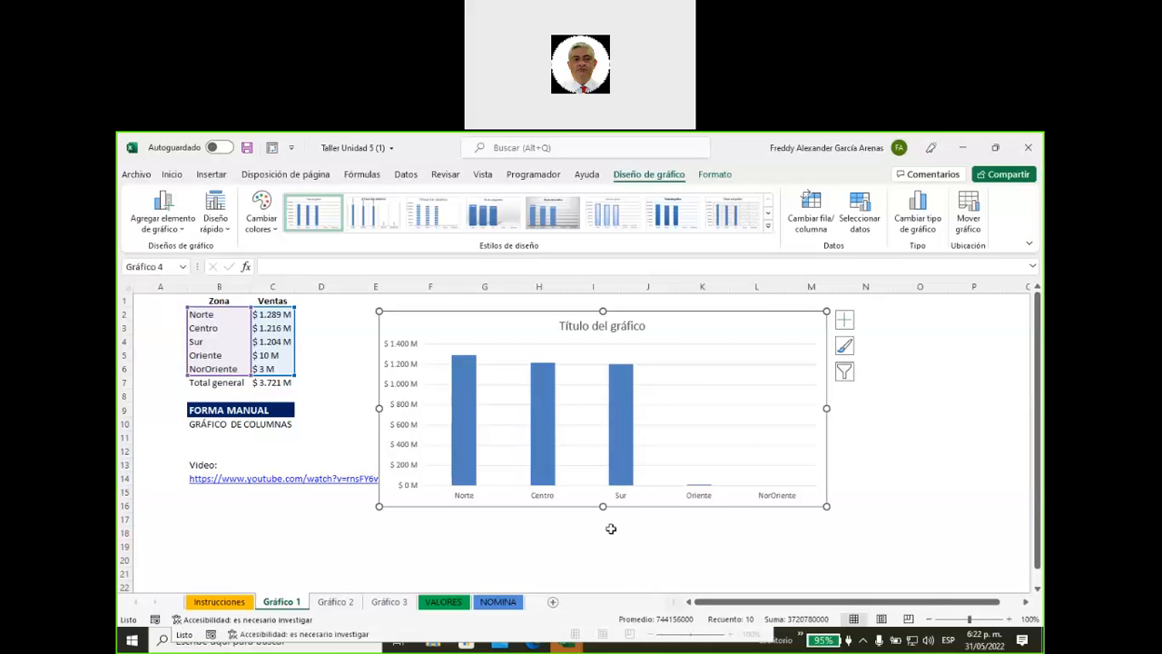
Step: Set the NorOriente sales in C6 to 25000000 and the Oriente sales in C5 to 100000000
left_click(265, 369)
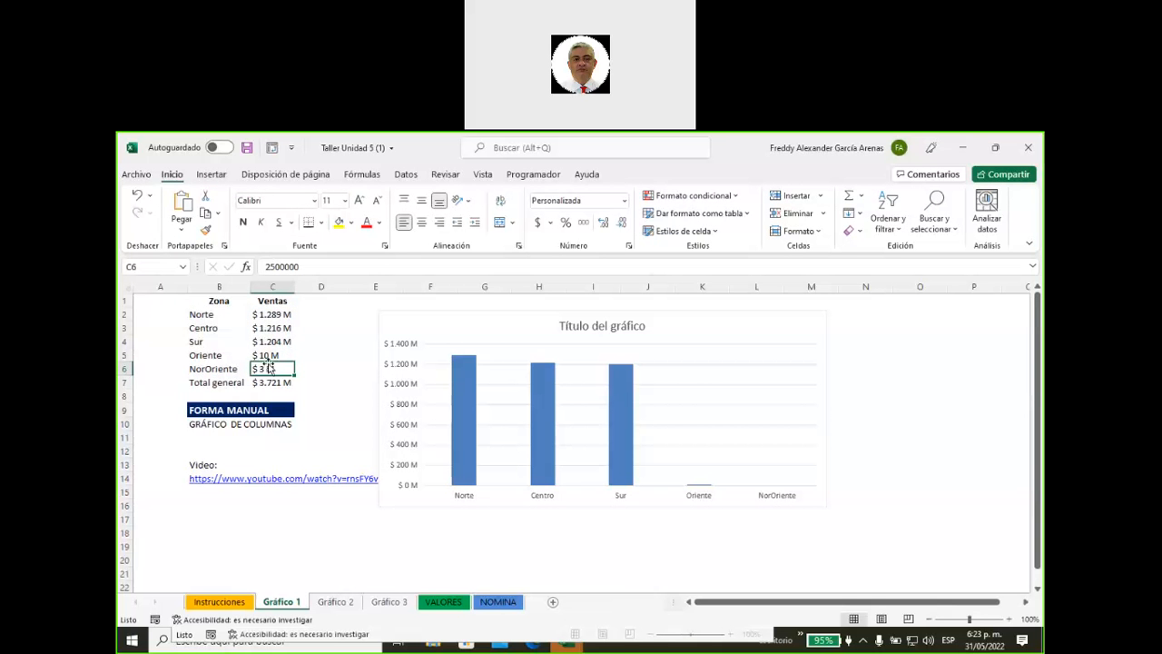
left_click(307, 267)
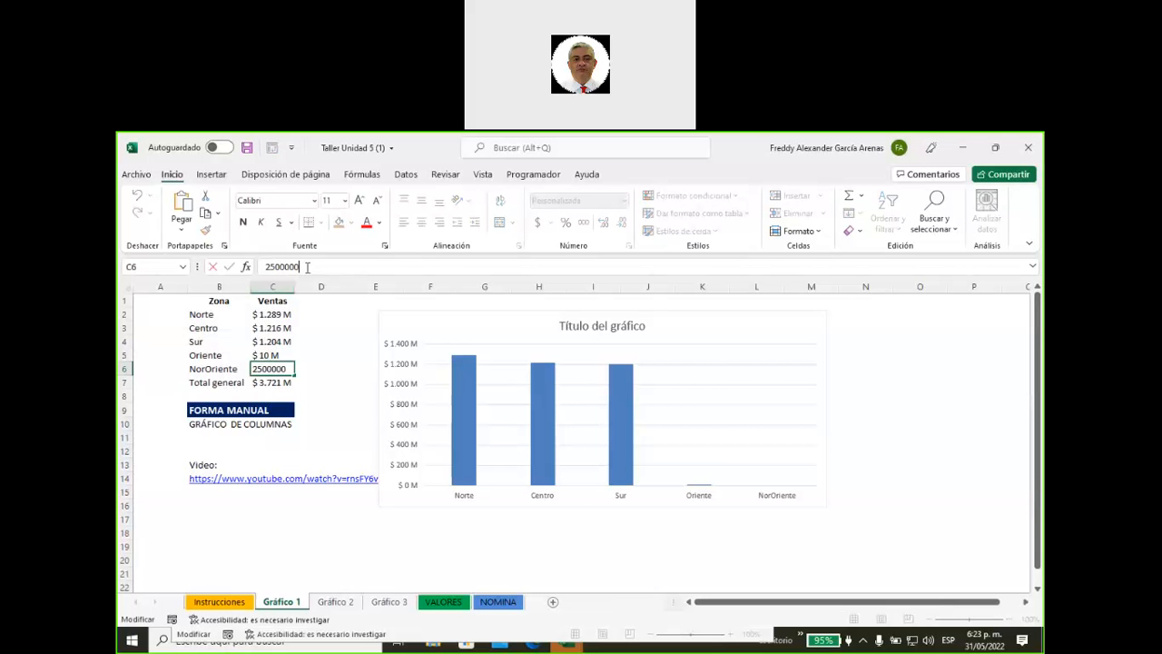
type("0")
key("Return")
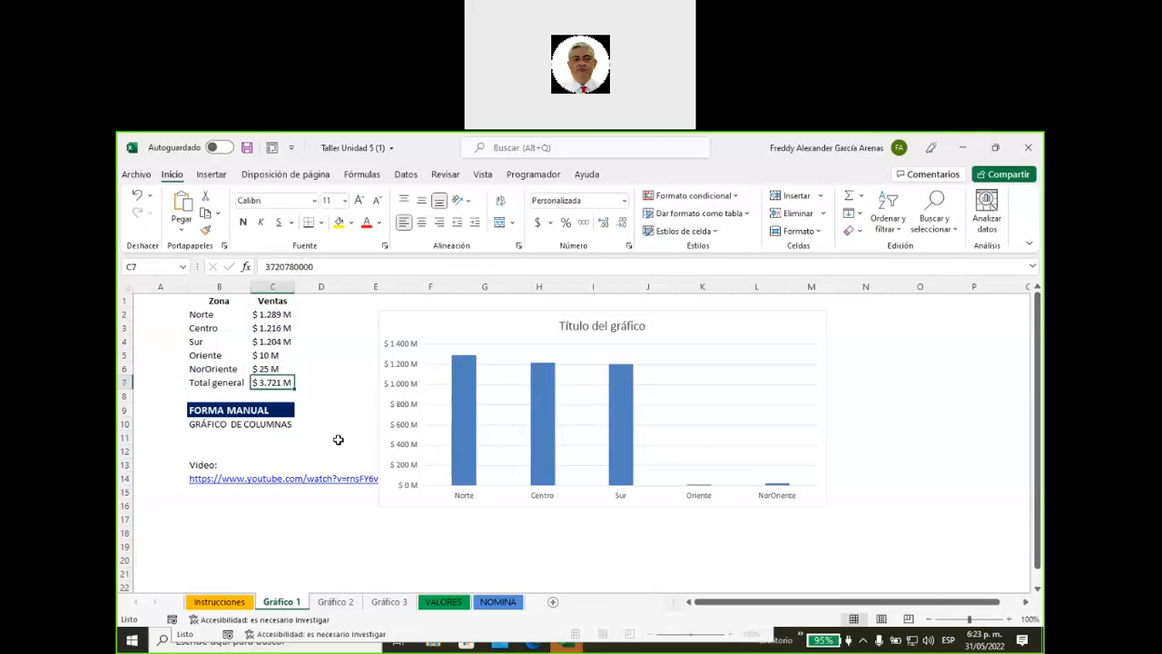
left_click(276, 357)
left_click(314, 267)
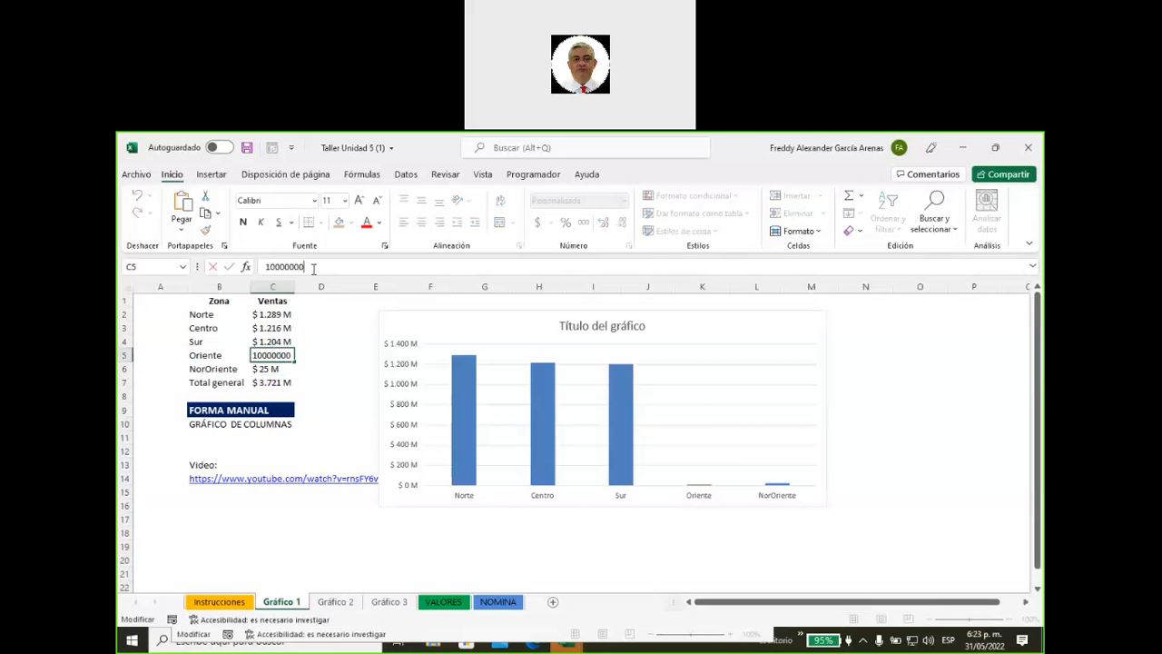
type("0")
key("Return")
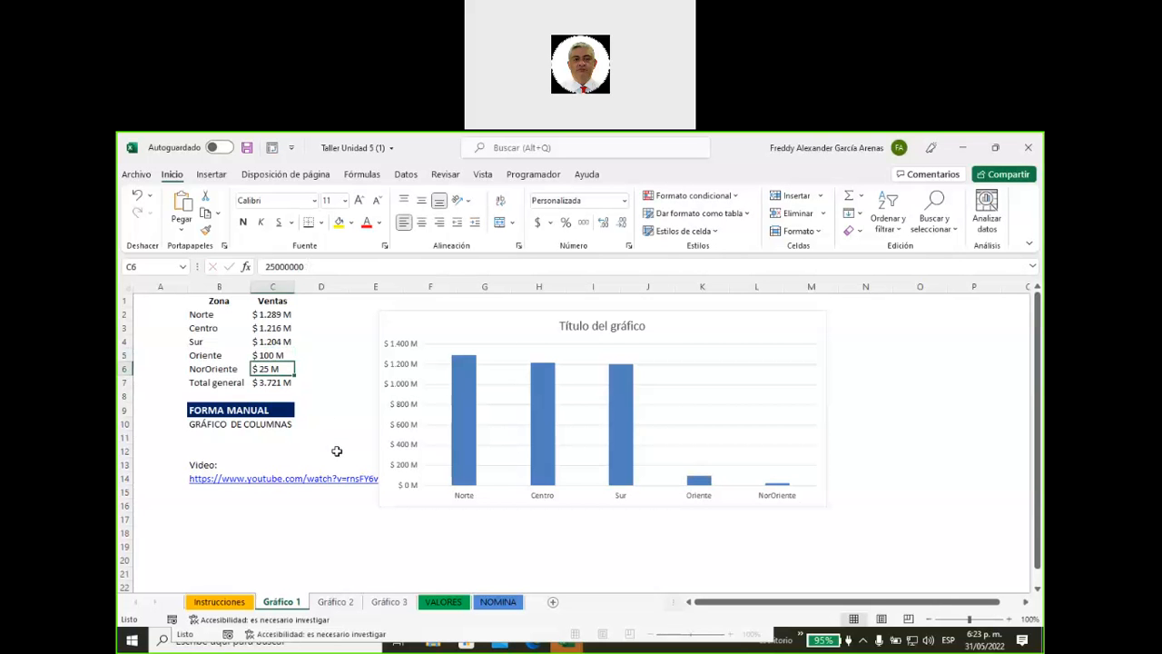
left_click(336, 452)
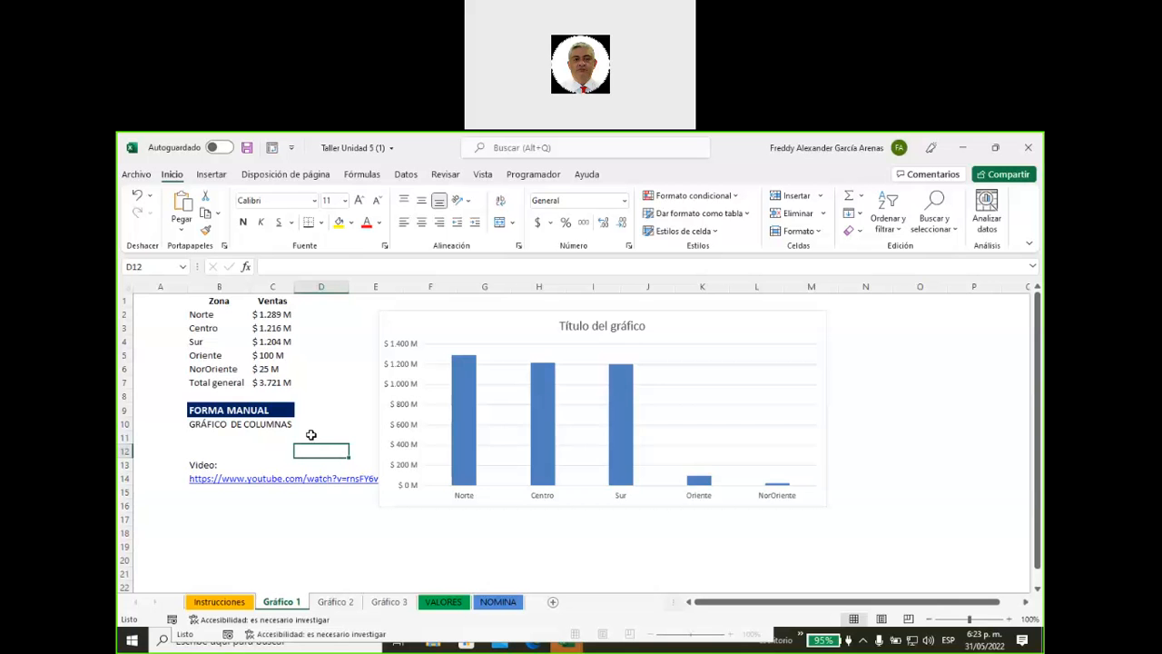
left_click(272, 358)
left_click(309, 272)
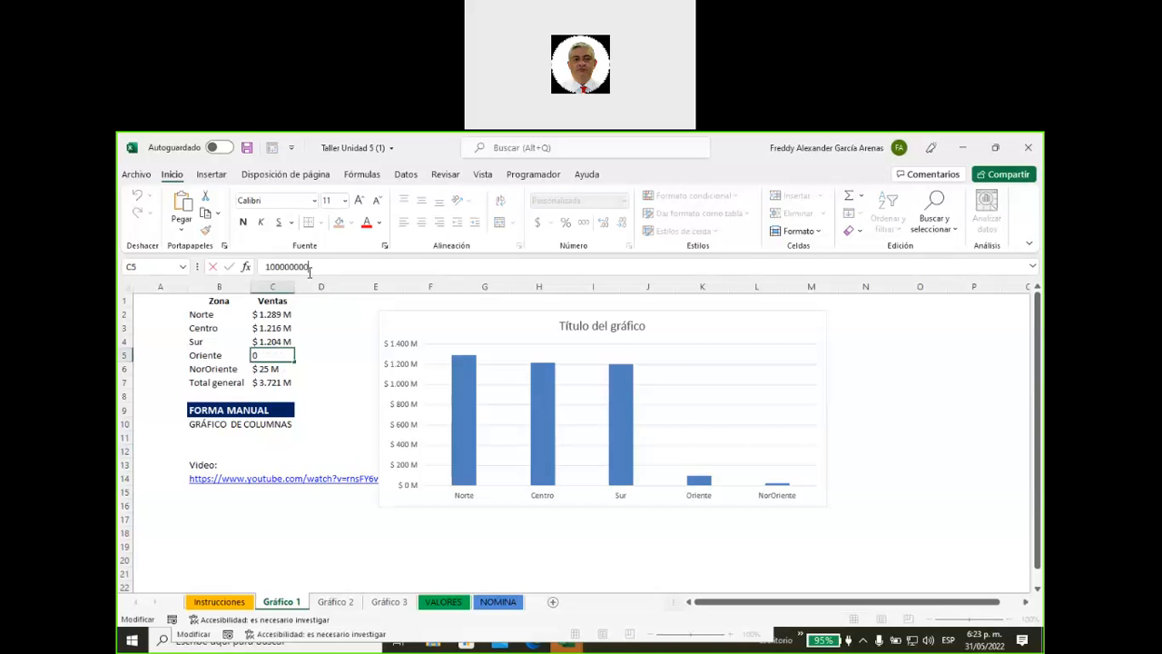
type("0")
left_click(270, 369)
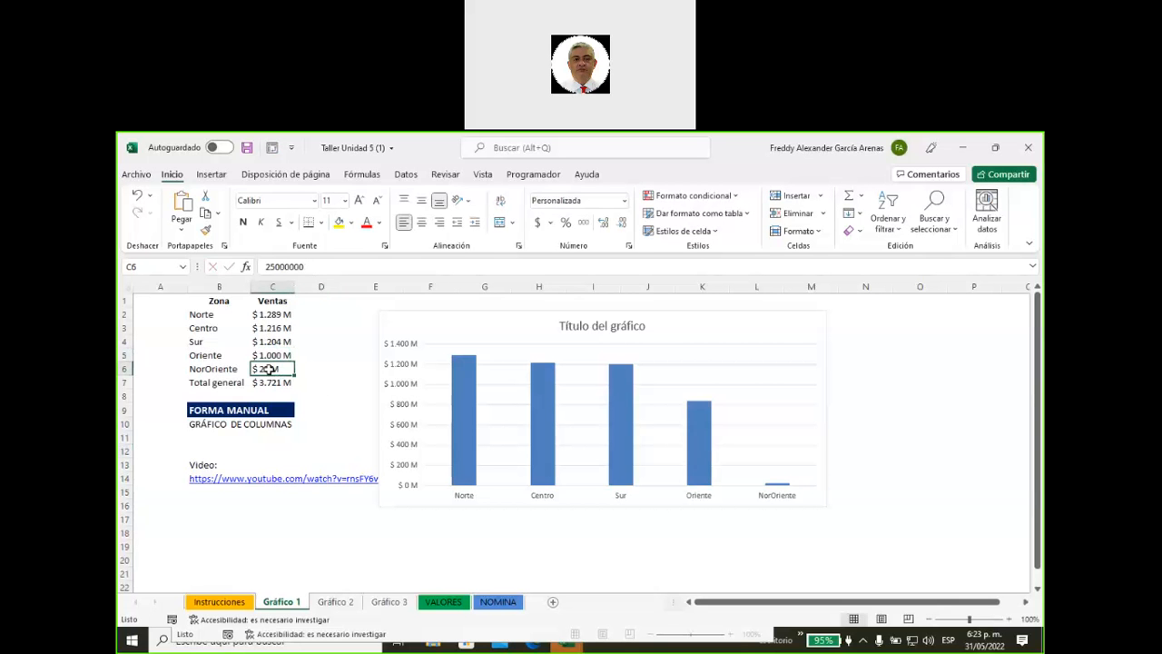
left_click(309, 267)
type("0")
key("Return")
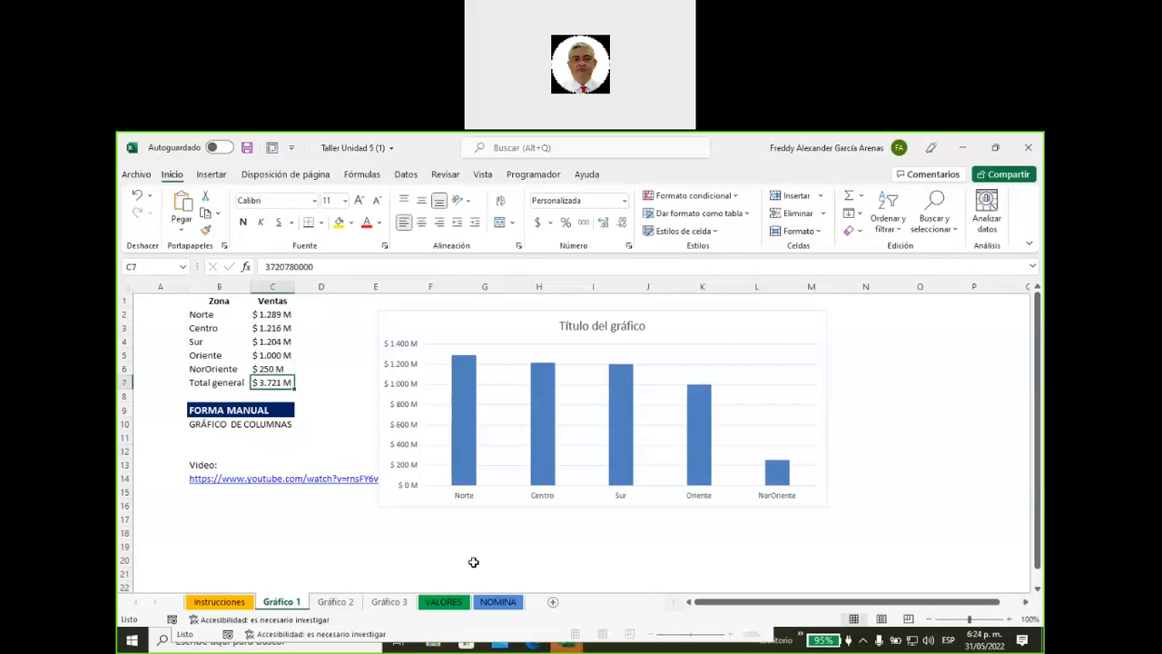
Step: Check the Oriente and NorOriente sales against their columns, and move the chart slightly closer to the zone table
left_click(267, 357)
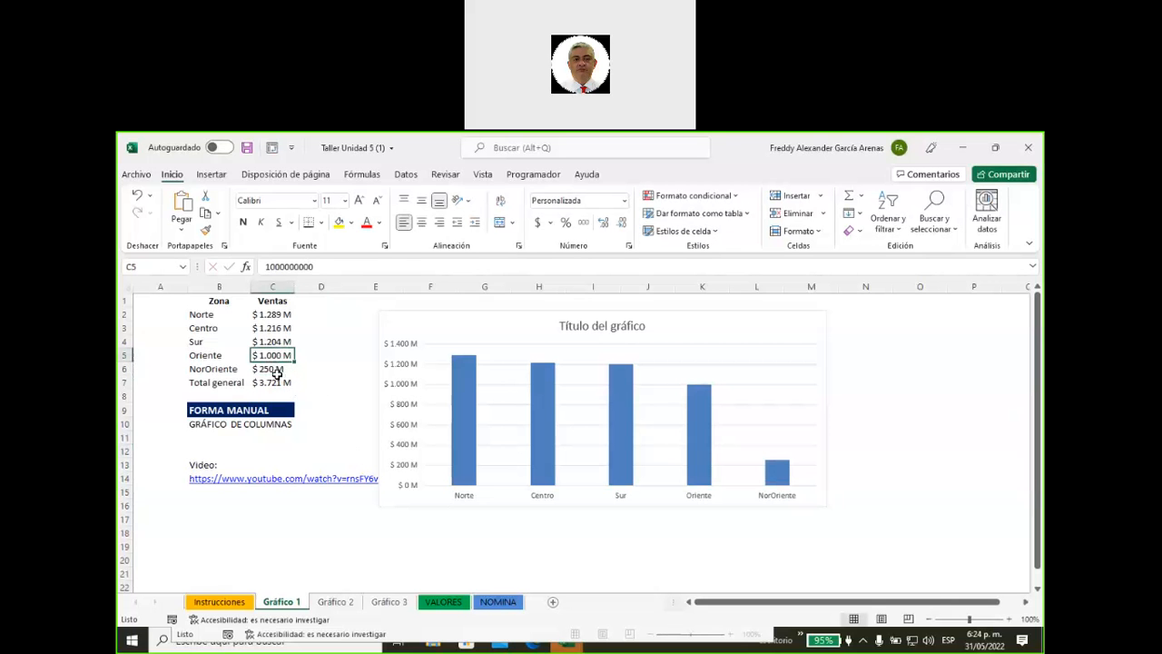
left_click(271, 371)
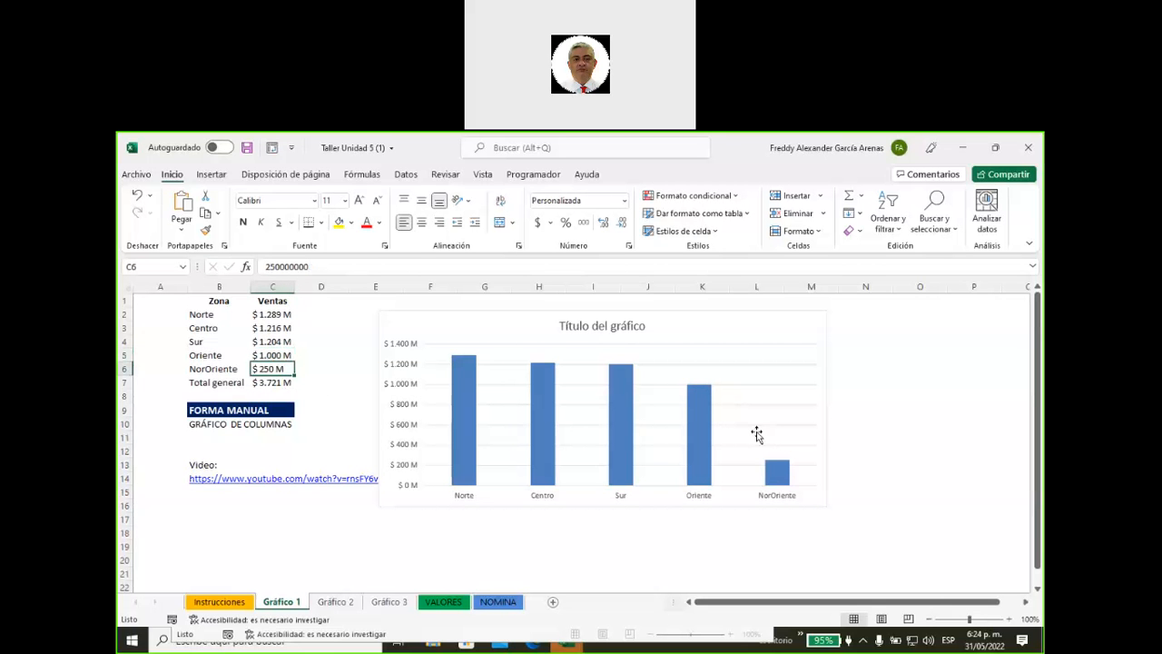
mouse_move(770, 478)
left_click_drag(718, 325, 684, 318)
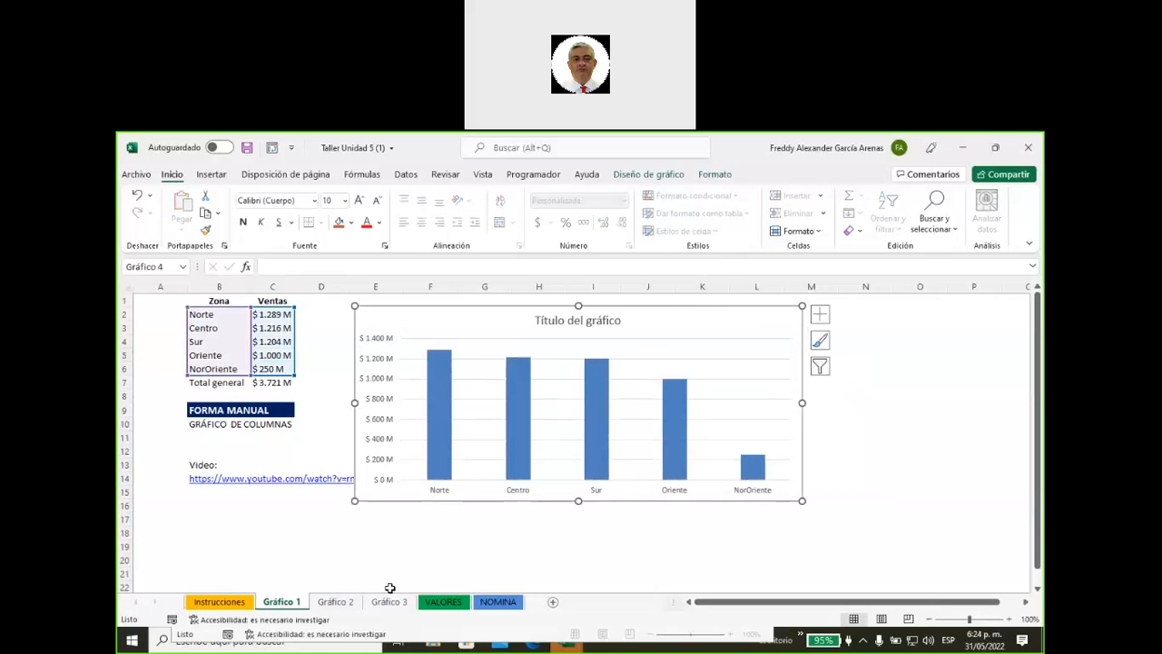
Step: View the monthly units table on the Gráfico 2 sheet and return to the Gráfico 1 sheet
left_click(336, 602)
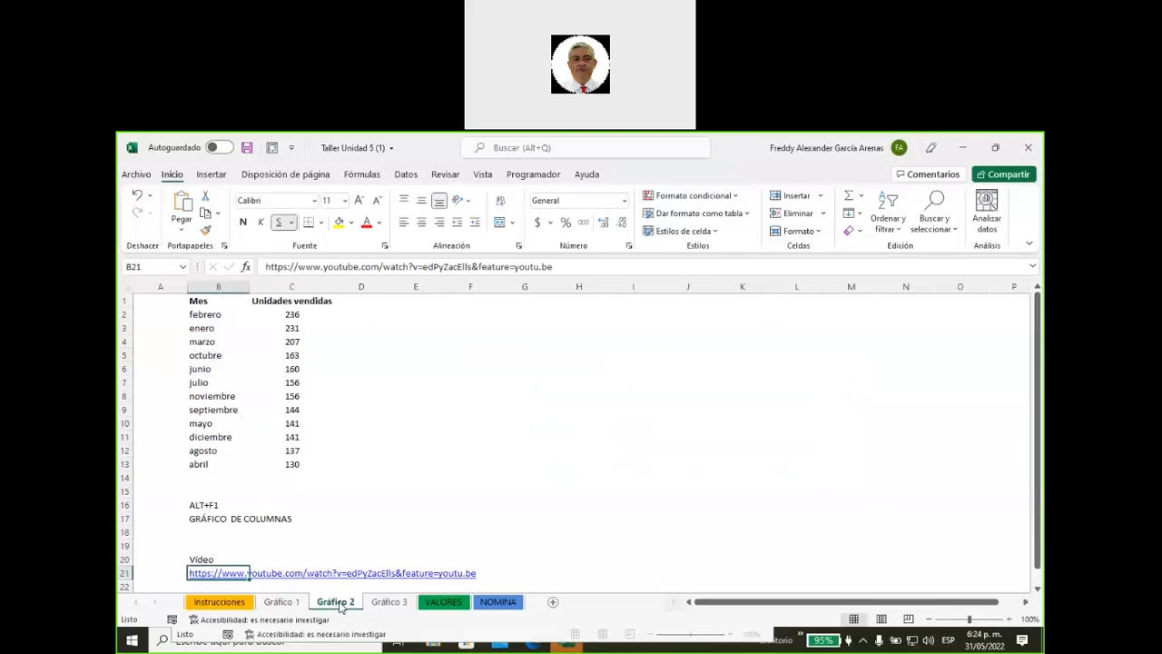
left_click(282, 602)
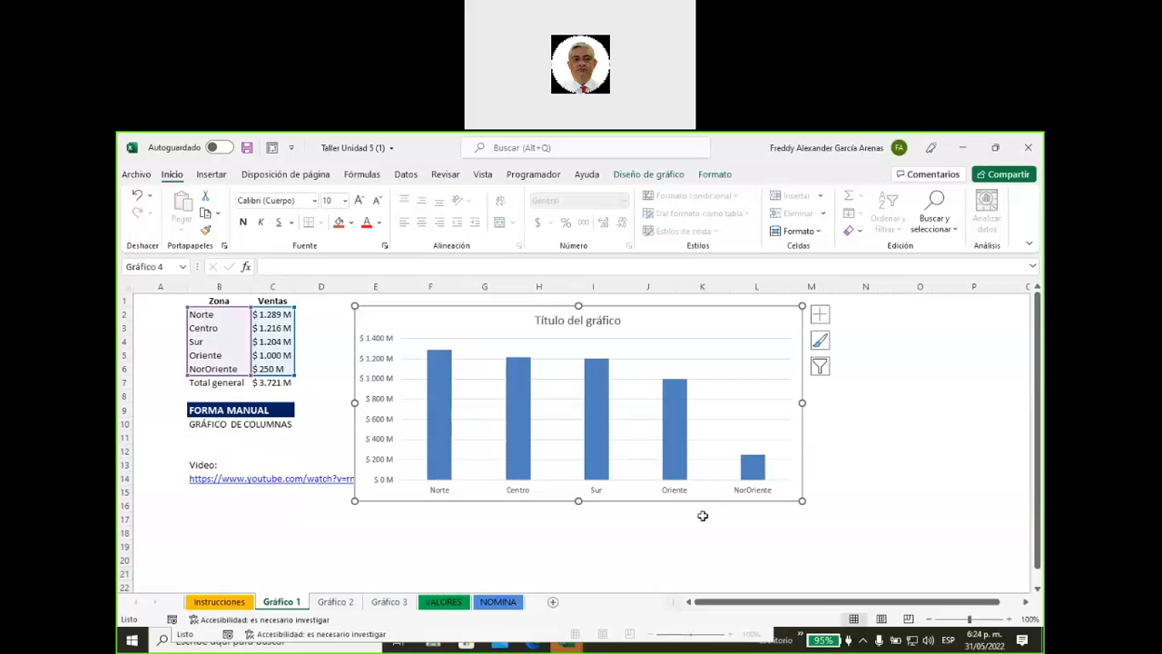
Step: Show the chart design options, mark both places for adding chart elements with the annotation pen, and clear the marks
left_click(649, 179)
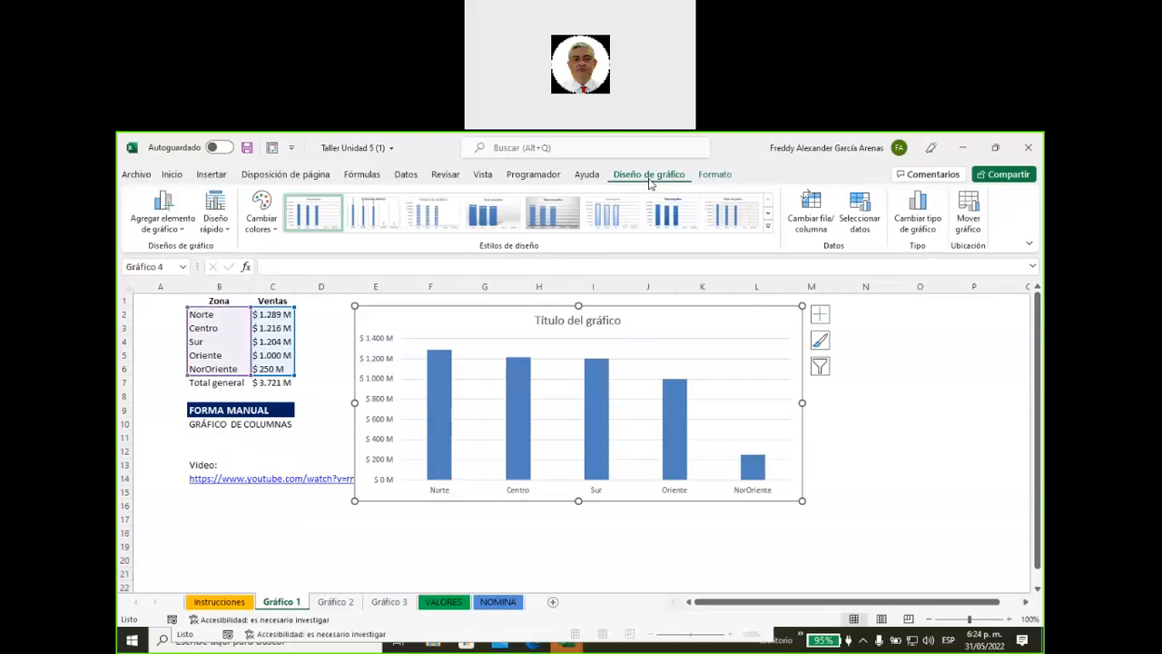
left_click(800, 153)
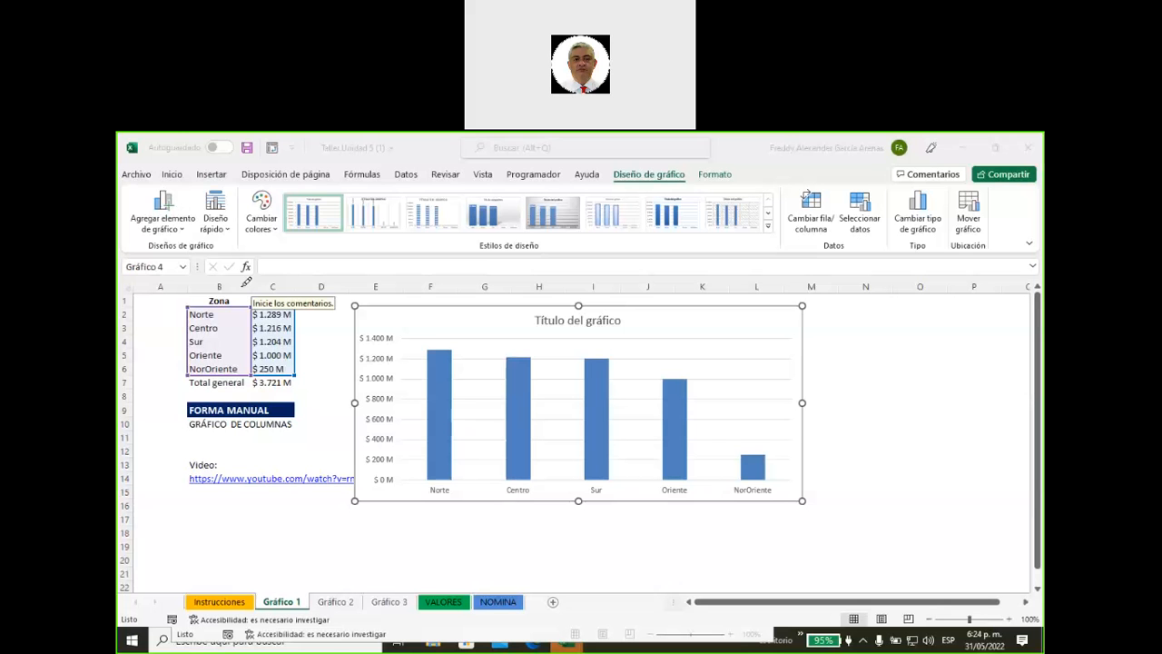
mouse_move(255, 301)
left_mouse_down()
mouse_move(231, 289)
mouse_move(179, 183)
mouse_move(138, 252)
mouse_move(188, 247)
left_mouse_up()
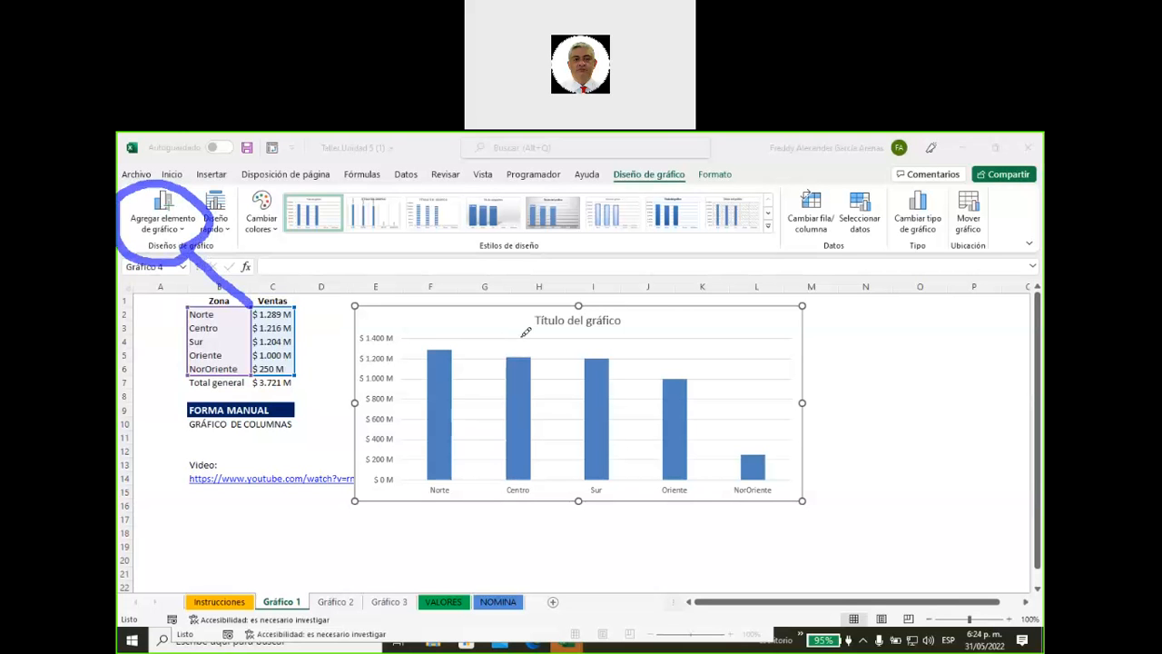
left_click(811, 308)
mouse_move(829, 305)
left_mouse_down()
mouse_move(843, 310)
mouse_move(841, 334)
mouse_move(813, 337)
mouse_move(834, 316)
mouse_move(819, 320)
left_mouse_up()
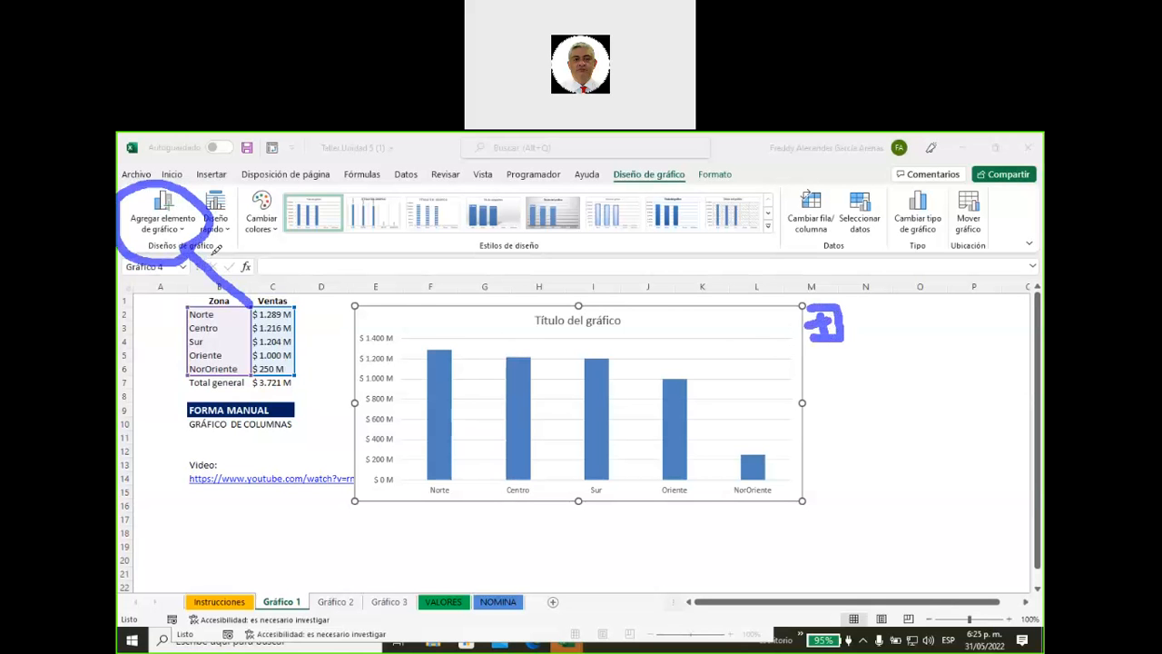
key("Escape")
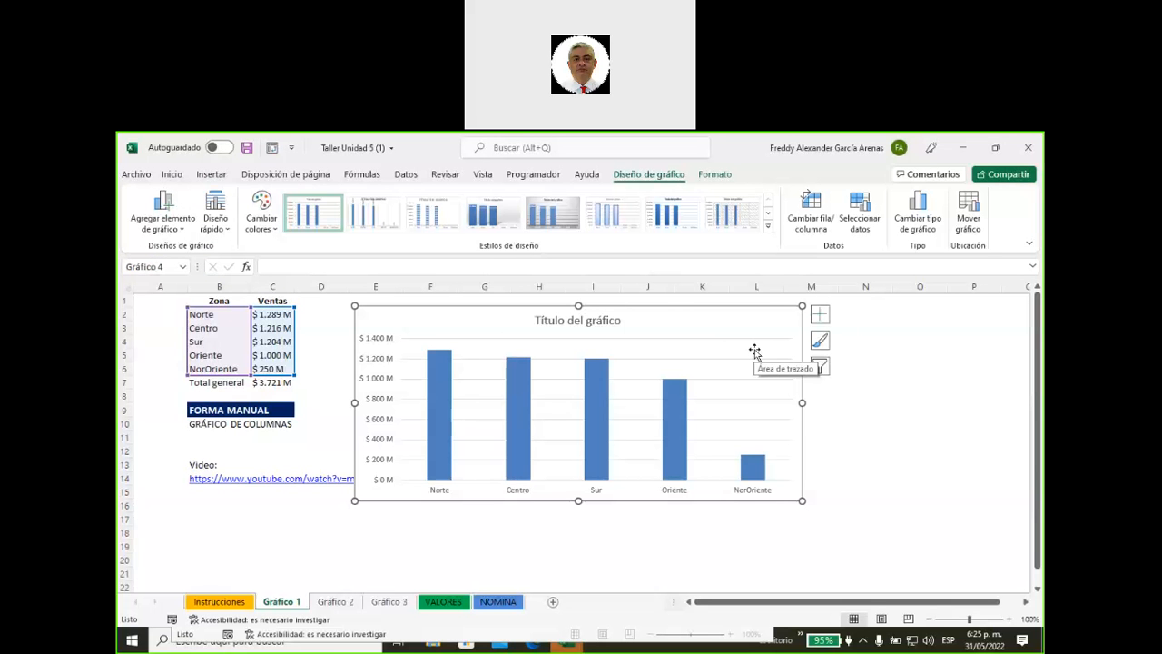
Step: Add axis titles to the column chart and enlarge the chart toward the zone table and downward to about row 20
left_click(821, 318)
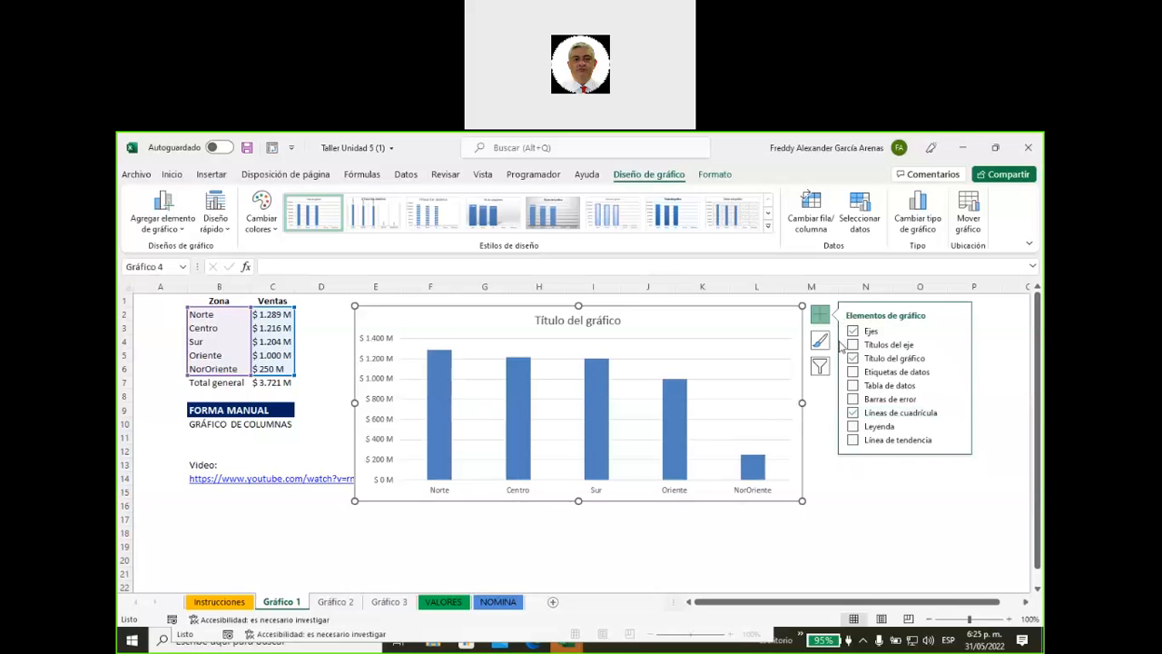
left_click(853, 345)
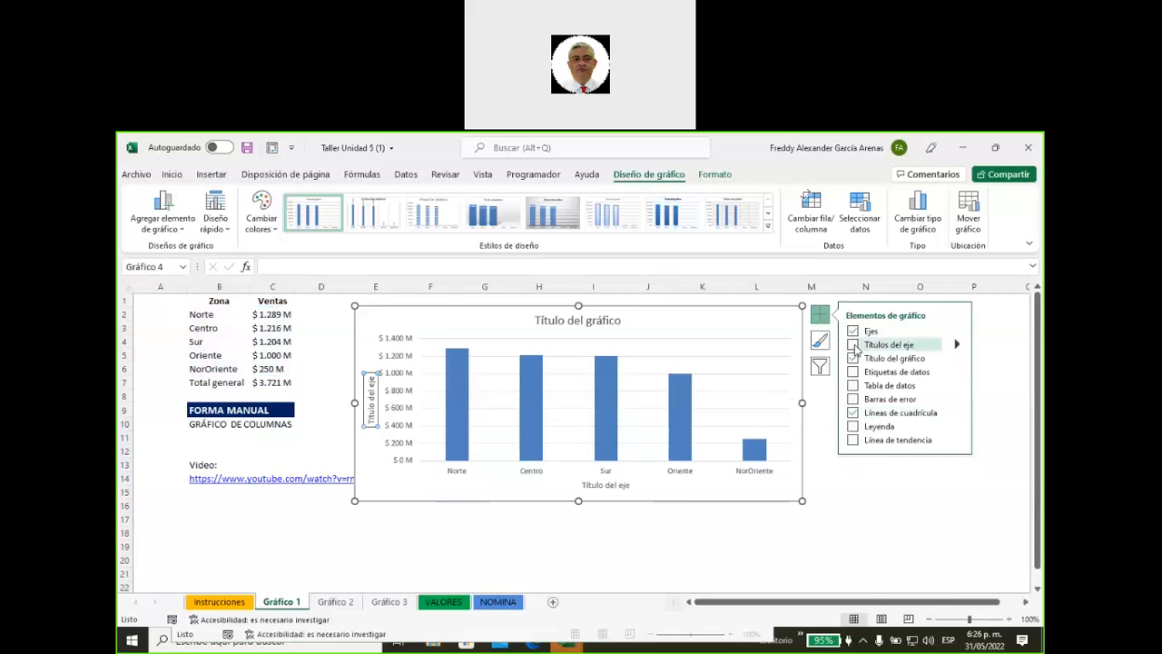
left_click_drag(355, 402, 299, 407)
left_click_drag(551, 500, 552, 570)
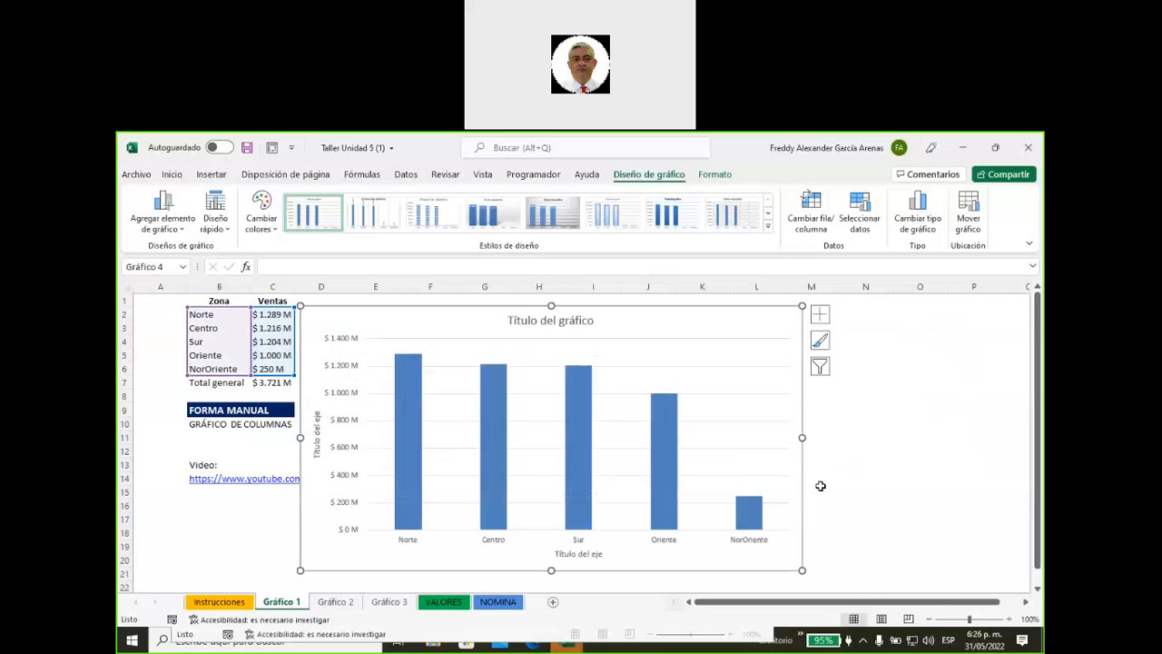
left_click(821, 315)
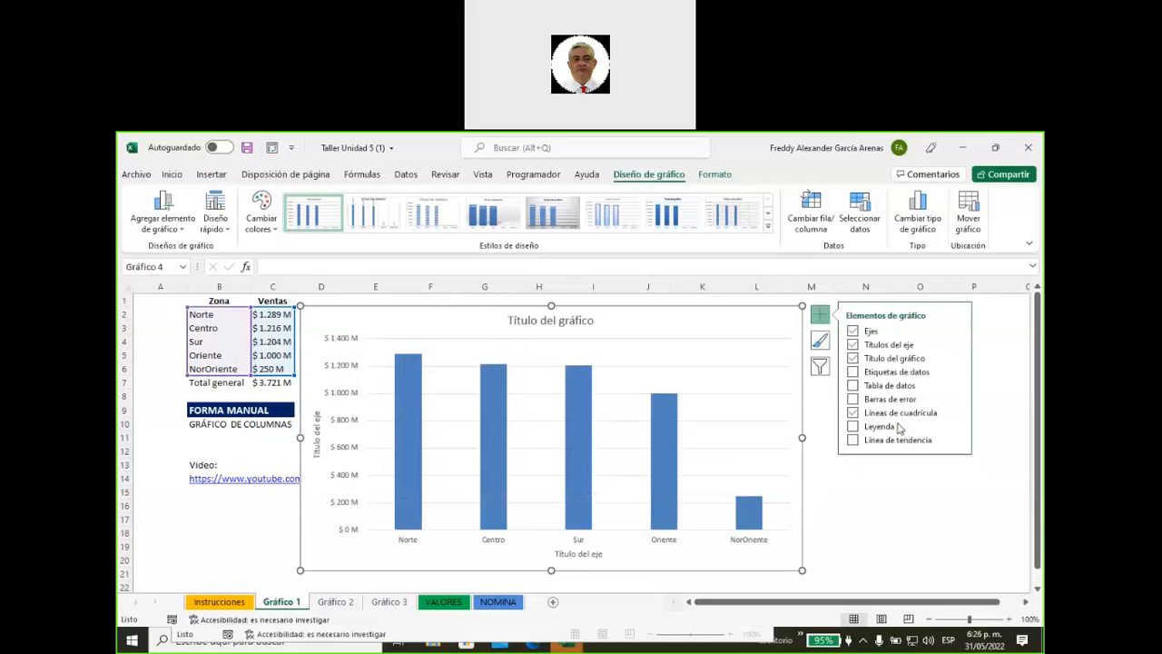
Step: Change the horizontal axis title to "Zonas"
left_click(577, 555)
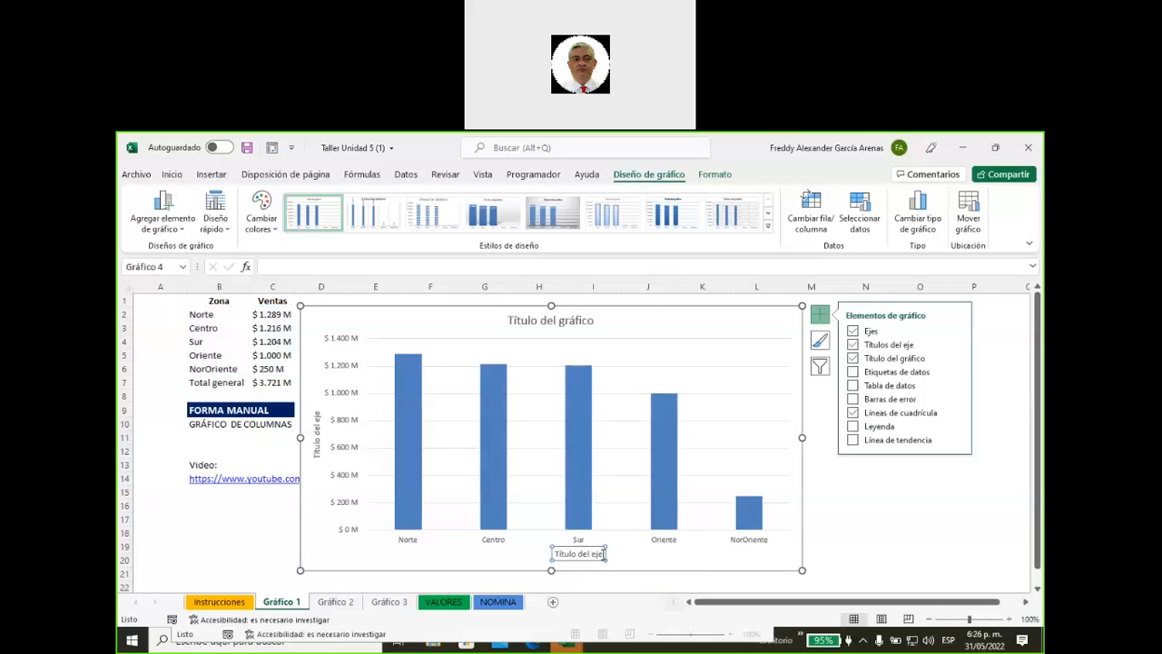
left_click_drag(604, 554, 554, 554)
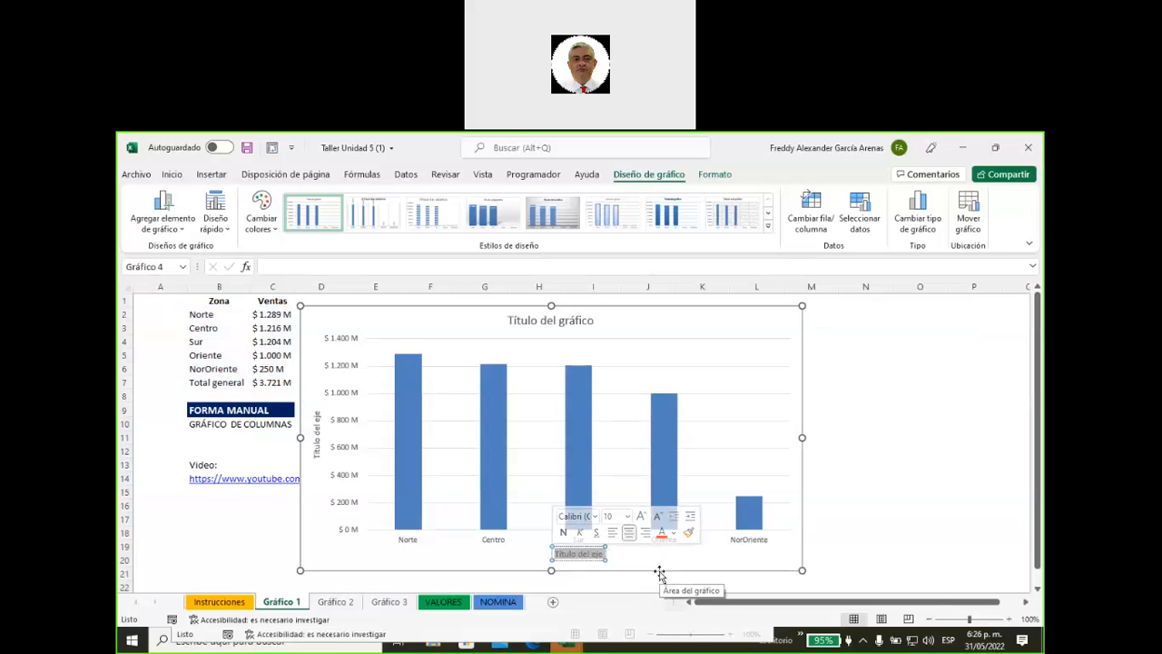
type("Zonas")
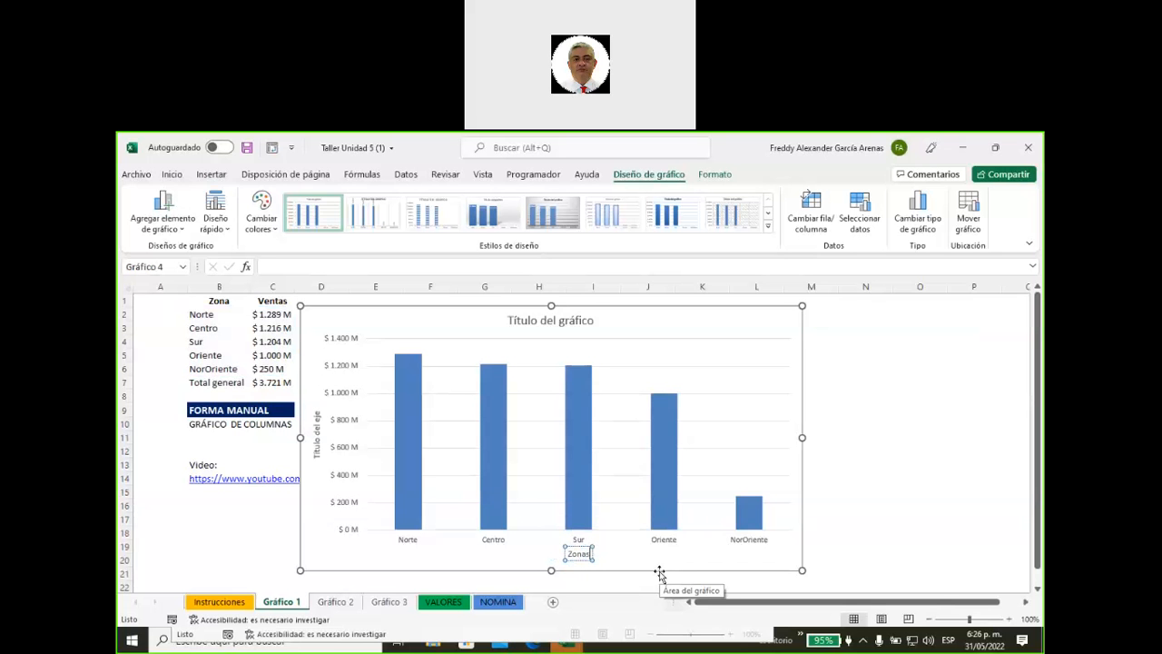
left_click(654, 563)
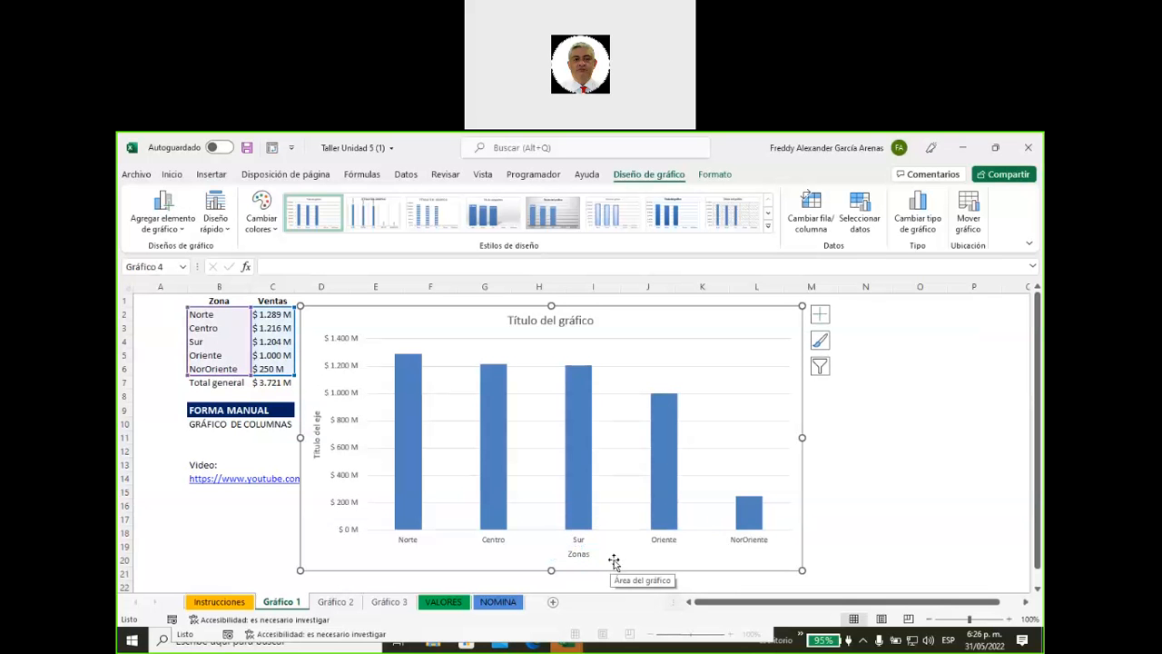
Step: Replace the vertical axis title text with "Ventas"
left_click(317, 437)
double_click(317, 435)
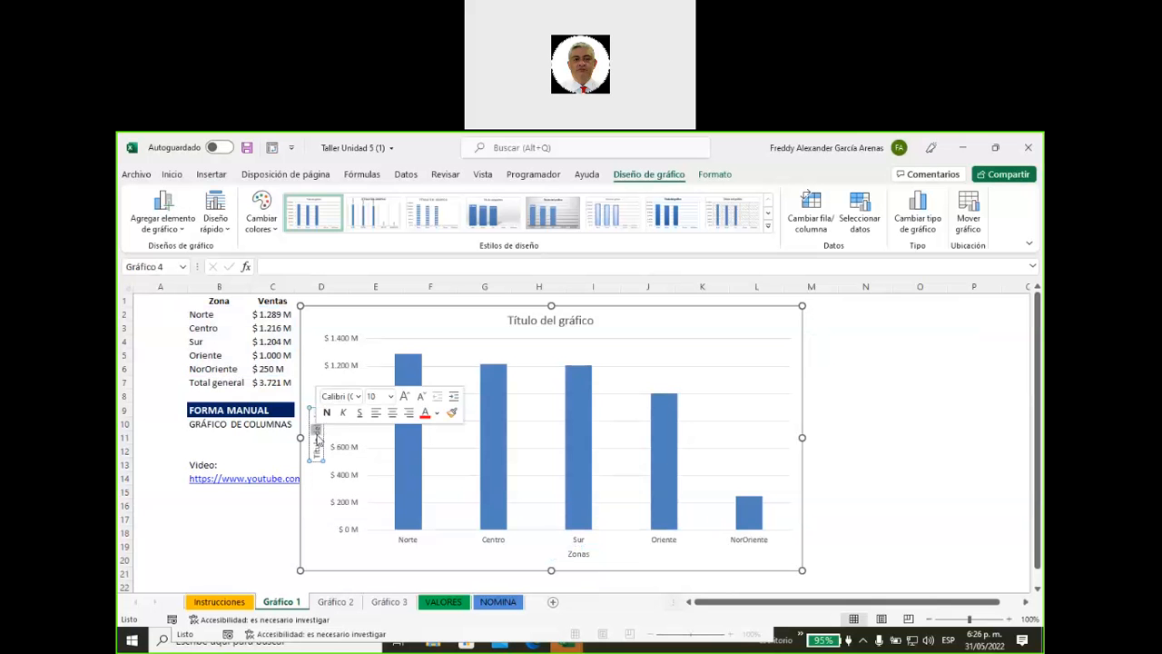
key("BackSpace")
key("BackSpace")
key("BackSpace")
key("BackSpace")
key("BackSpace")
key("BackSpace")
key("BackSpace")
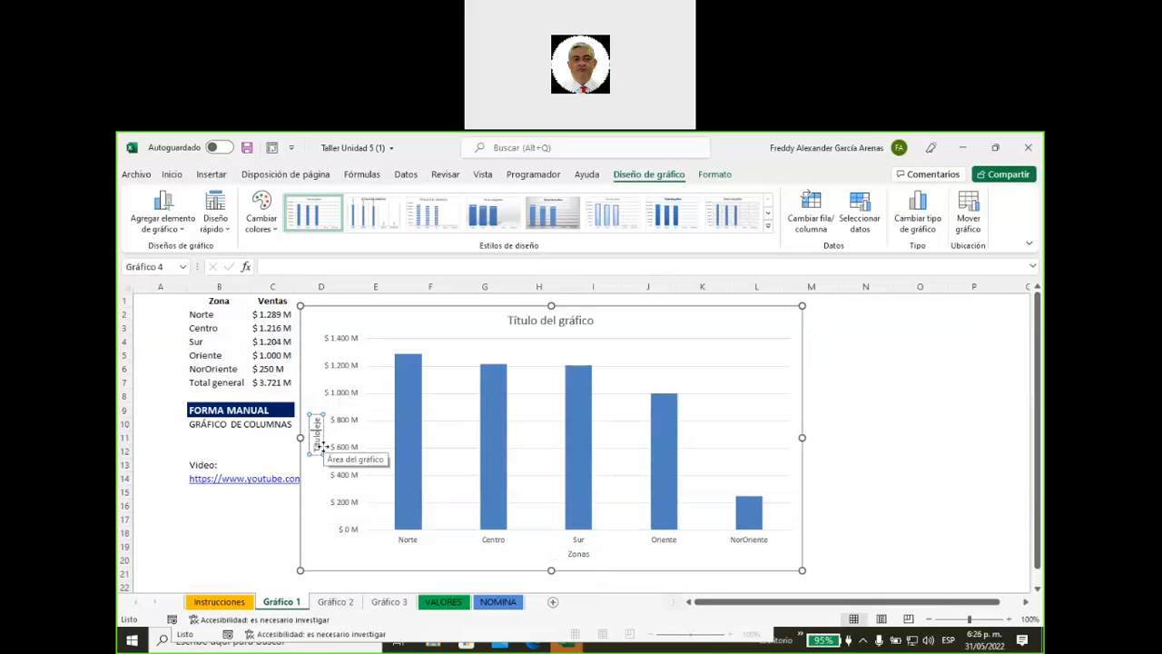
key("BackSpace")
key("BackSpace")
key("BackSpace")
key("BackSpace")
key("BackSpace")
type("Ventas")
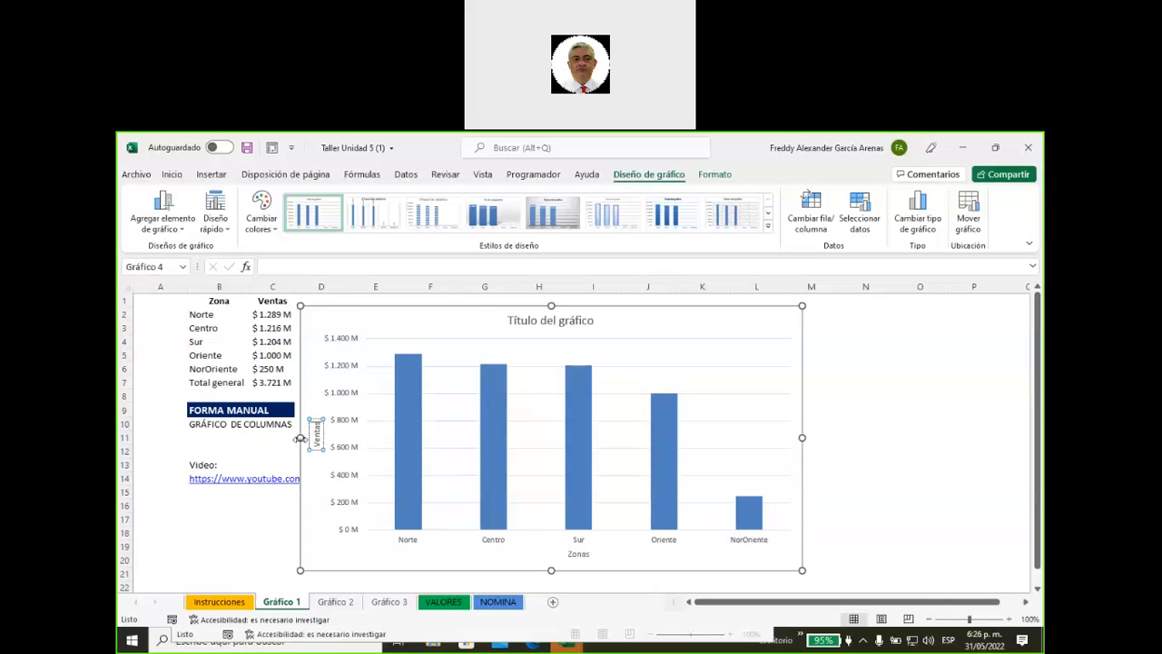
left_click(376, 556)
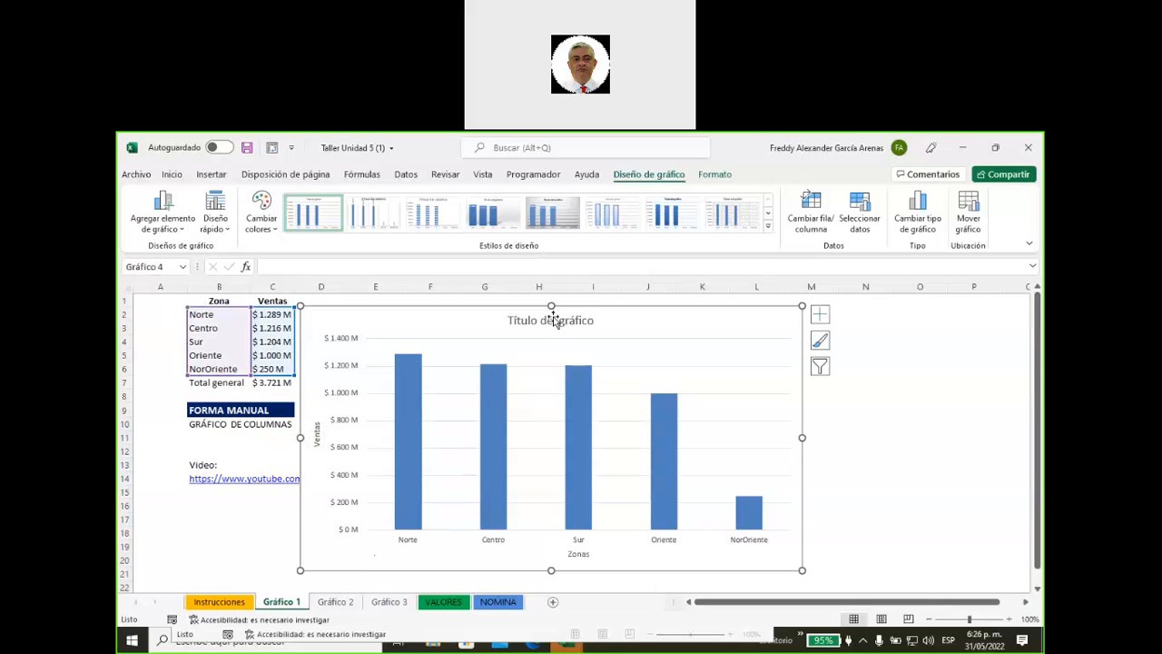
Step: Replace the placeholder chart title with "Informe de ventas por zona"
left_click(554, 318)
left_click_drag(509, 320, 586, 326)
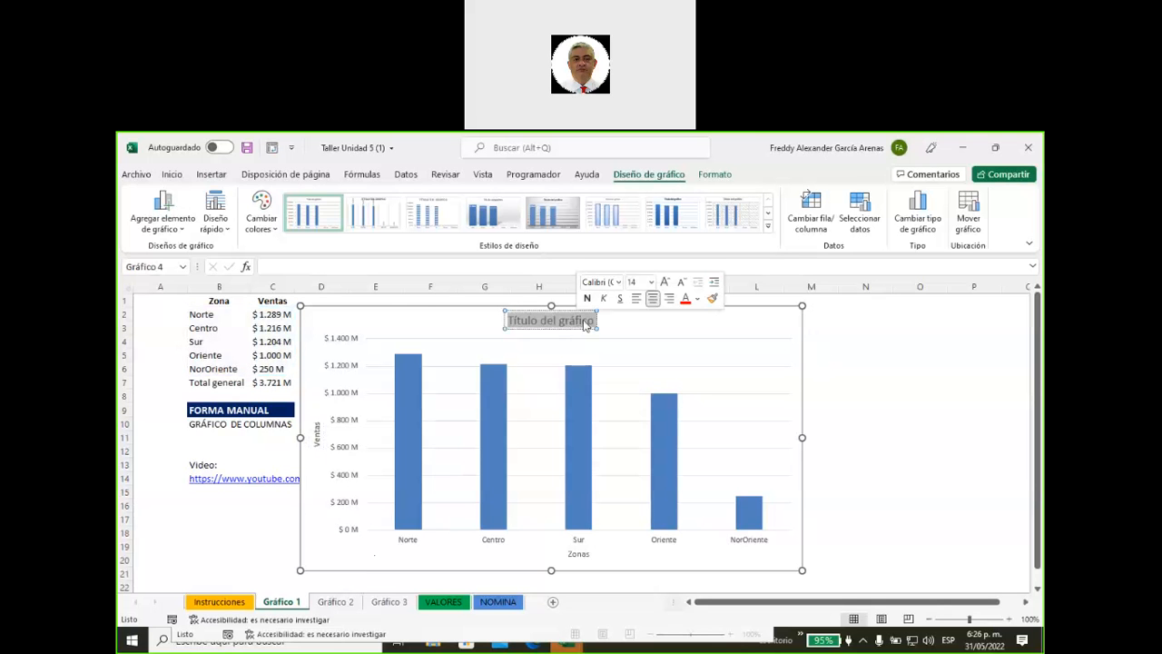
key("Delete")
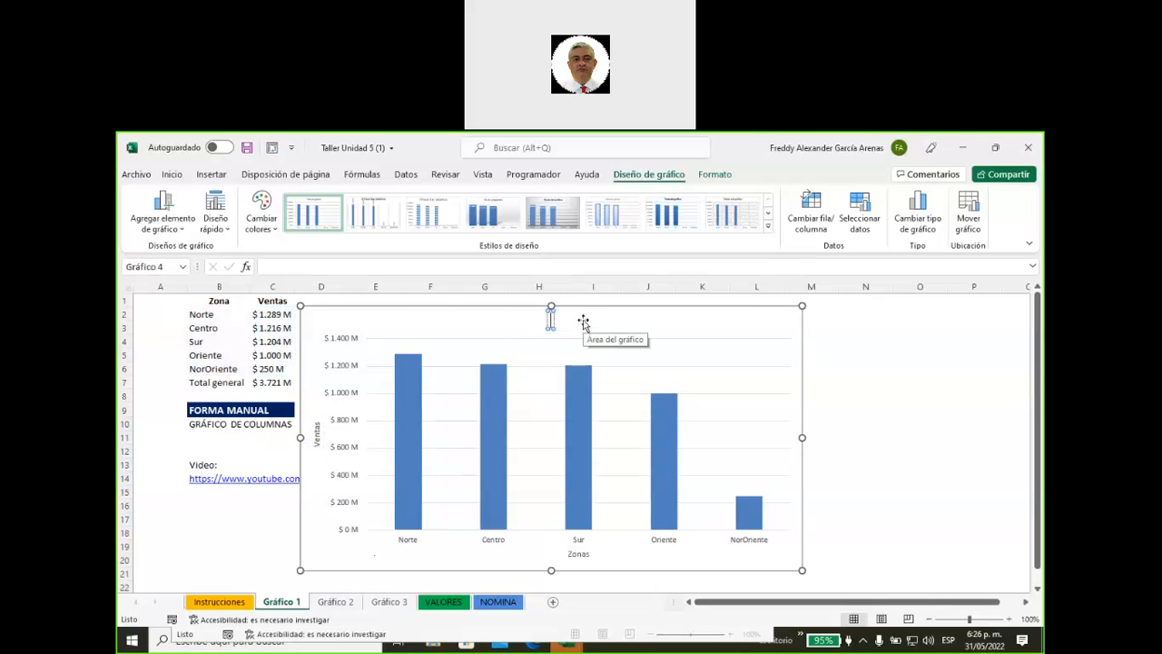
type("Informe de")
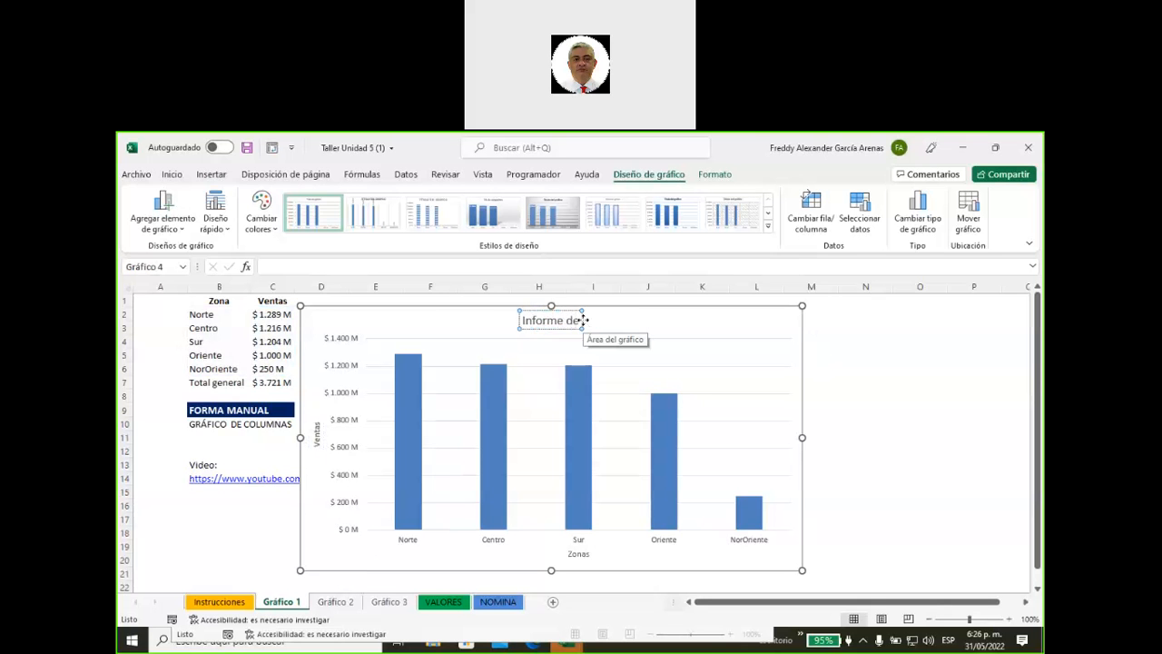
type(" ventas")
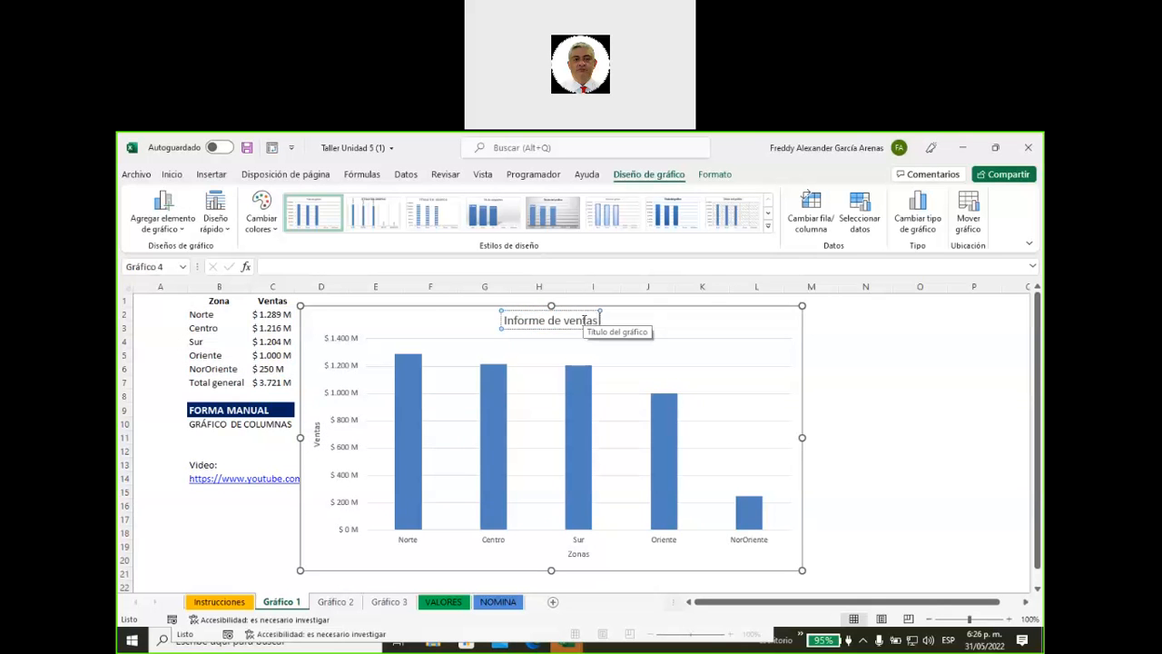
type(" por zona")
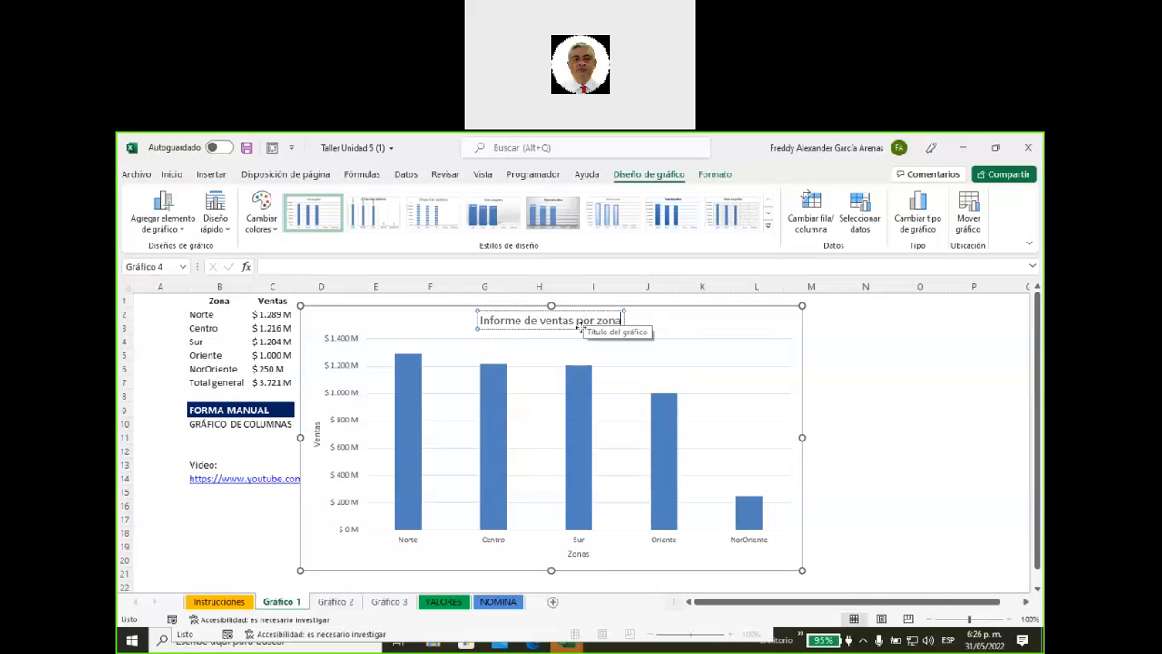
left_click(726, 322)
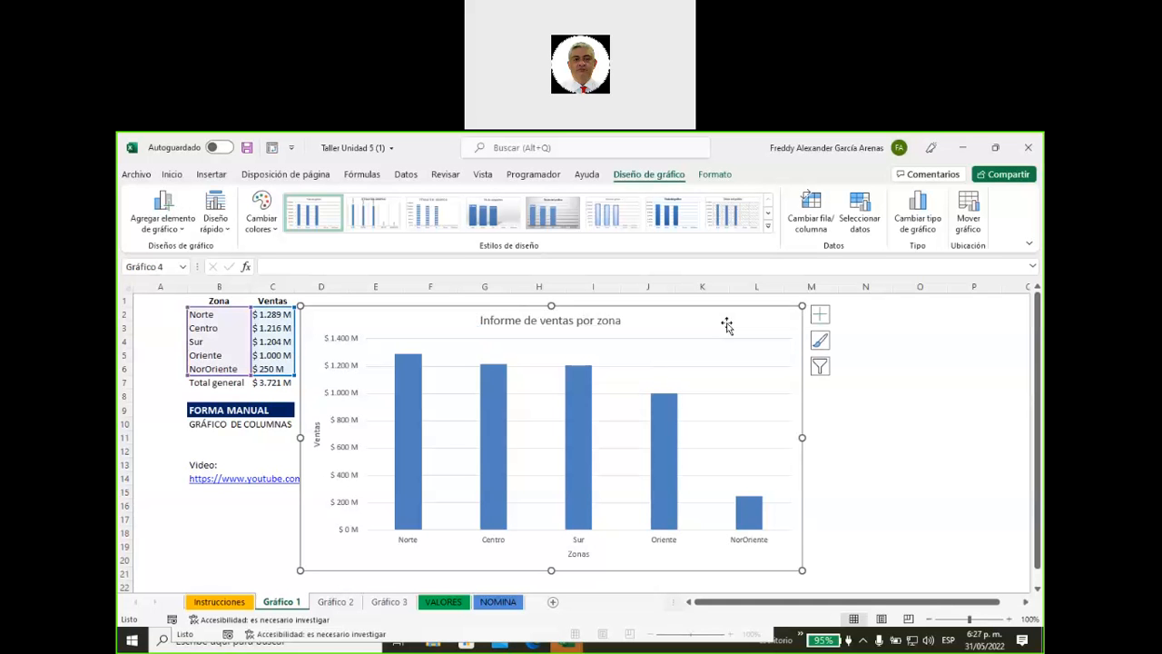
Step: Add data labels to the columns using the Extremo externo position
left_click(820, 318)
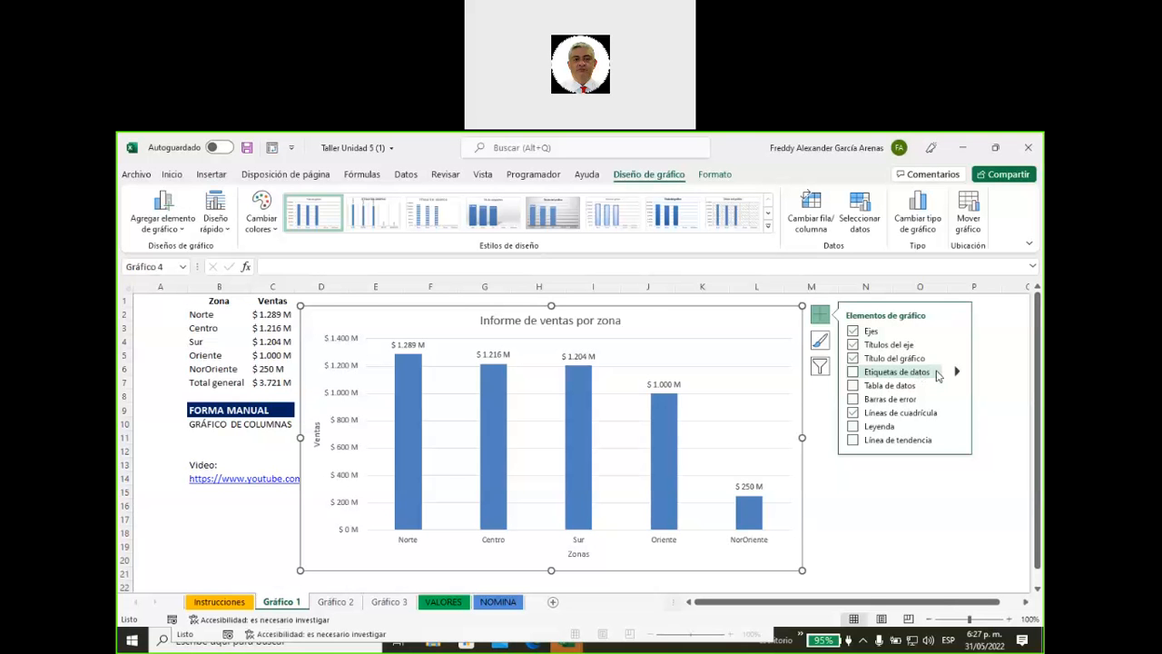
left_click(958, 373)
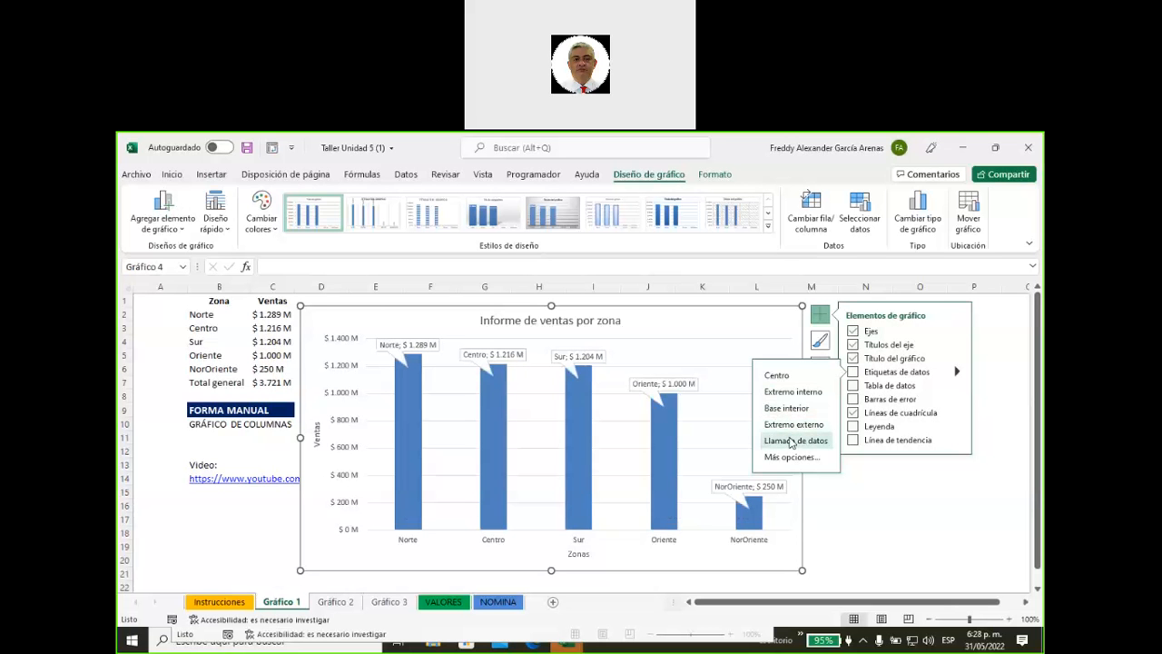
left_click(794, 424)
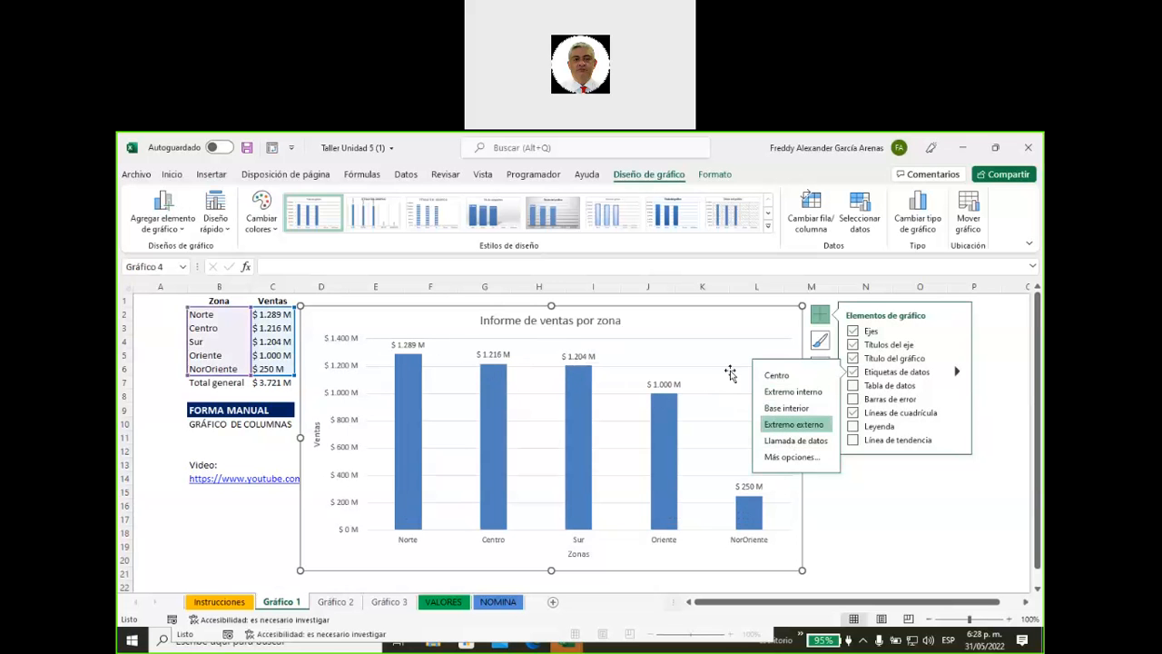
left_click(878, 507)
left_click(878, 508)
left_click(721, 386)
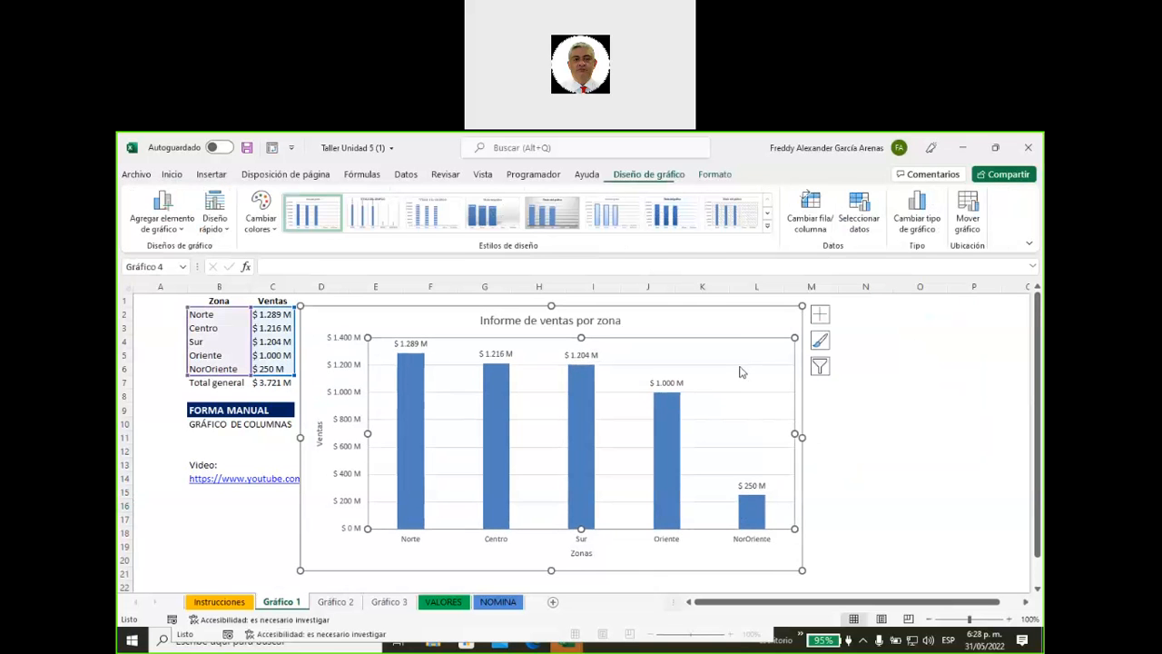
left_click(739, 330)
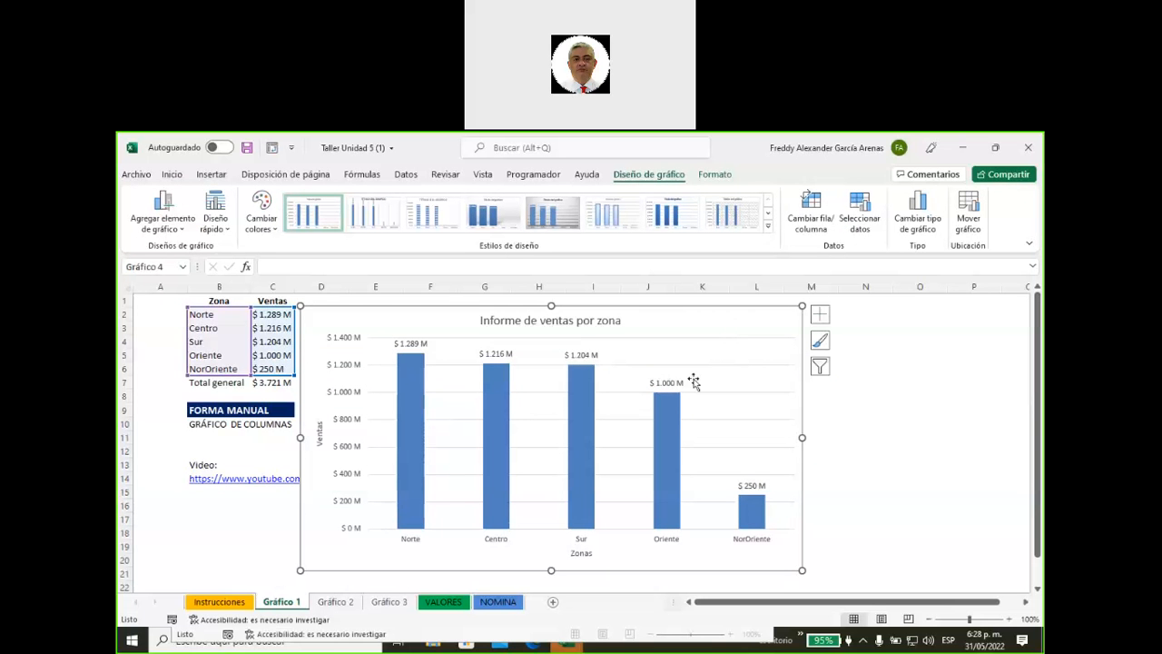
Step: Add a legend to the chart, widen the chart slightly, and select the legend
left_click(820, 314)
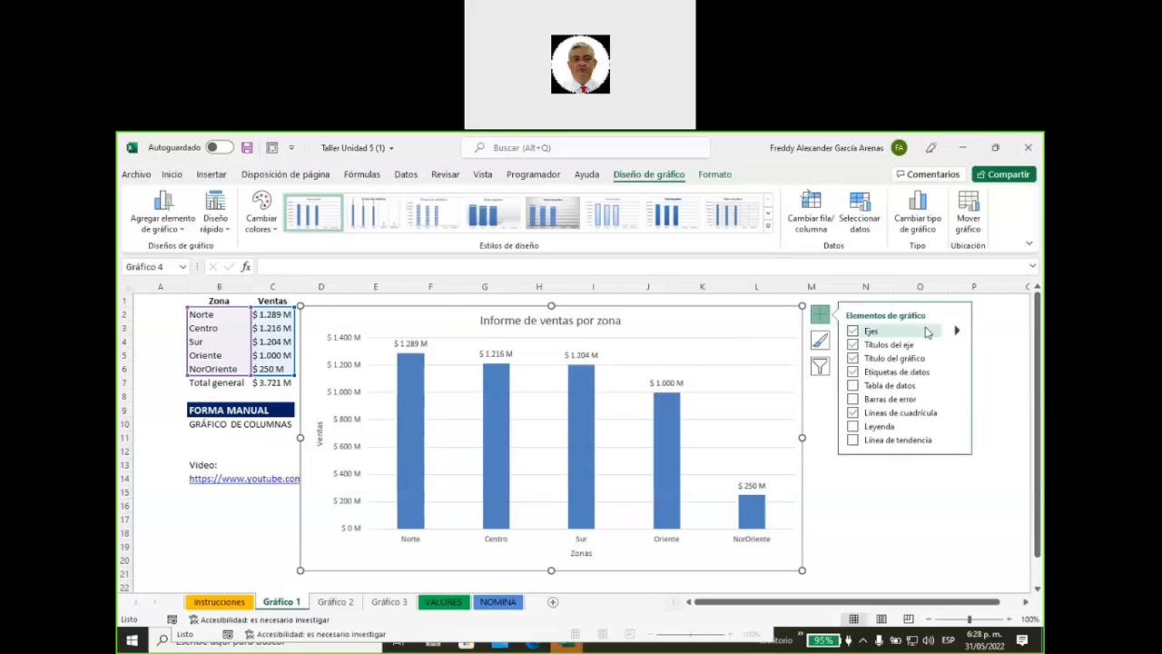
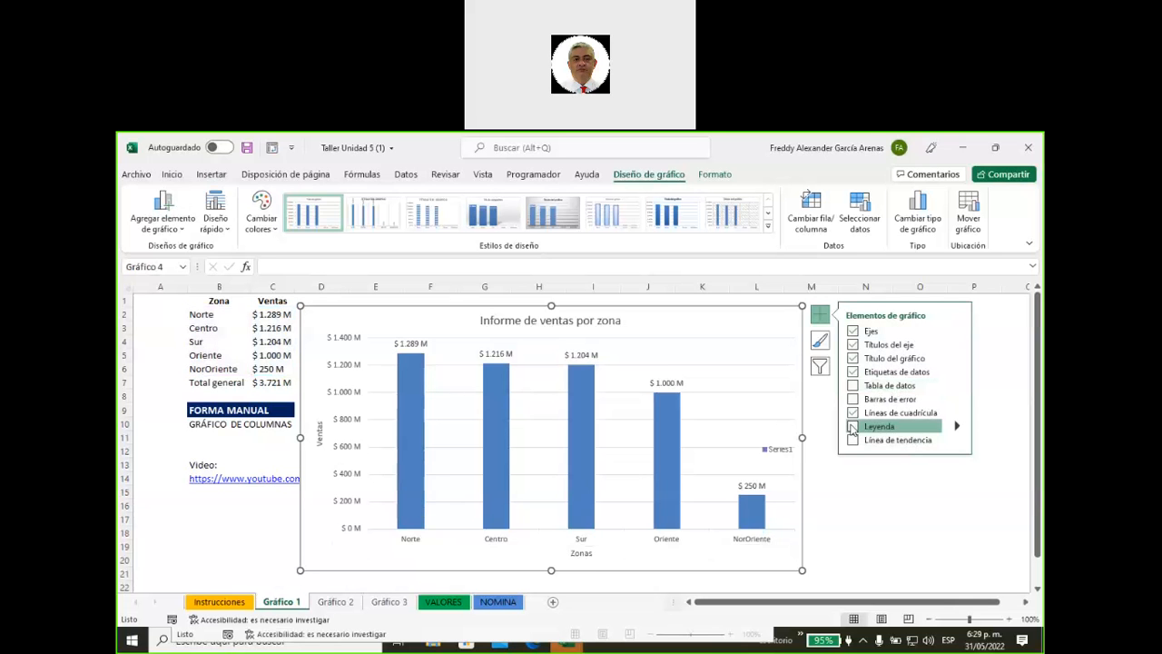
left_click(852, 426)
left_click_drag(802, 438, 817, 437)
left_click(790, 449)
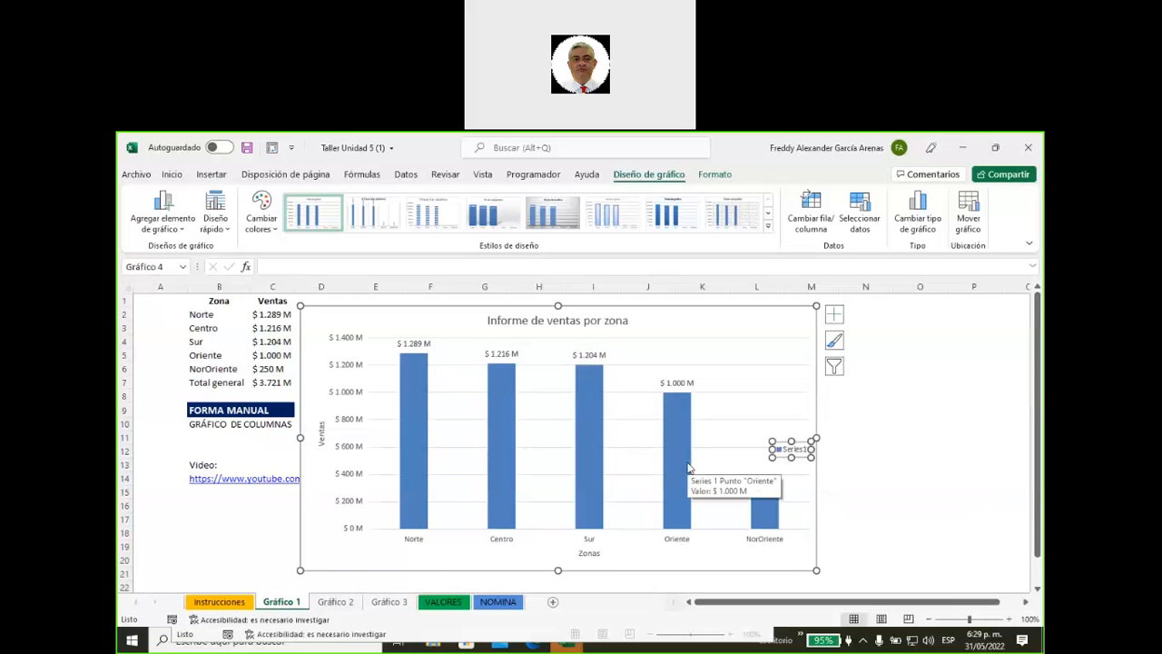
Step: Remove the legend from the chart and move the chart over the zone table, starting near the end of column A
left_click(833, 318)
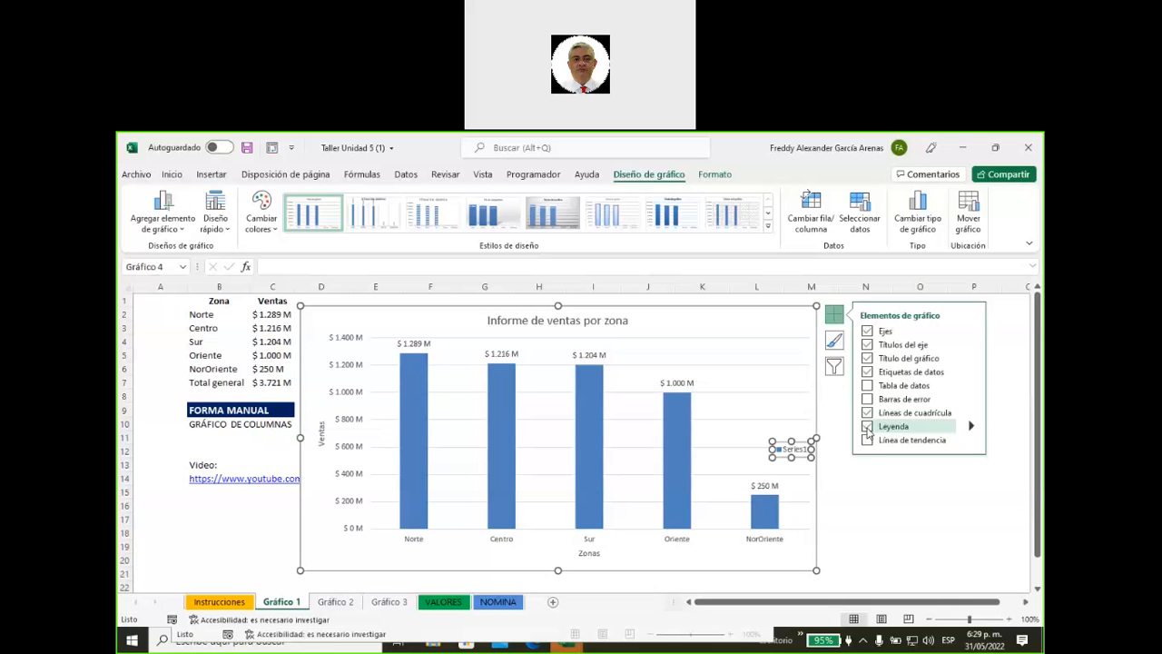
left_click(867, 428)
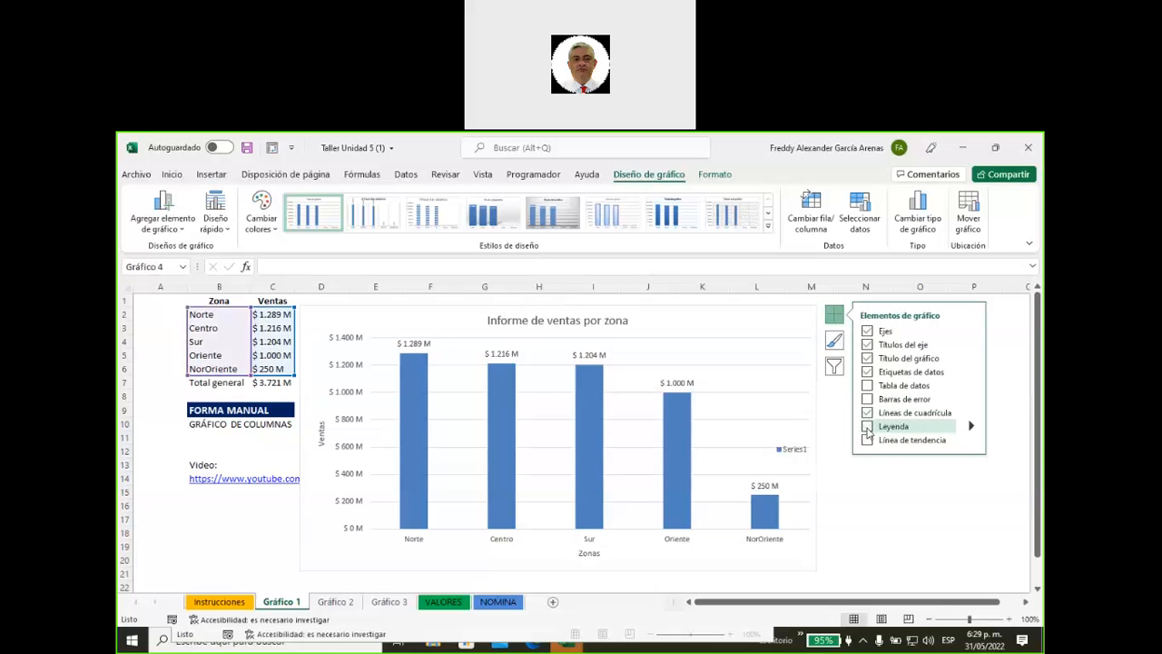
left_click(856, 511)
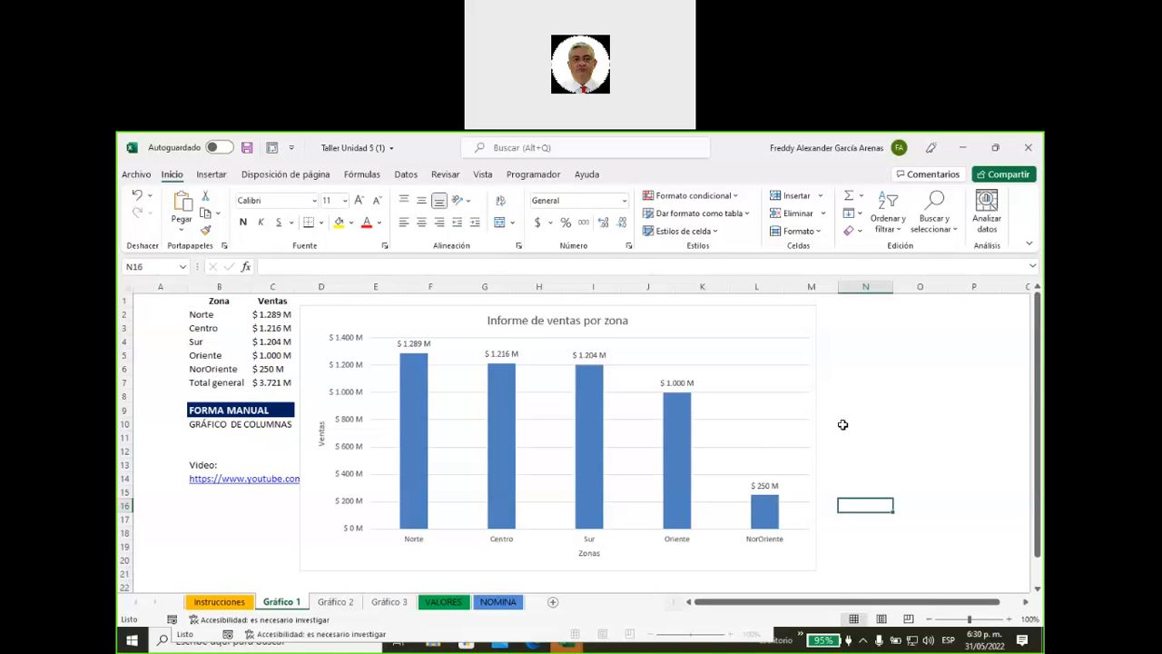
left_click_drag(686, 319, 551, 307)
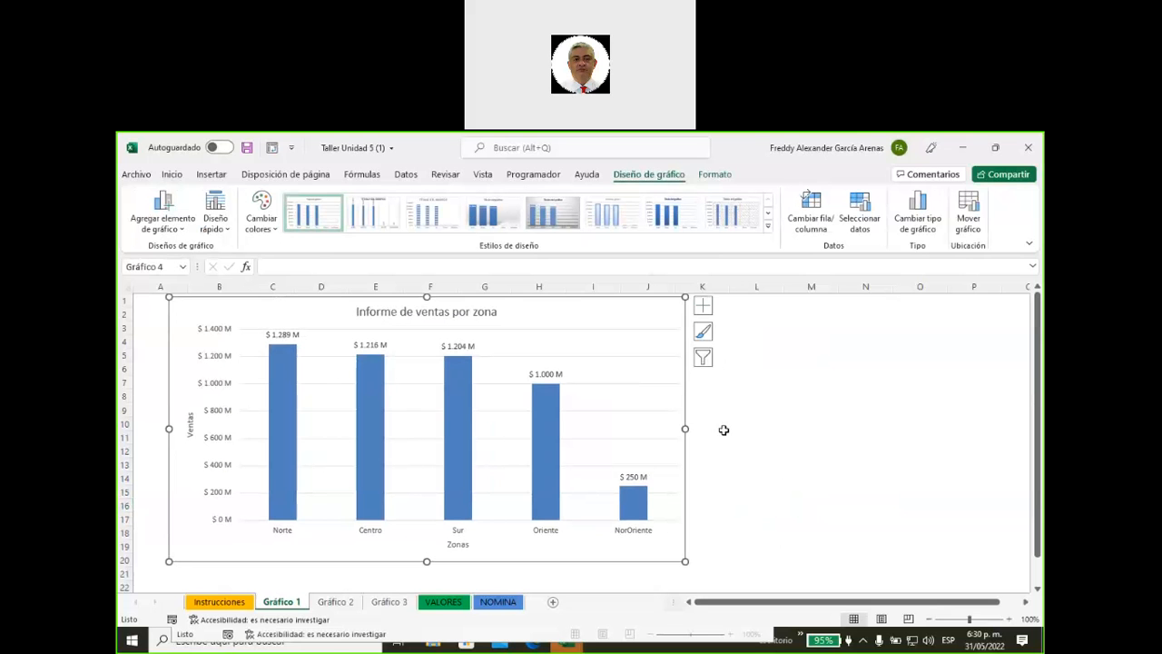
Step: Preview the available chart styles, including Estilo 3 and Estilo 9, and the color palettes on the zone sales chart
left_click(704, 334)
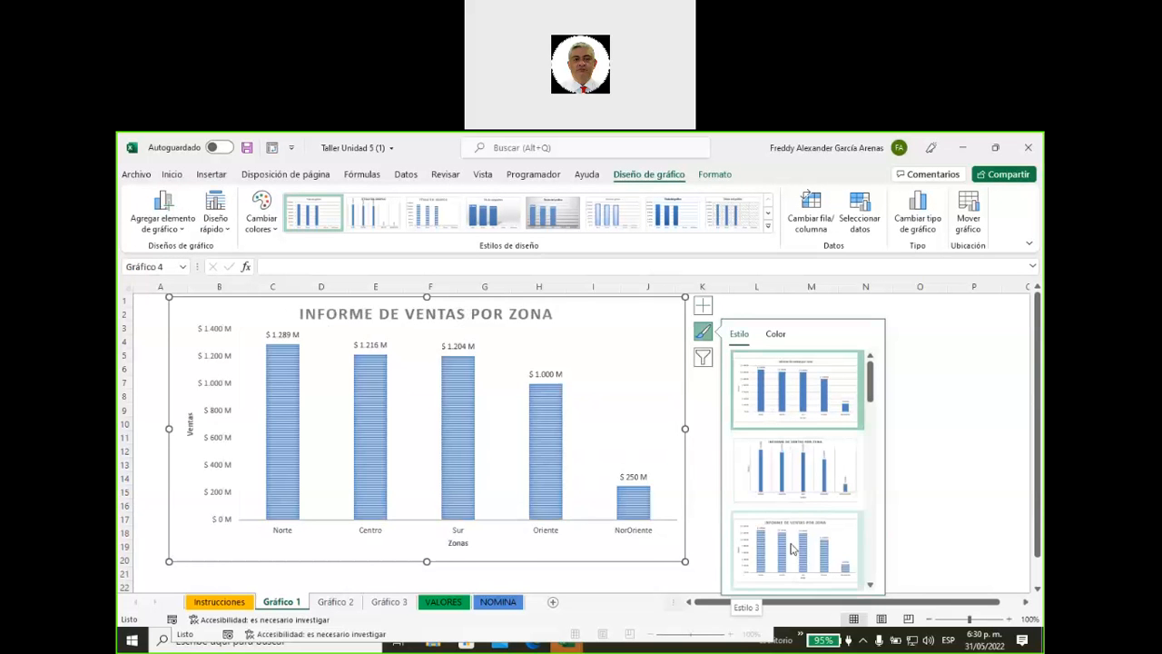
scroll(792, 548, "down", 3)
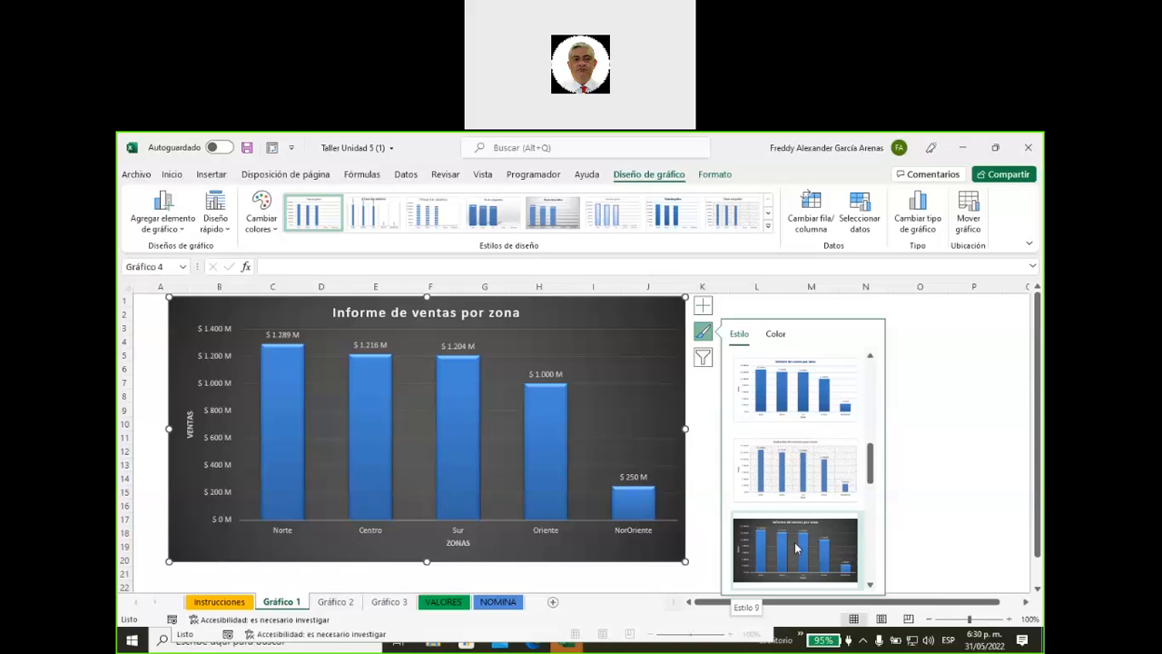
left_click(775, 334)
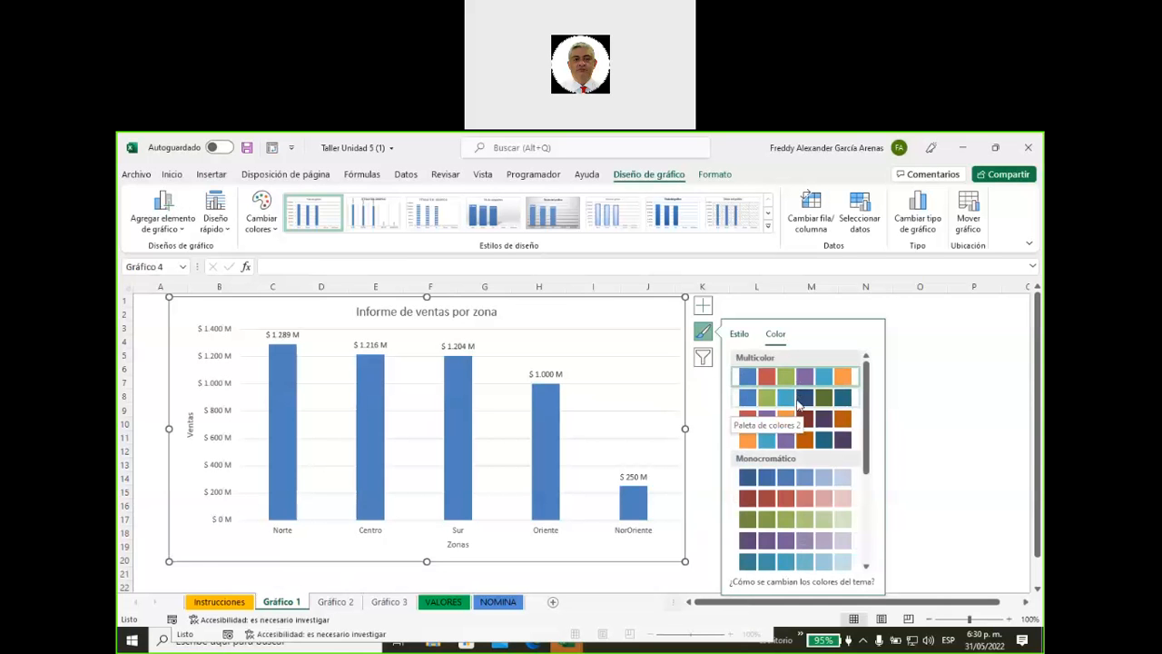
Step: Filter the chart's categories so that only Centro and Sur are shown
left_click(701, 360)
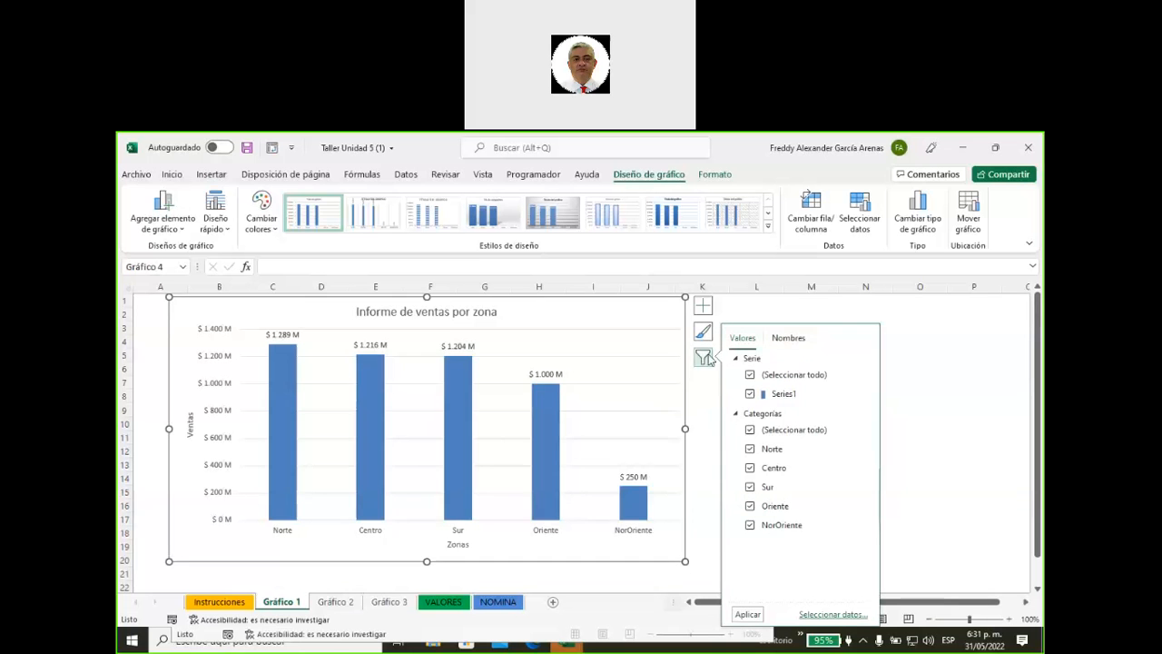
left_click(750, 430)
left_click(750, 467)
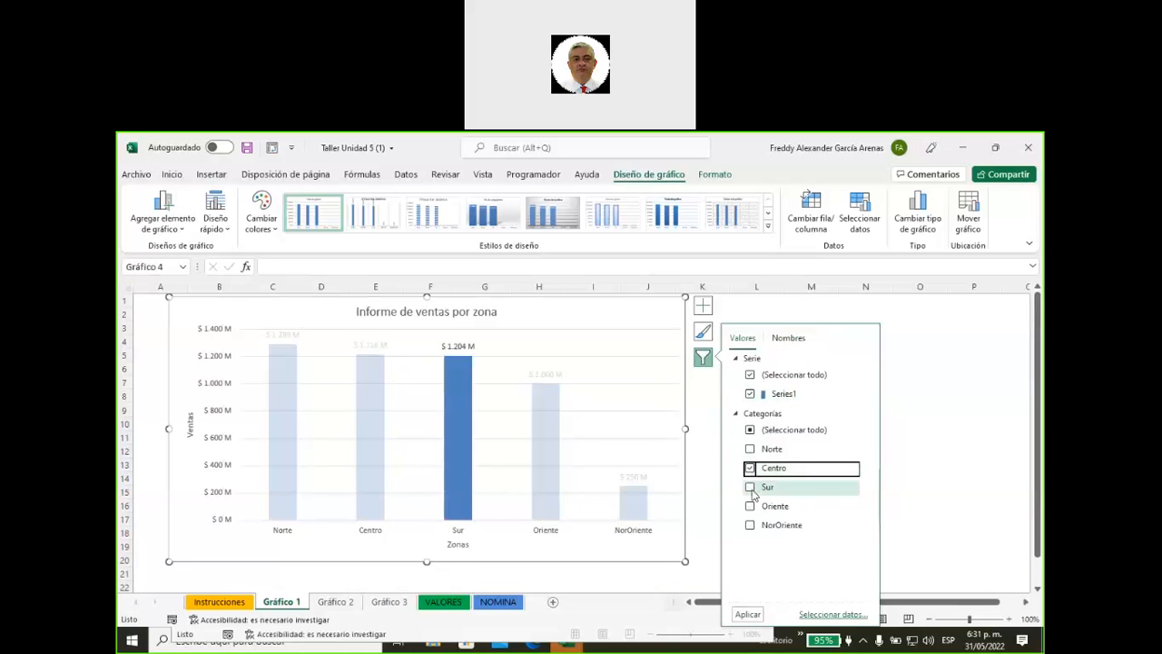
left_click(750, 488)
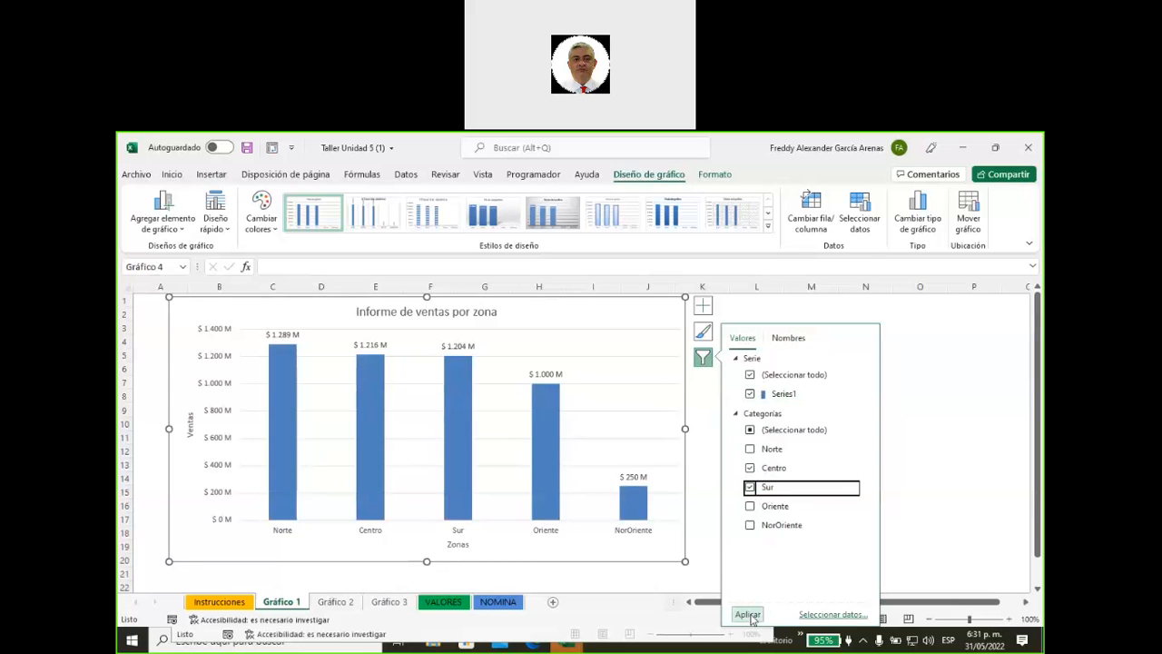
left_click(749, 615)
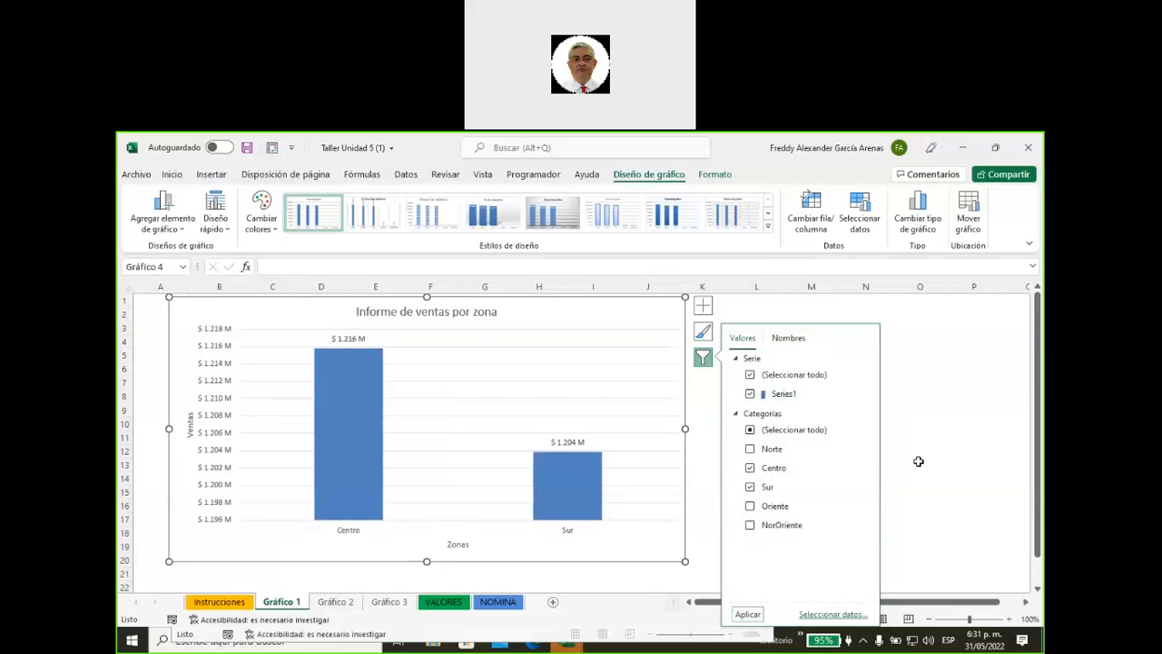
Step: Restore all zone categories in the chart filter and deselect the chart
left_click(750, 431)
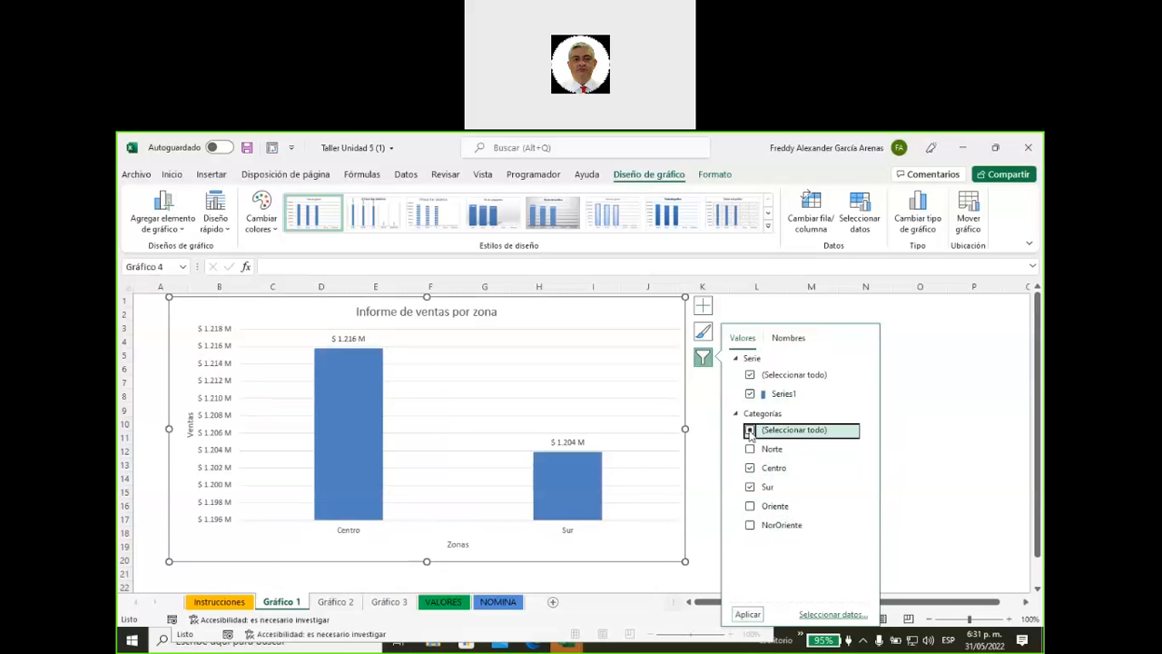
left_click(751, 433)
left_click(750, 615)
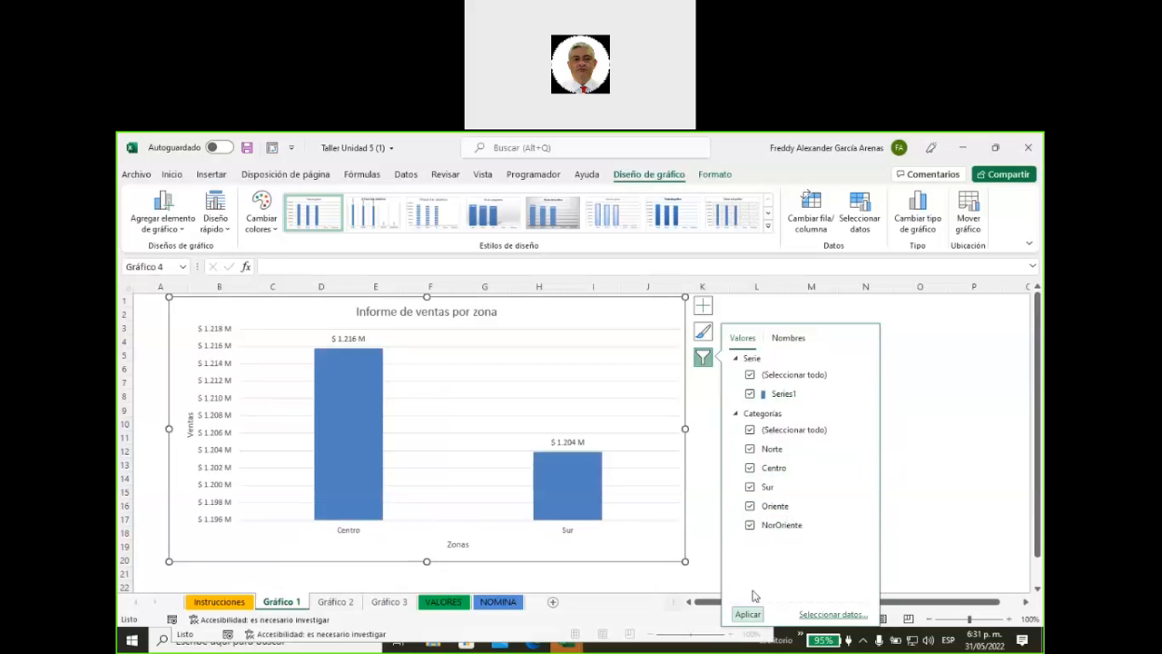
left_click(899, 370)
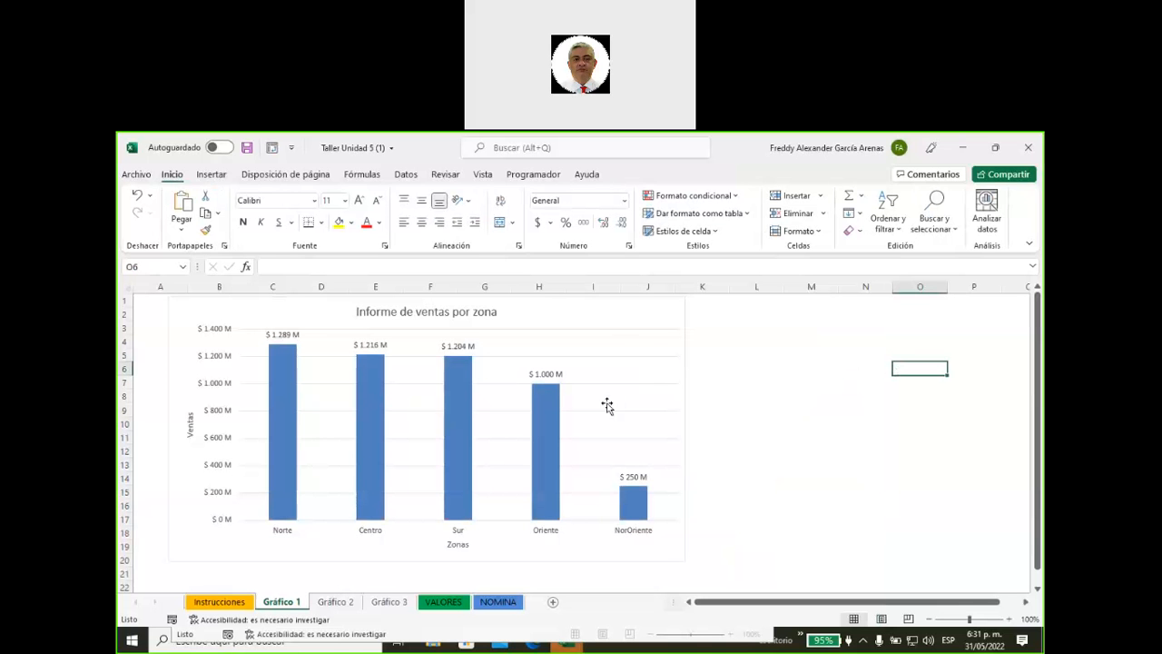
Step: Open the chart area formatting options for the sales chart, widen their pane, and show the fill and line settings
left_click(667, 314)
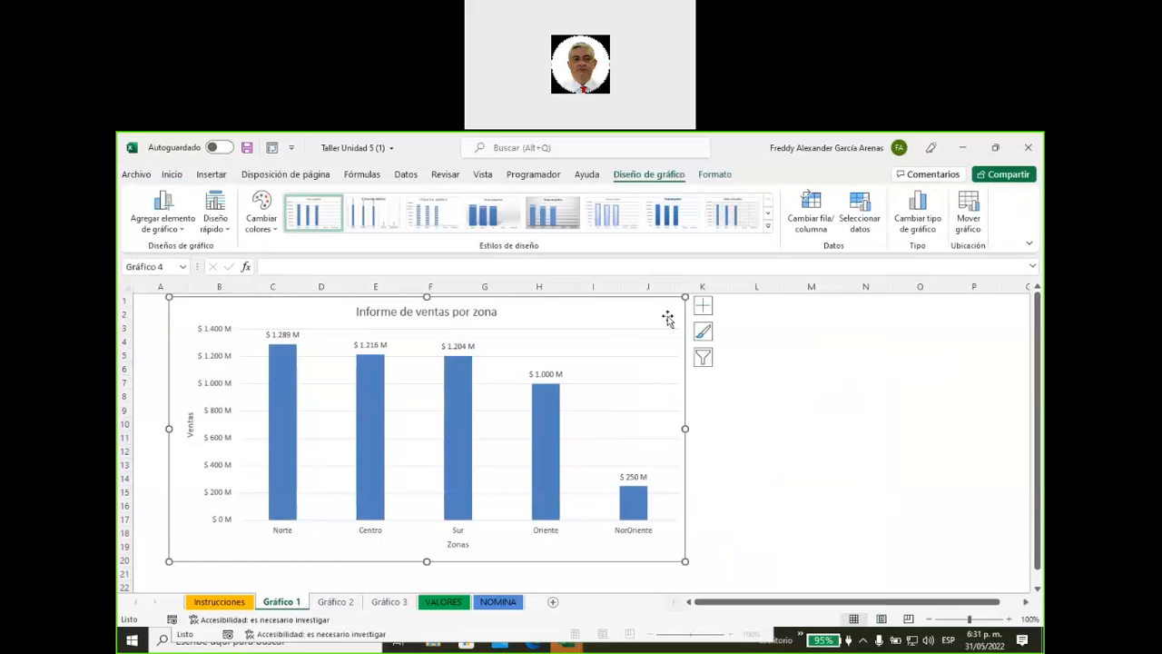
left_click(712, 177)
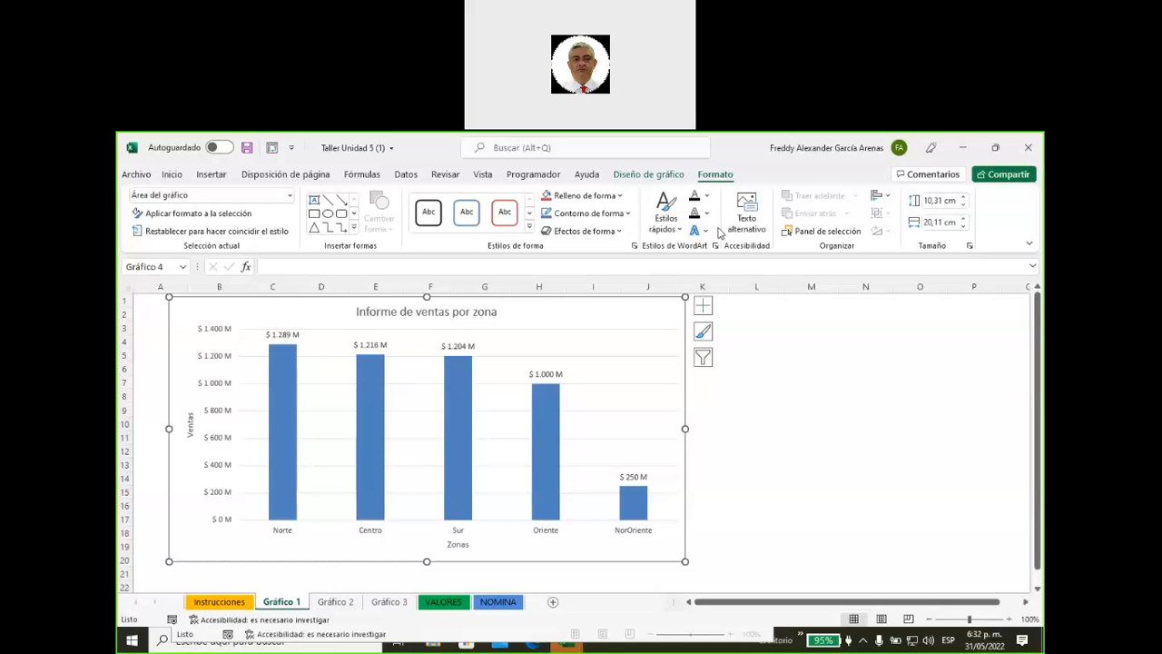
right_click(671, 310)
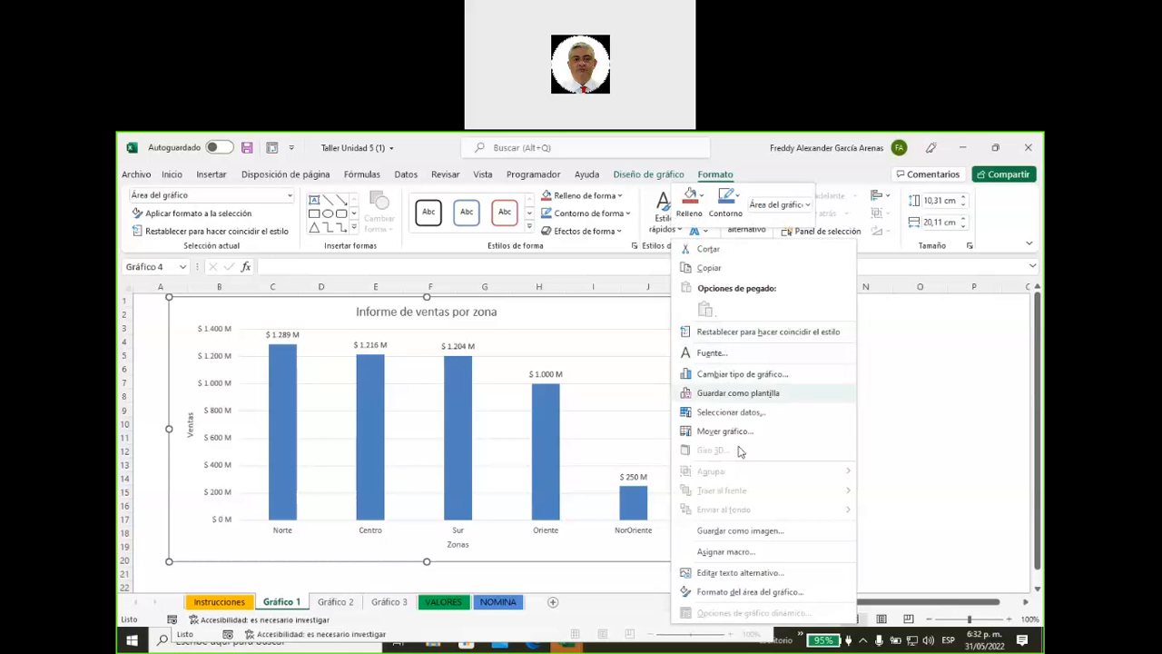
left_click(755, 595)
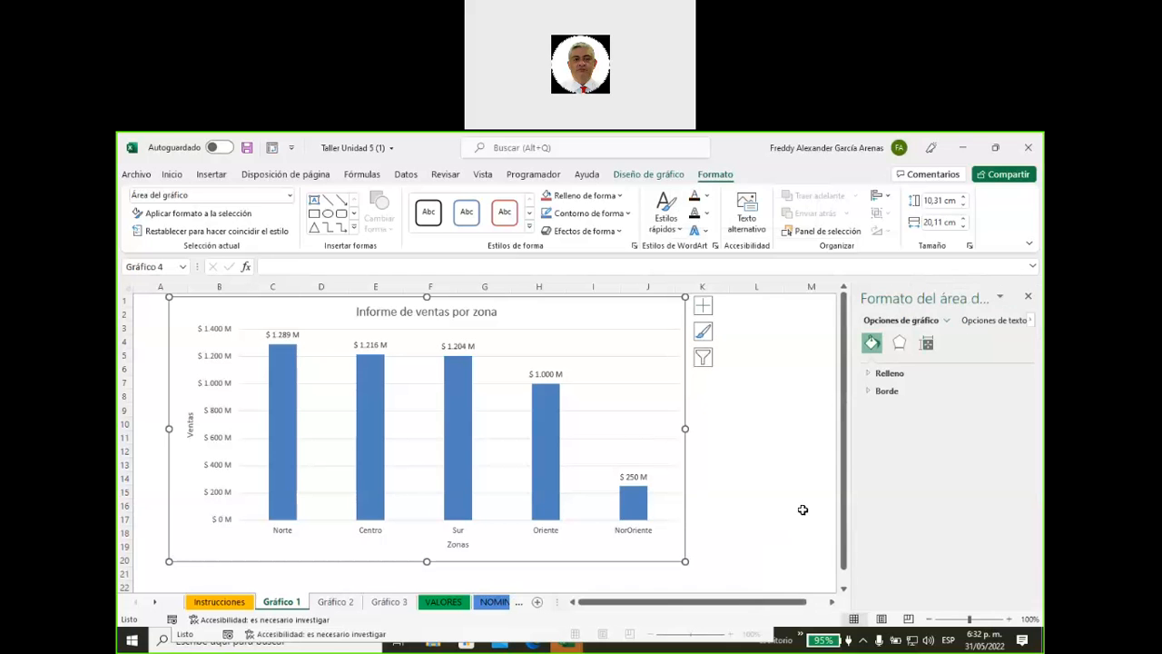
left_click_drag(848, 437, 761, 435)
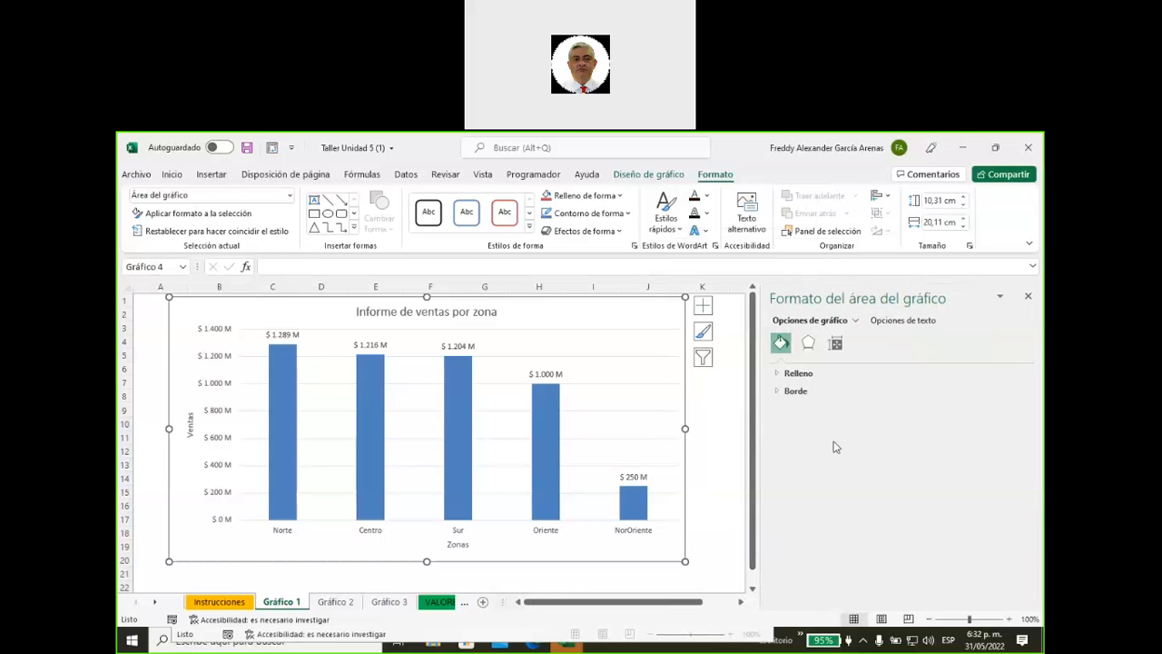
left_click(781, 345)
Step: Underline and circle the chart area option headings with the annotation pen, and clear the marks
left_click_drag(772, 328, 837, 330)
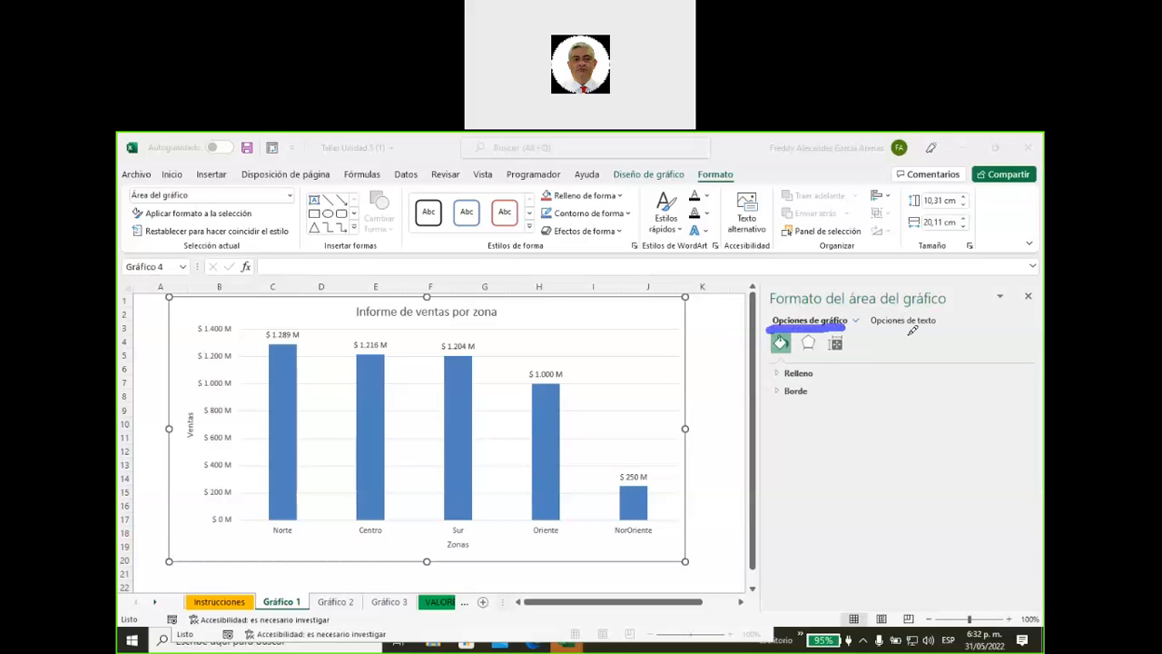
left_click_drag(874, 331, 943, 328)
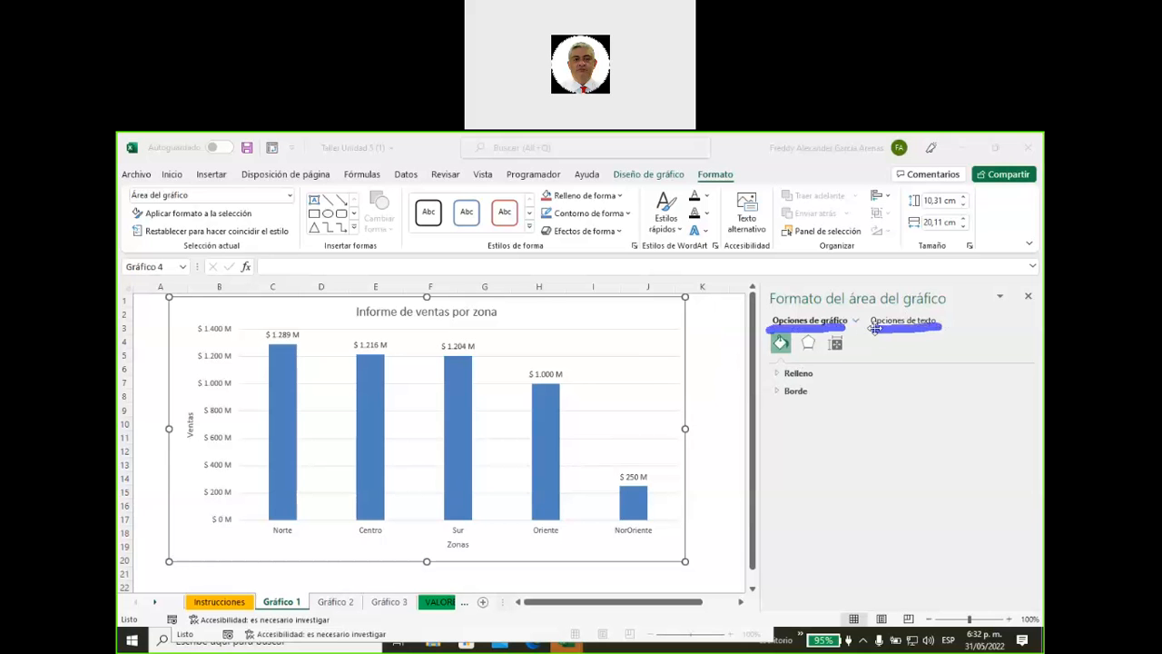
left_click_drag(799, 313, 946, 306)
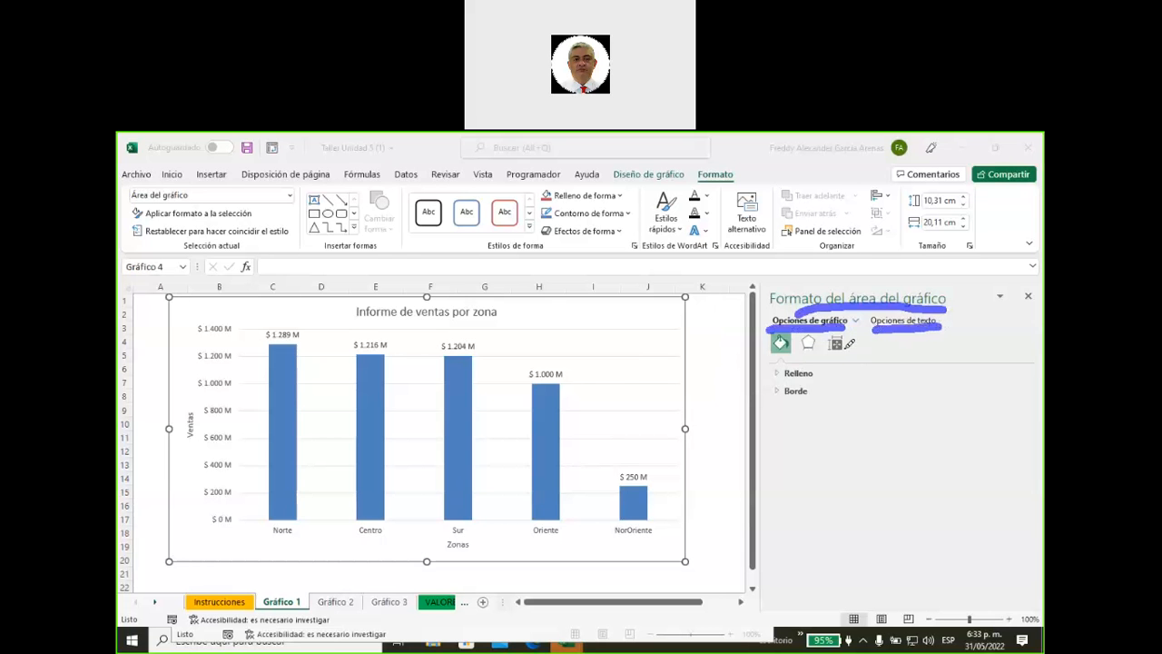
left_click(967, 329)
mouse_move(968, 329)
left_mouse_down()
mouse_move(842, 374)
mouse_move(766, 342)
mouse_move(765, 292)
mouse_move(796, 271)
mouse_move(971, 318)
mouse_move(970, 329)
left_mouse_up()
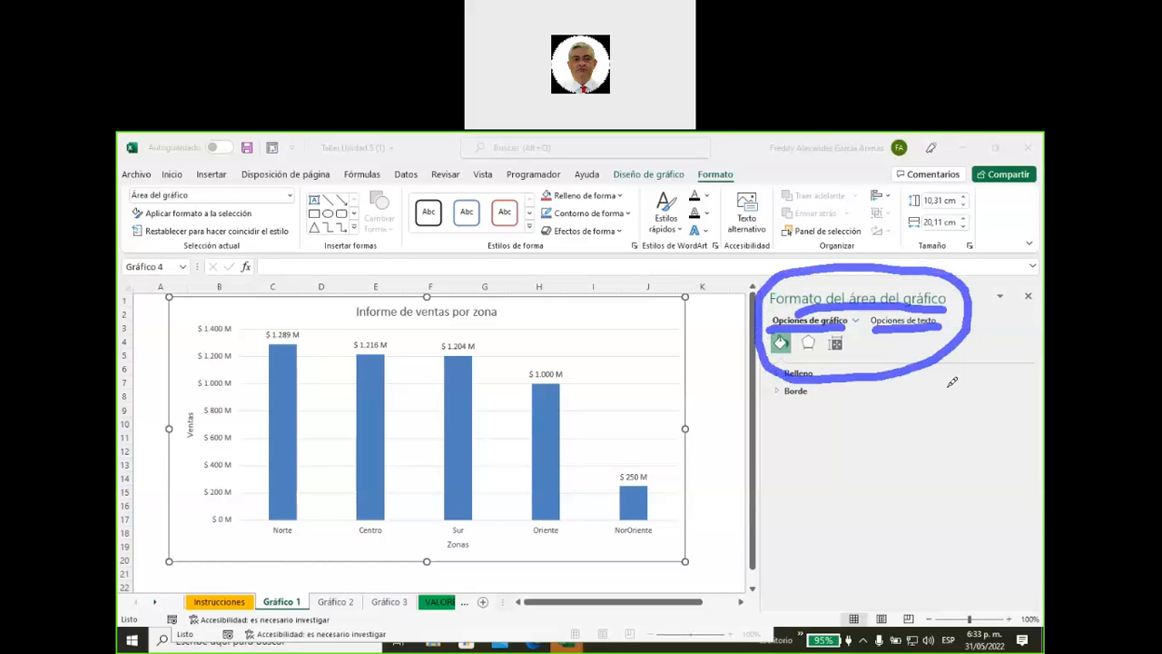
left_click(172, 243)
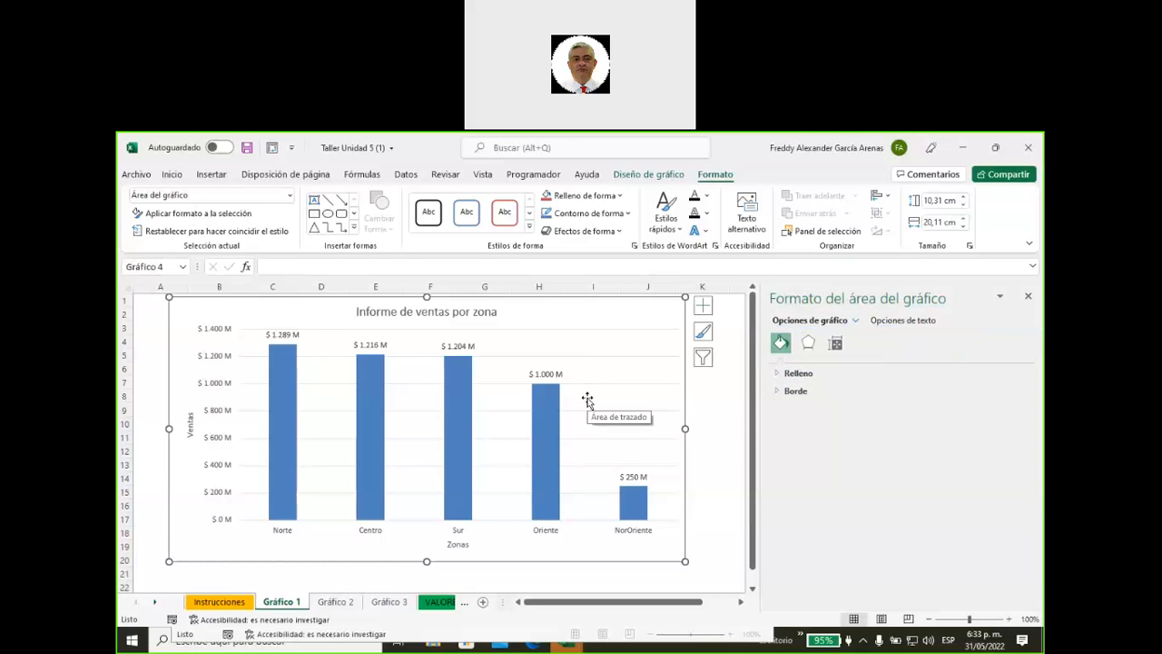
Step: Switch the selection between the column series and the chart area, ending with the whole column series selected for formatting
mouse_move(546, 414)
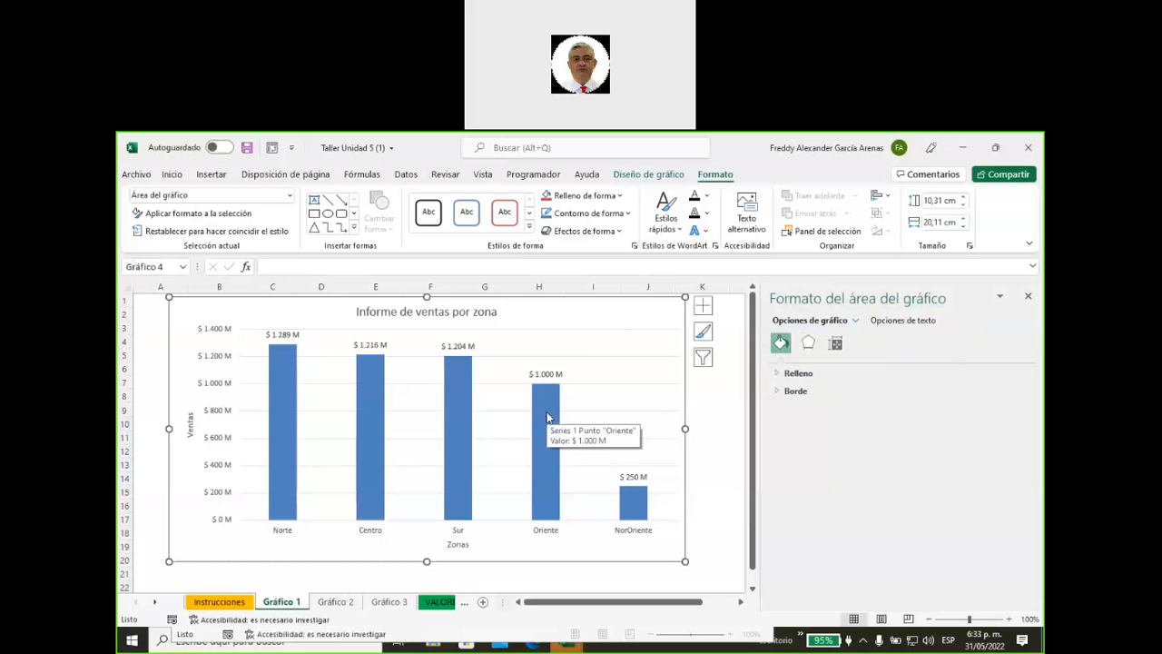
left_click(547, 417)
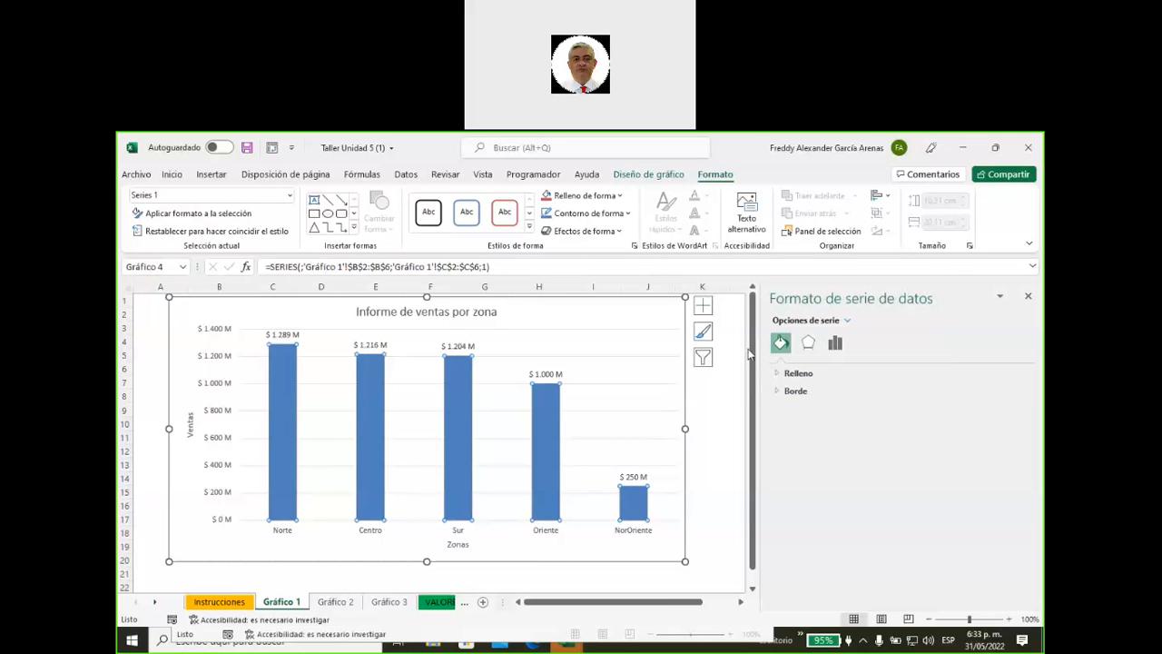
left_click(674, 307)
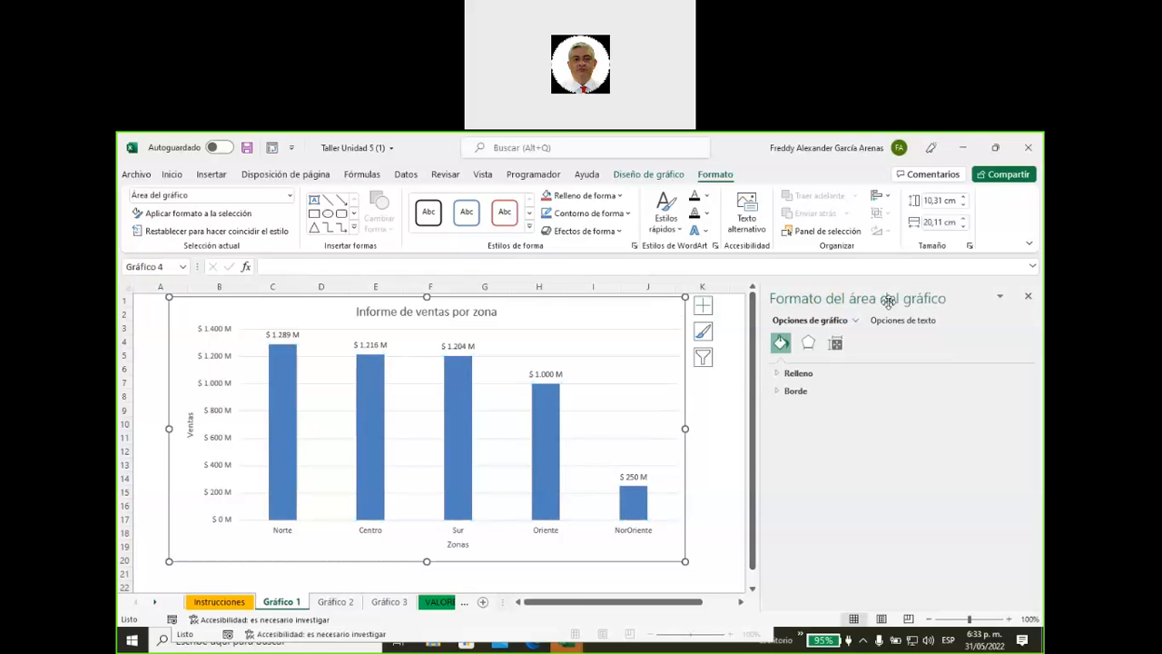
left_click(544, 409)
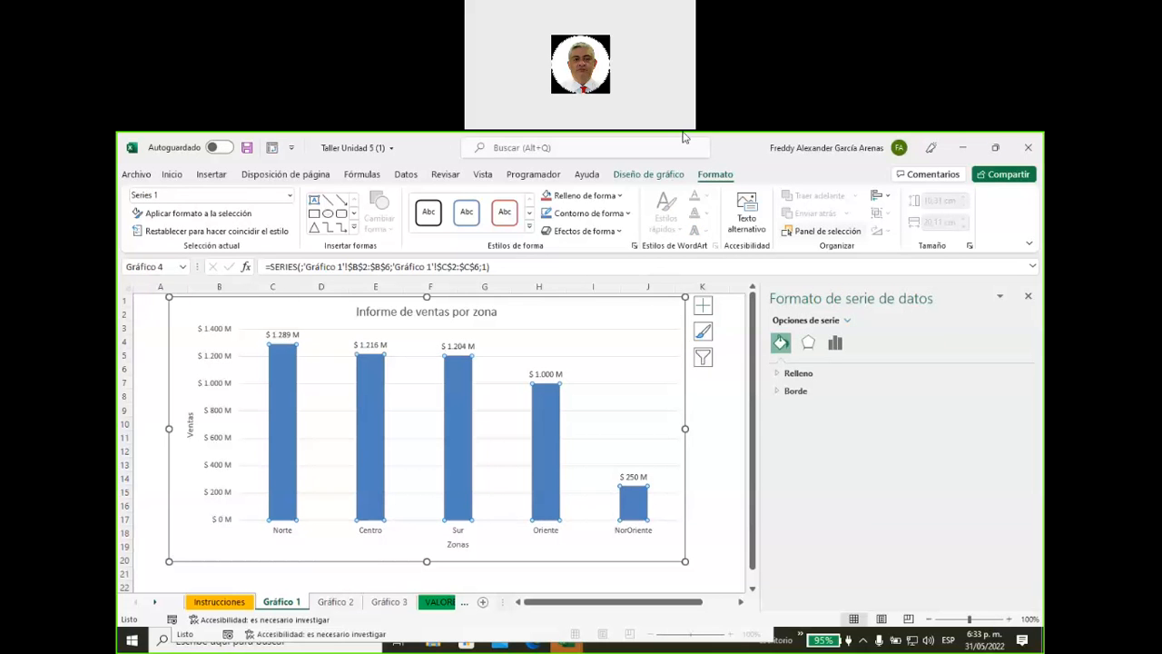
Step: Mark the corner handles of the Oriente column with the annotation pen, and clear the marks
left_click(807, 153)
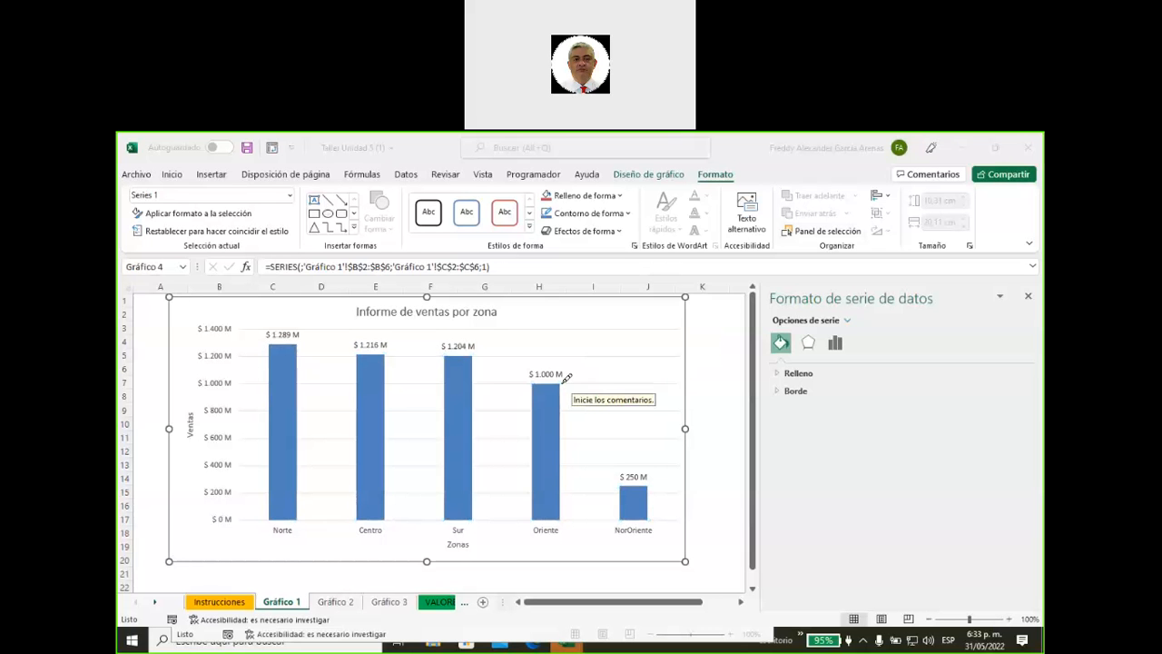
left_click_drag(562, 383, 560, 382)
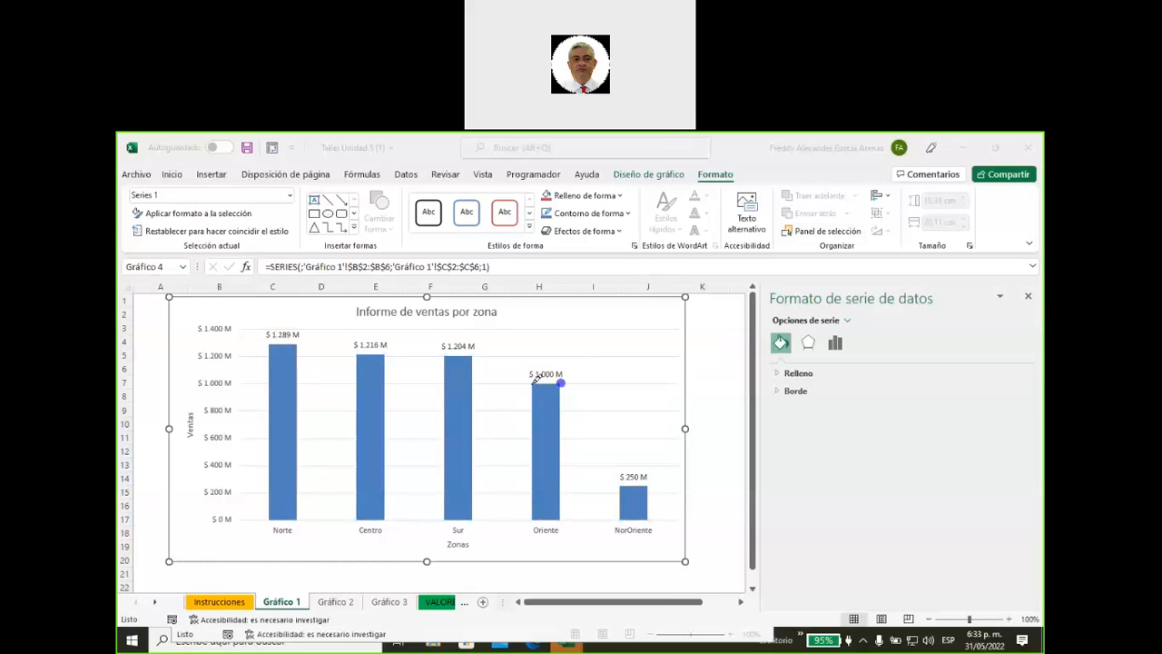
left_click(533, 384)
left_click(532, 519)
left_click(558, 519)
left_click(166, 247)
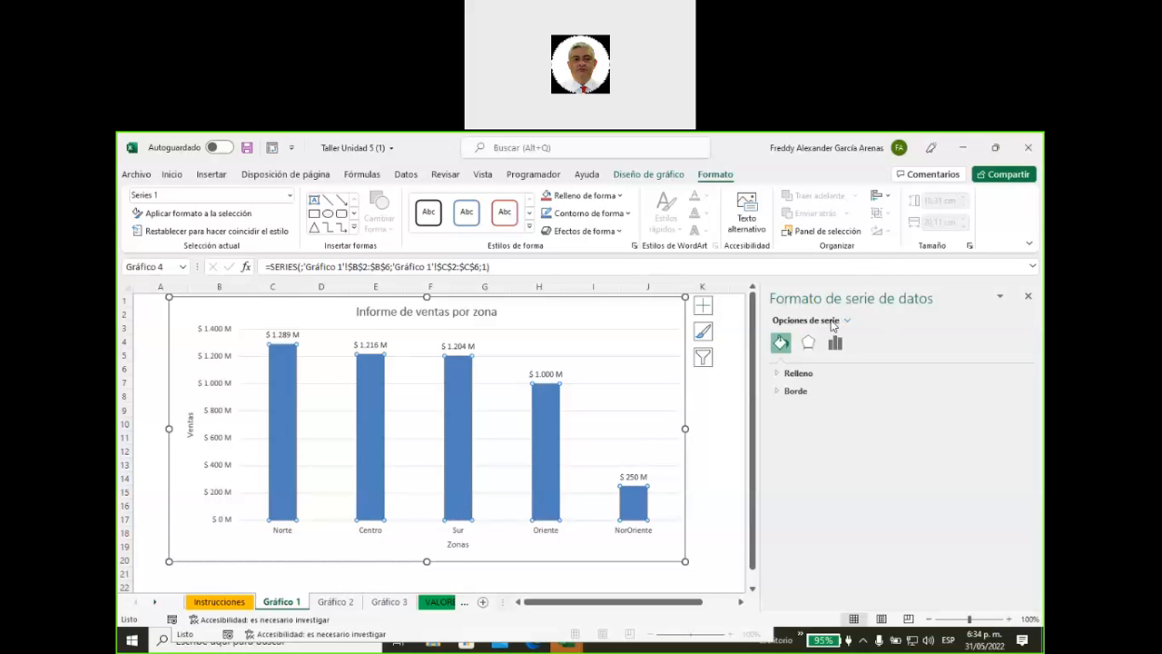
Step: Give each column its own color by enabling Variar colores entre puntos in the series fill settings
left_click(778, 346)
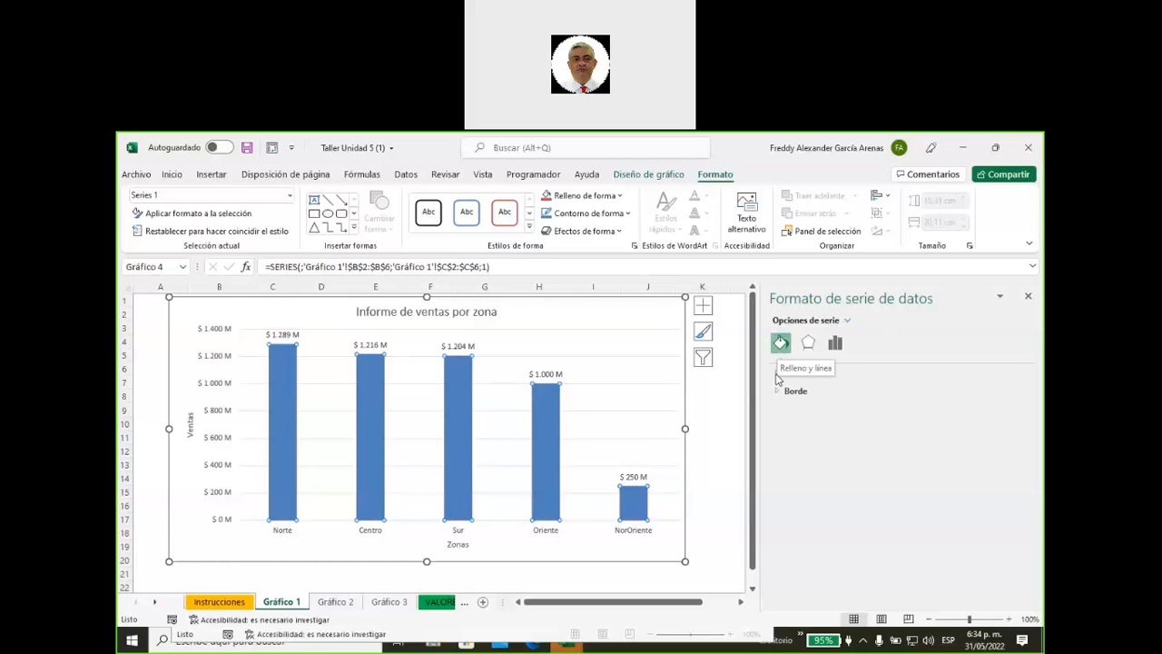
left_click(778, 377)
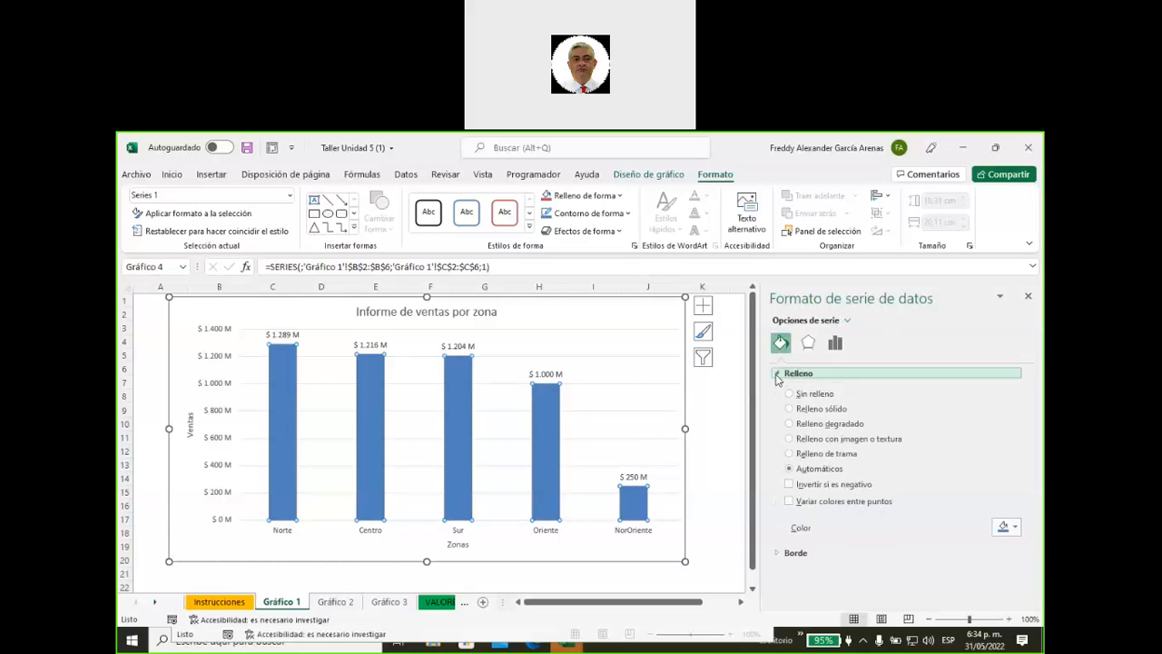
left_click(788, 503)
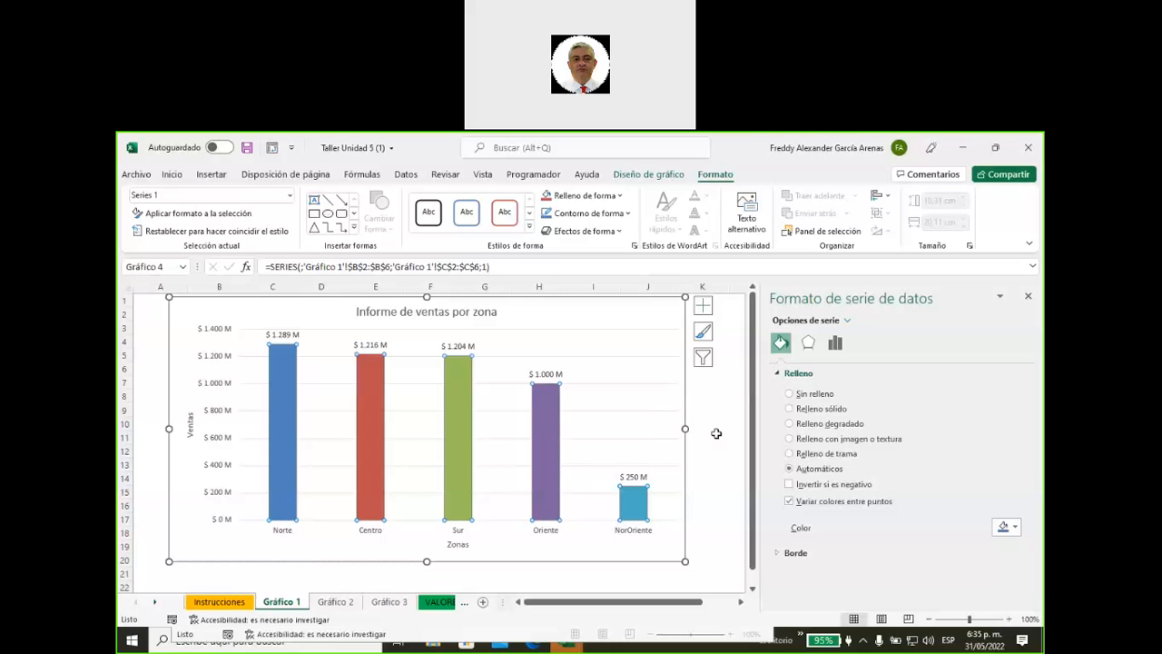
Step: Add a legend to the chart and widen the chart to about 21.72 cm
left_click(705, 310)
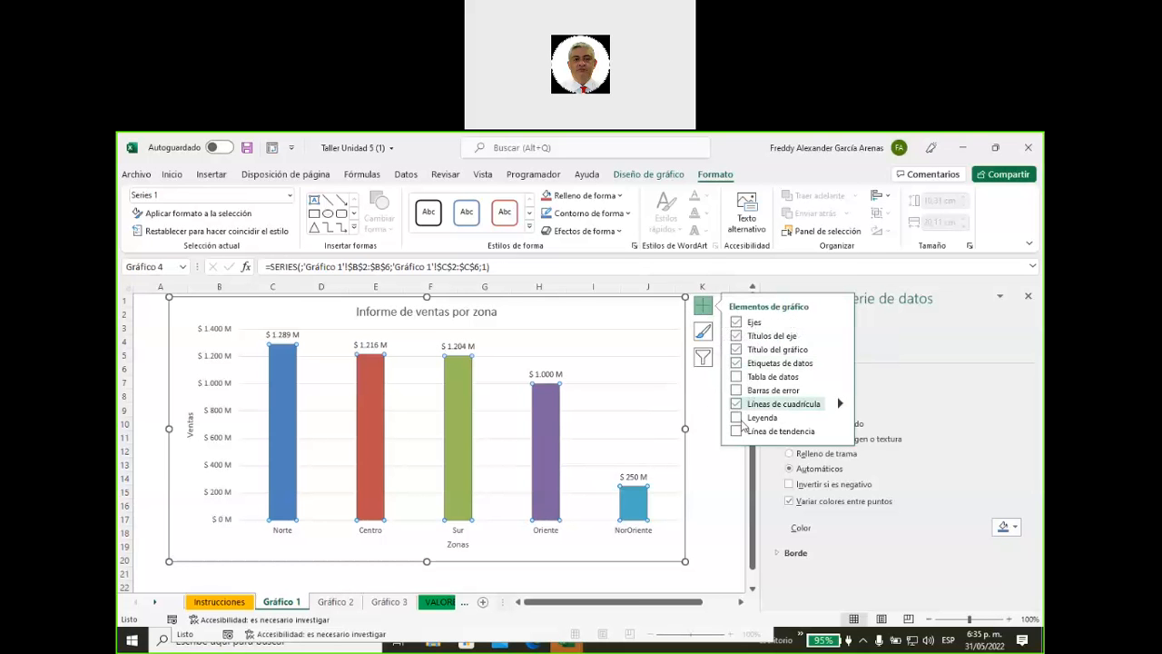
left_click(737, 418)
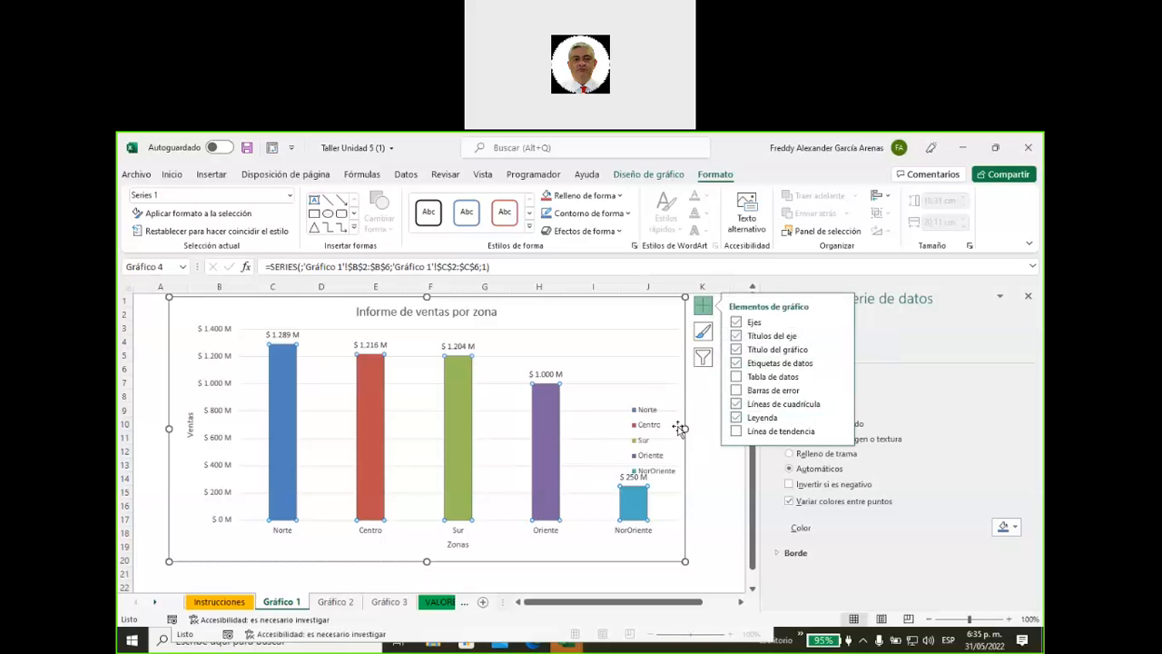
left_click_drag(684, 428, 726, 428)
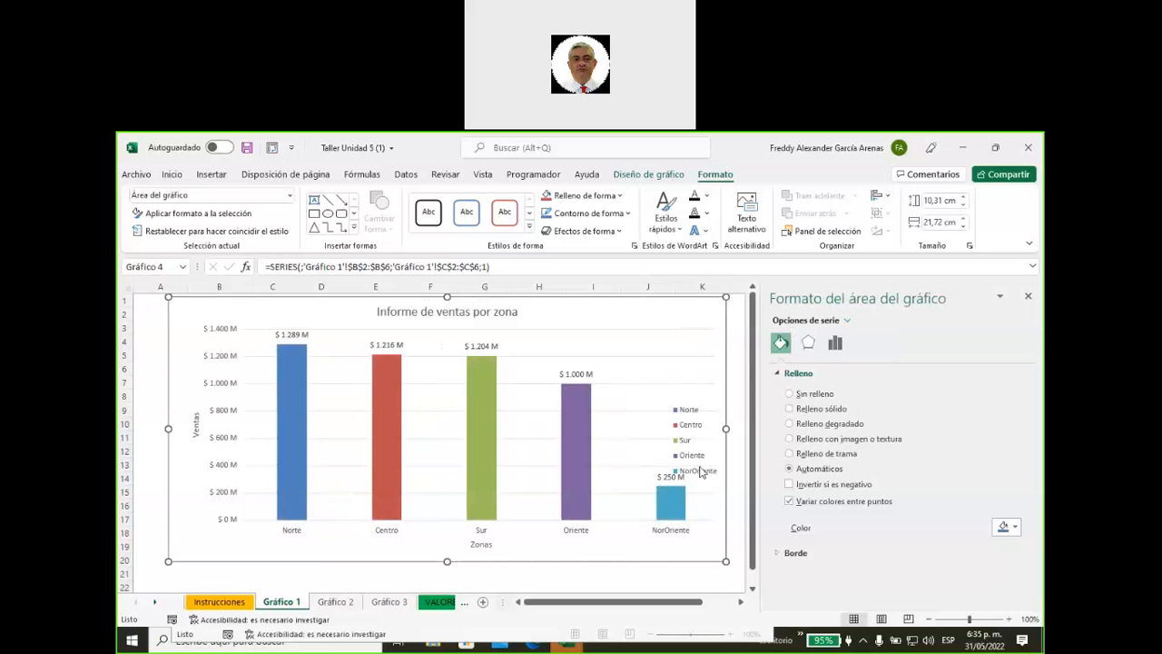
Step: Narrow the chart's plot area from its legend side so the columns no longer overlap the legend
left_click(664, 330)
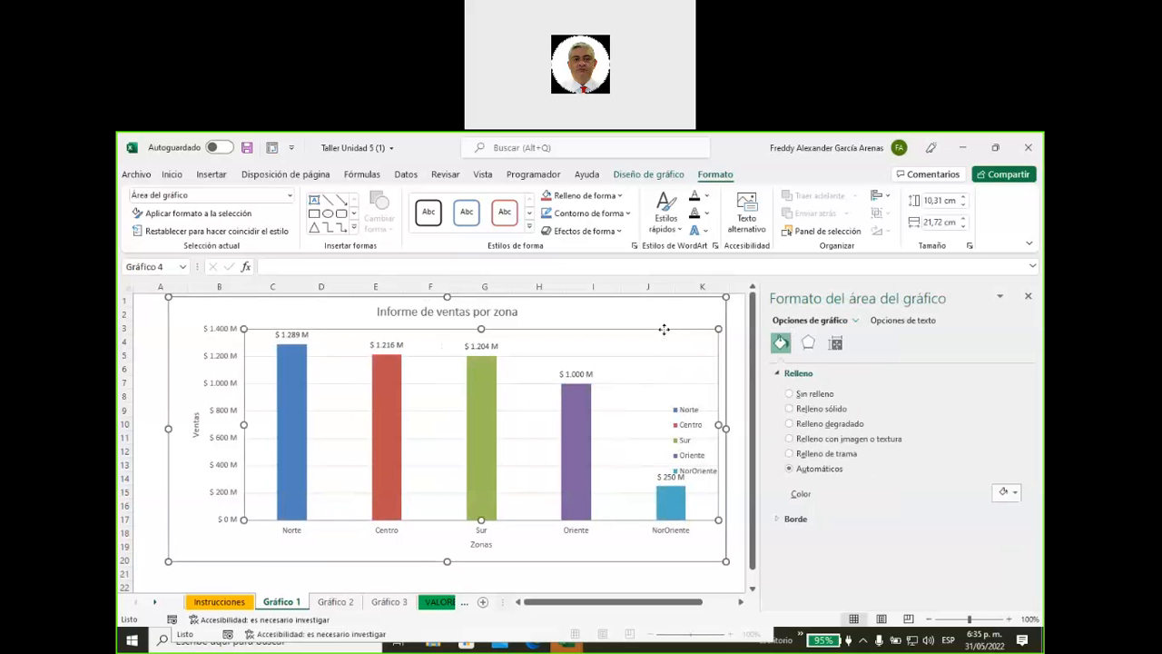
left_click_drag(674, 427, 657, 427)
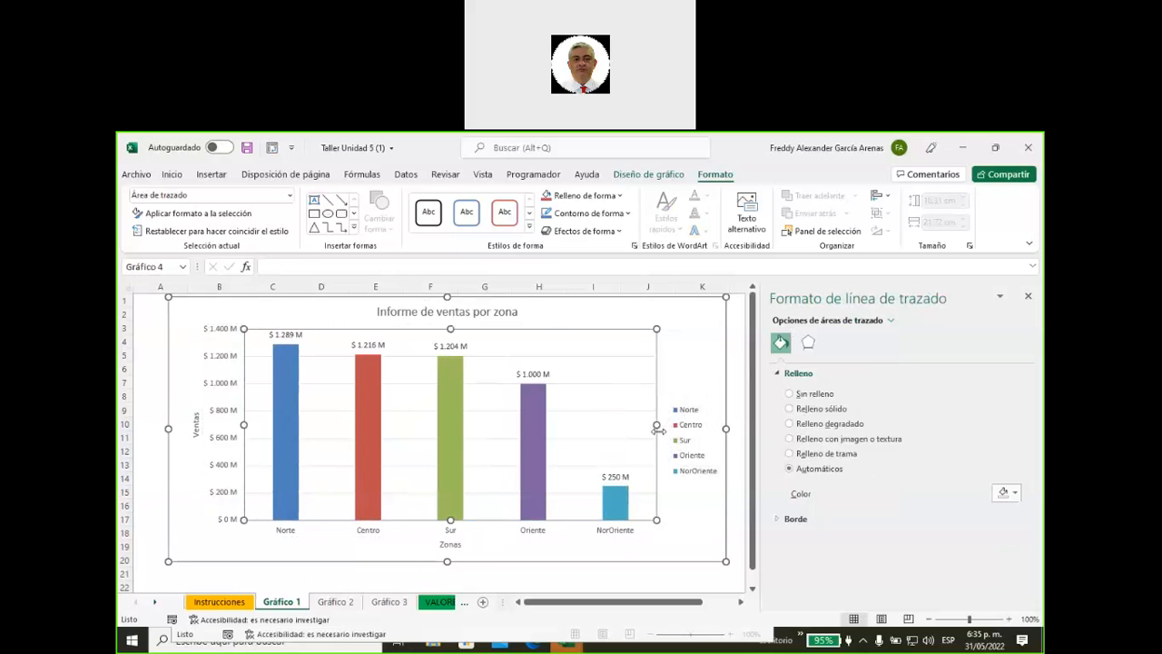
left_click(694, 517)
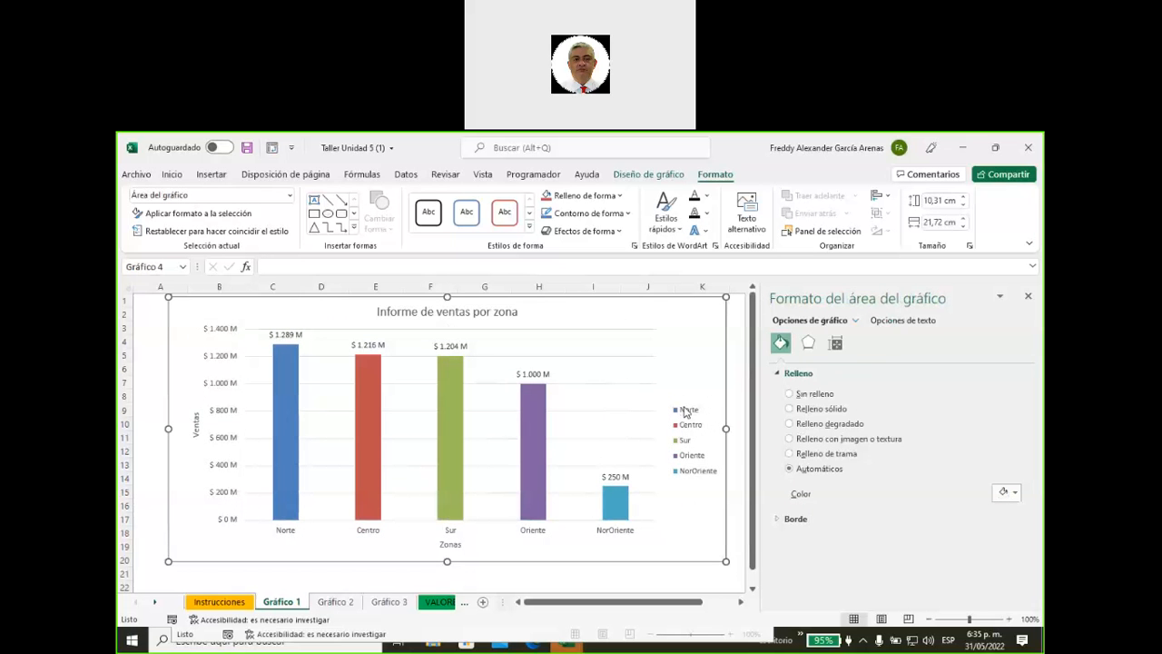
left_click(686, 411)
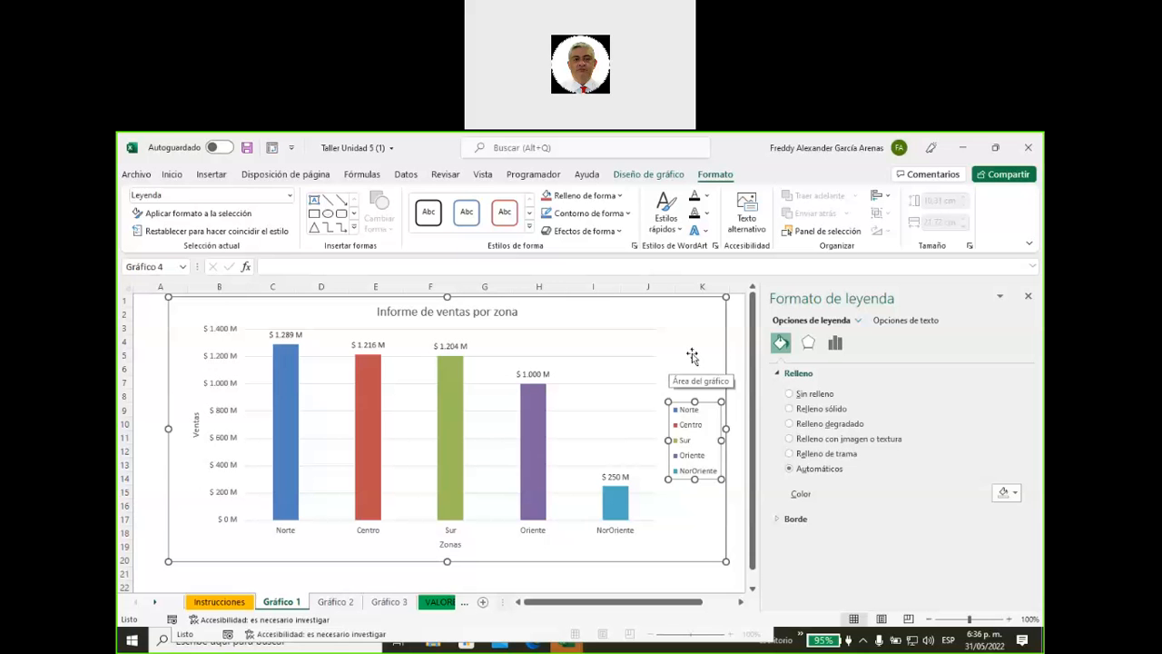
left_click(693, 355)
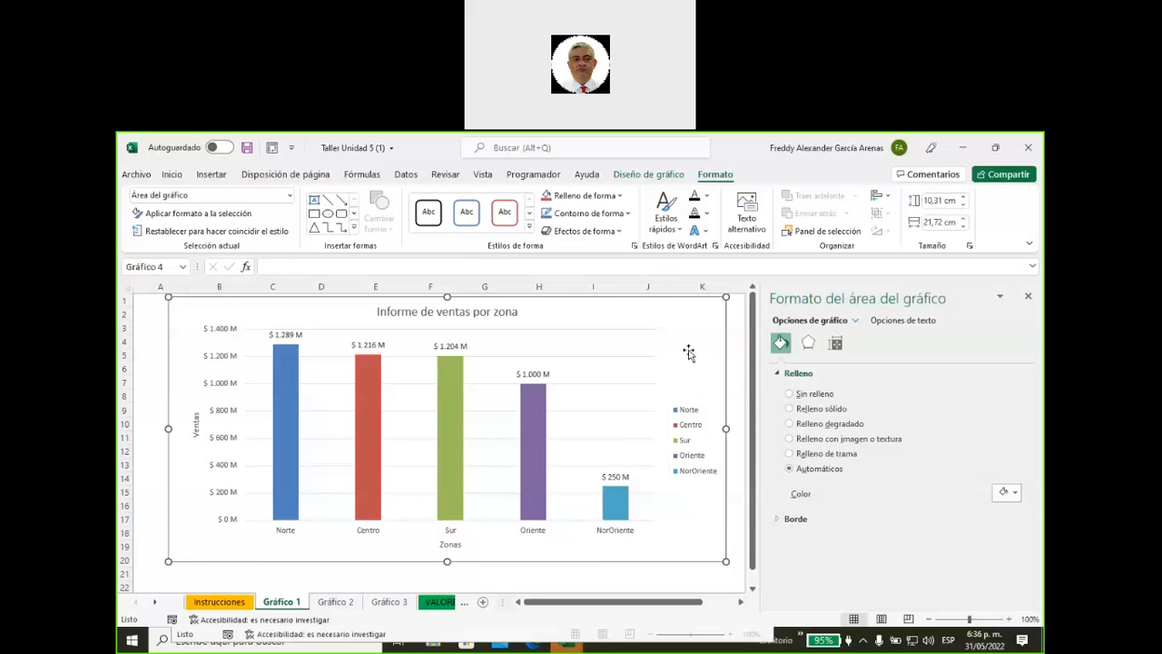
Step: Make more room beside the chart by narrowing the formatting pane, and remove the chart's Horizontal primario axis with its zone labels
left_click(737, 368)
left_click(725, 344)
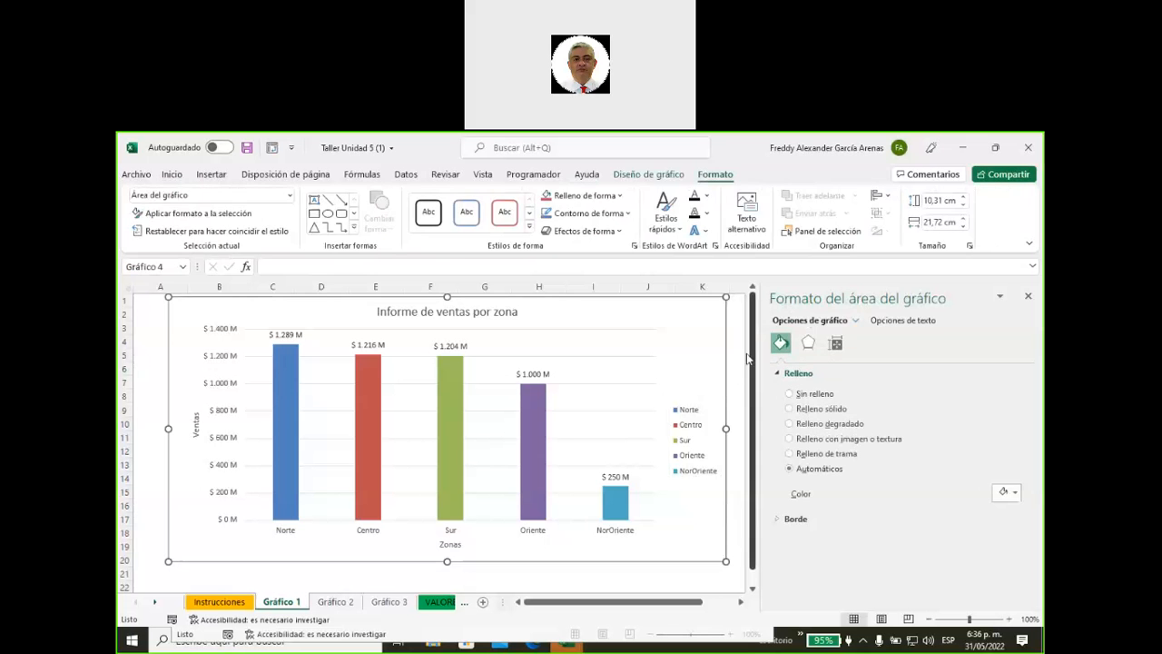
left_click(741, 356)
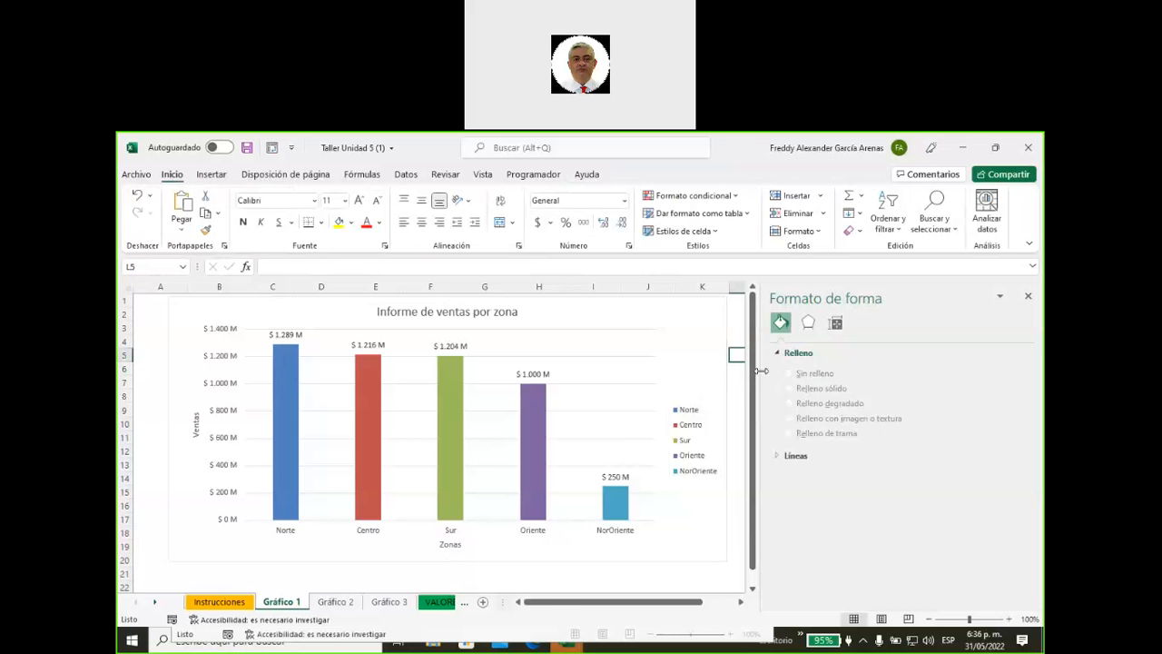
left_click(701, 306)
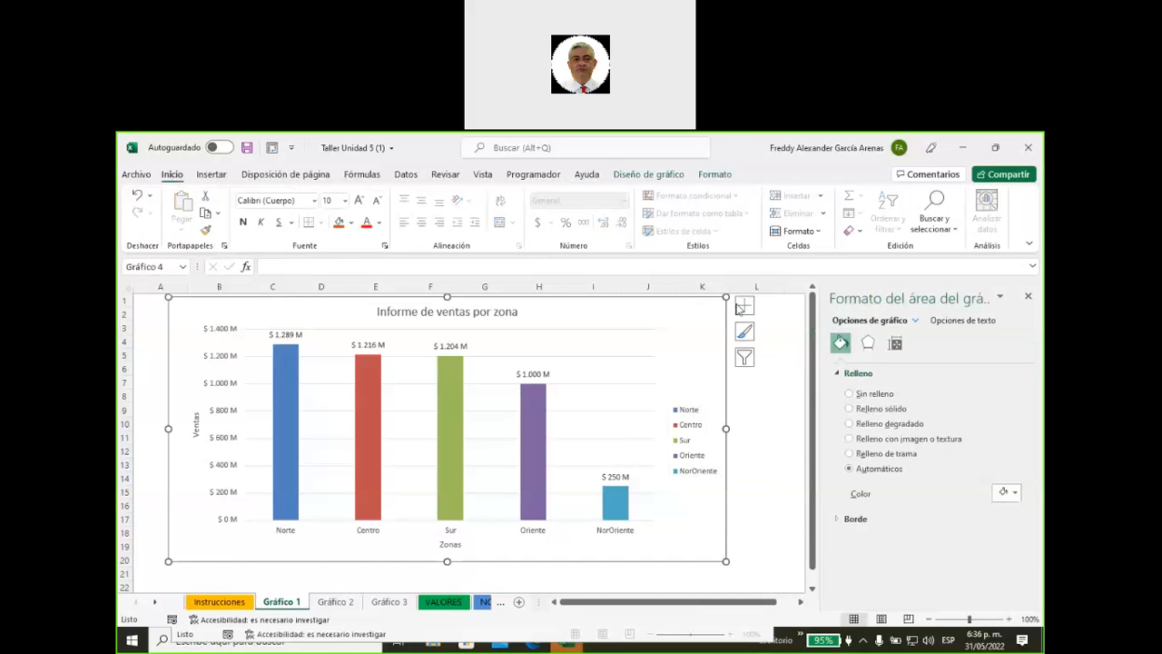
left_click(744, 308)
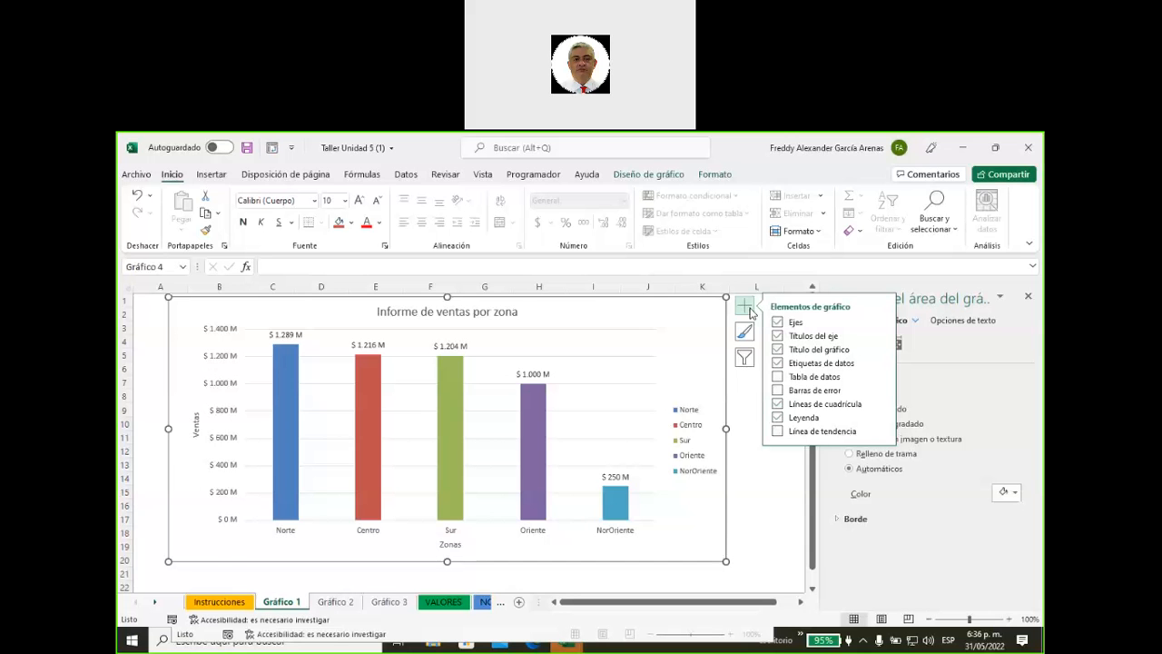
left_click(880, 325)
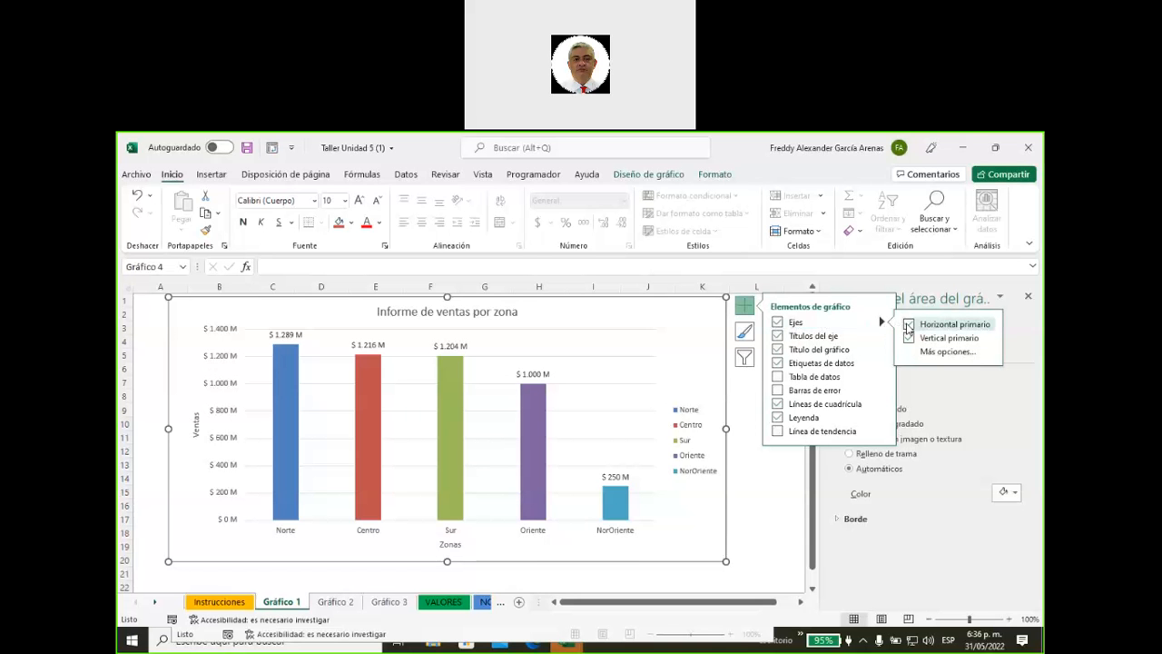
left_click(909, 324)
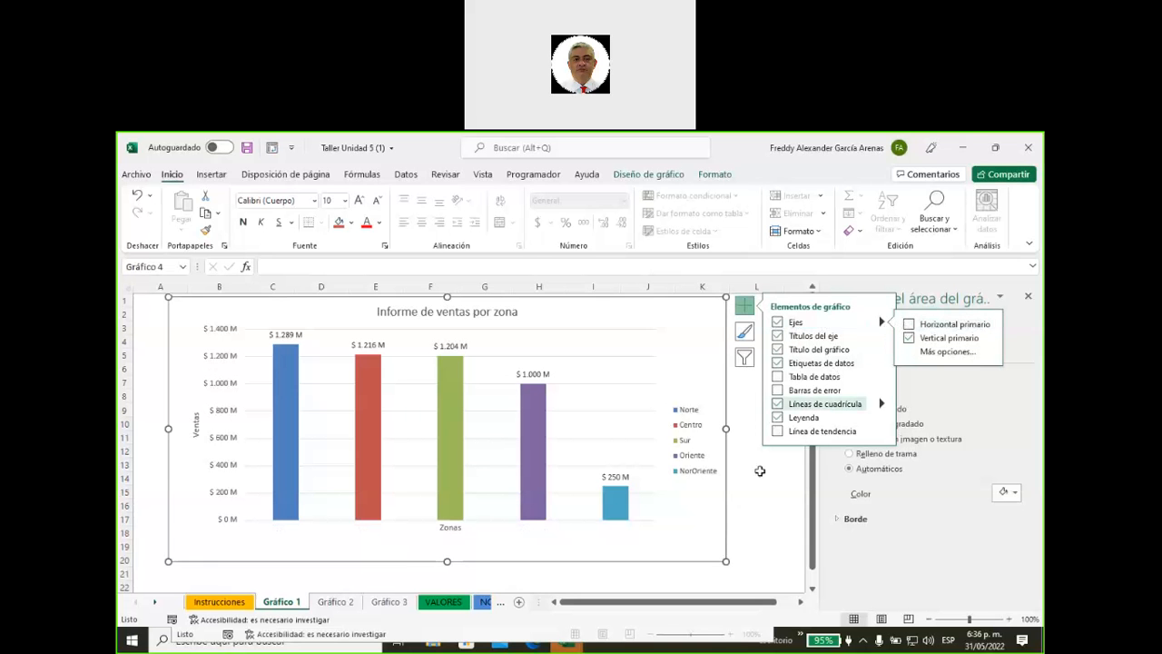
left_click(751, 502)
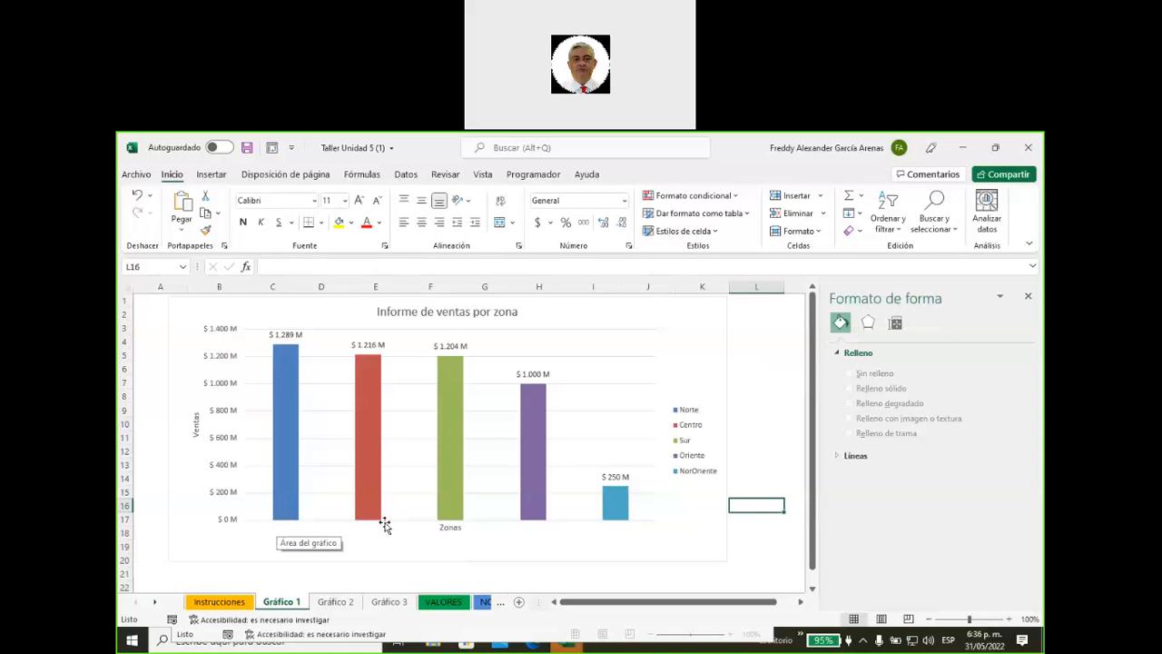
Step: Select the sales column chart's background area and switch its fill to solid
left_click(679, 445)
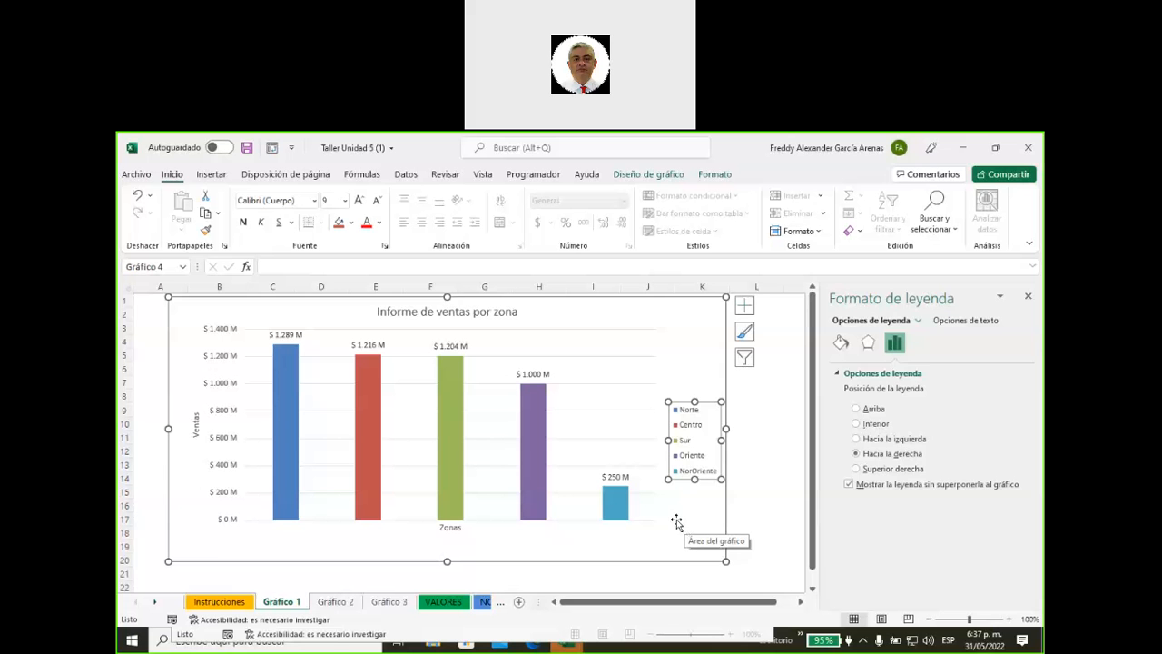
left_click(697, 524)
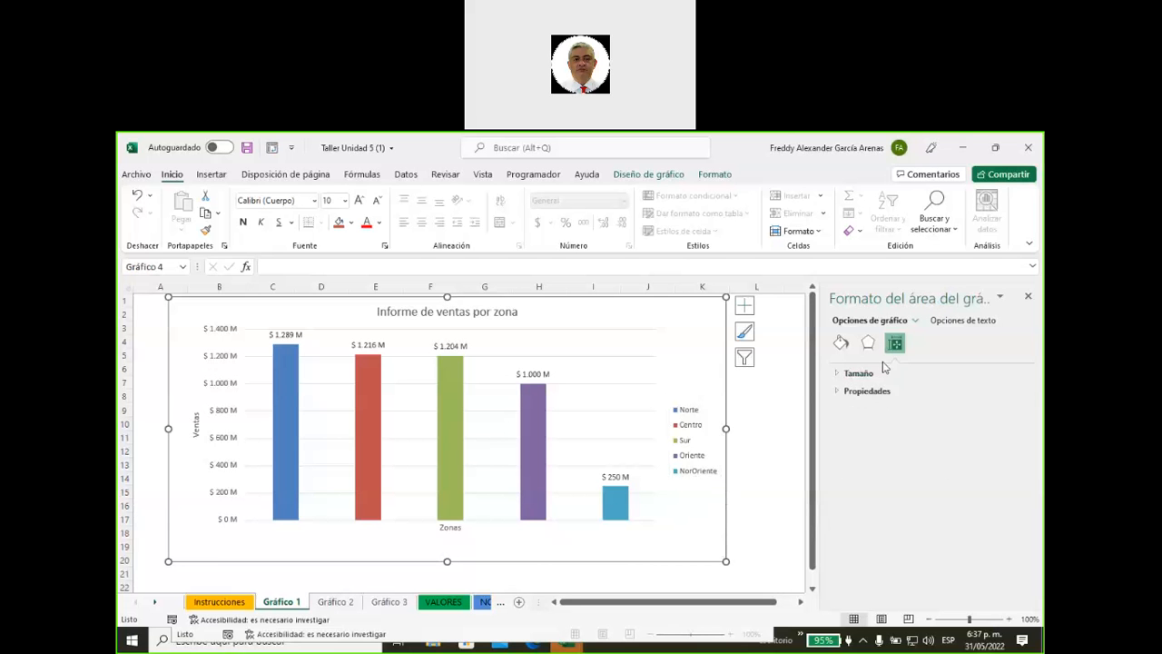
left_click(841, 343)
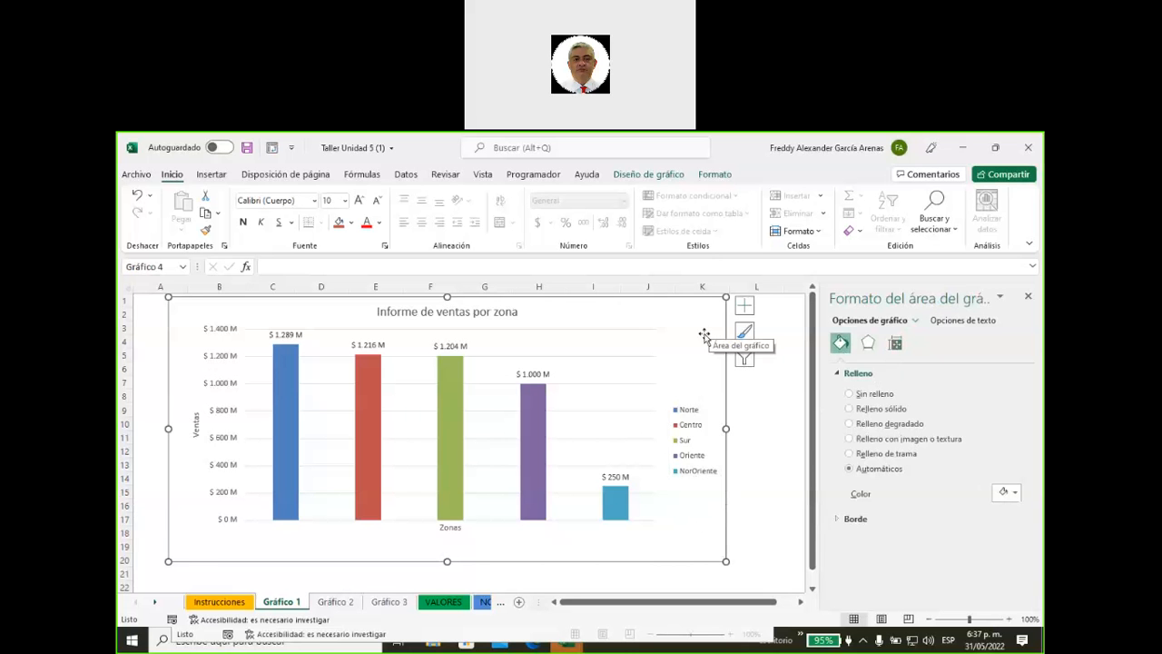
left_click(850, 410)
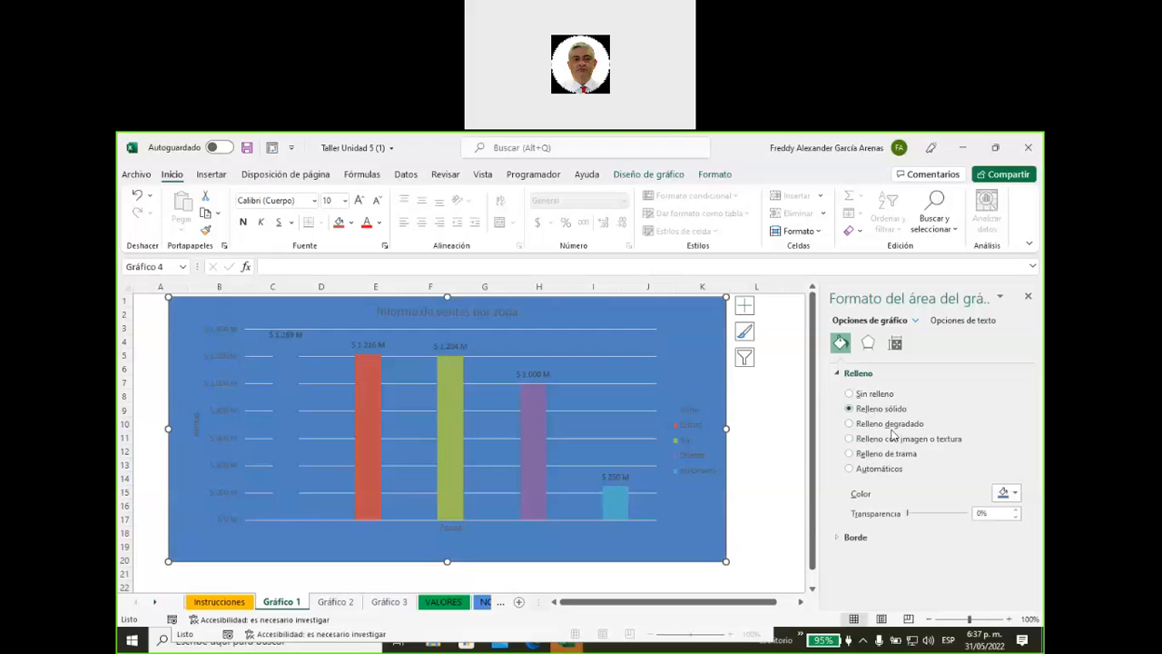
Step: Try light blue, light green and green as the chart area's fill colour
left_click(1015, 496)
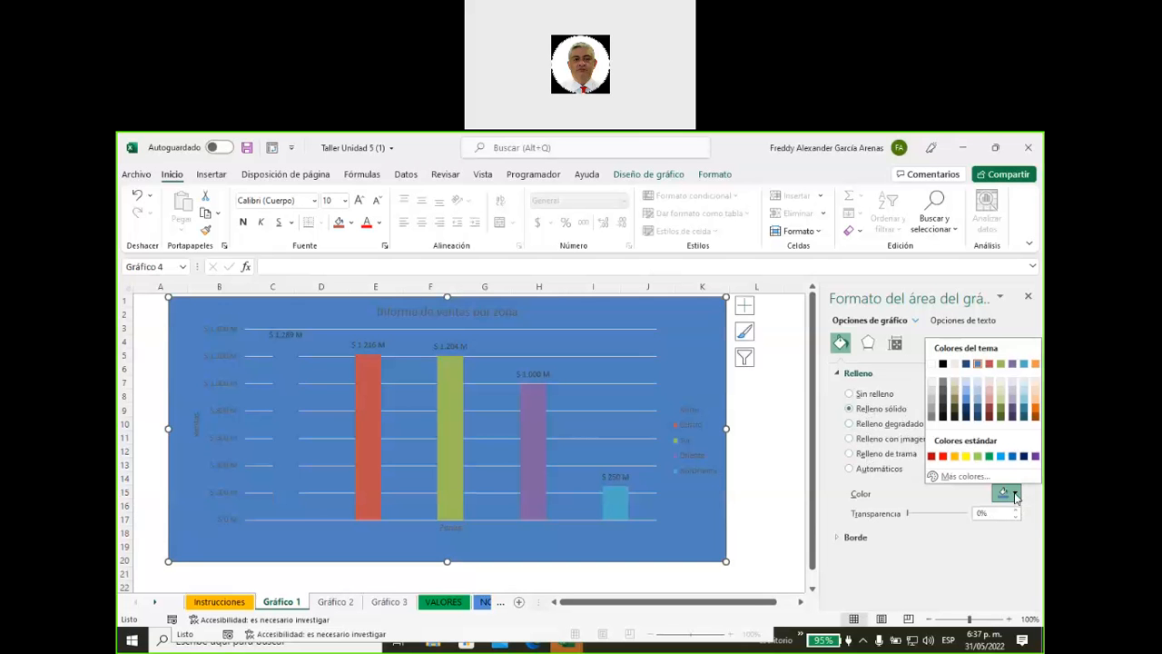
left_click(1024, 395)
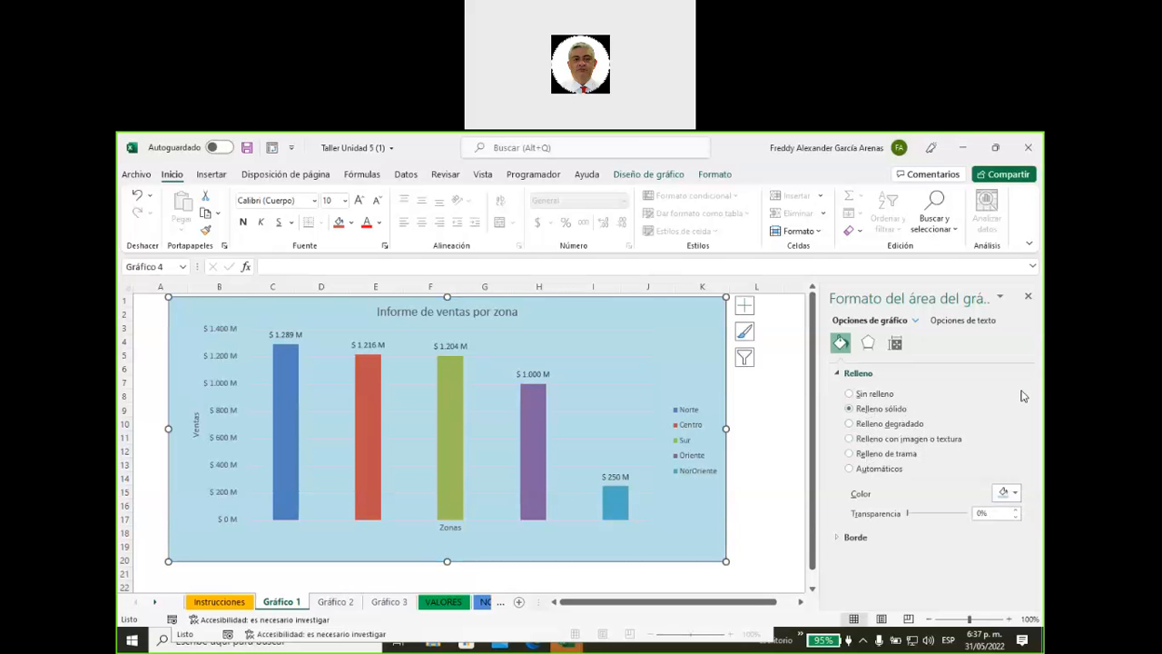
left_click(1015, 496)
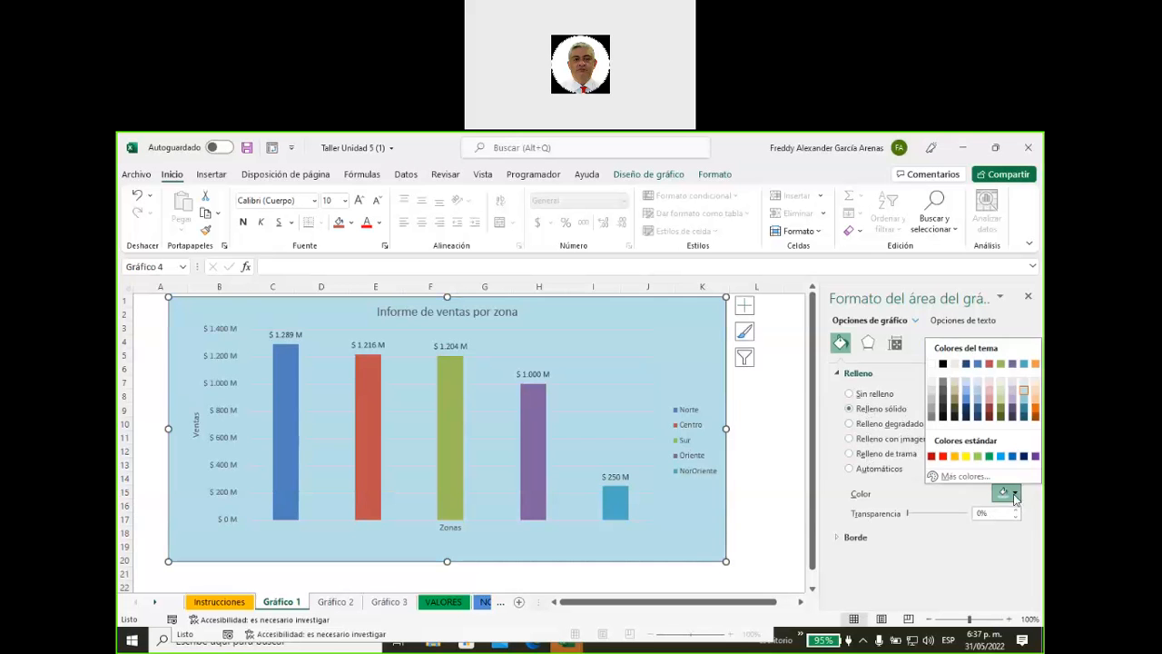
left_click(977, 457)
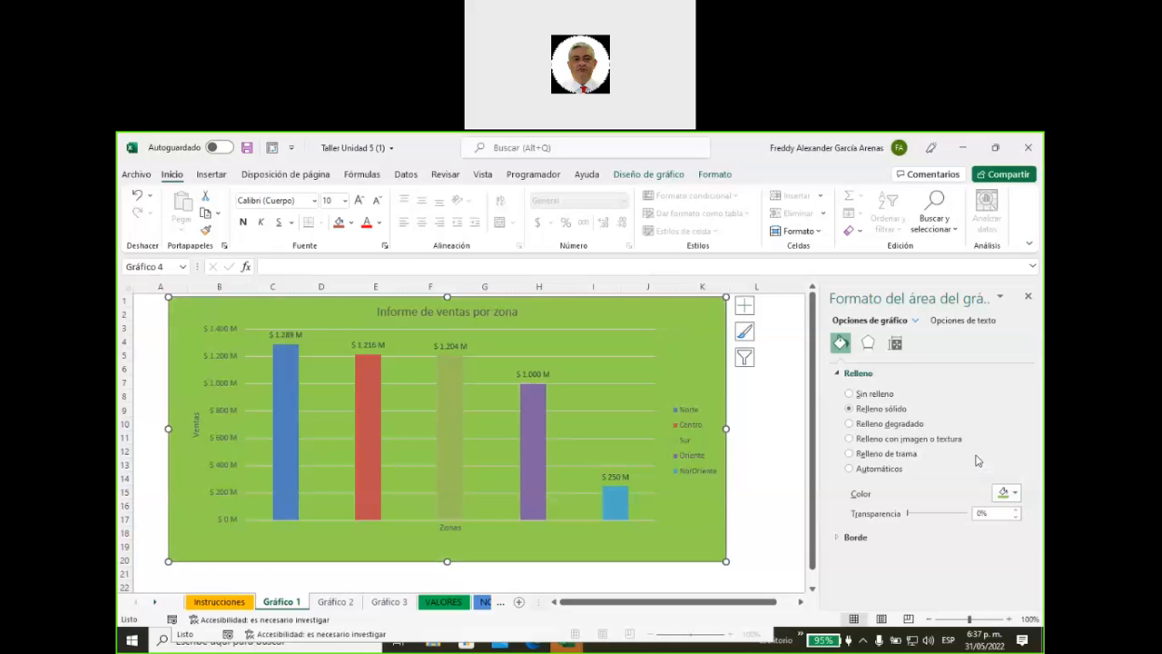
left_click(1006, 492)
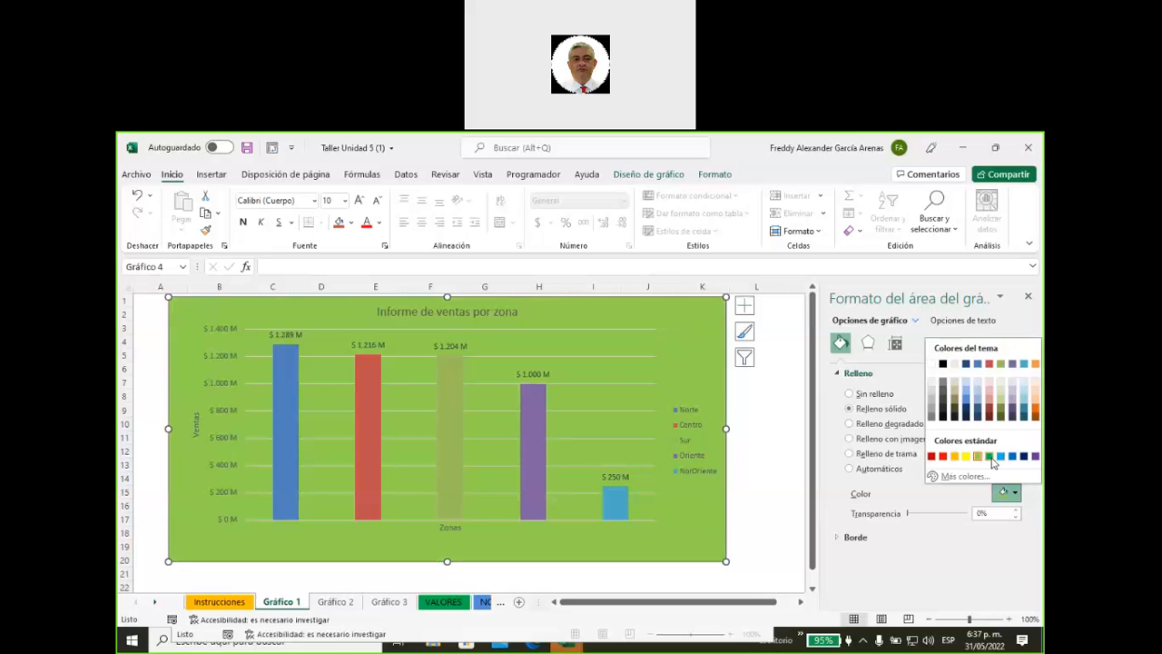
left_click(990, 457)
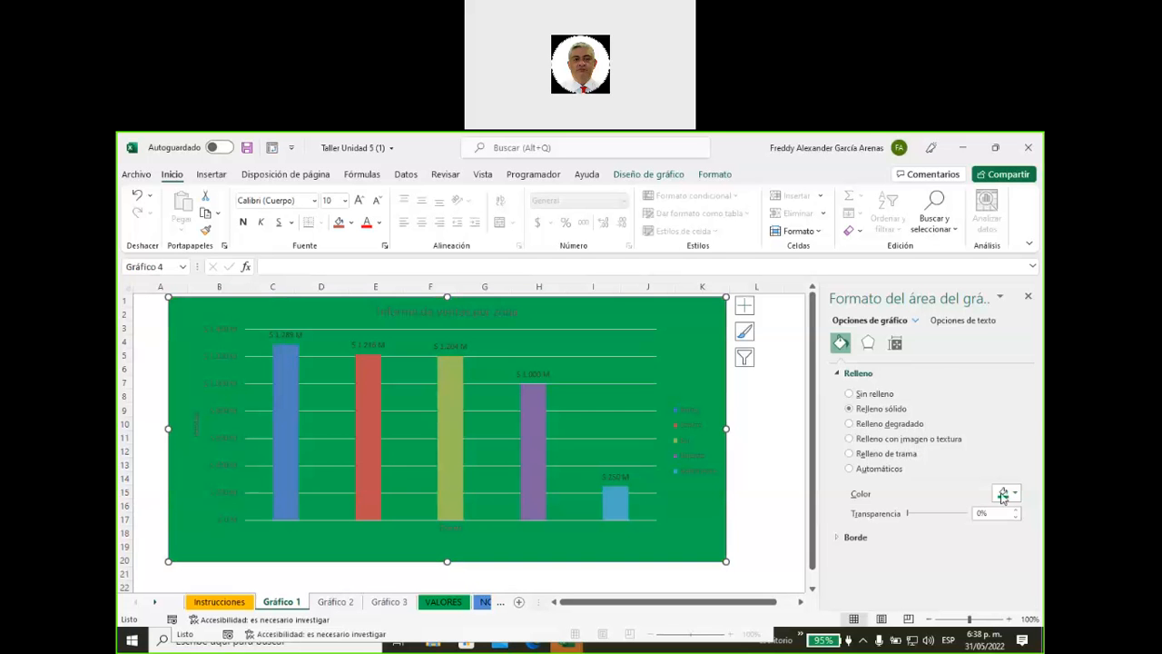
Step: Set the chart area's fill to the light olive green theme colour
left_click(1006, 492)
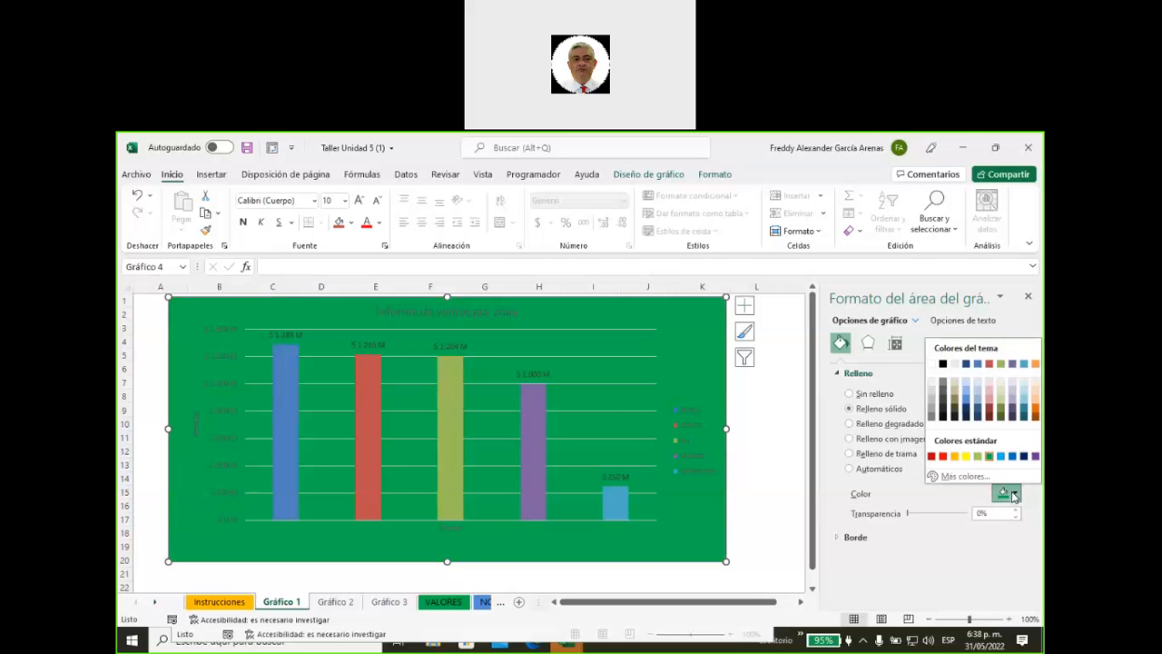
left_click(1002, 408)
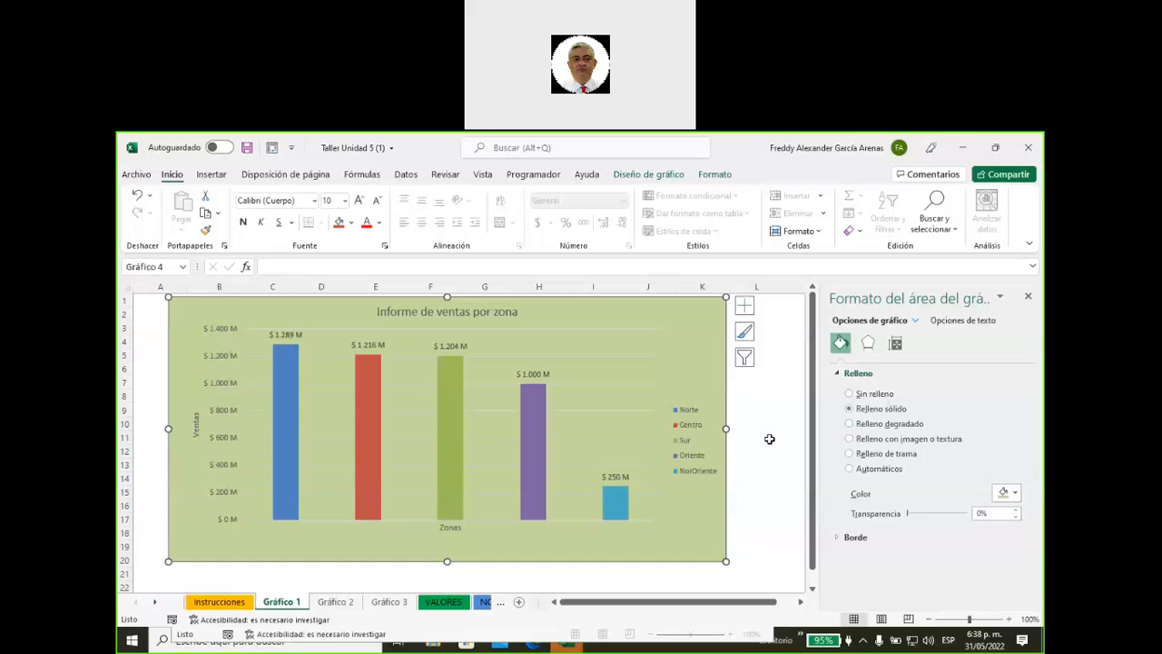
Step: Give the data labels above the columns a solid fill in the lightest olive green theme colour
left_click(533, 375)
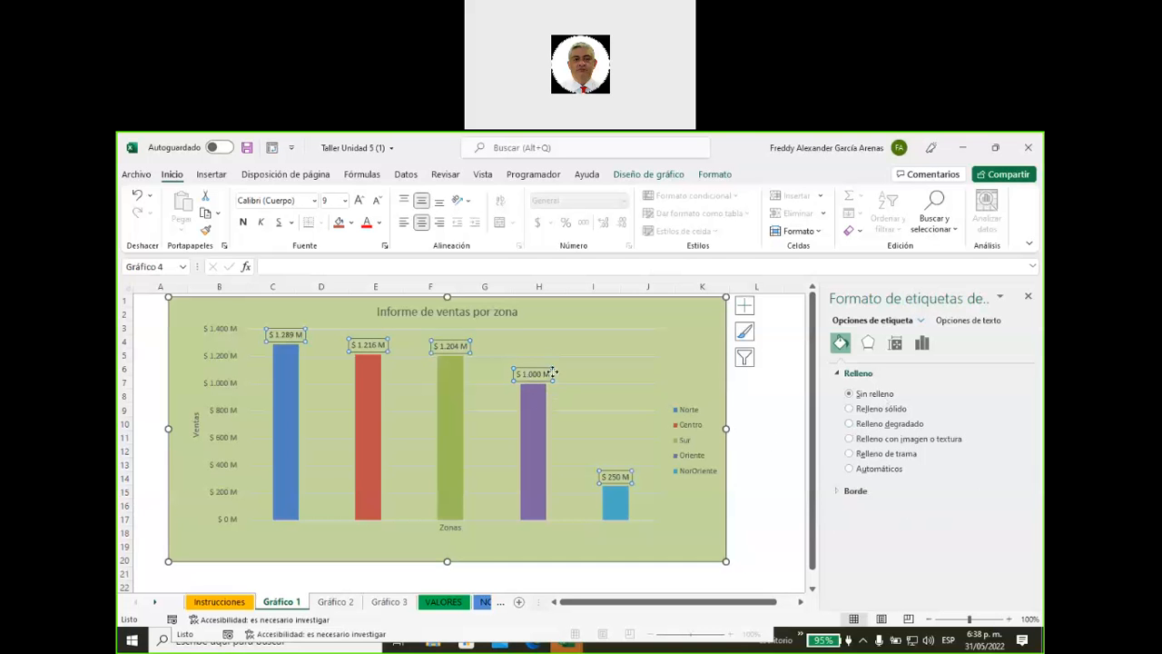
left_click(852, 424)
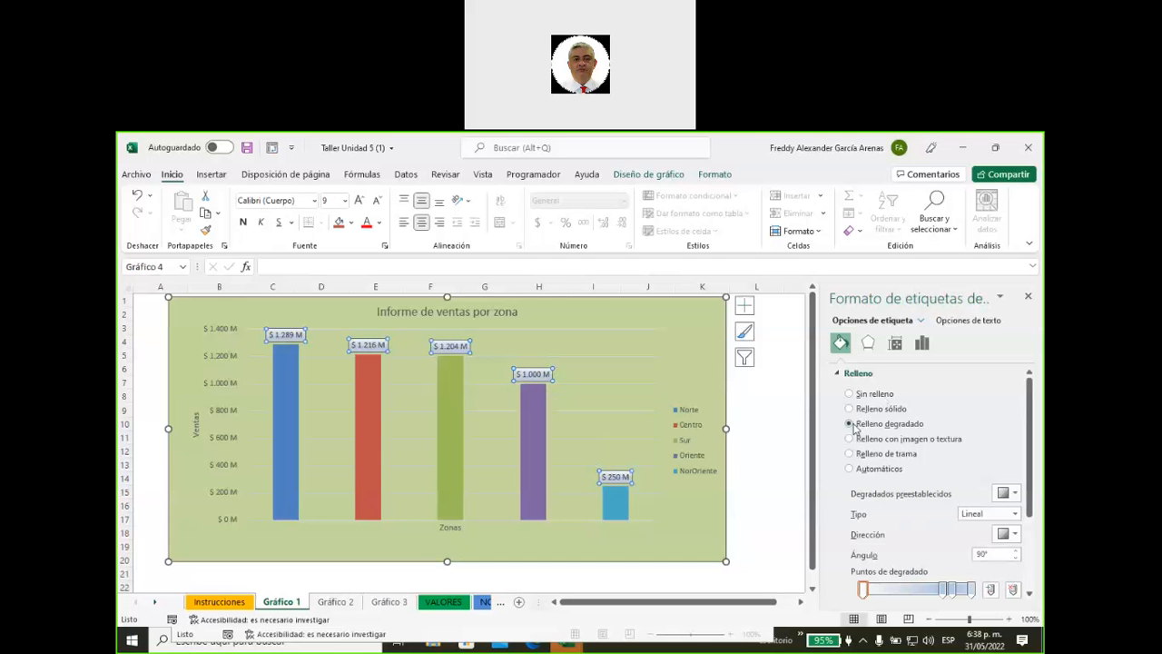
left_click(852, 410)
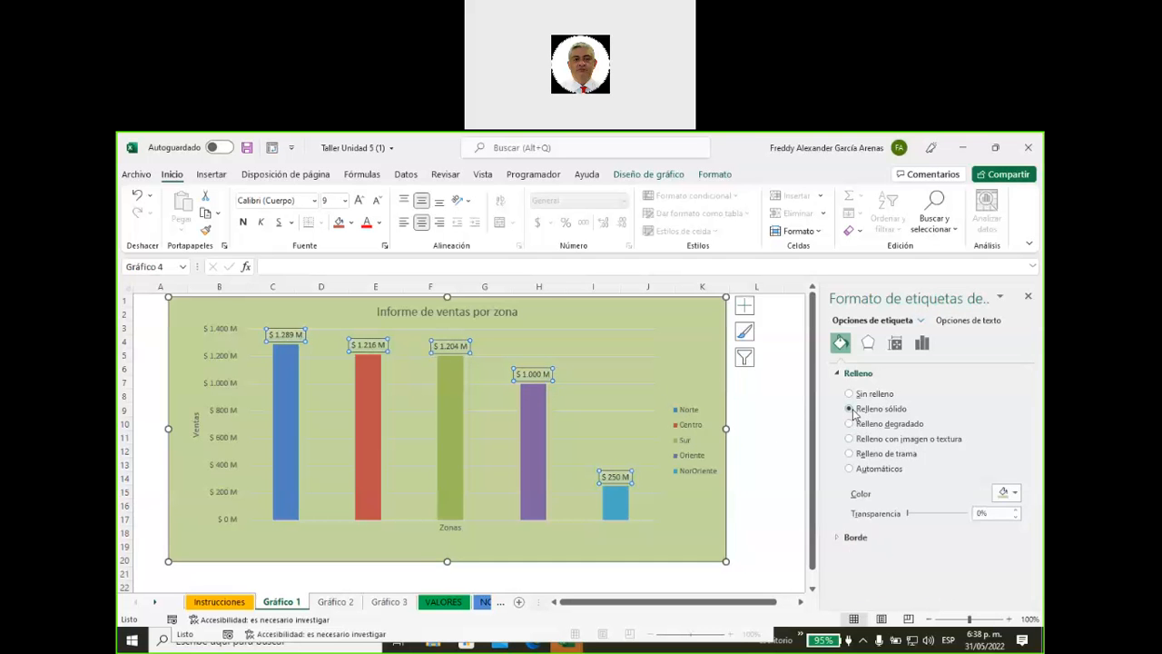
left_click(1015, 493)
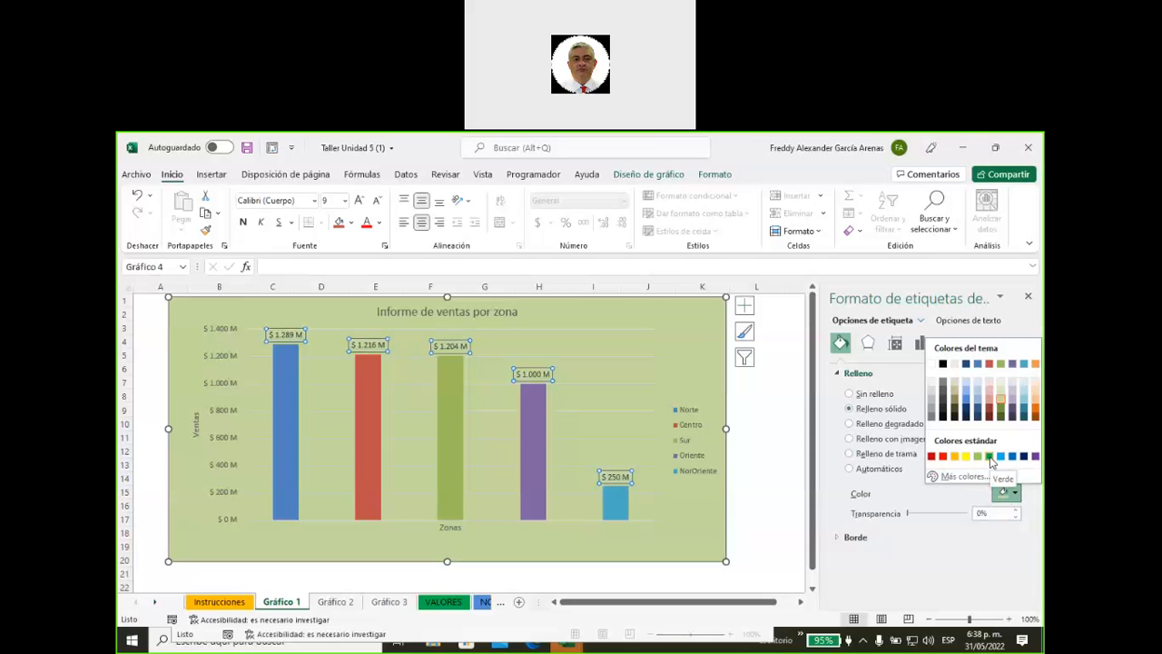
left_click(1002, 383)
left_click(770, 399)
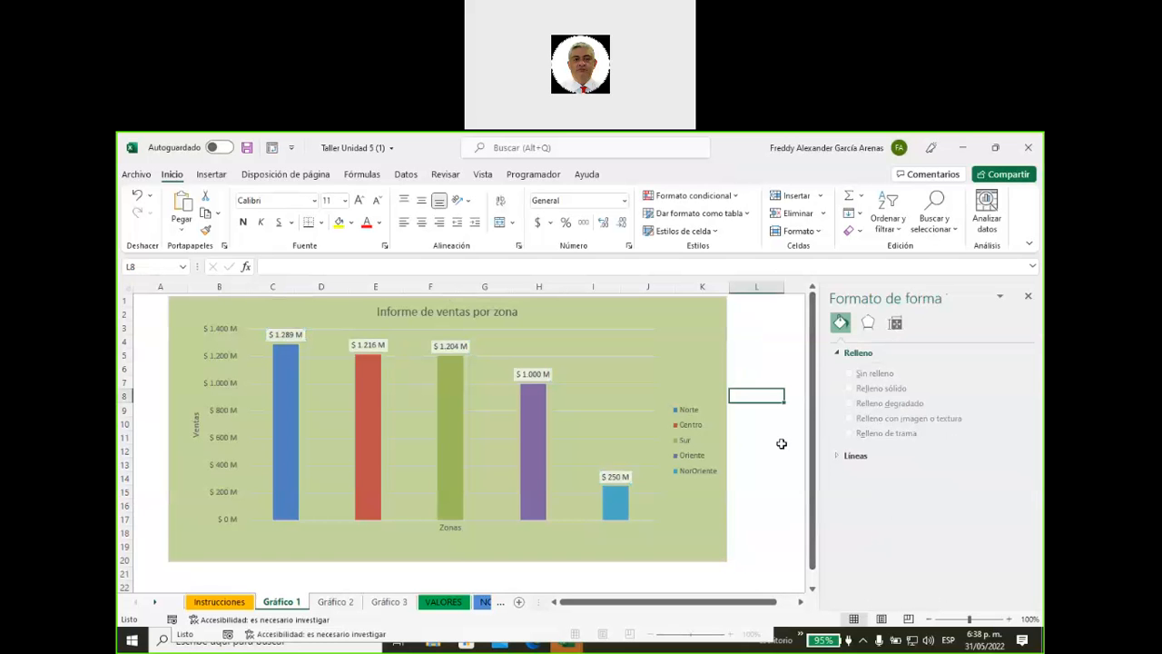
Step: Set the text colour of the column data labels to the standard dark blue
left_click(532, 378)
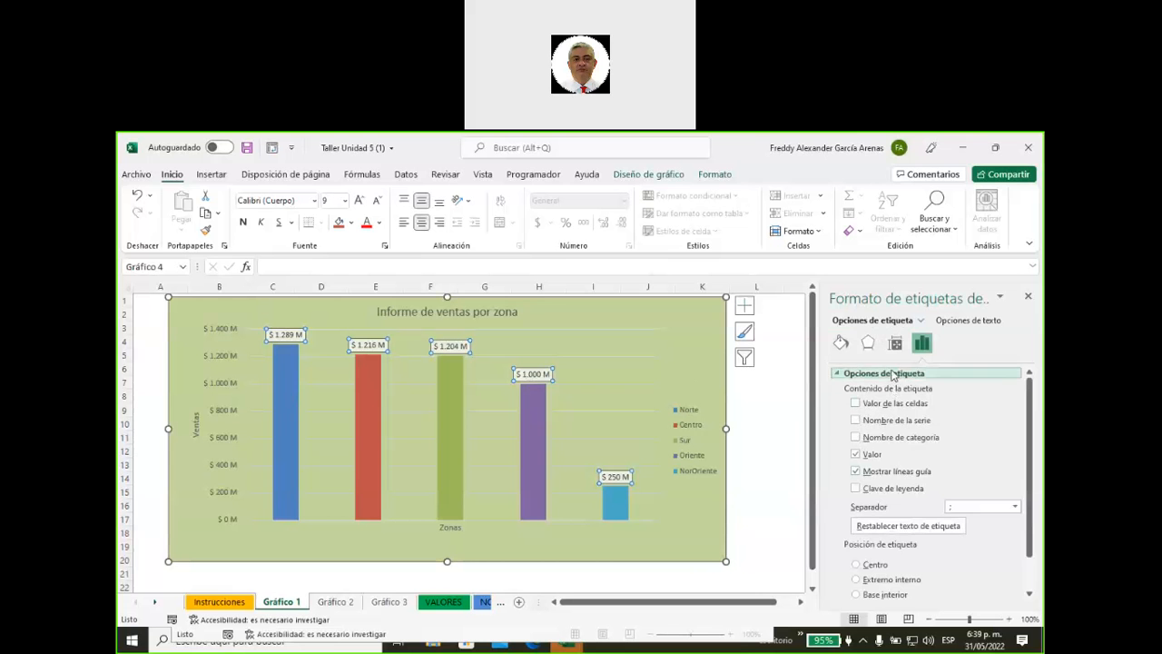
left_click(958, 322)
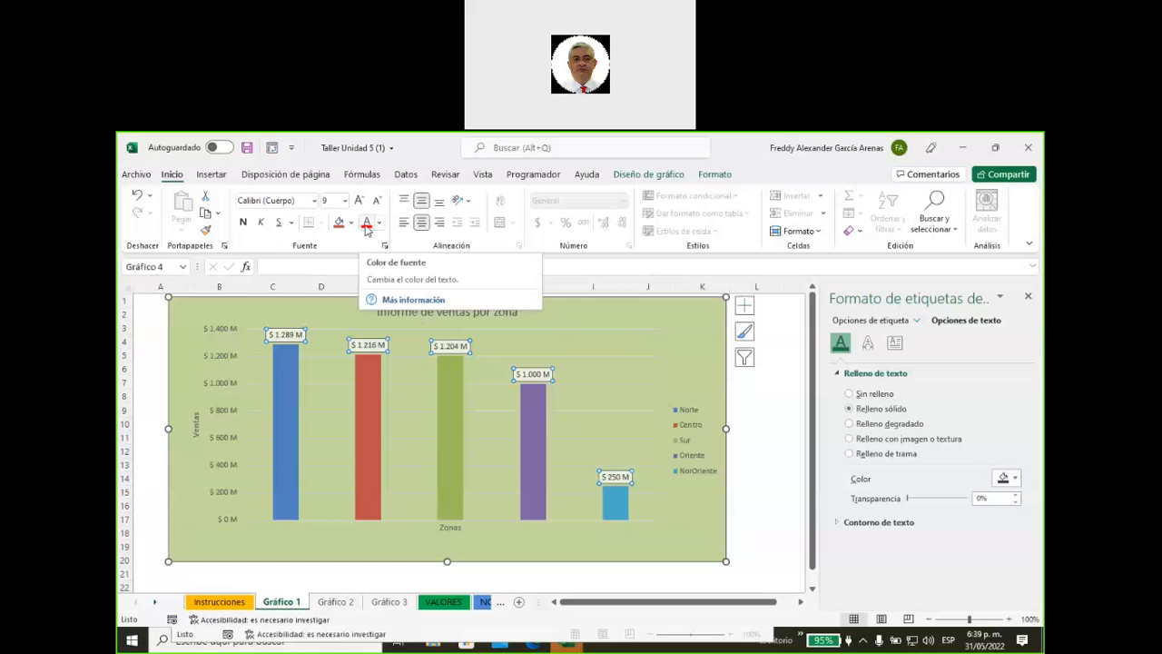
left_click(366, 223)
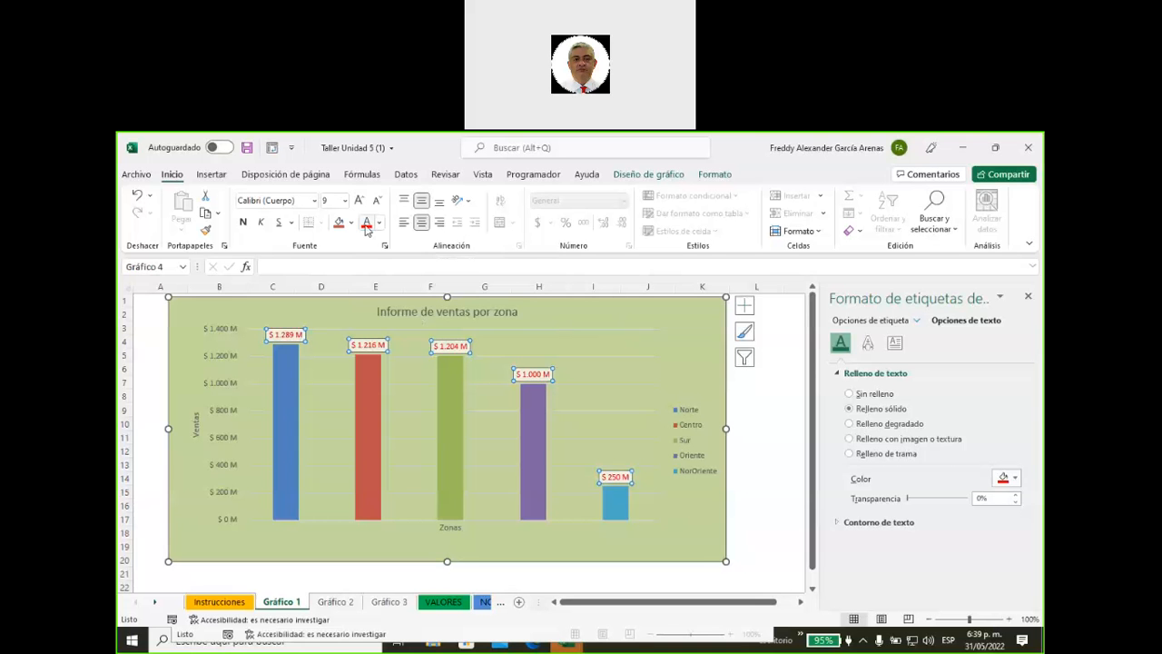
left_click(1015, 480)
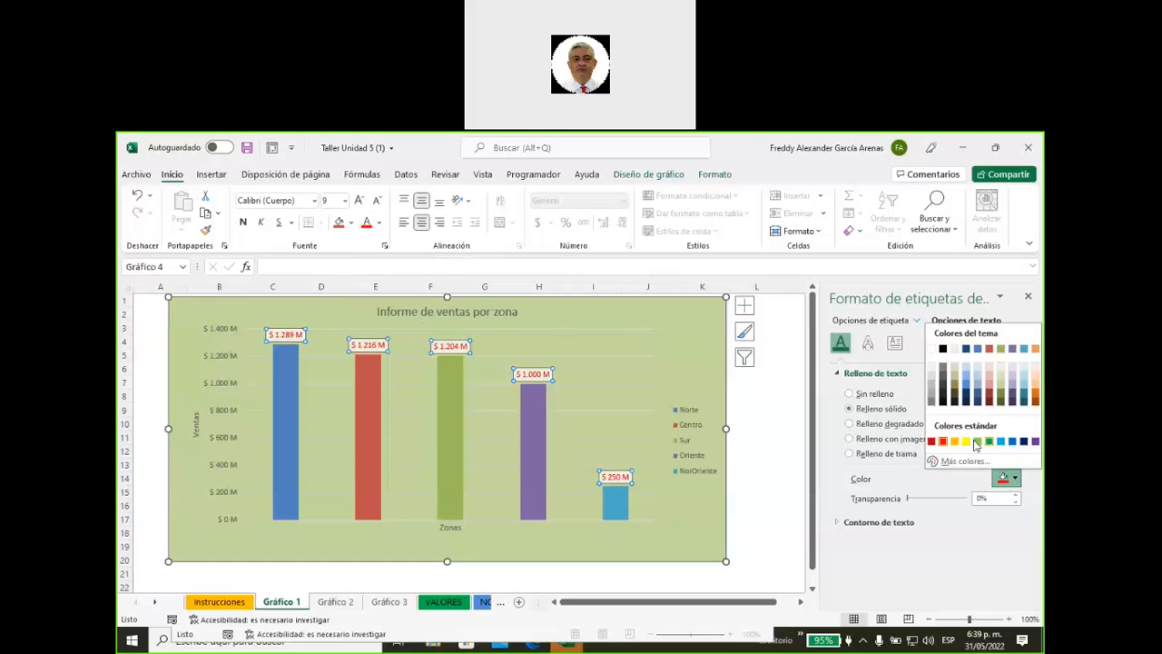
left_click(1023, 443)
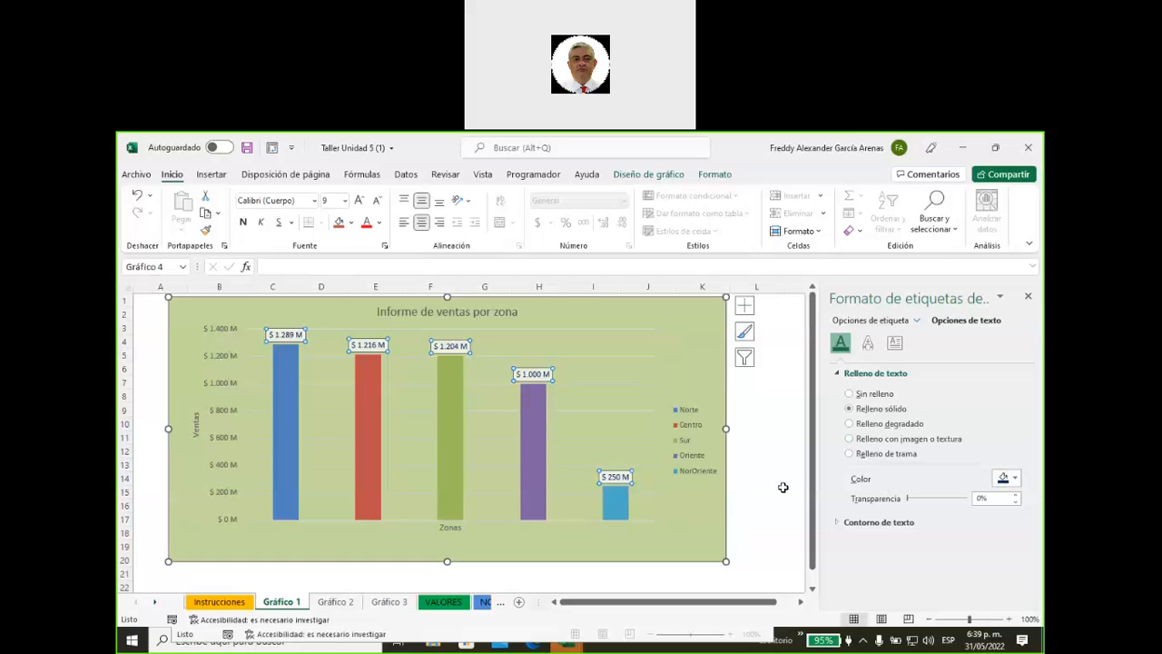
left_click(750, 428)
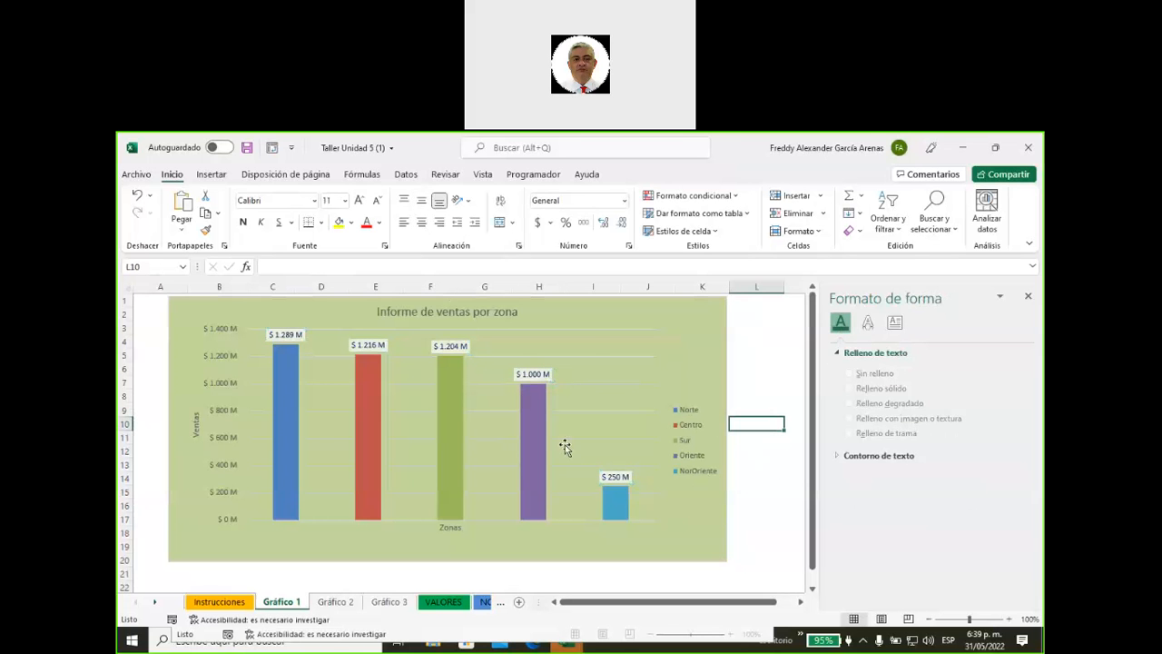
Step: Set the text fill of the chart title "Informe de ventas por zona" to standard green
left_click(464, 315)
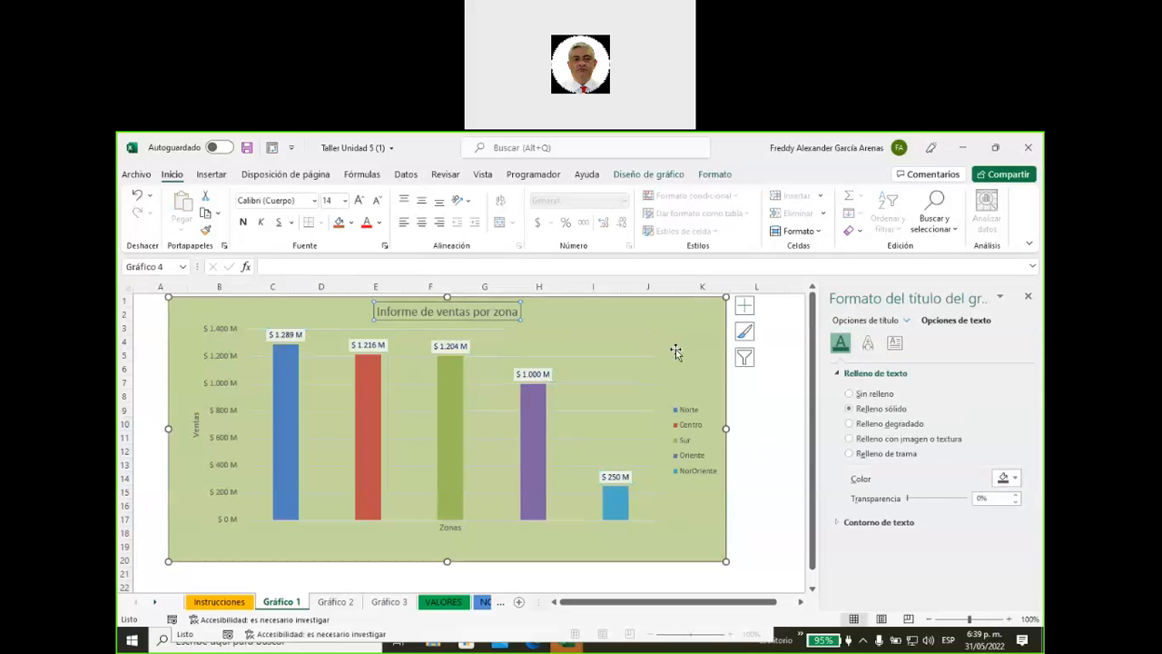
left_click(713, 175)
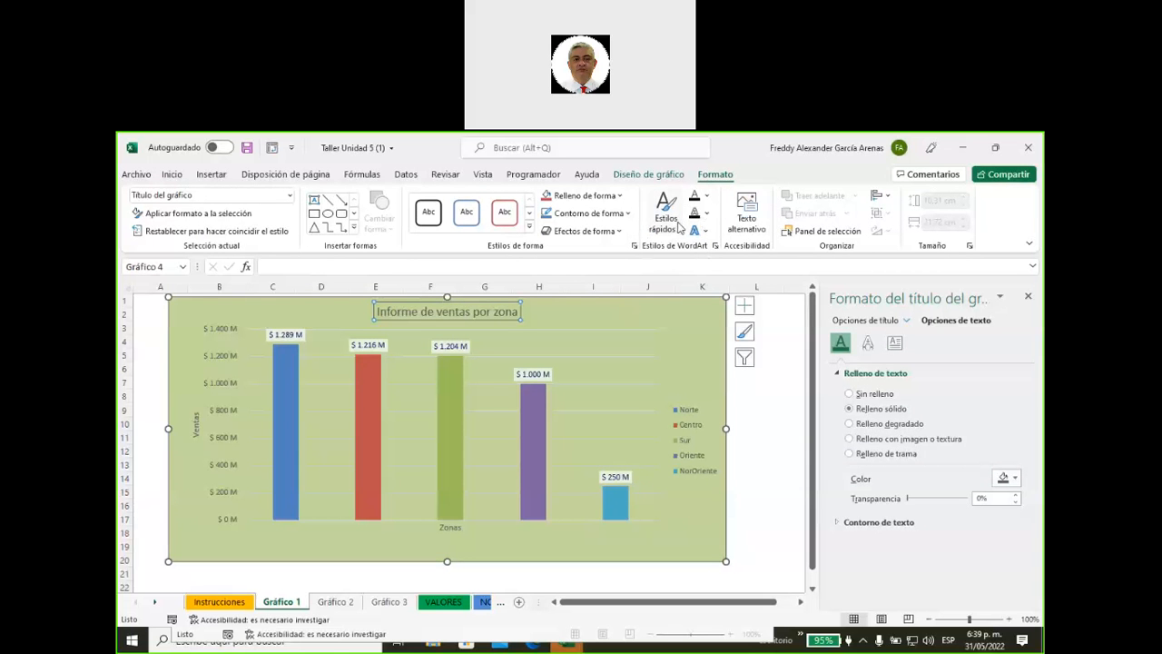
left_click(708, 198)
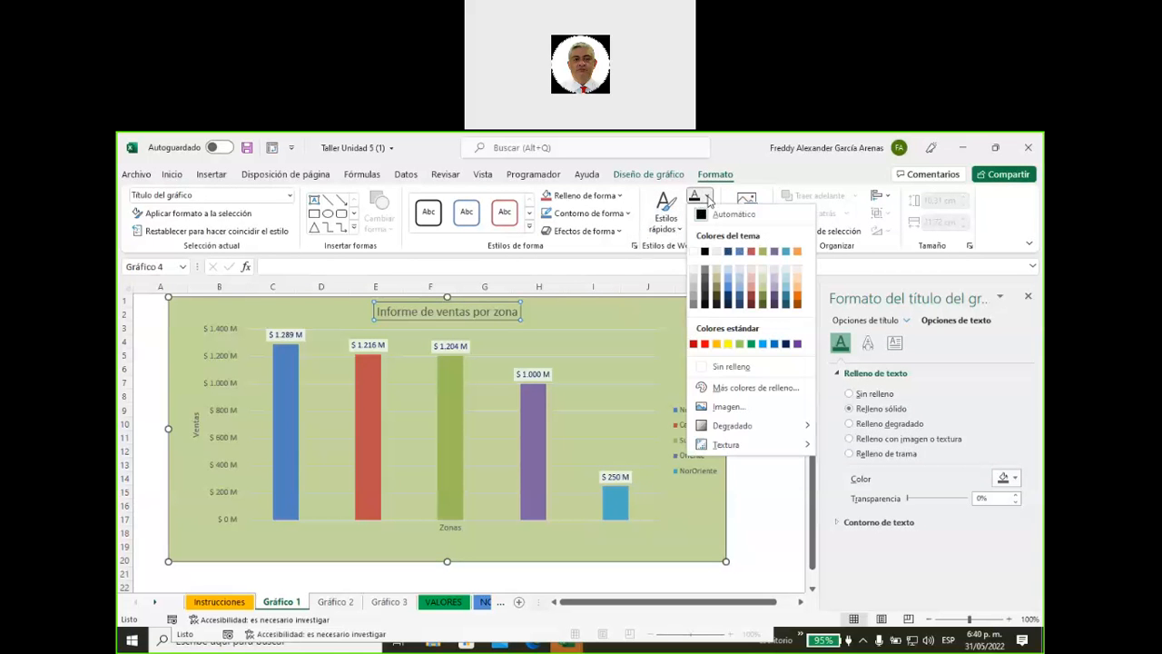
left_click(751, 346)
left_click(759, 422)
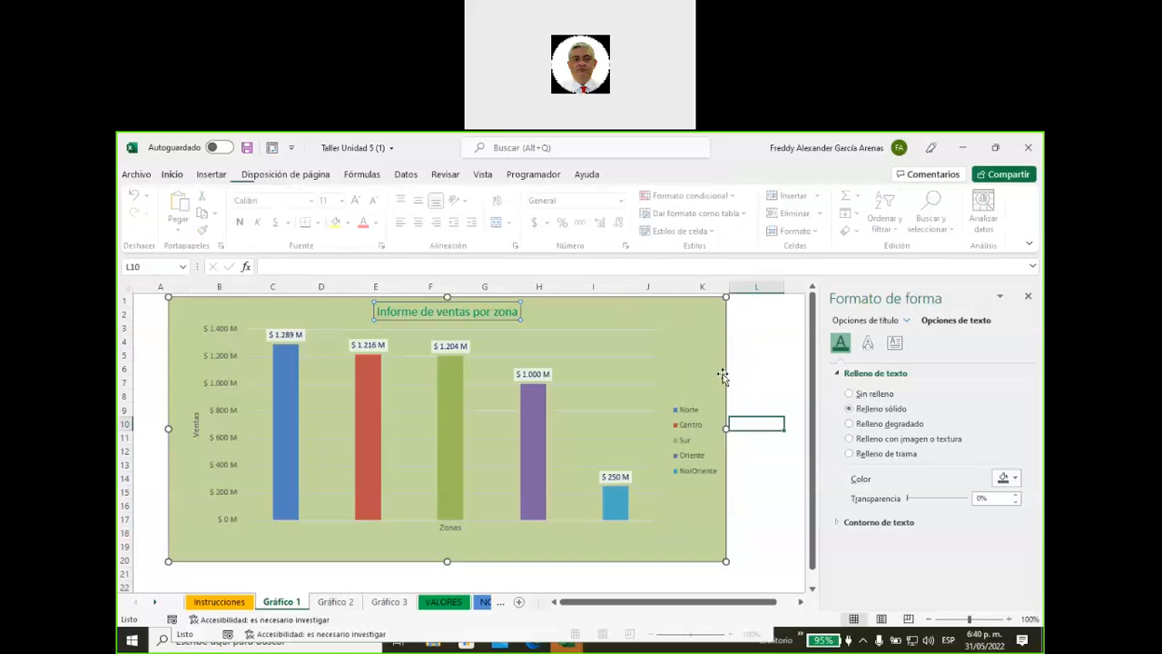
left_click(413, 315)
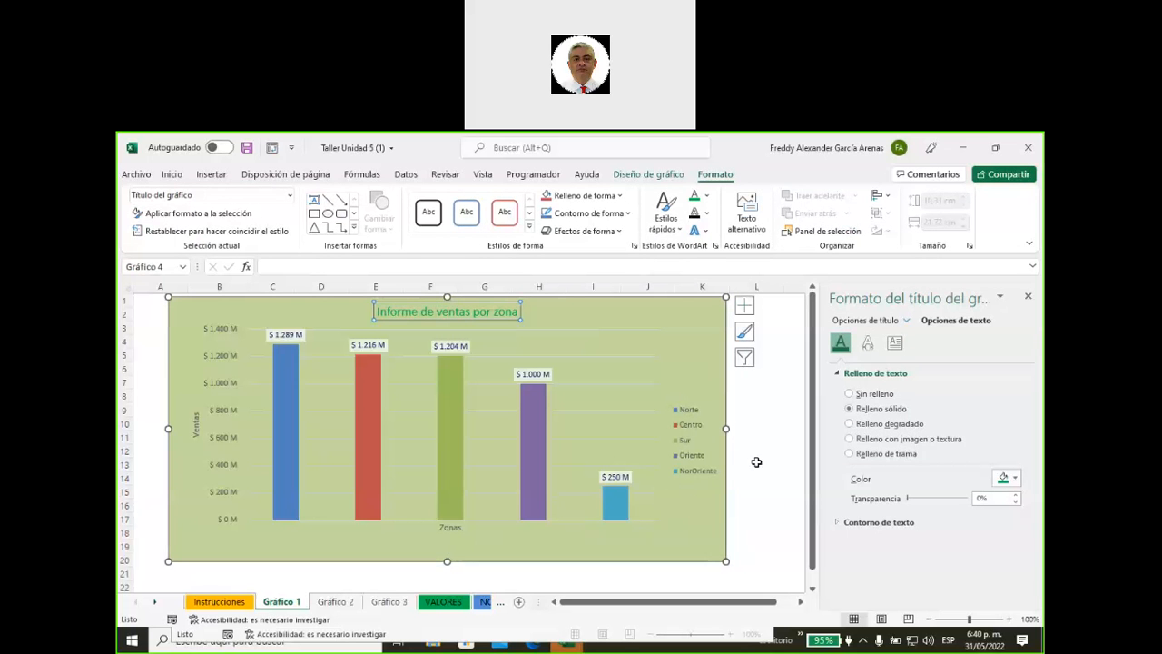
left_click(774, 432)
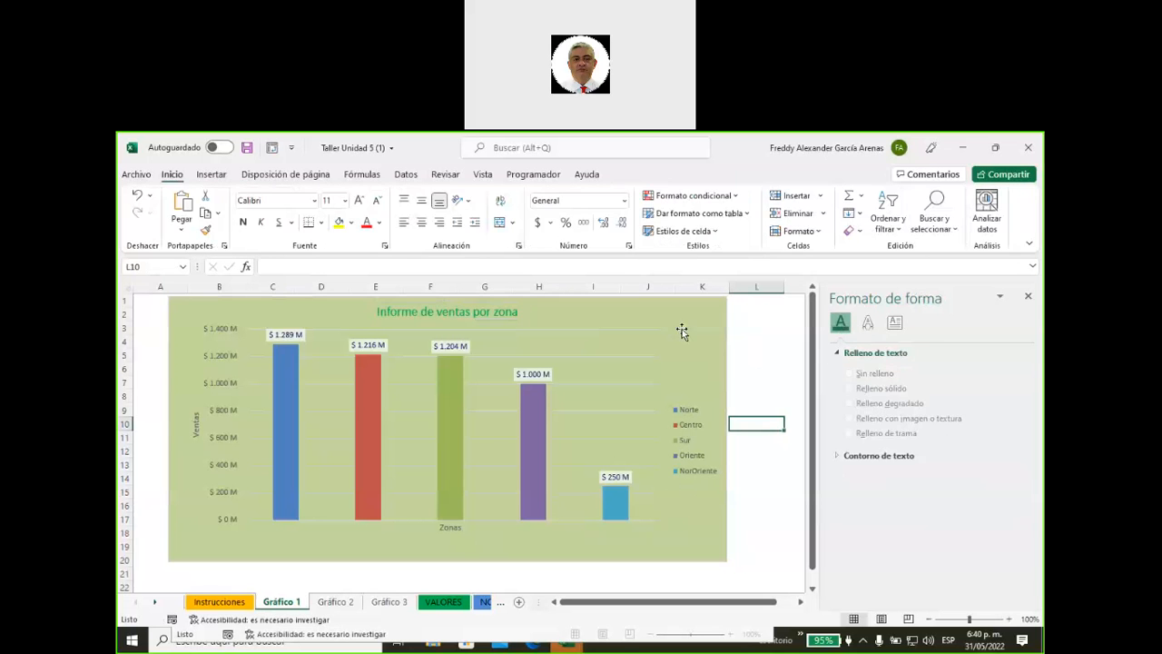
Step: Review the chart's list of elements and move the chart to start at column D, beside the Zona and Ventas table
left_click(720, 310)
left_click(743, 308)
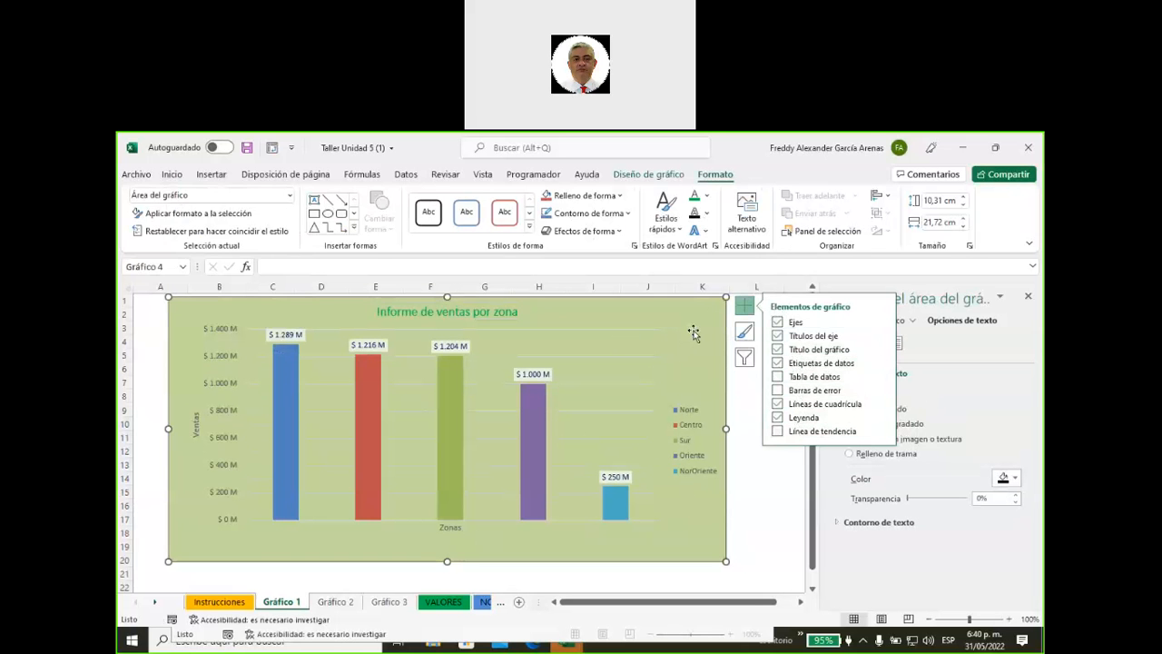
left_click(745, 306)
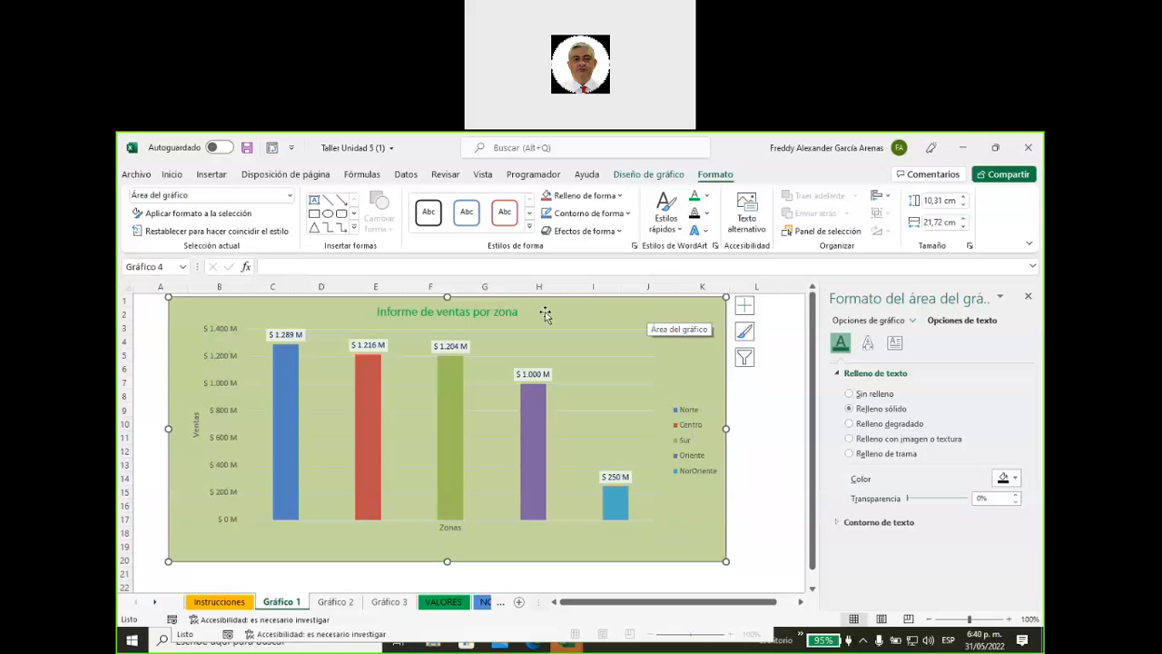
left_click_drag(545, 313, 675, 315)
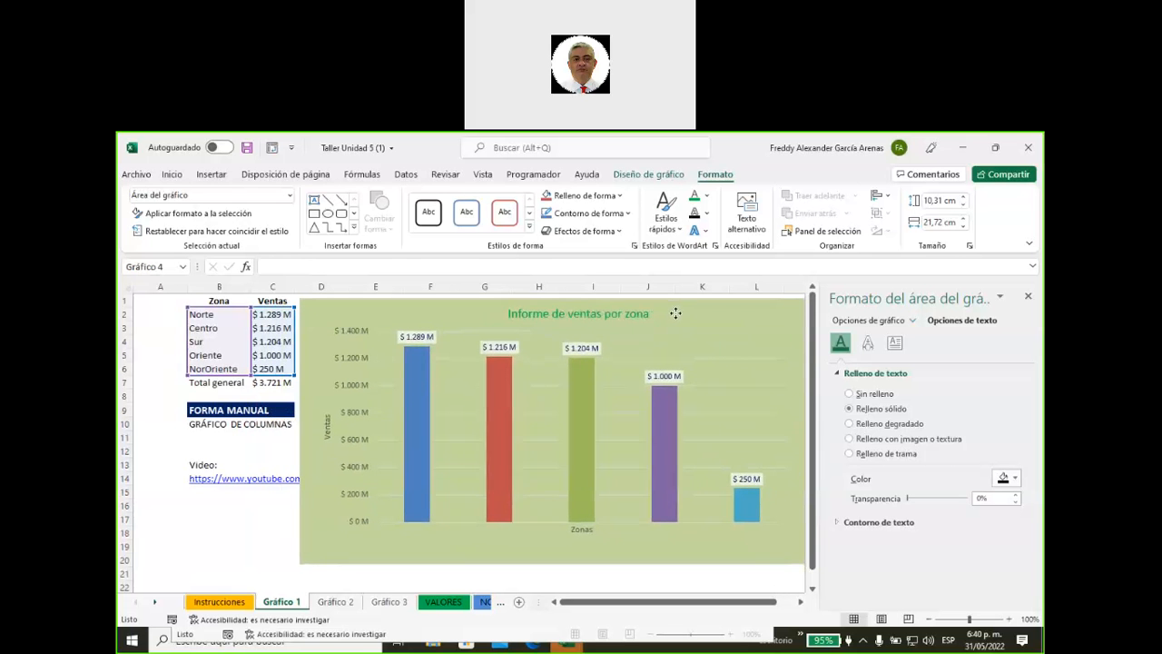
Step: Open the Gráfico 2 sheet and review the monthly units table and the column chart instructions below it
left_click(334, 602)
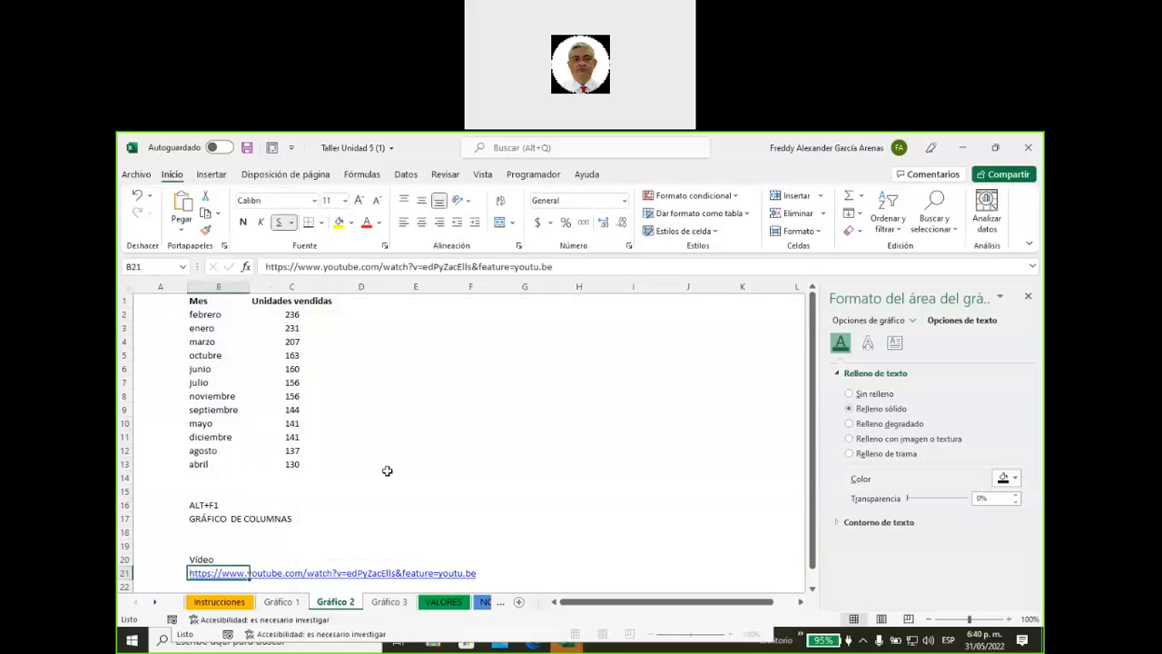
left_click(204, 504)
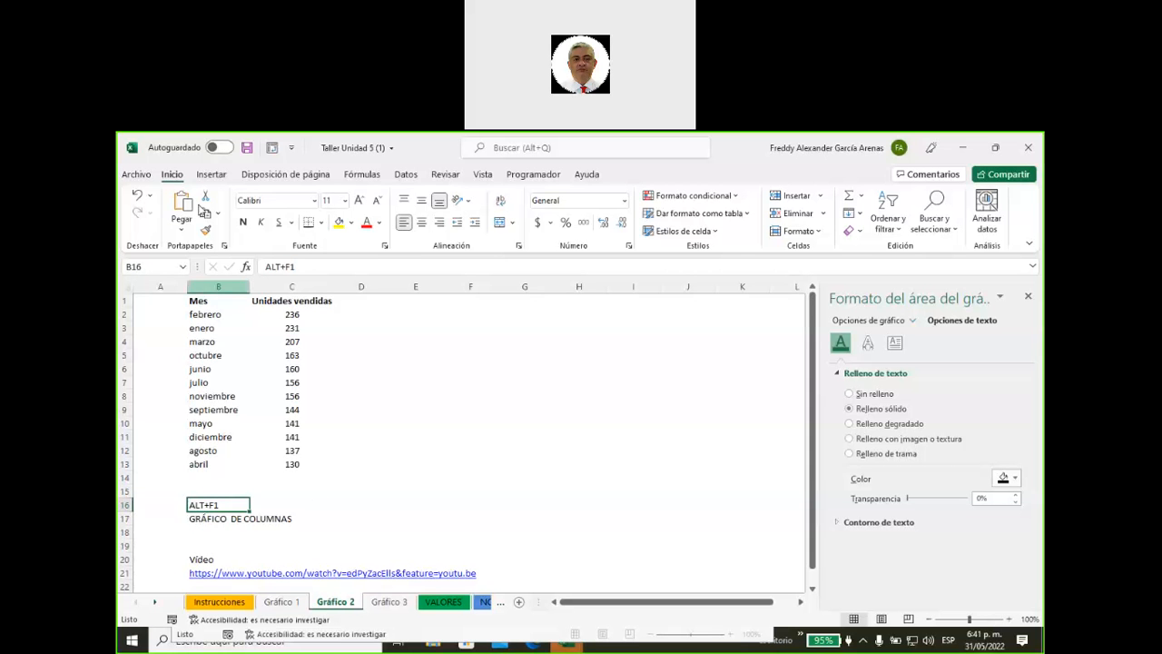
left_click(214, 179)
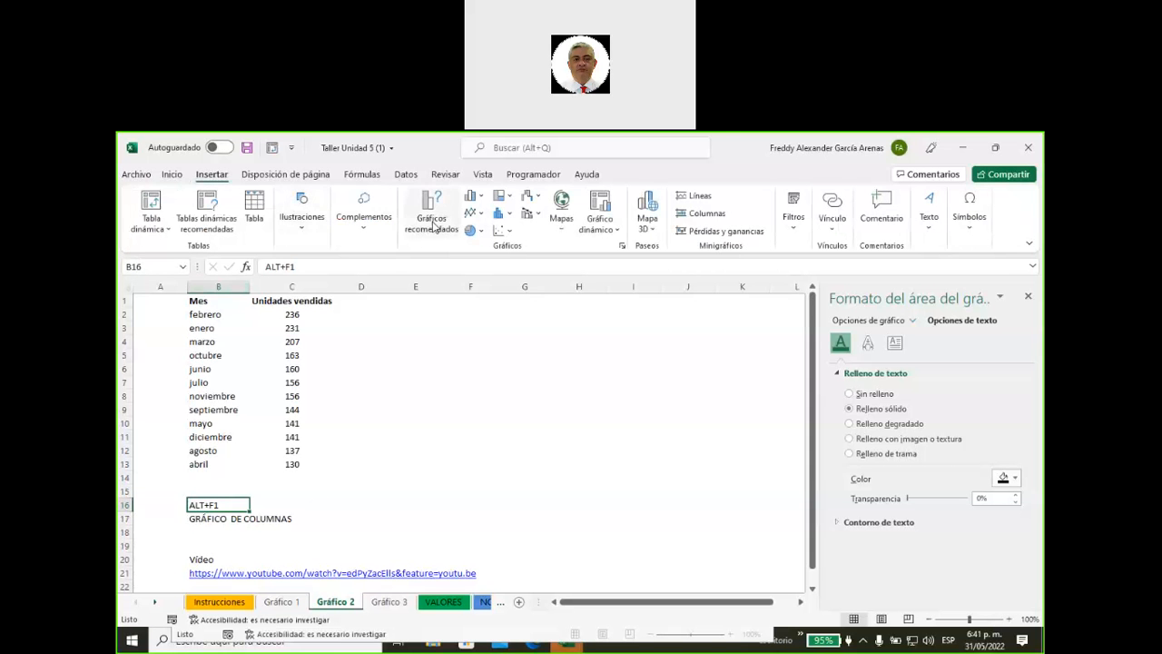
left_click(355, 395)
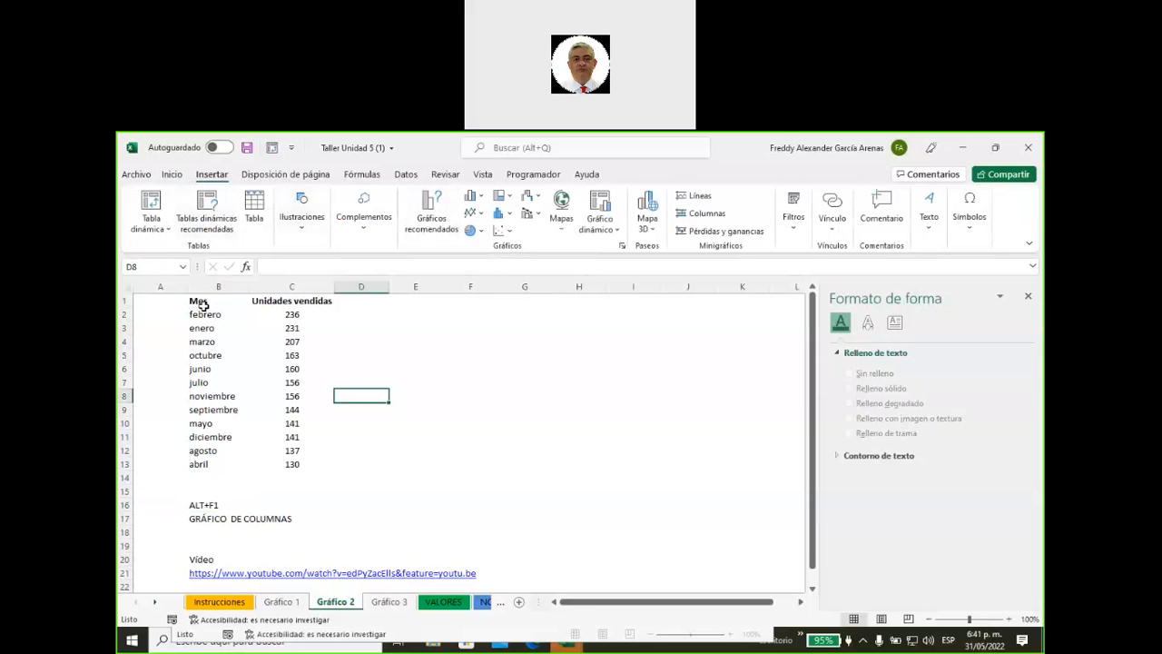
left_click(243, 519)
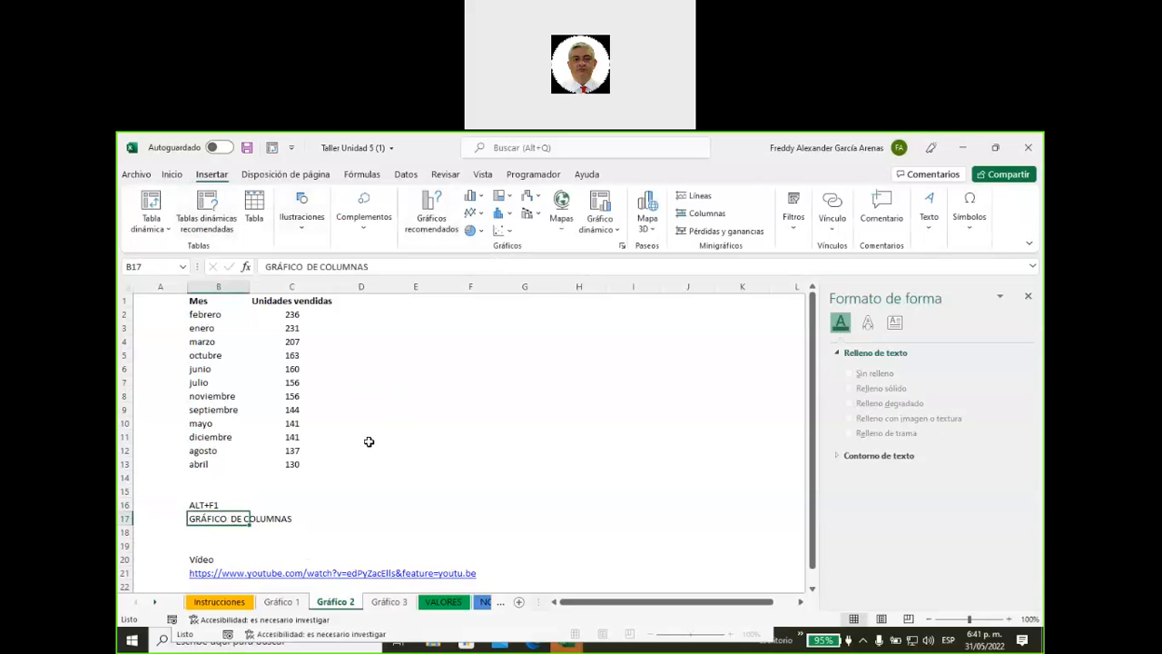
Step: Set up a custom sort of the Mes and Unidades vendidas table, B1:C13, by the Mes column
left_click_drag(197, 301, 270, 464)
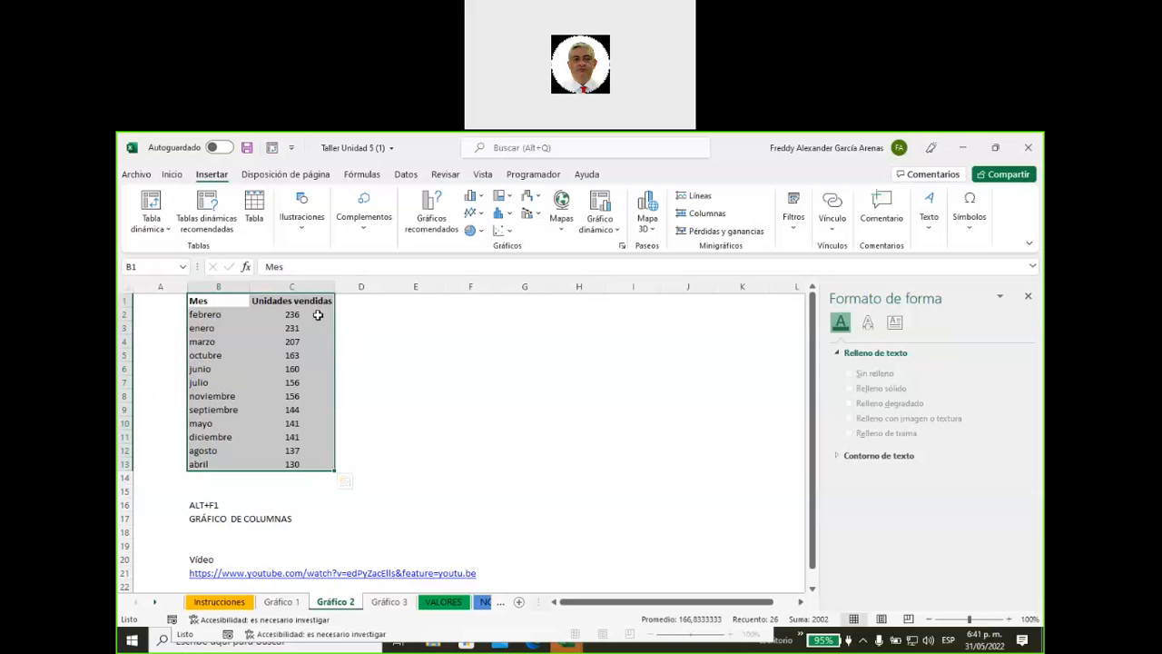
left_click(175, 177)
left_click(893, 225)
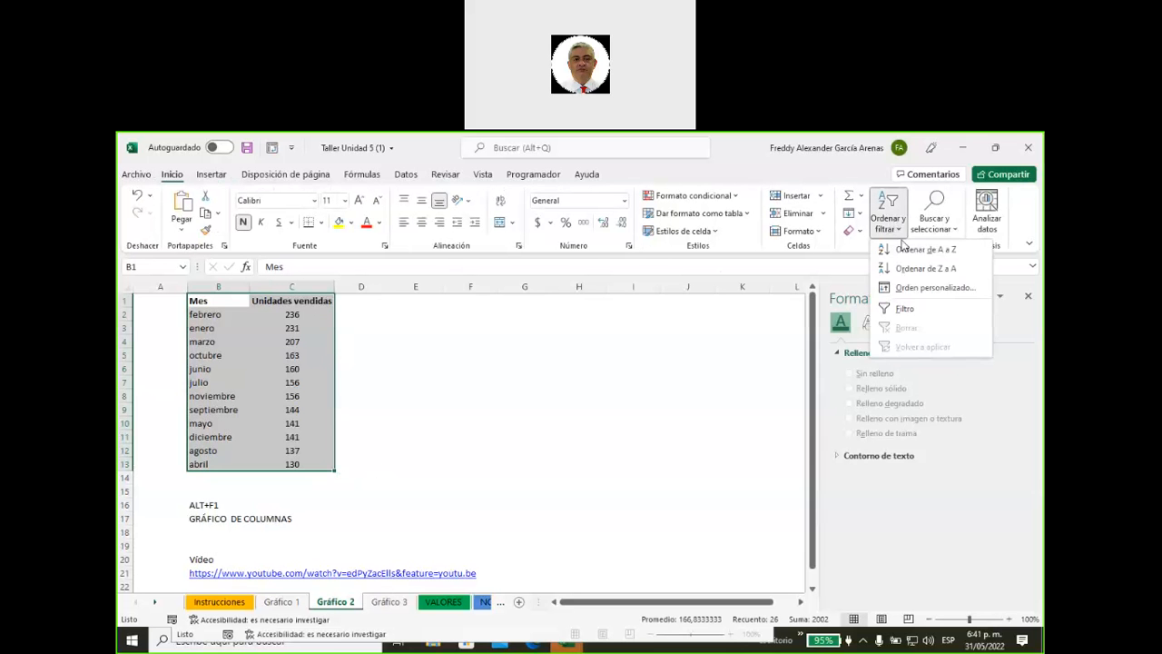
left_click(915, 288)
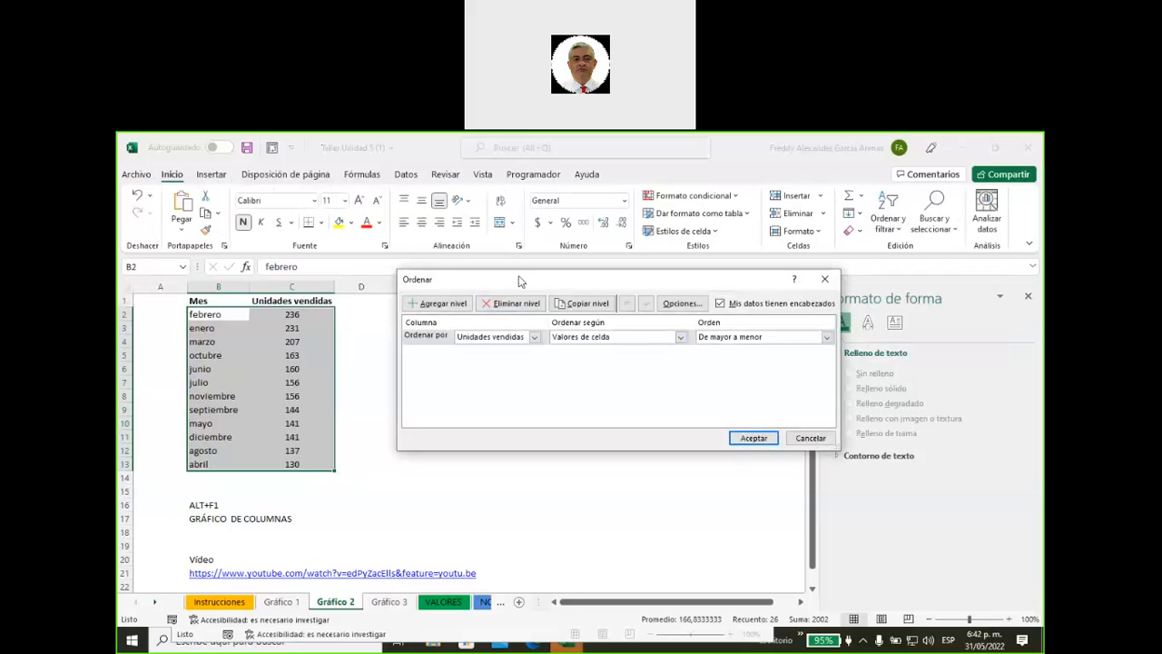
left_click_drag(518, 281, 491, 314)
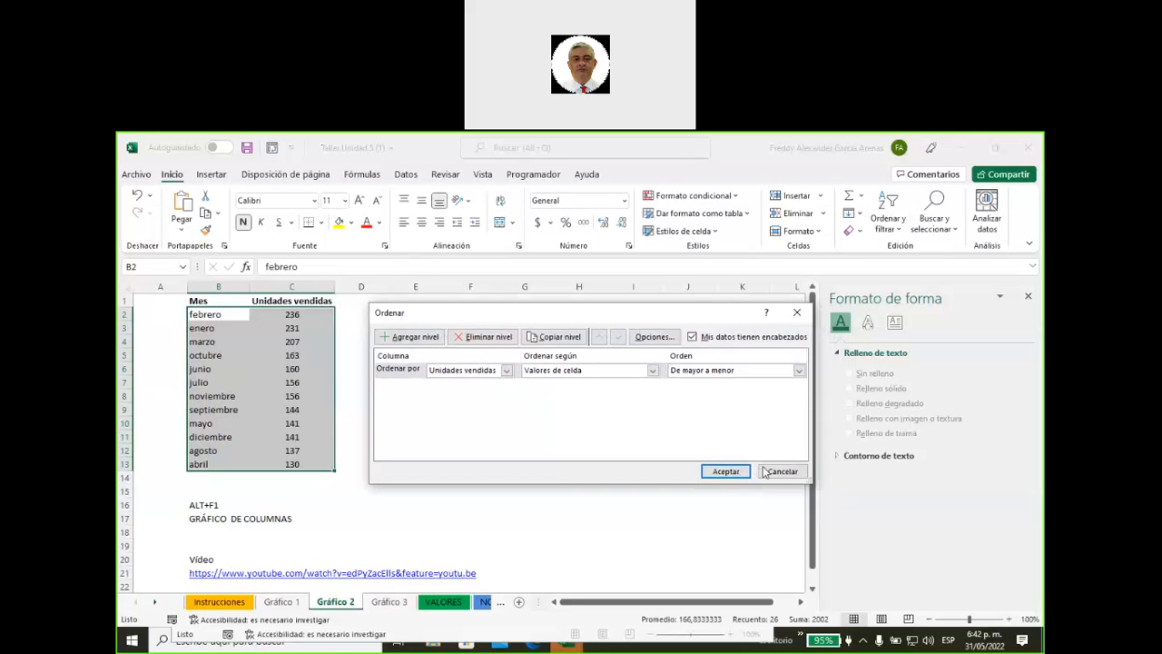
left_click(507, 371)
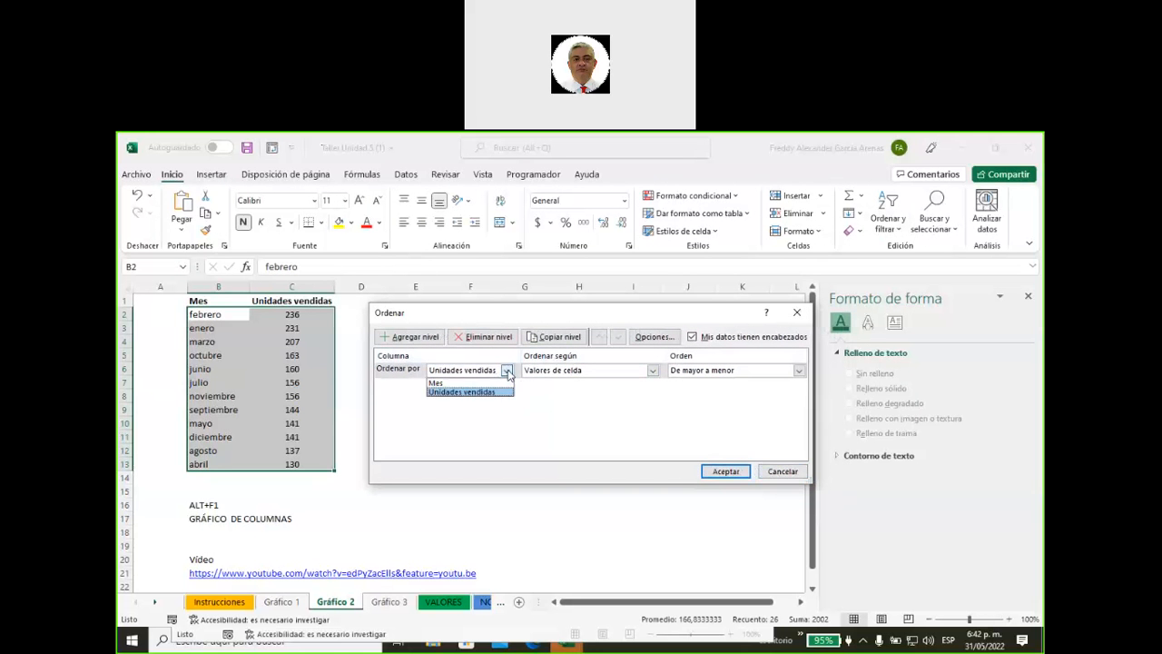
left_click(473, 383)
Step: Set the sort order to the custom list enero, febrero, marzo, abril and so on, and apply the sort
left_click(799, 370)
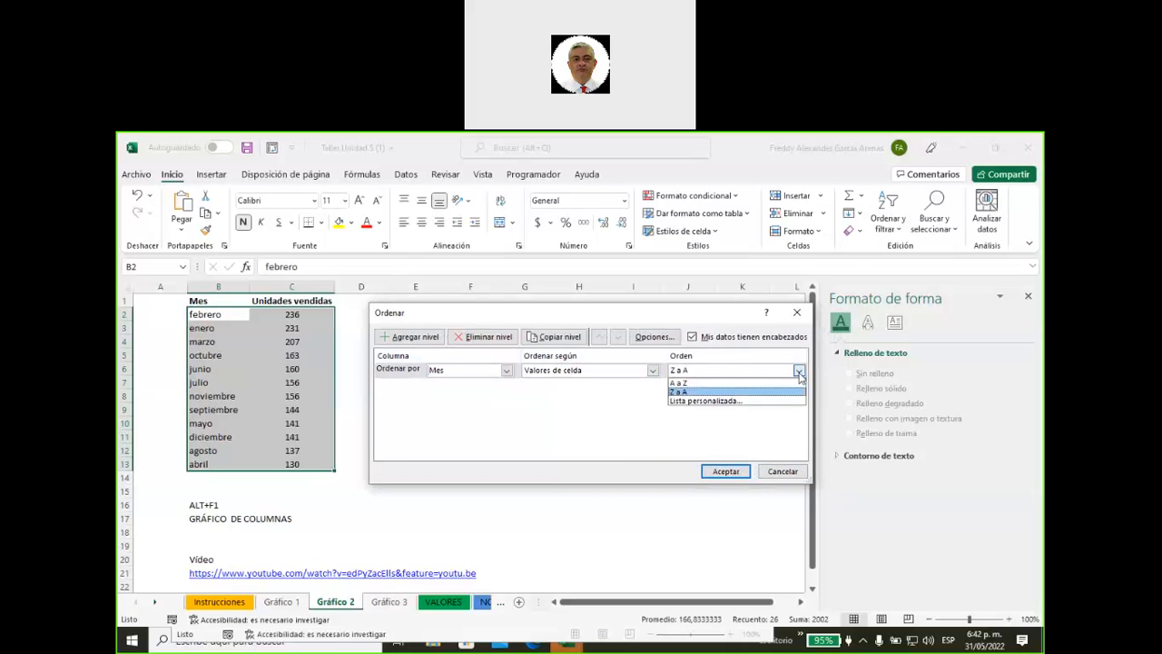
left_click(761, 405)
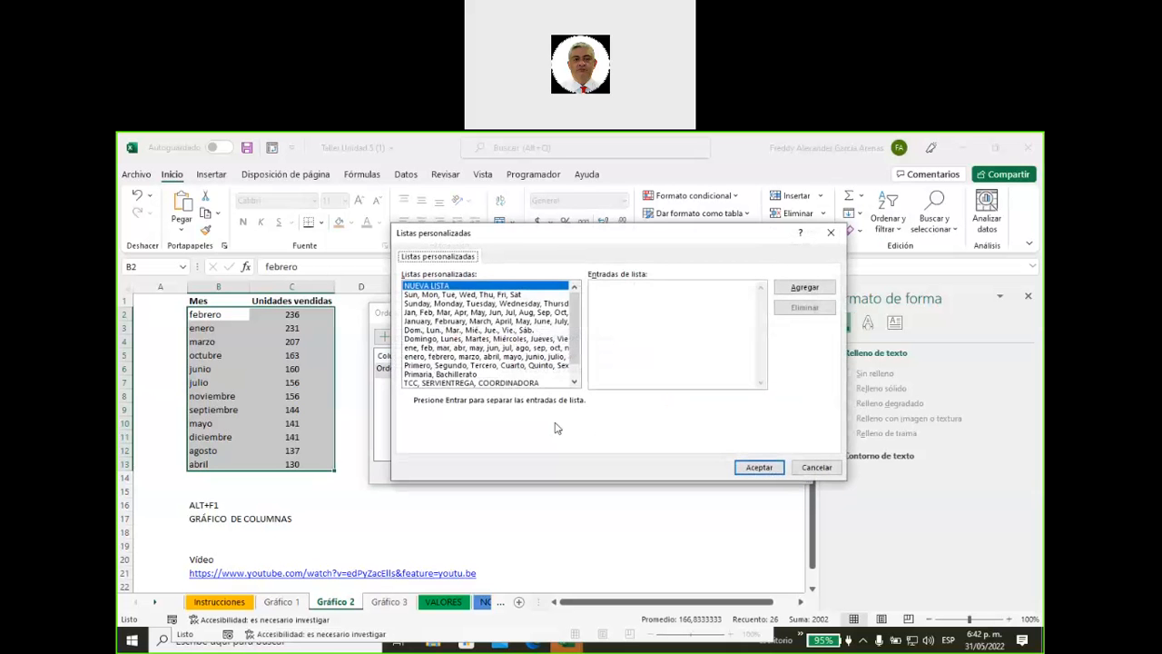
left_click(461, 357)
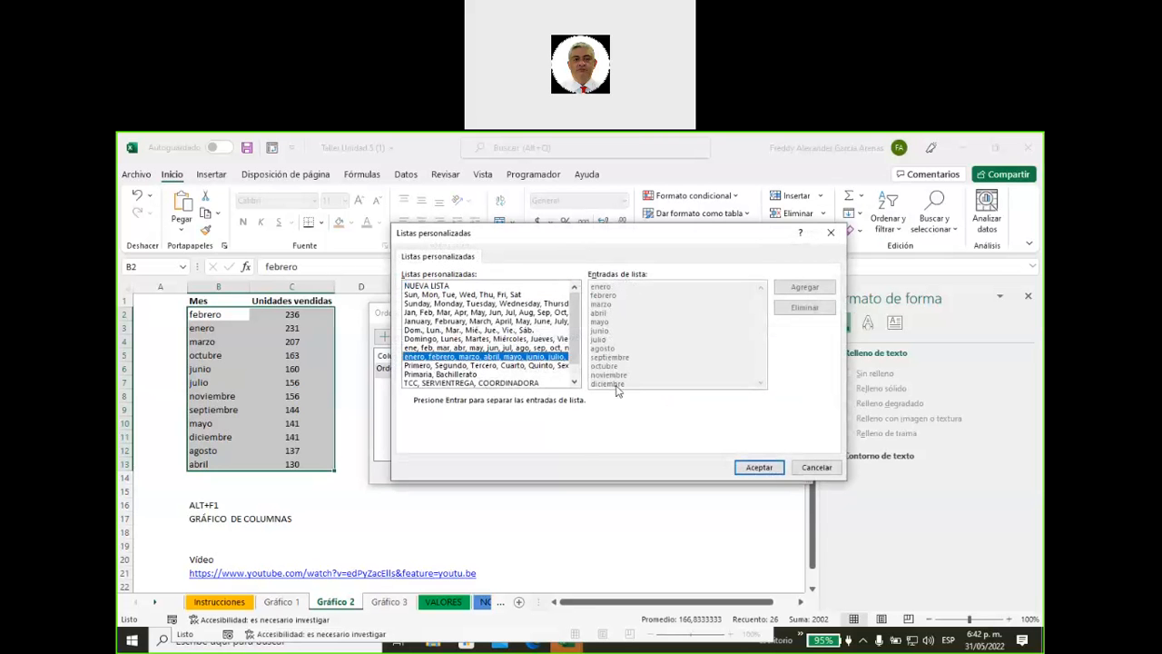
left_click(755, 469)
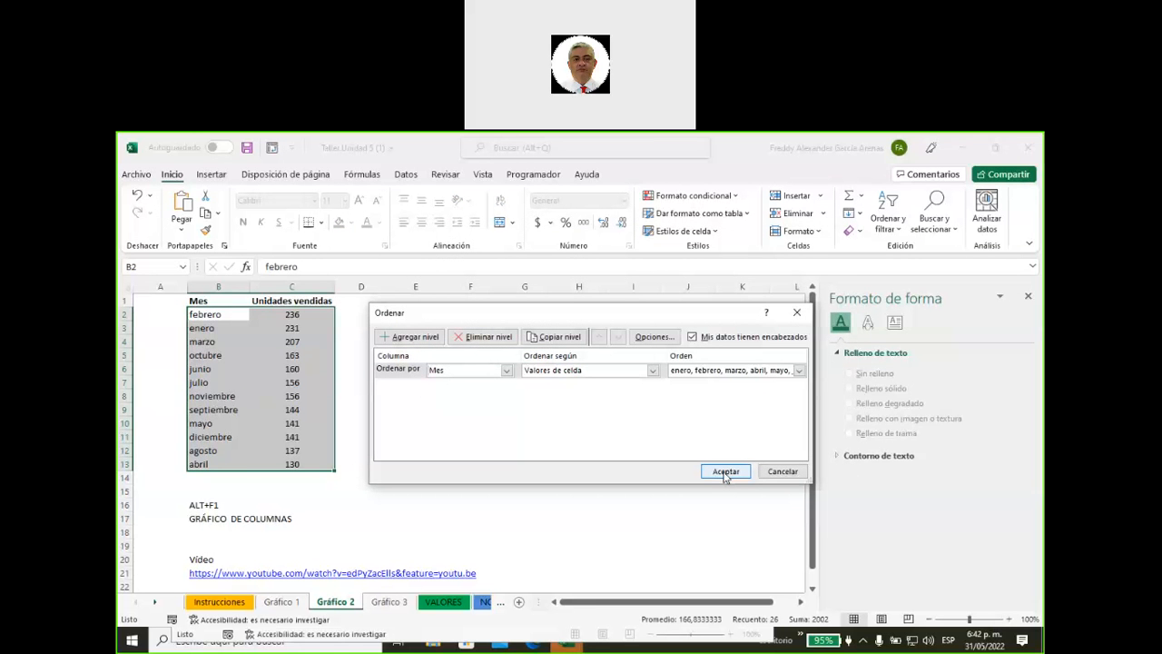
left_click(725, 472)
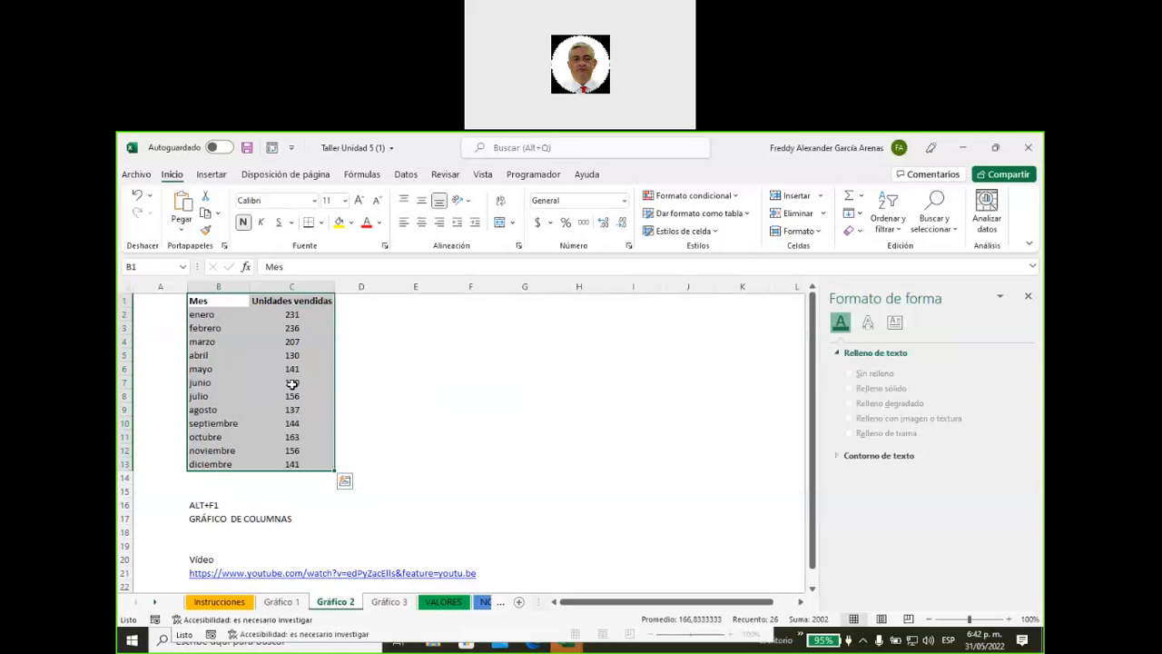
Step: Preview the recommended Pareto, Embudo and Áreas apiladas charts for the sorted table and insert the Columnas agrupadas chart
left_click(212, 175)
left_click(432, 227)
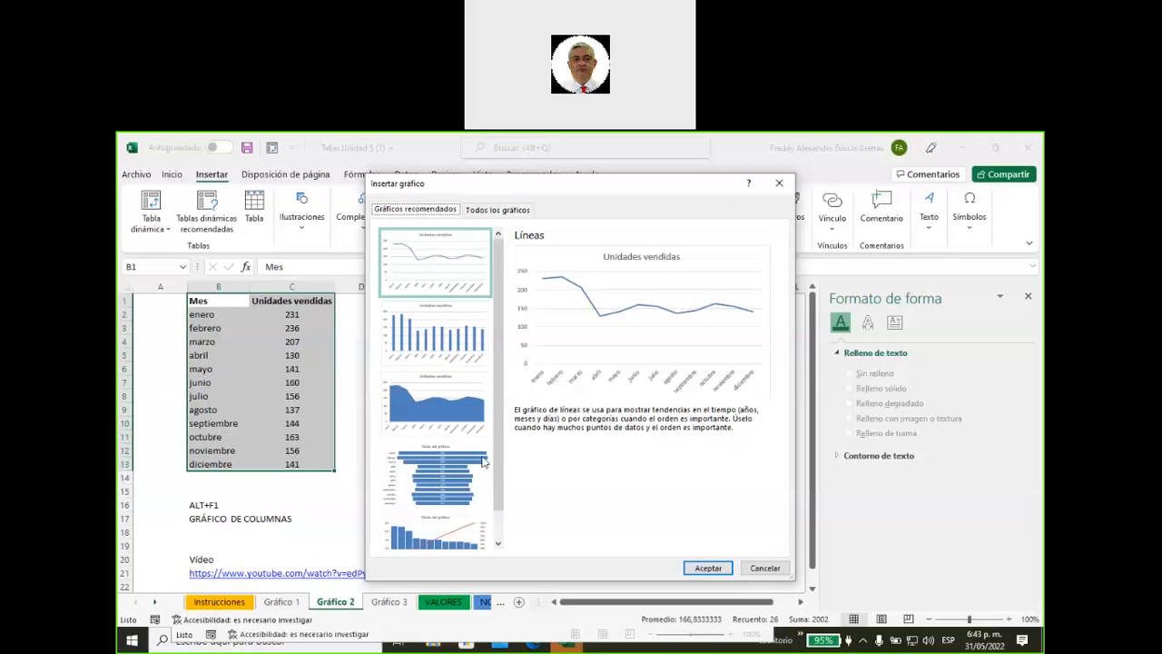
scroll(493, 475, "down", 2)
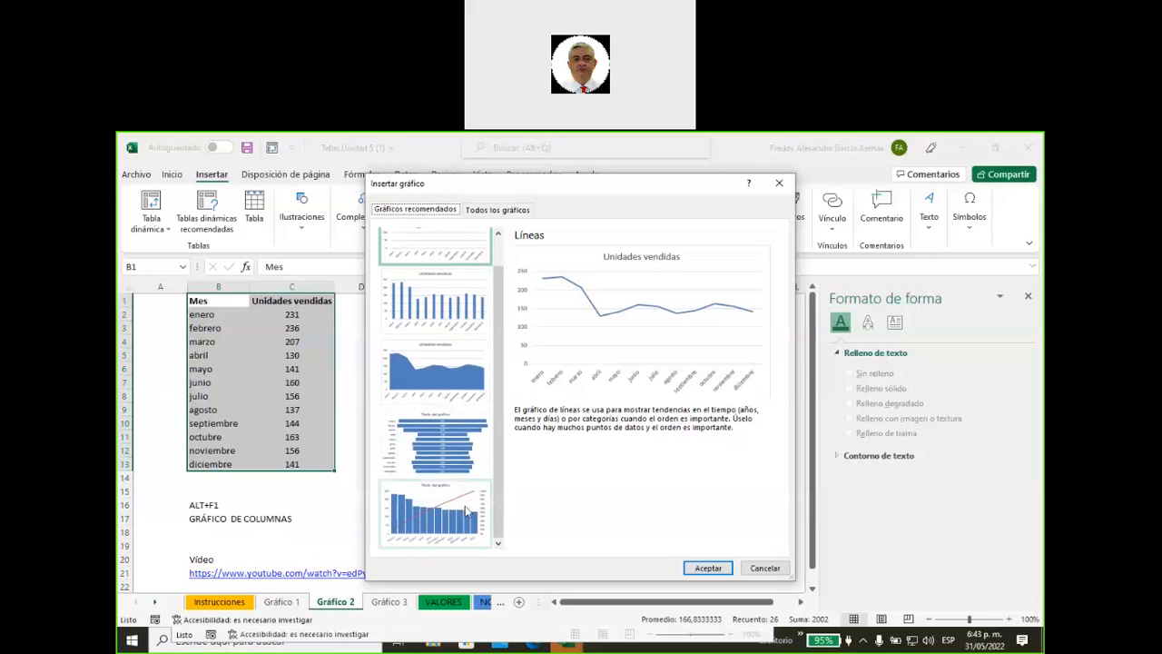
left_click(440, 518)
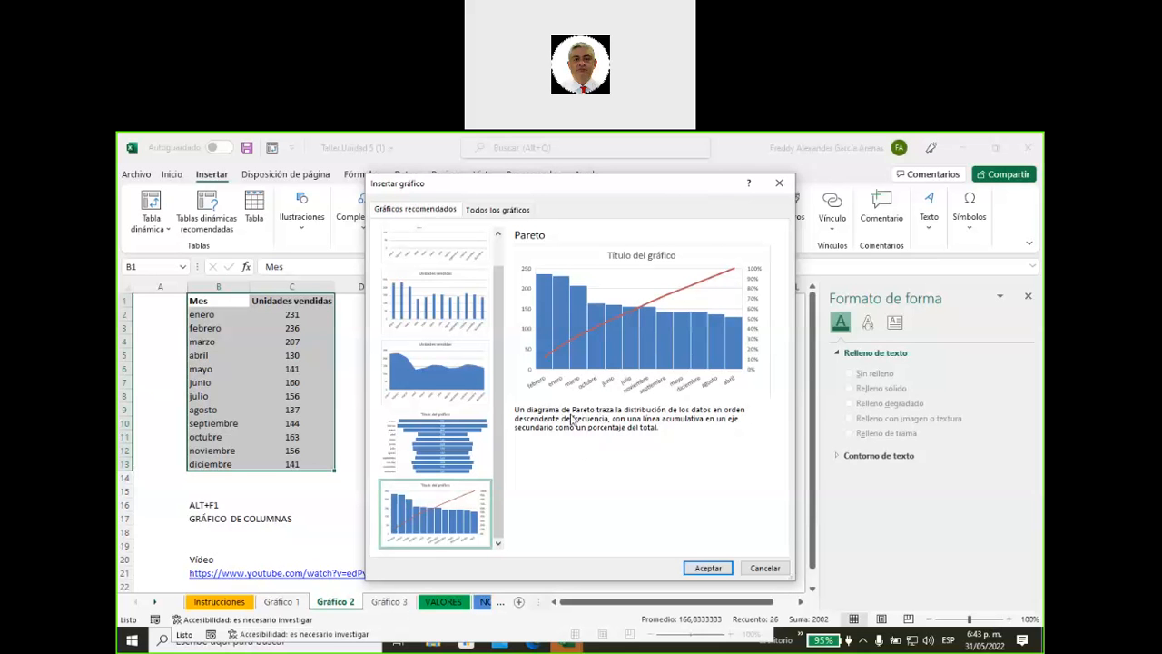
left_click(445, 455)
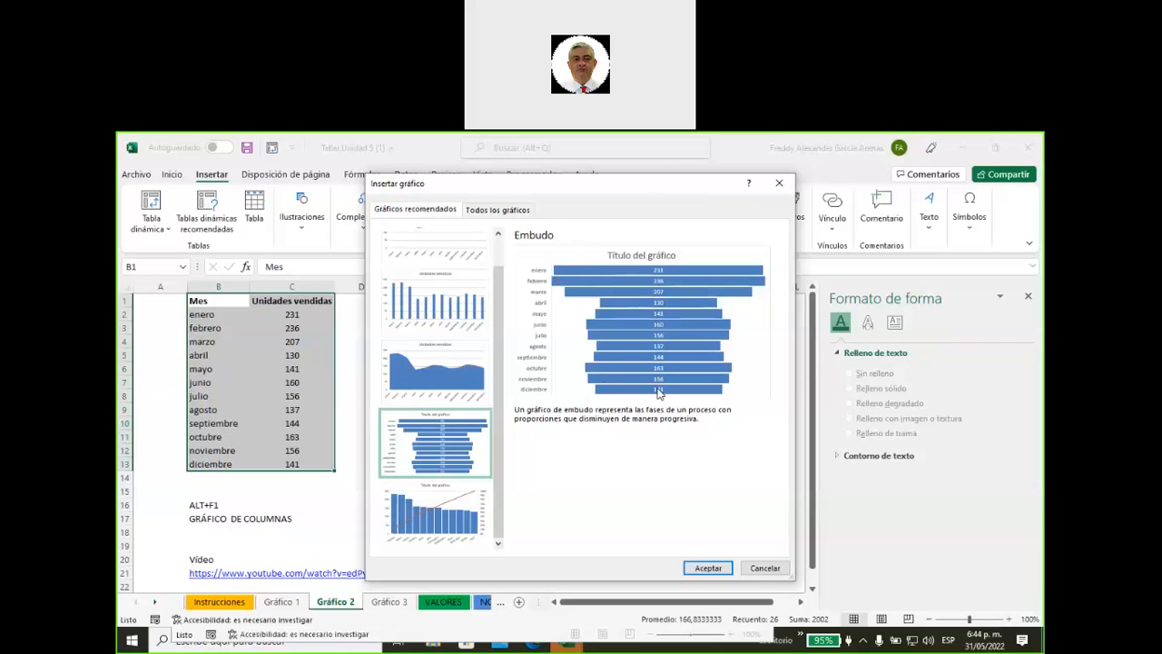
left_click(436, 379)
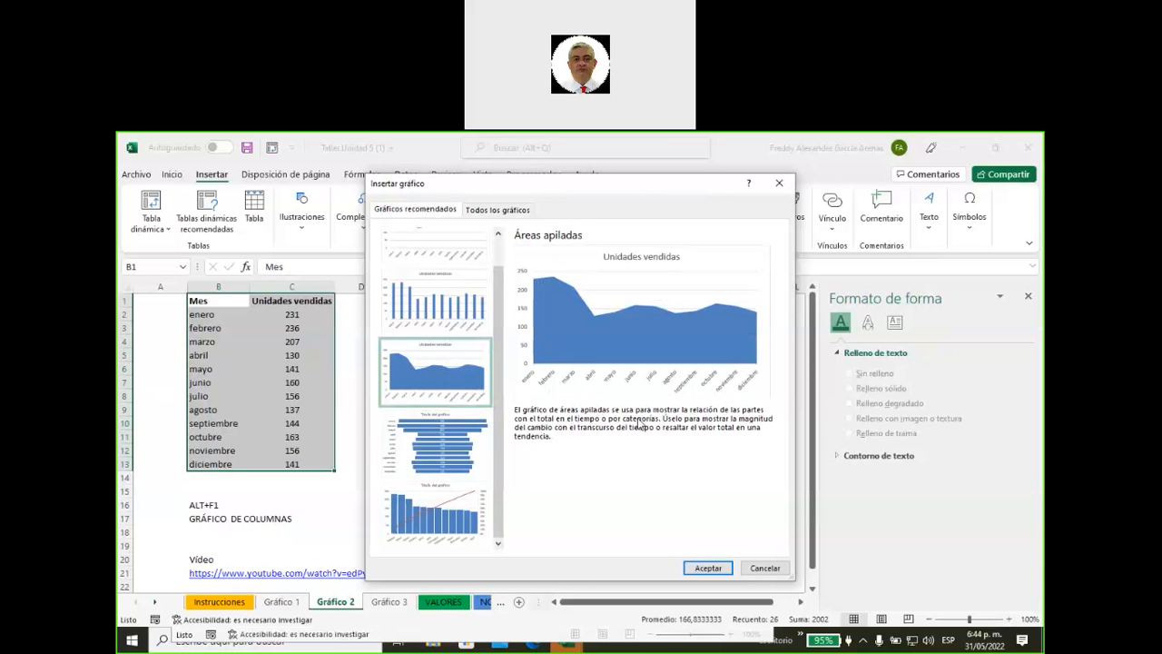
left_click(441, 316)
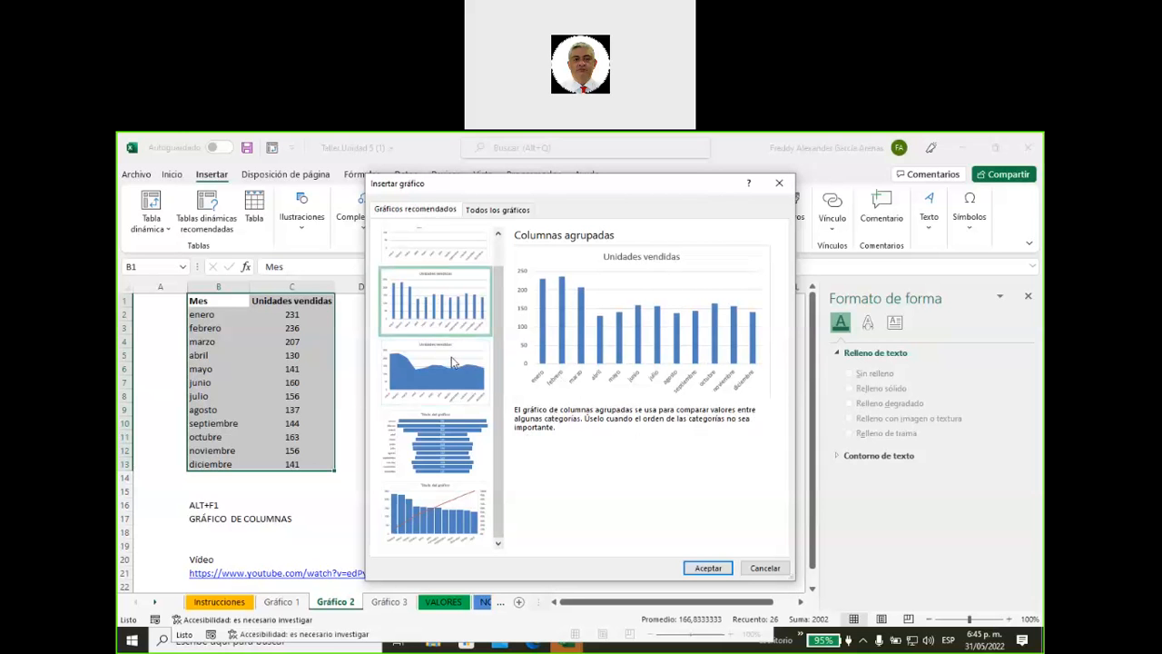
scroll(451, 362, "up", 1)
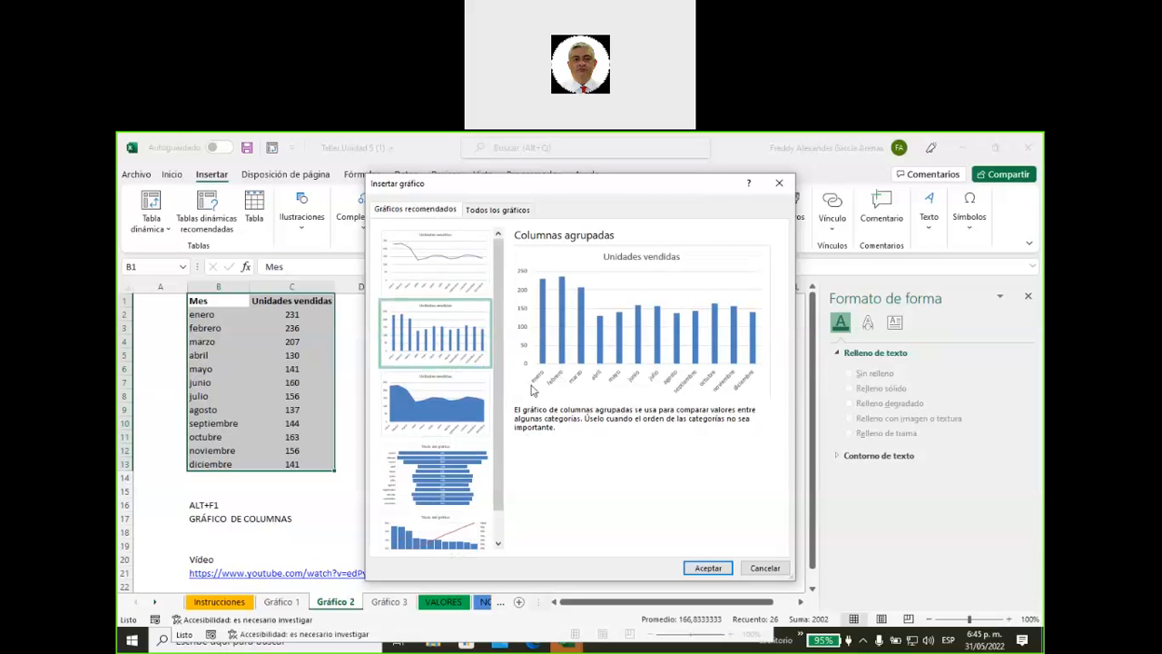
left_click(708, 568)
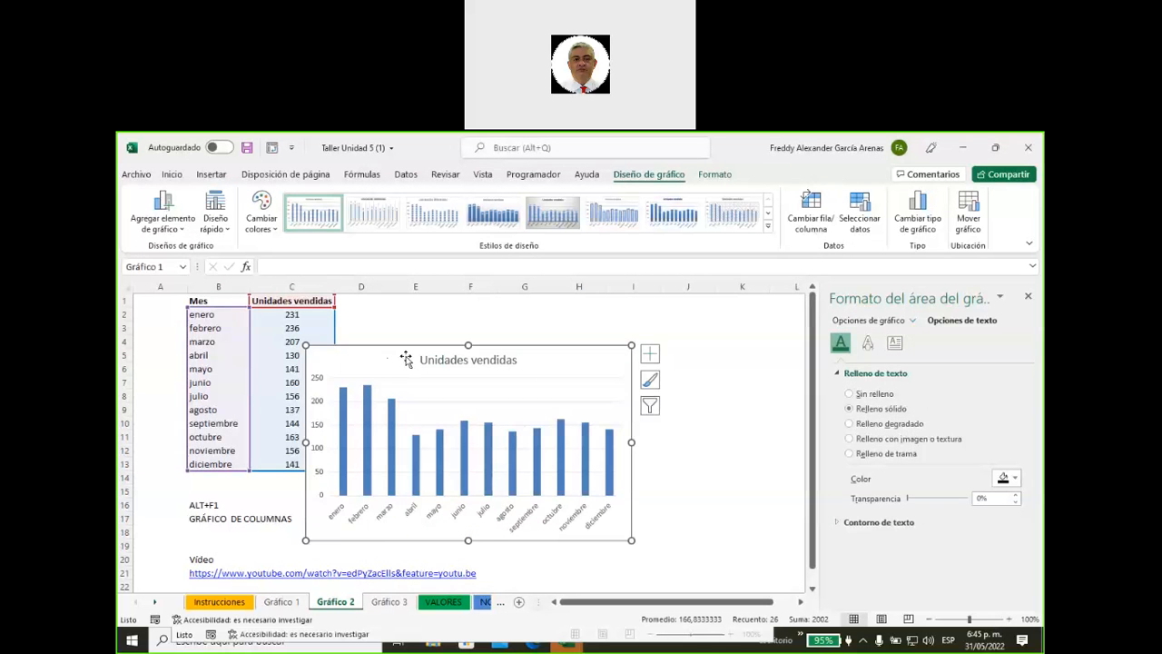
Step: Move the Unidades vendidas chart beside the table and enlarge it to span columns D to K down to about row 18
left_click_drag(406, 359, 459, 309)
left_click_drag(684, 490, 792, 538)
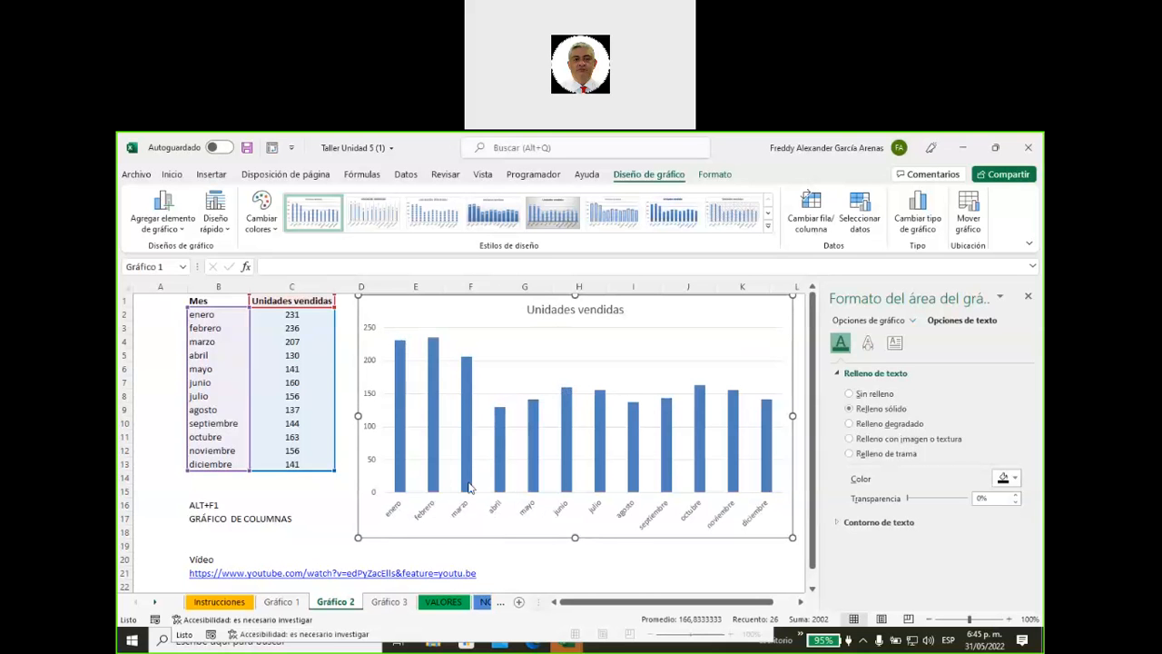
mouse_move(472, 391)
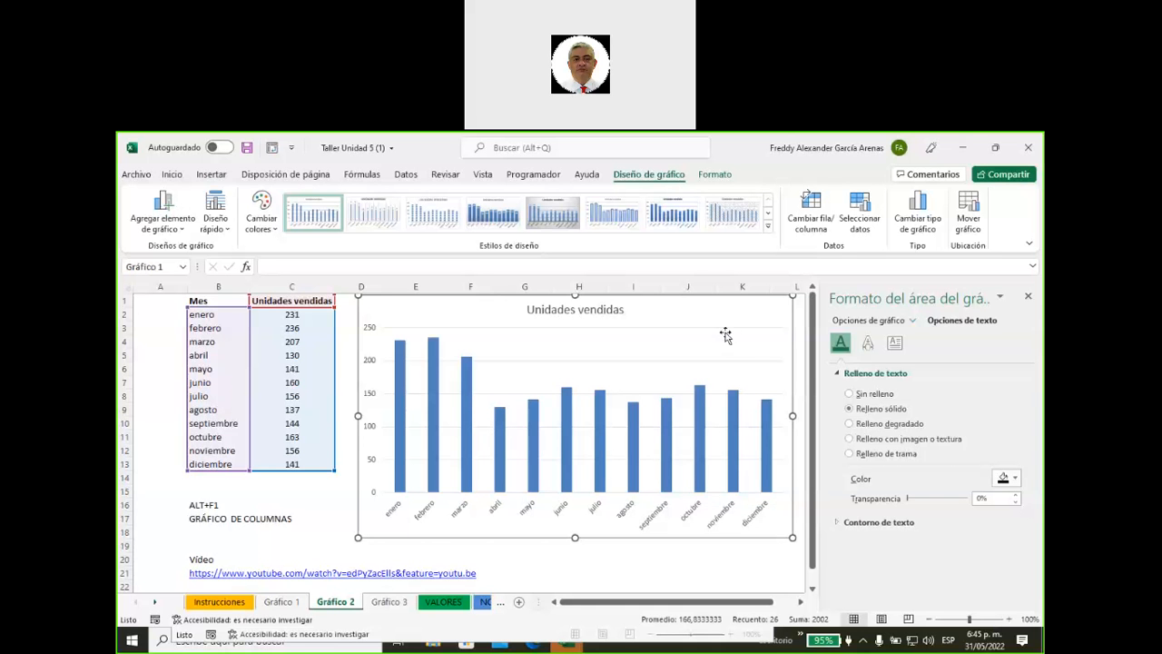
Step: Change the Unidades vendidas chart type from columns to Circular, using the basic pie variant
right_click(785, 309)
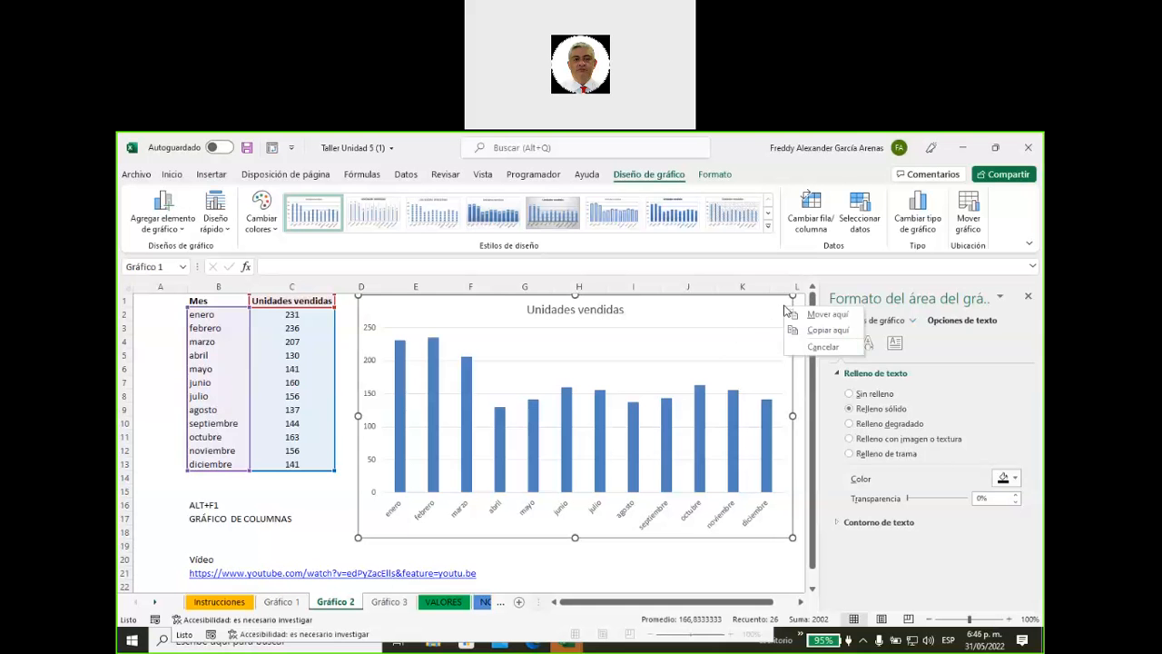
left_click(780, 308)
right_click(779, 308)
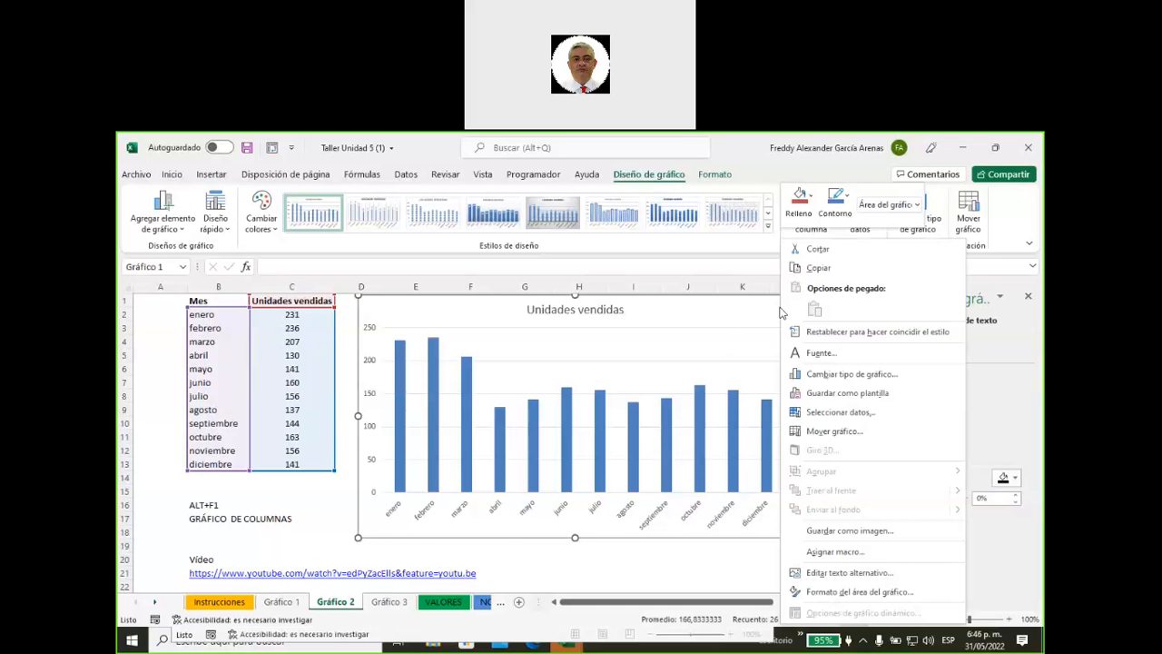
left_click(830, 380)
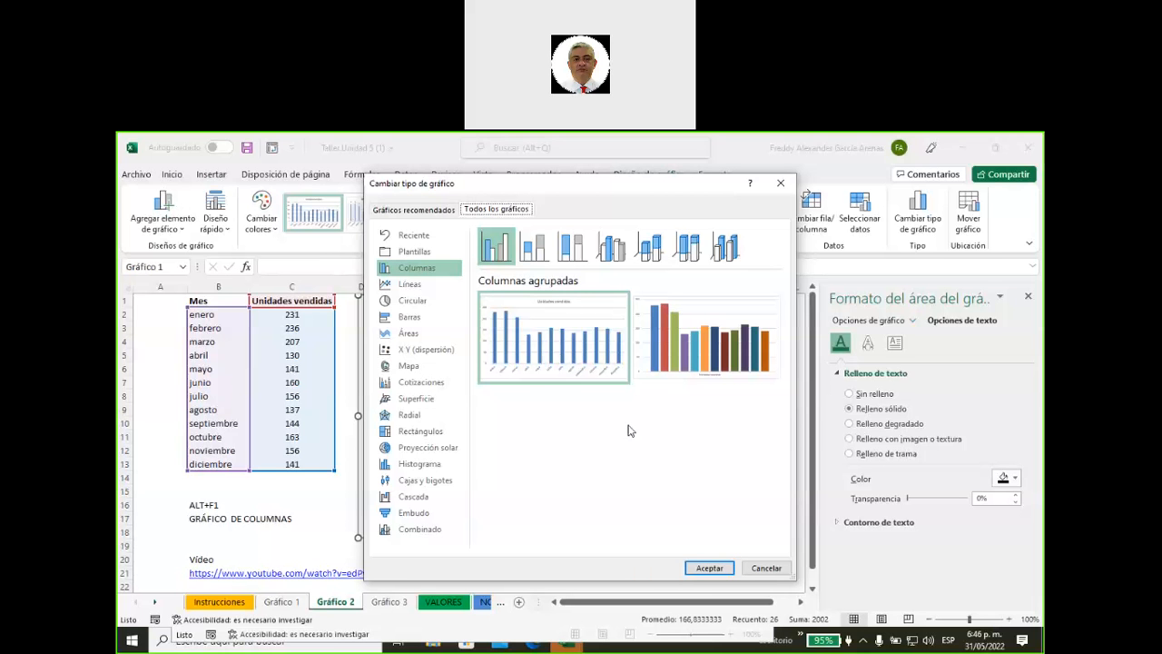
mouse_move(661, 348)
left_click(416, 308)
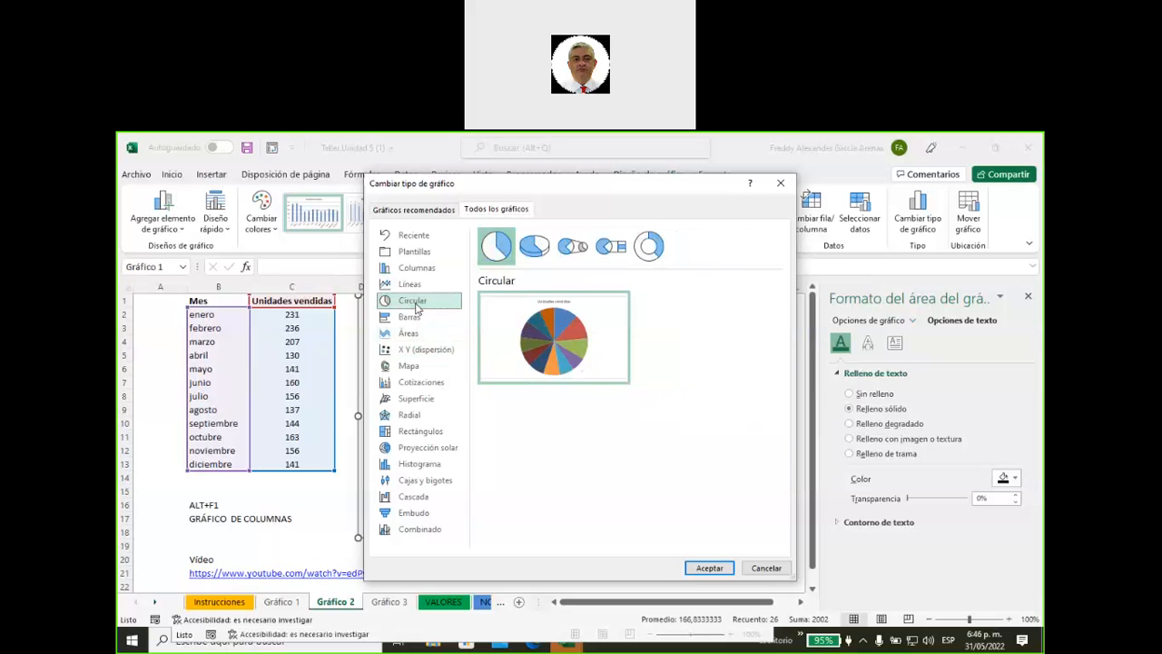
mouse_move(590, 334)
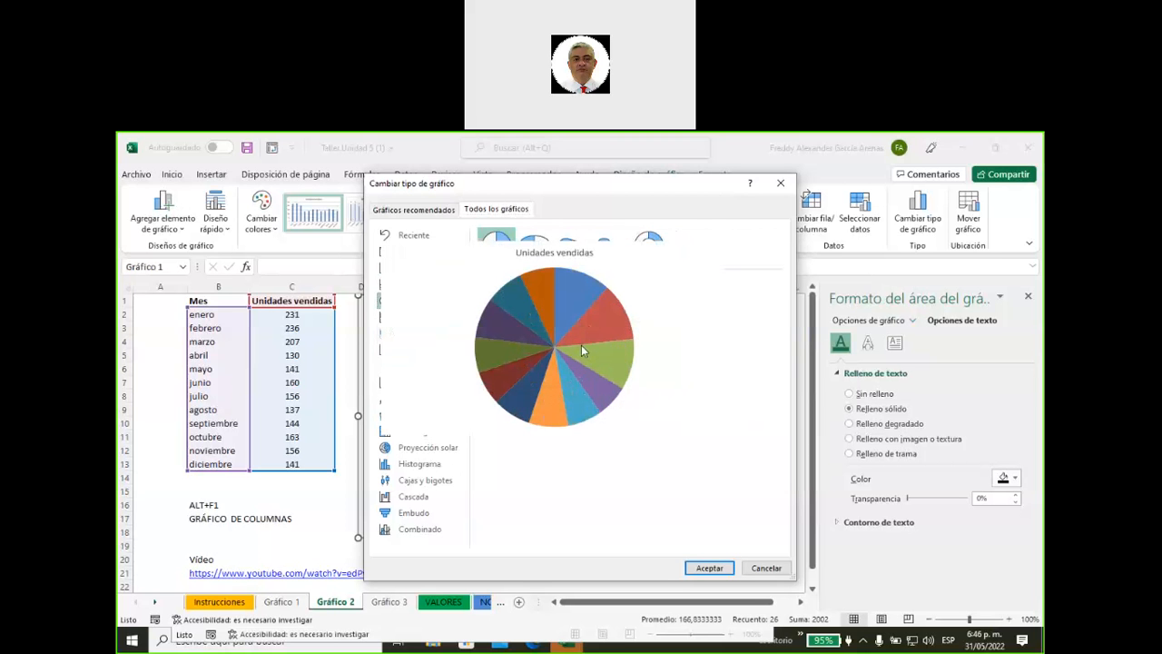
left_click(709, 569)
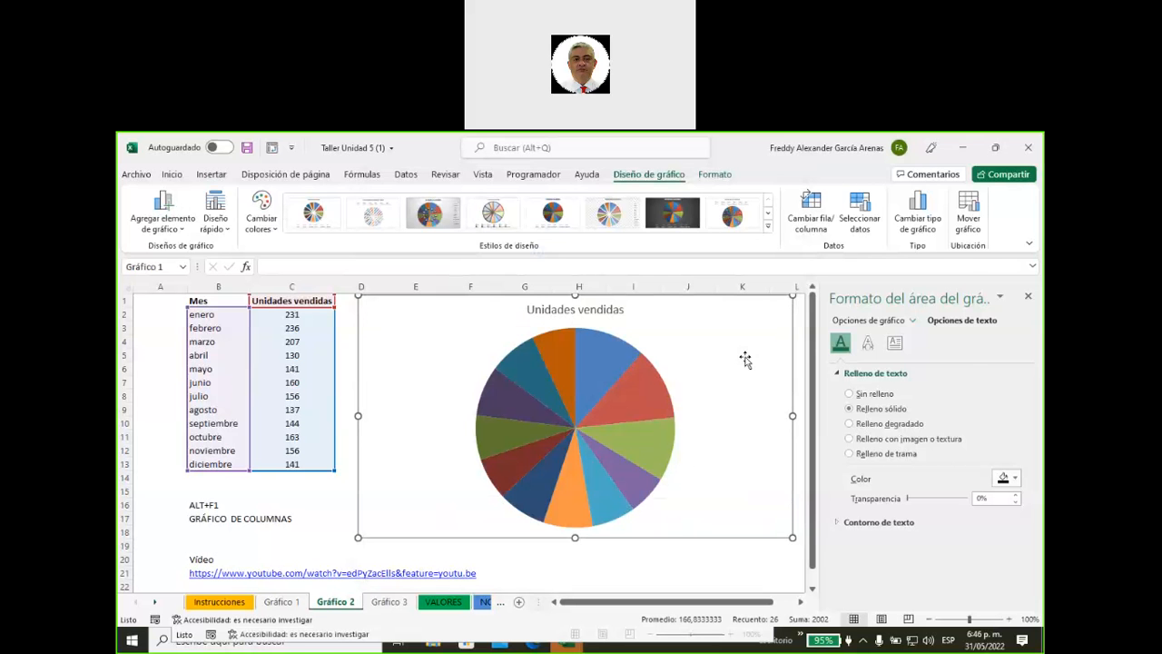
Step: Compare the column and bar previews for the Unidades vendidas chart and change its type to Barras agrupadas with one bar per month
right_click(783, 307)
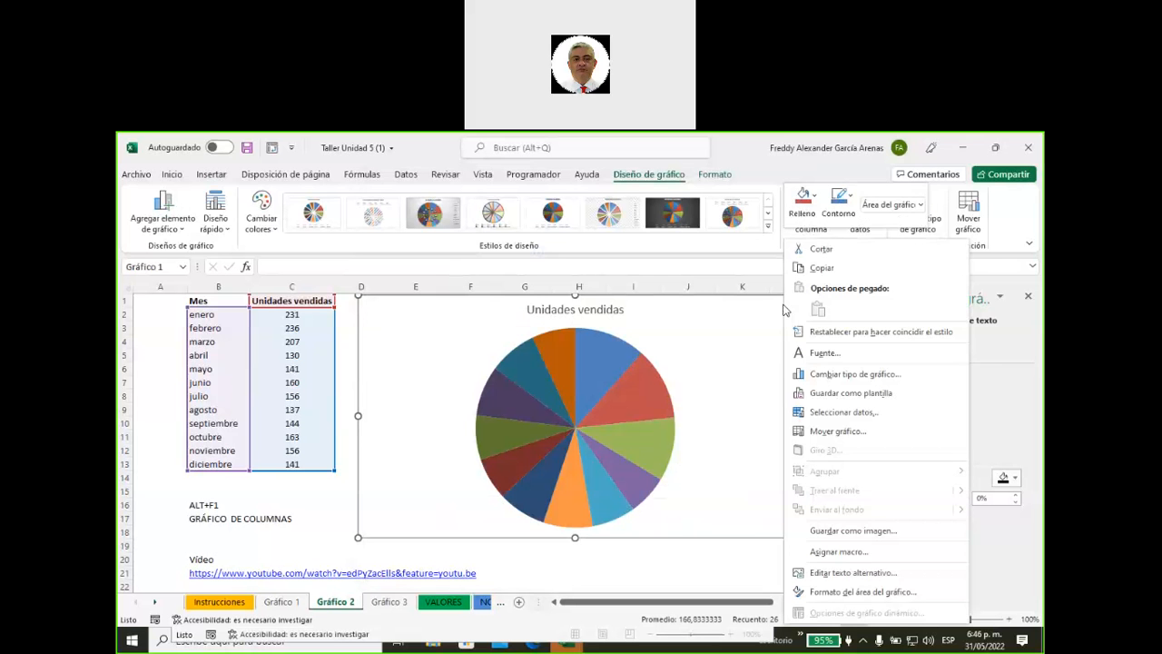
left_click(827, 379)
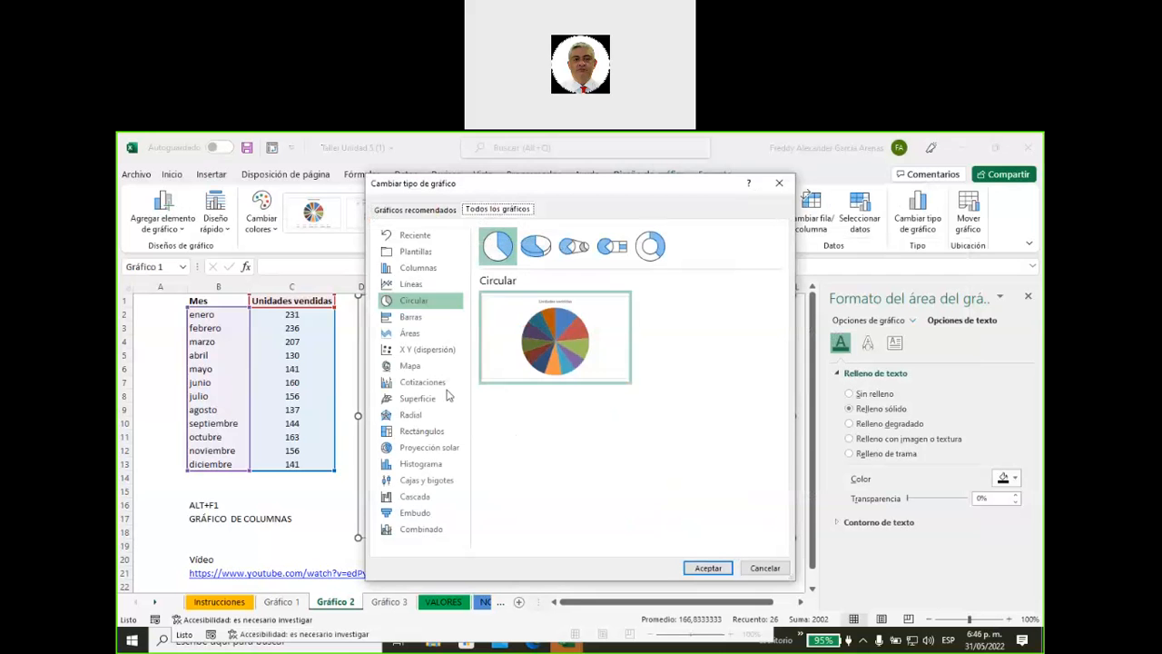
left_click(411, 269)
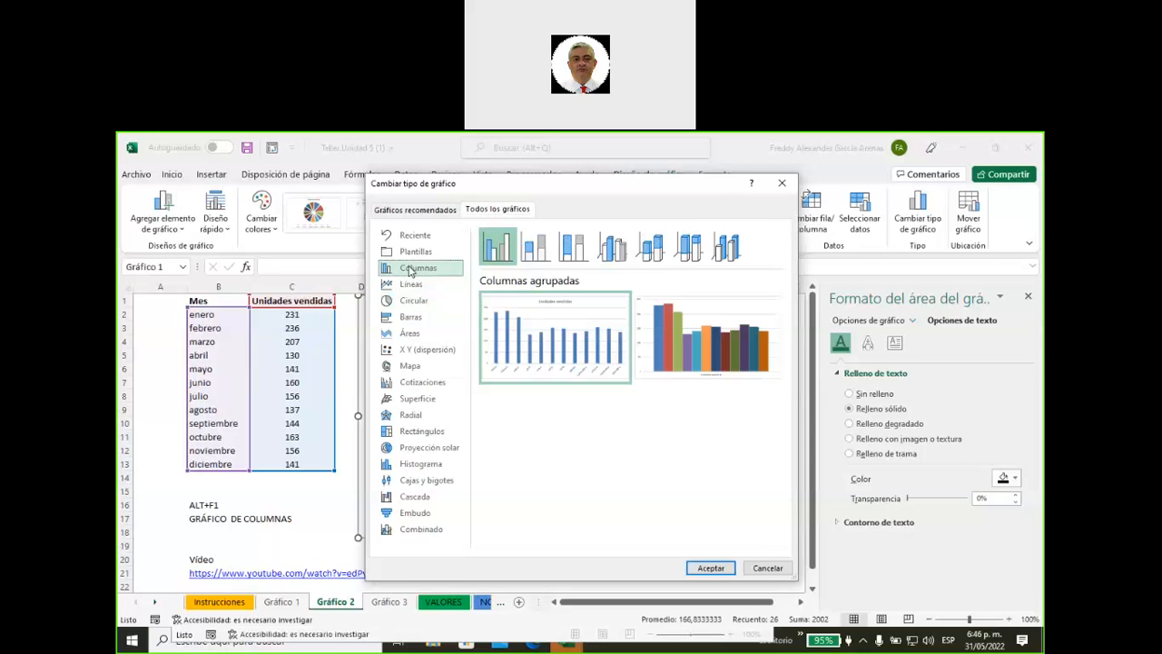
left_click(410, 318)
mouse_move(510, 342)
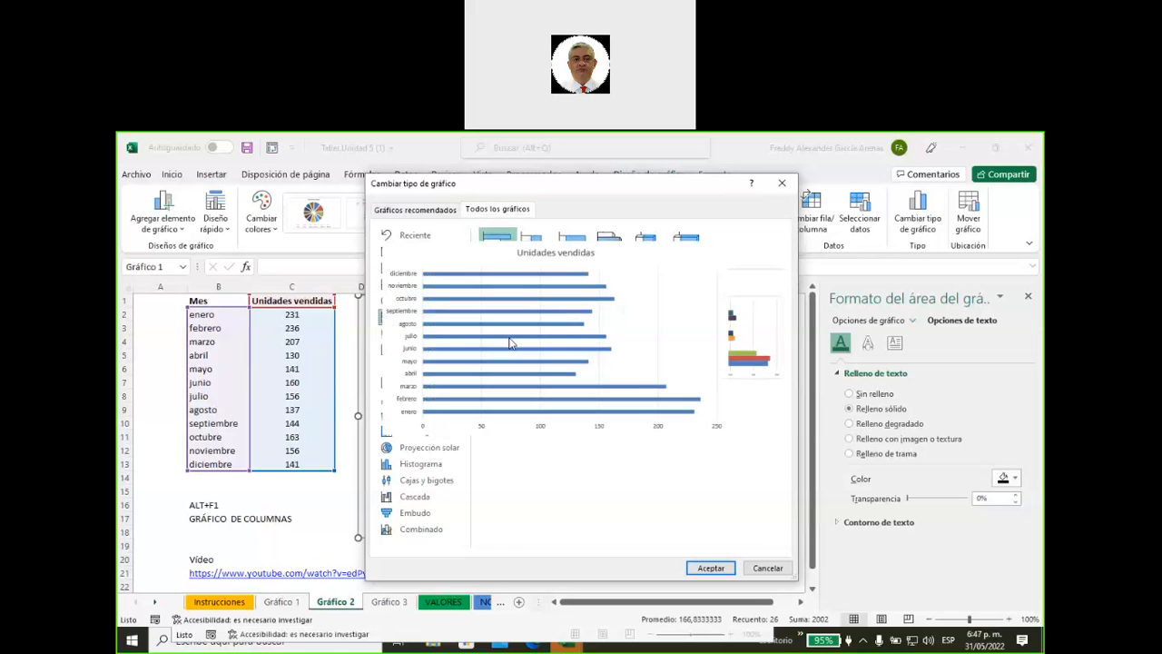
mouse_move(711, 338)
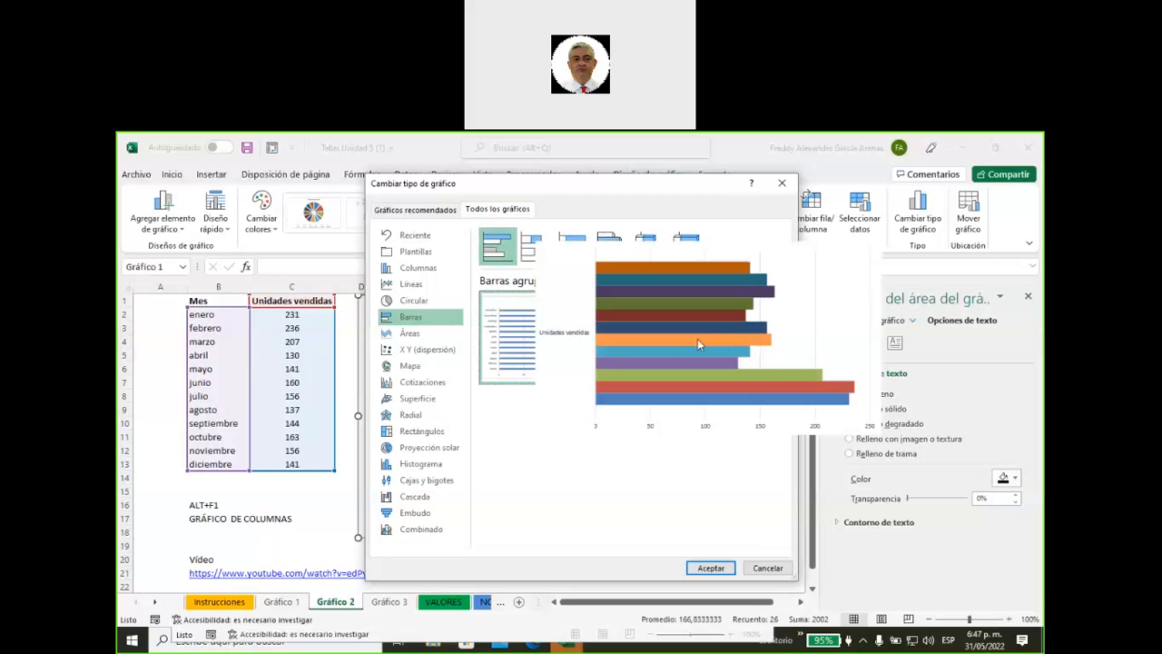
mouse_move(548, 346)
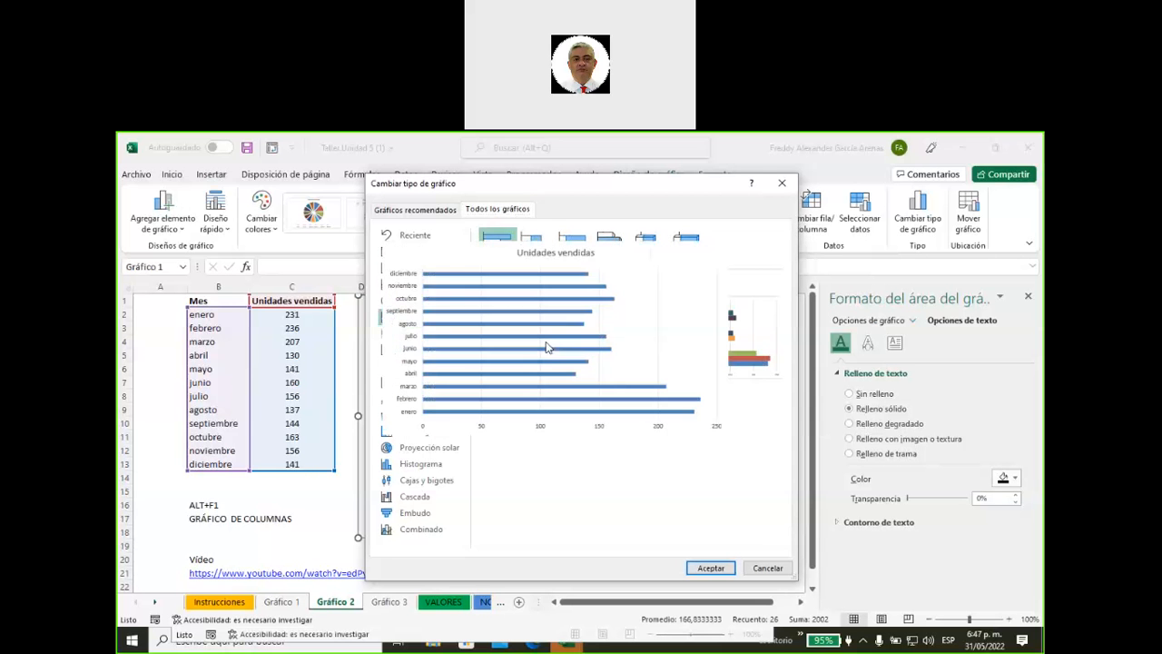
left_click(708, 567)
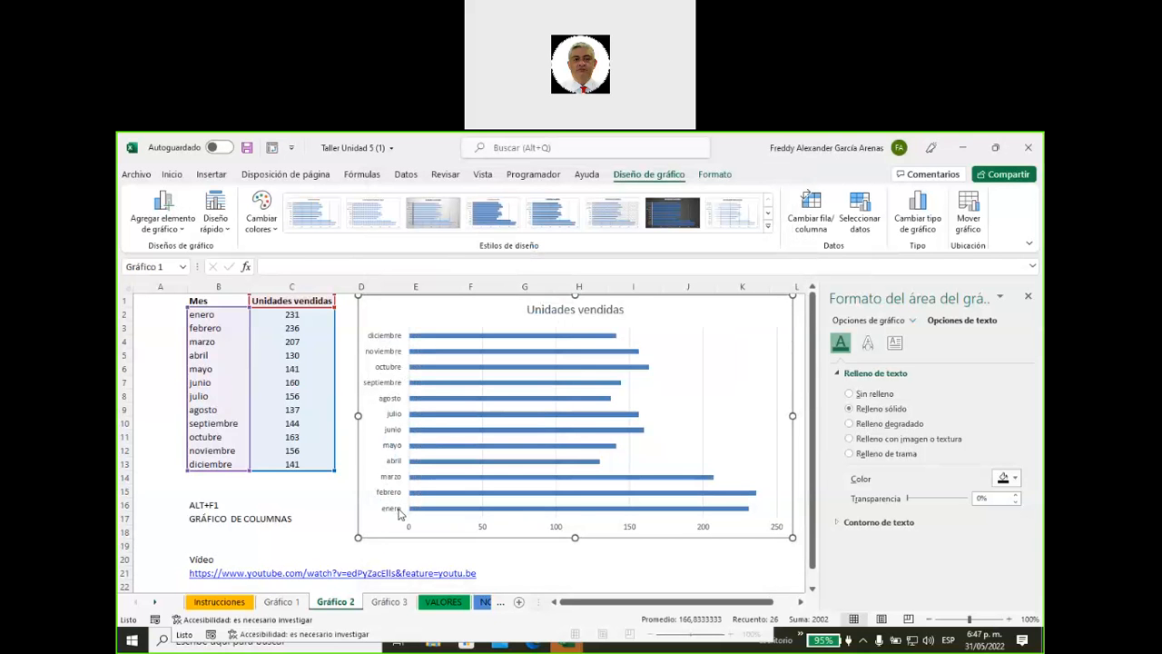
Step: Change the Unidades vendidas chart type to Columnas agrupadas, using the variant that colours each month as a separate series
right_click(778, 312)
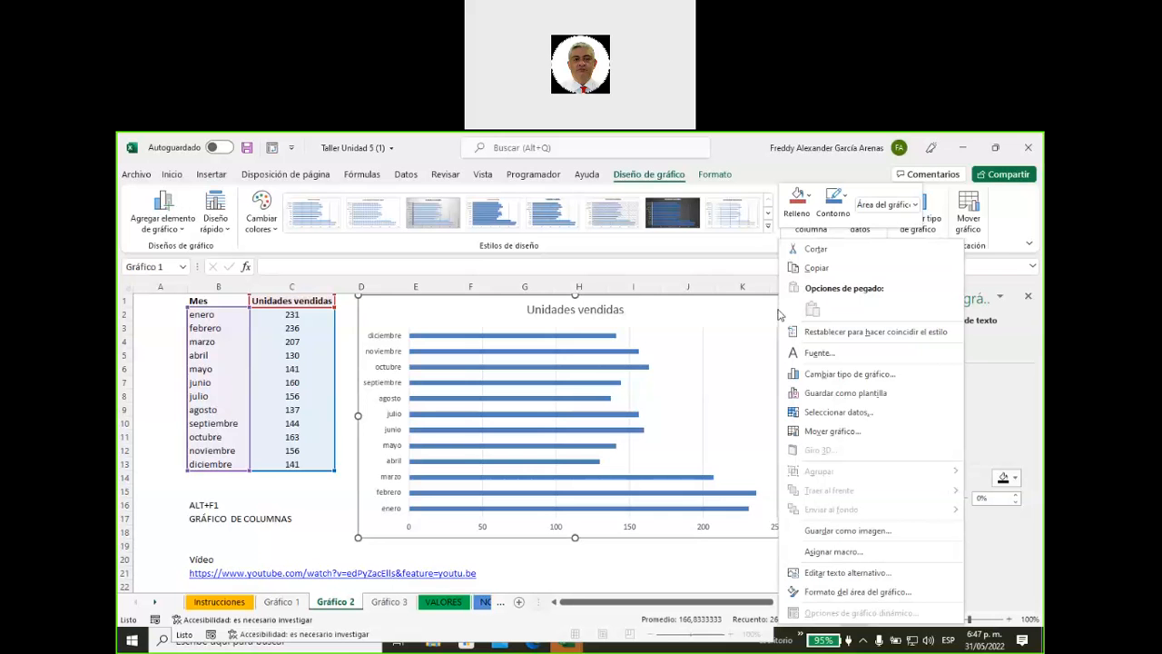
left_click(812, 378)
left_click(447, 272)
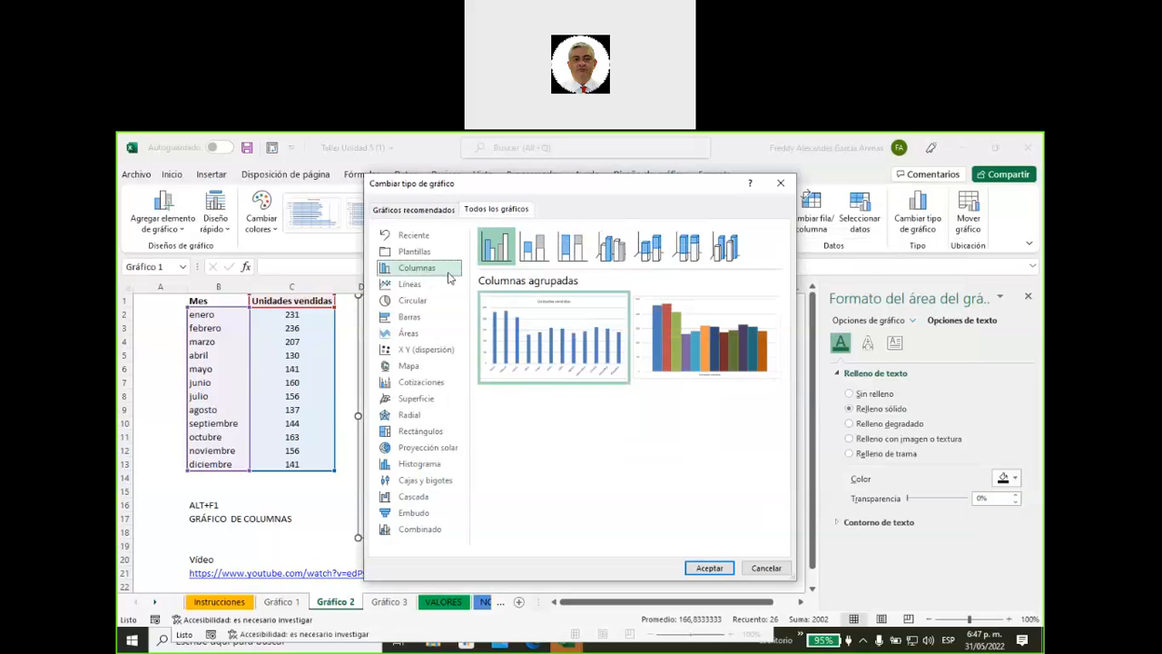
left_click(689, 334)
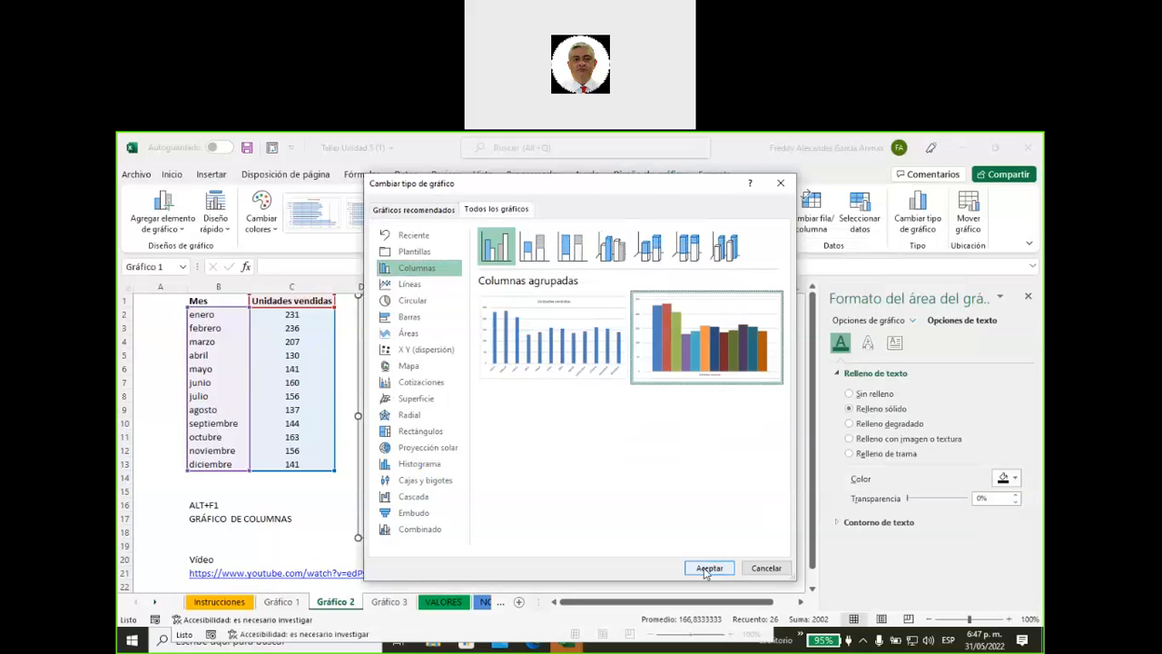
mouse_move(695, 344)
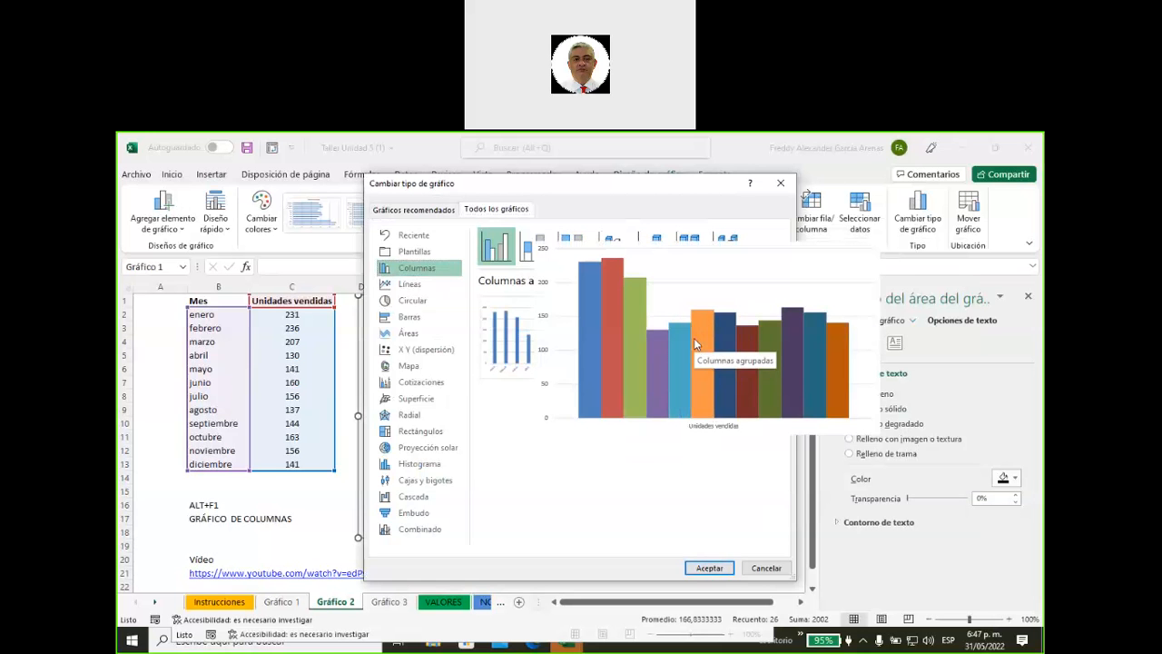
left_click(700, 568)
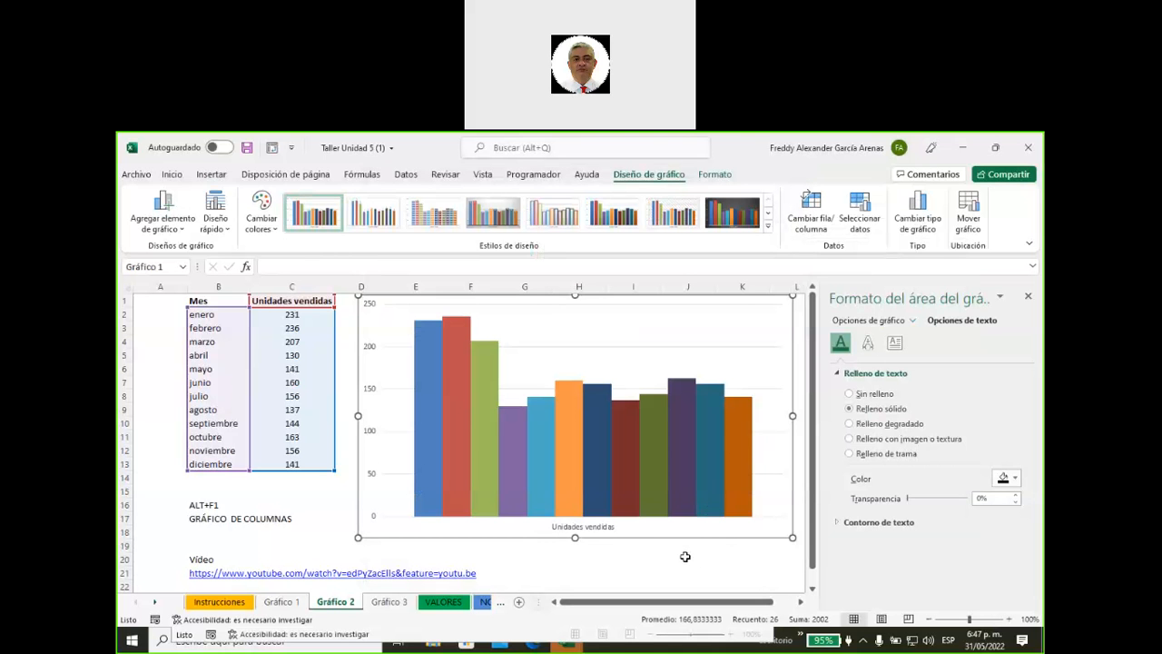
Step: Try the striped and grey-background chart styles, then apply the sixth style, with vivid columns and data labels on a white background
left_click(432, 214)
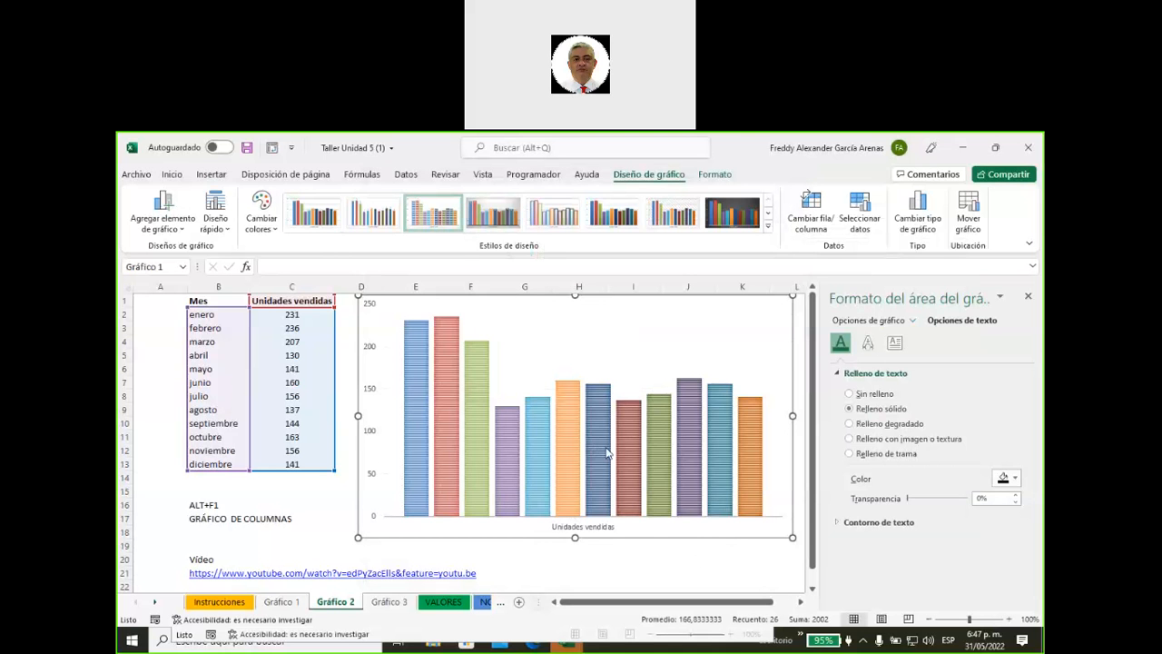
left_click(493, 214)
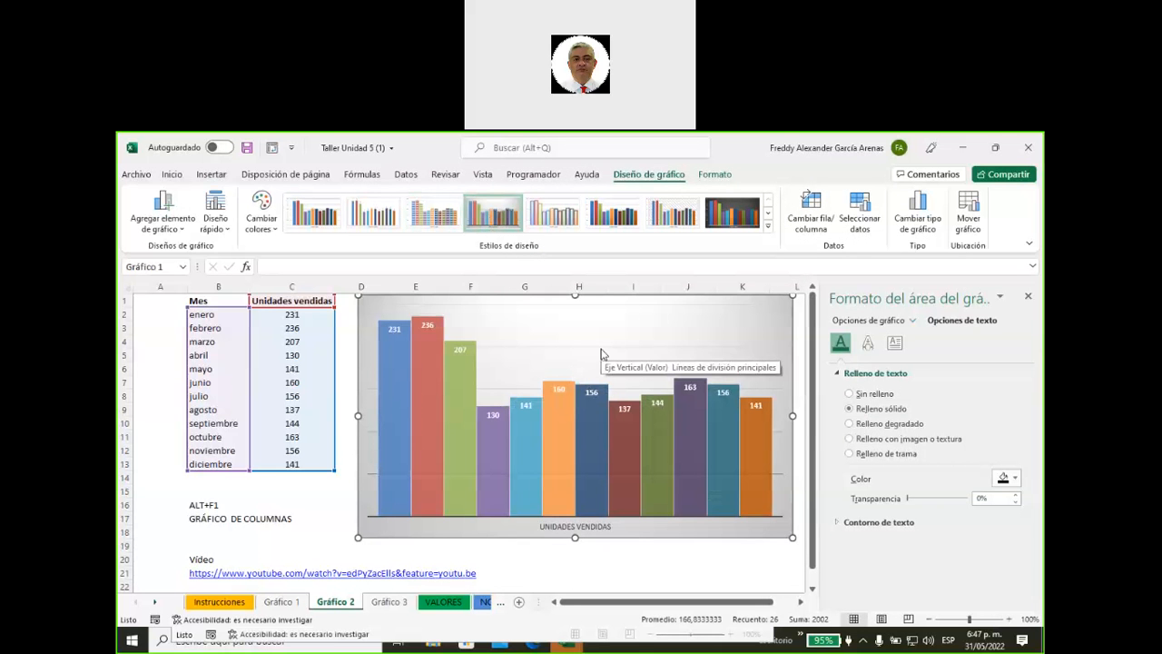
left_click(614, 215)
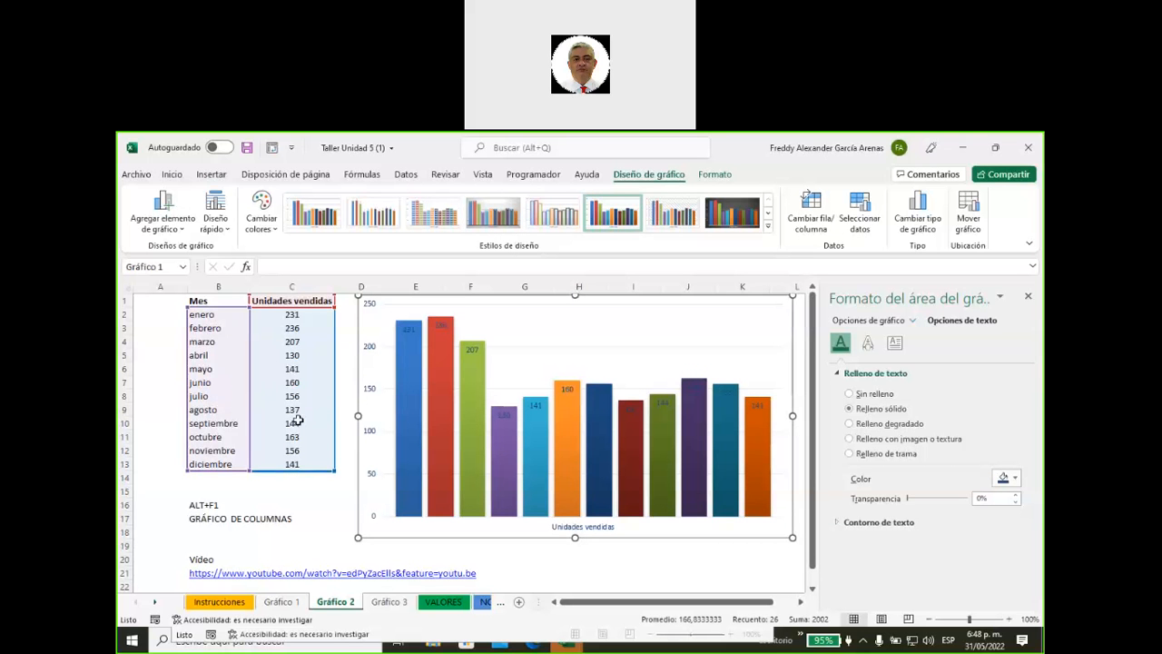
Step: On sheet Gráfico 3, insert a basic 2D pie chart from the Mes and % participacion columns, B1:B13 and D1:D13
left_click(385, 603)
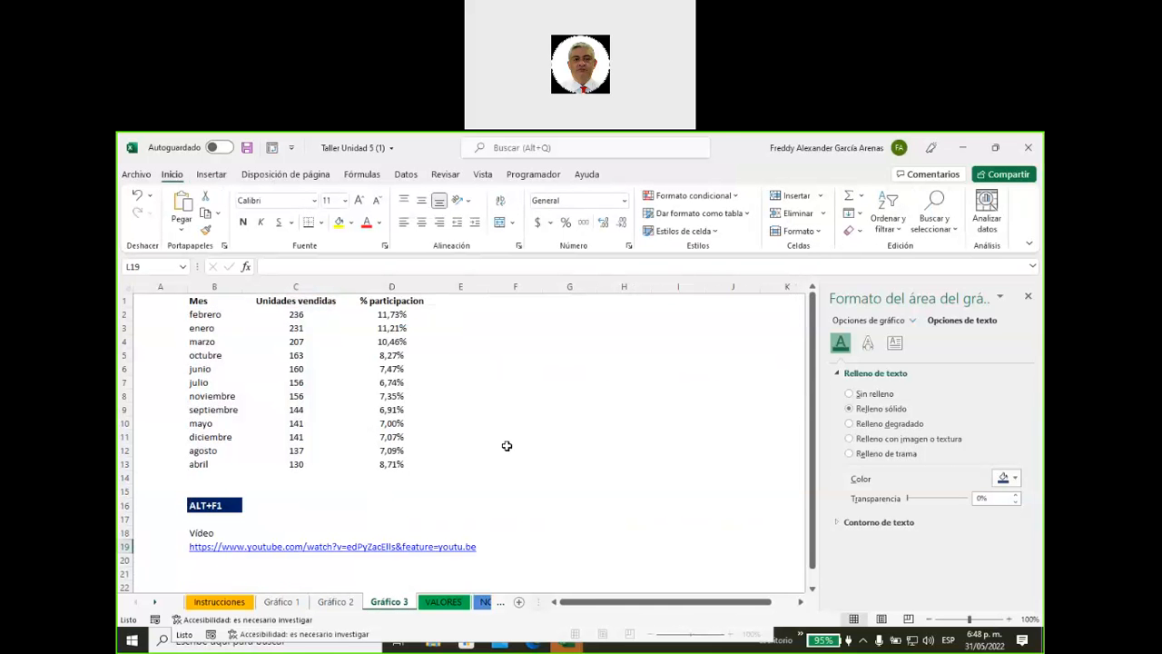
left_click(514, 464)
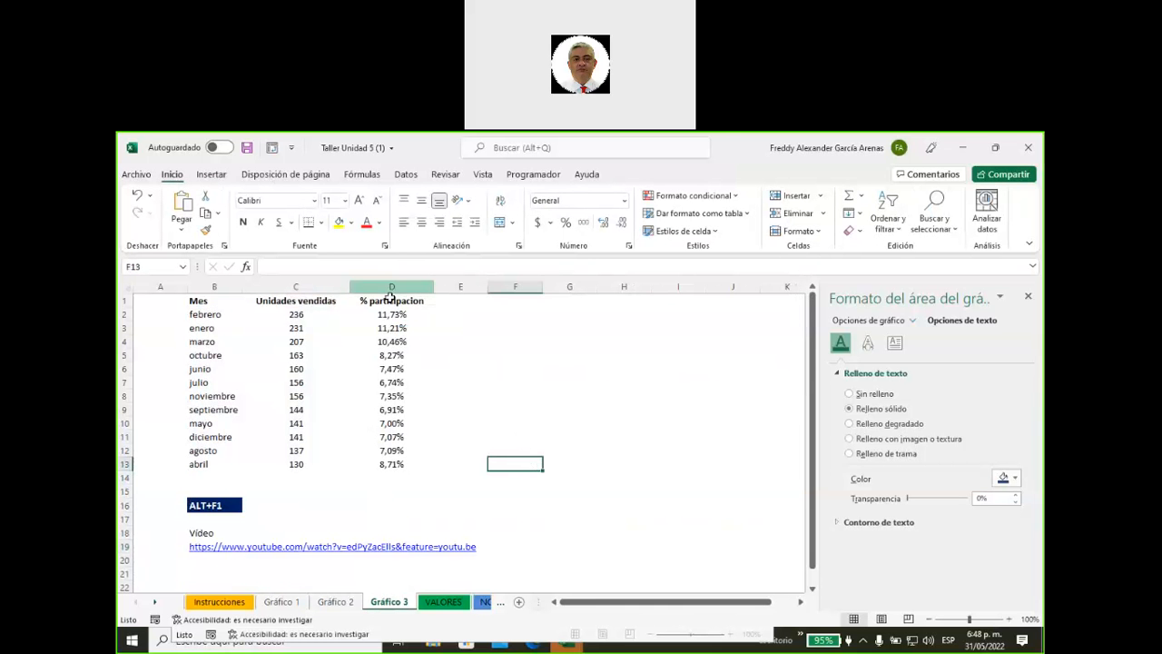
left_click_drag(391, 301, 392, 464)
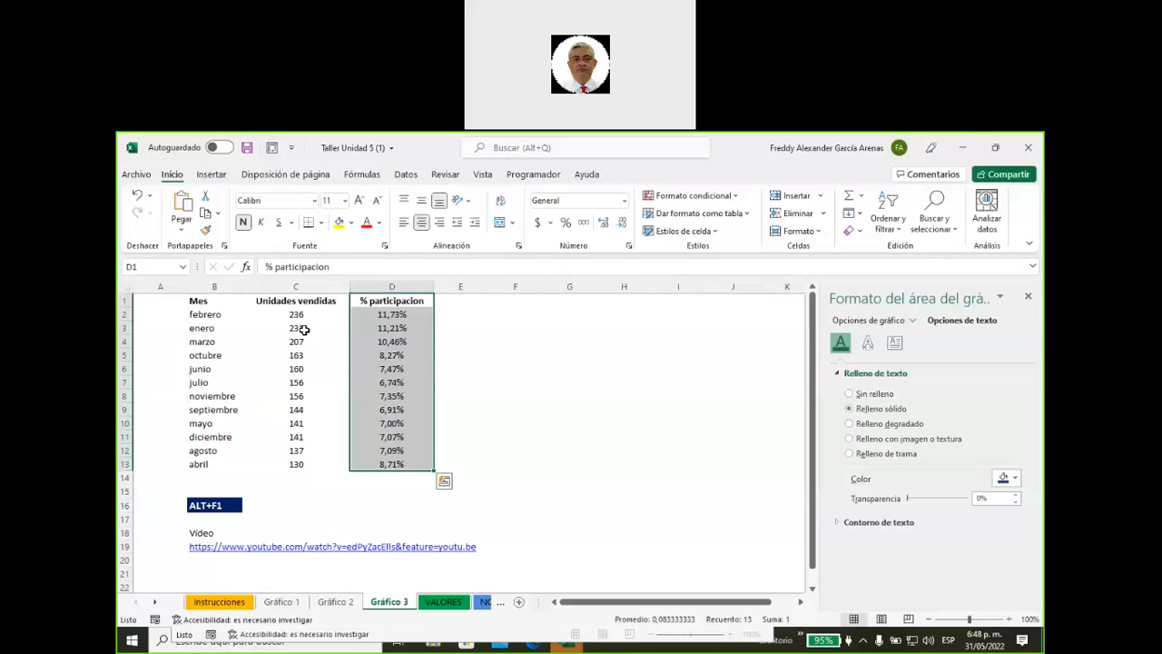
left_click_drag(211, 300, 204, 464)
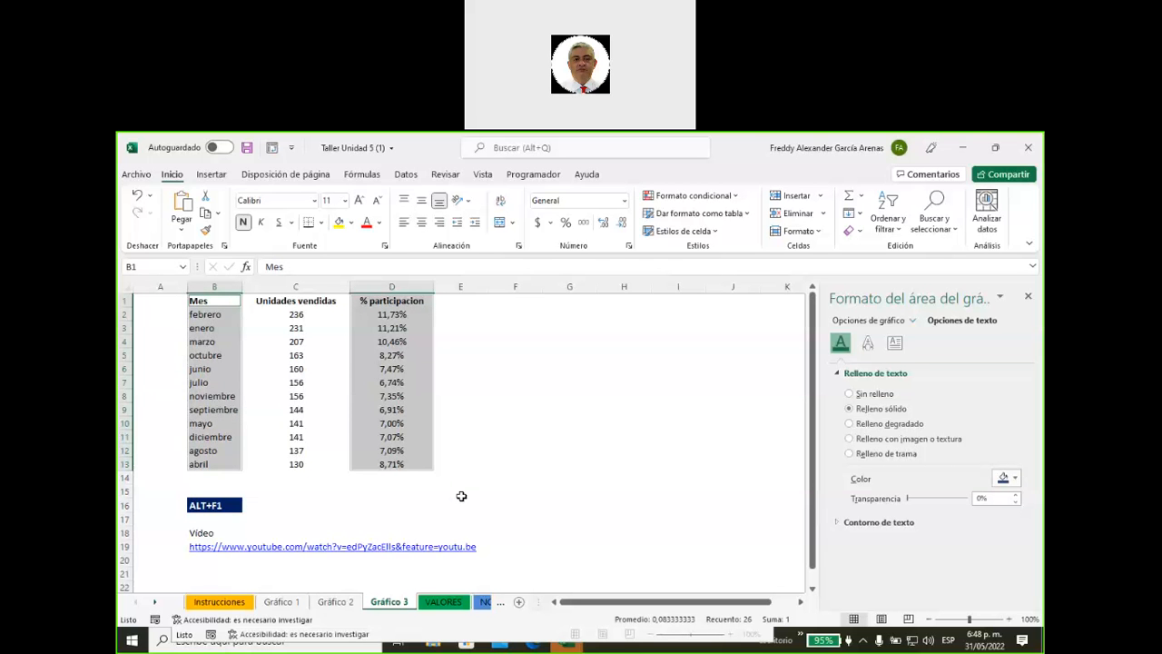
left_click(211, 176)
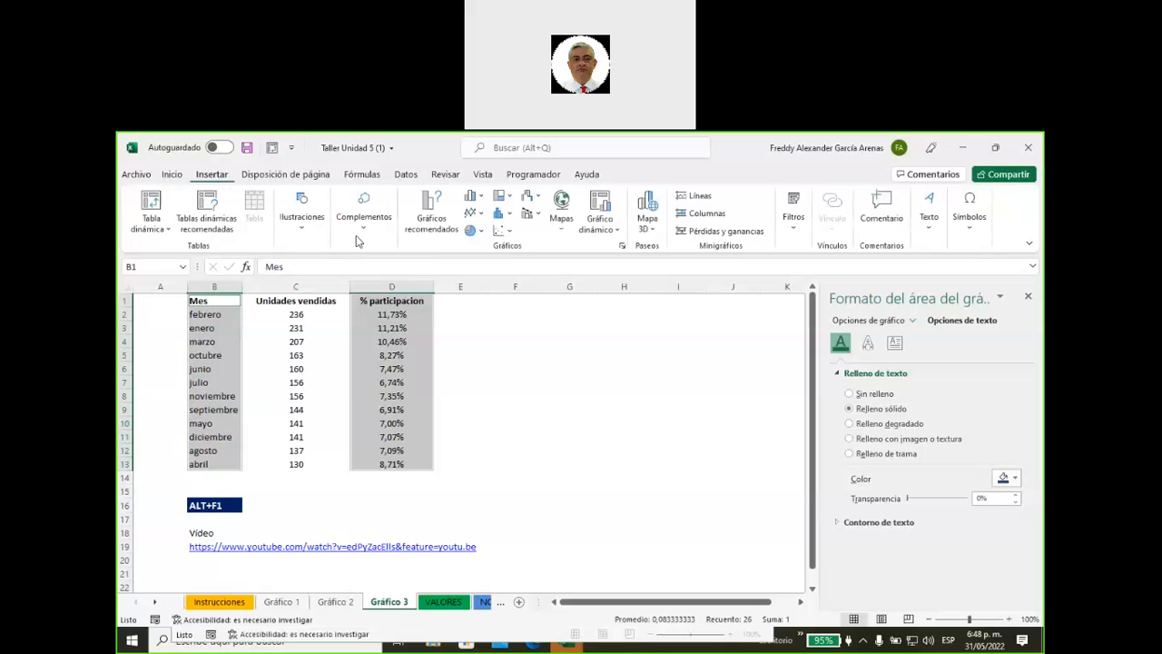
left_click(472, 232)
left_click(480, 275)
Step: Move the % participacion pie chart over the table and enlarge it to span columns D to J down to about row 21
left_click_drag(556, 367, 702, 327)
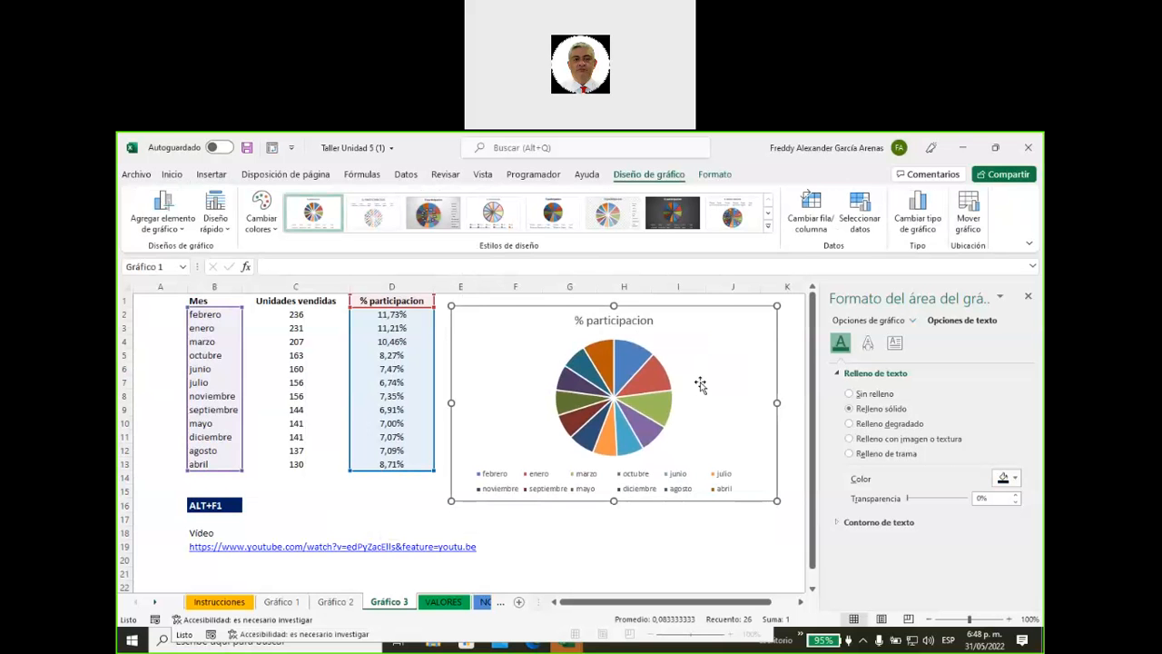
left_click_drag(452, 501, 448, 531)
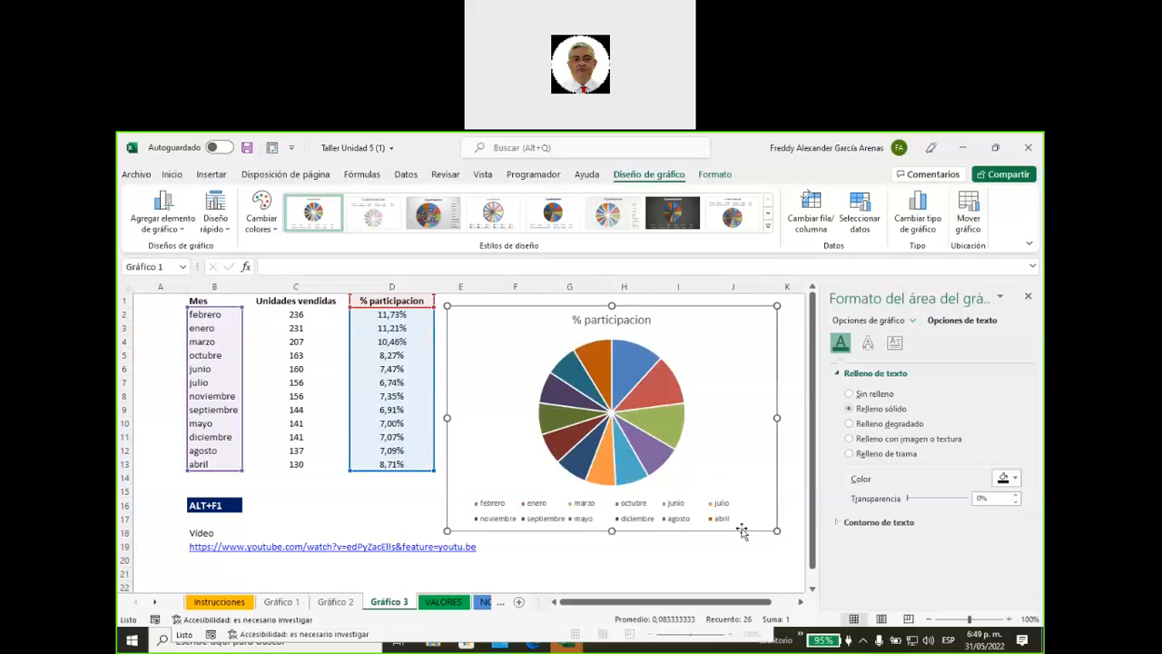
left_click_drag(635, 322, 539, 312)
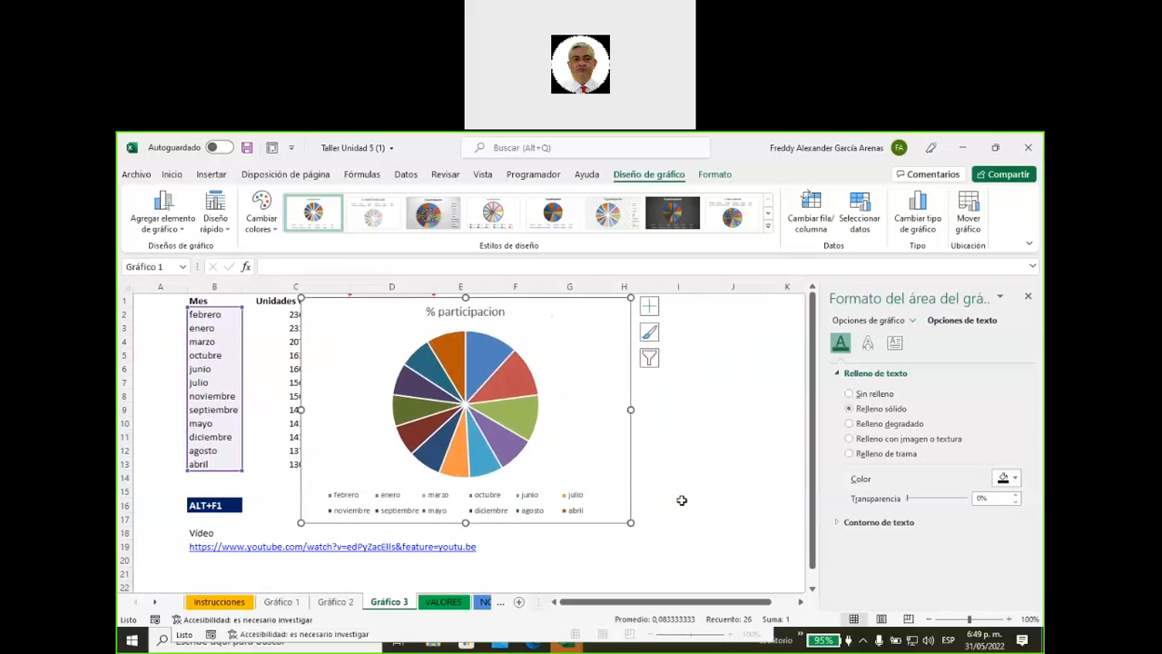
left_click_drag(630, 523, 736, 577)
Step: Add data labels to the % participacion pie, then remove its legend and add it back on the right side of the chart
left_click(609, 465)
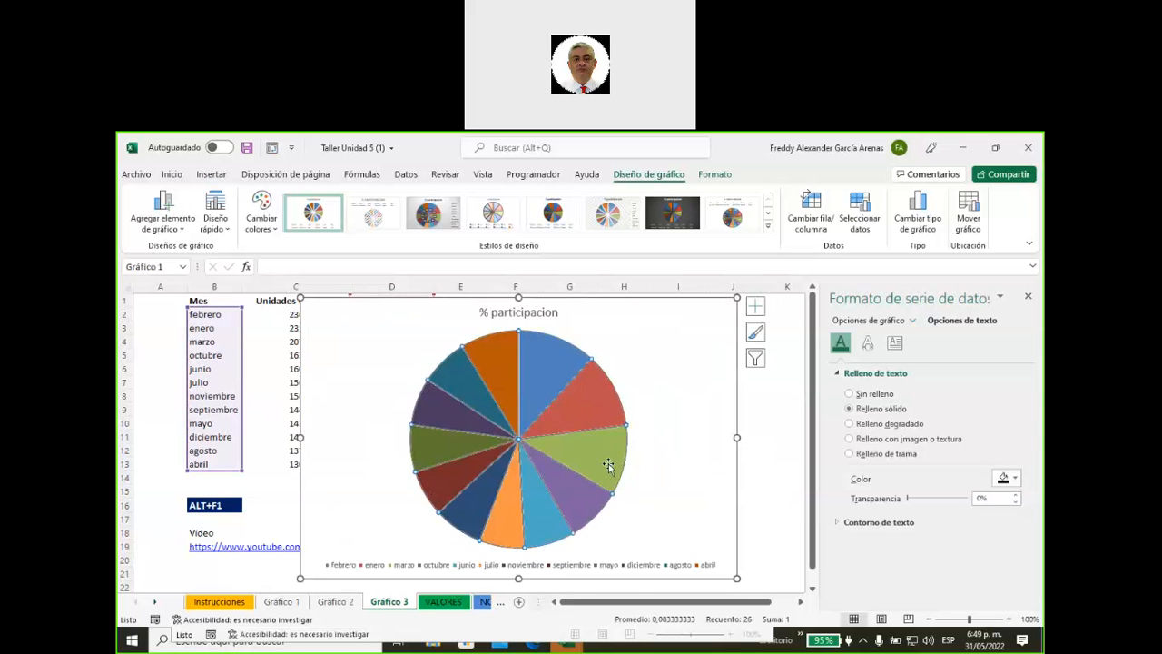
left_click(754, 310)
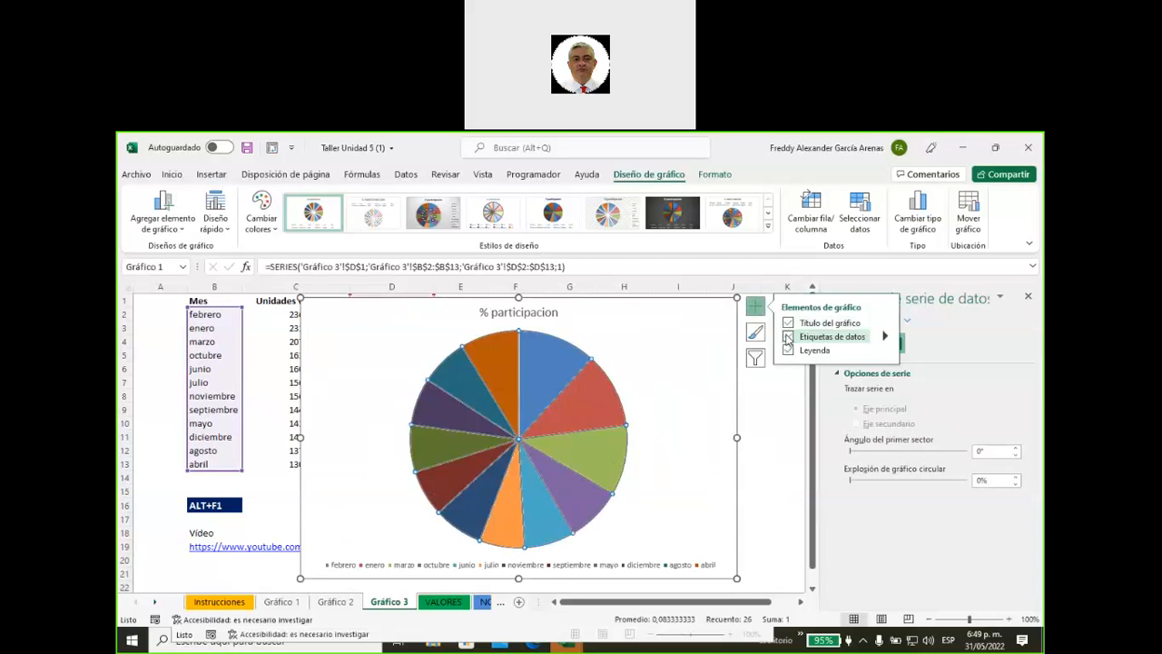
left_click(788, 337)
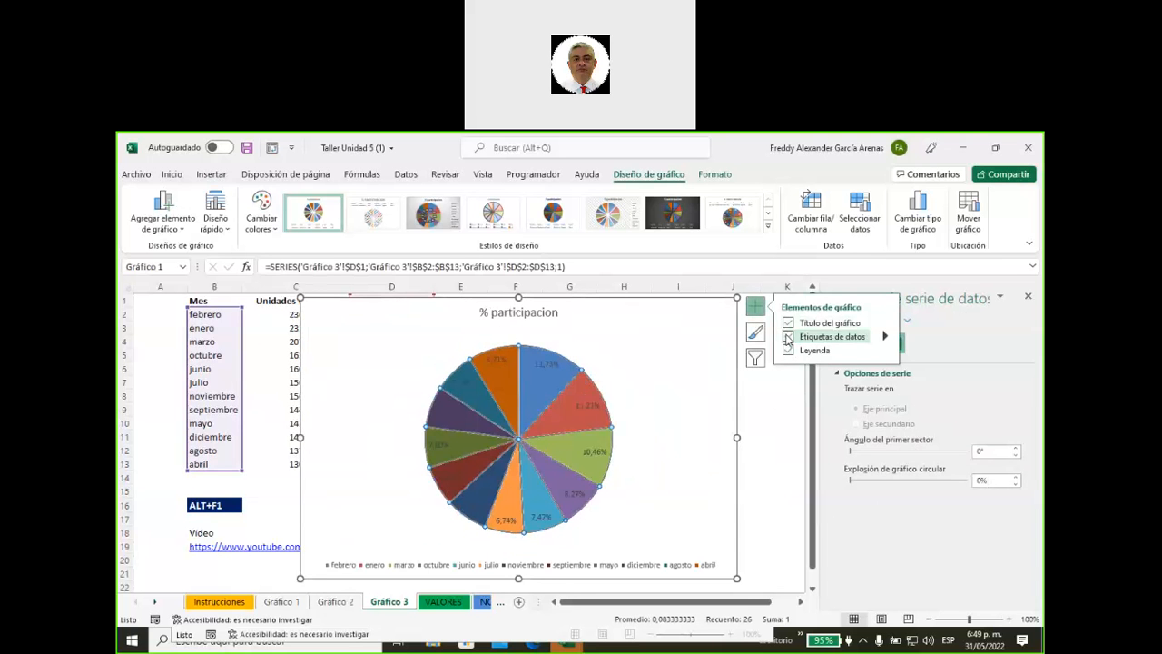
left_click(788, 350)
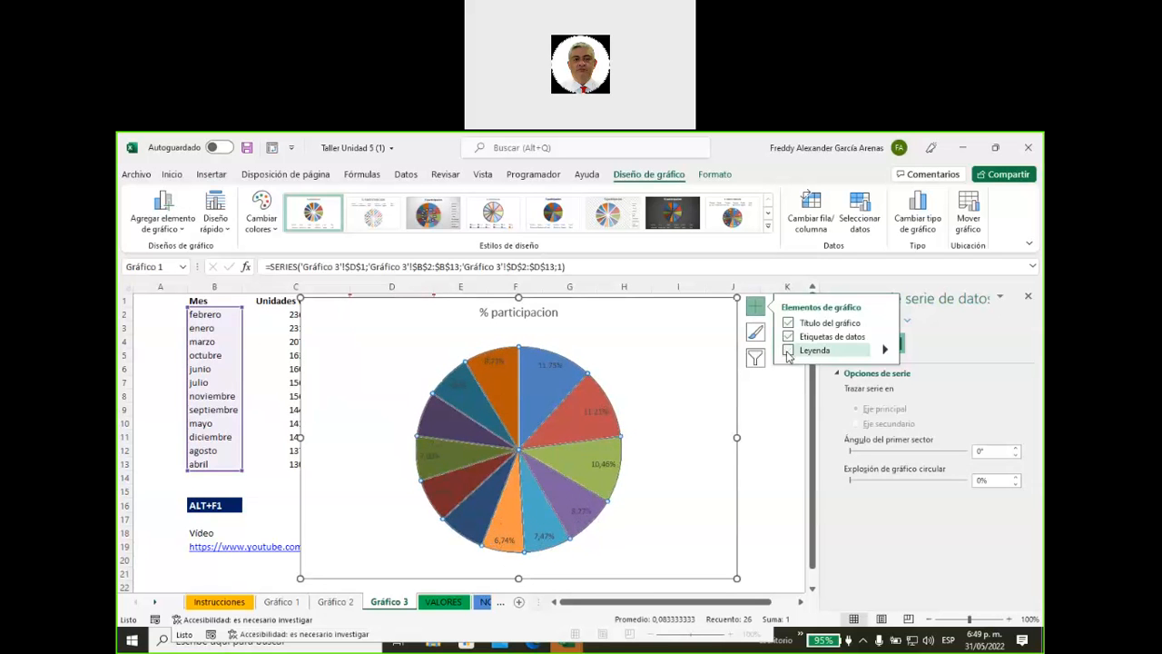
left_click(788, 351)
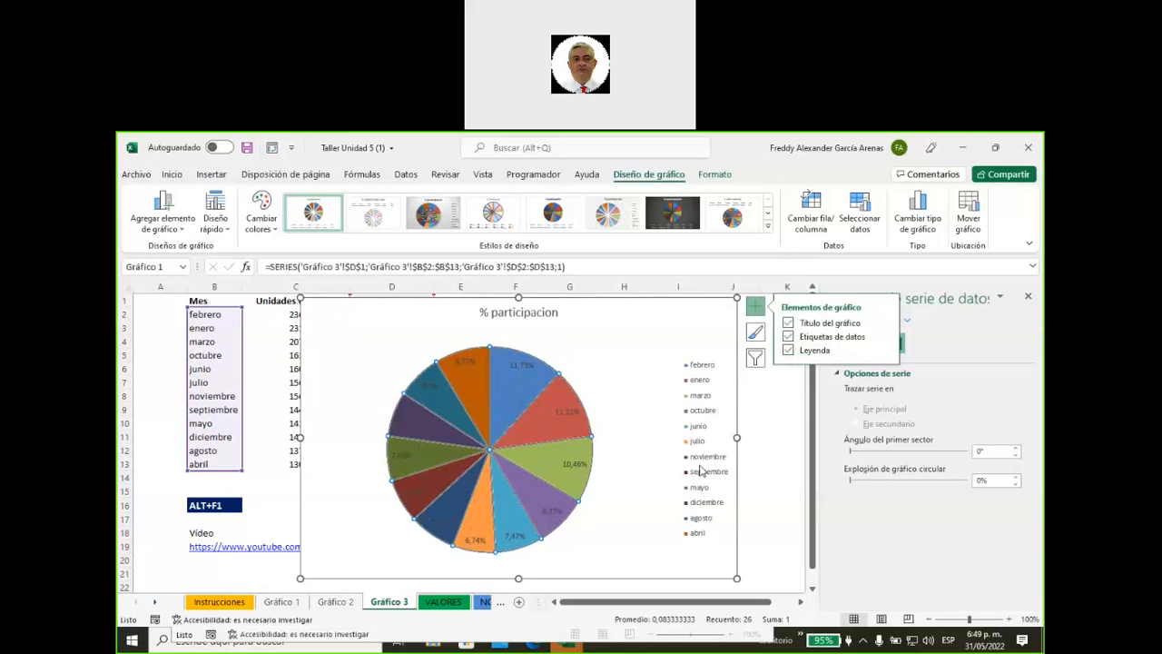
Step: Widen the % participacion chart leftward so that it starts at column C
left_click(511, 411)
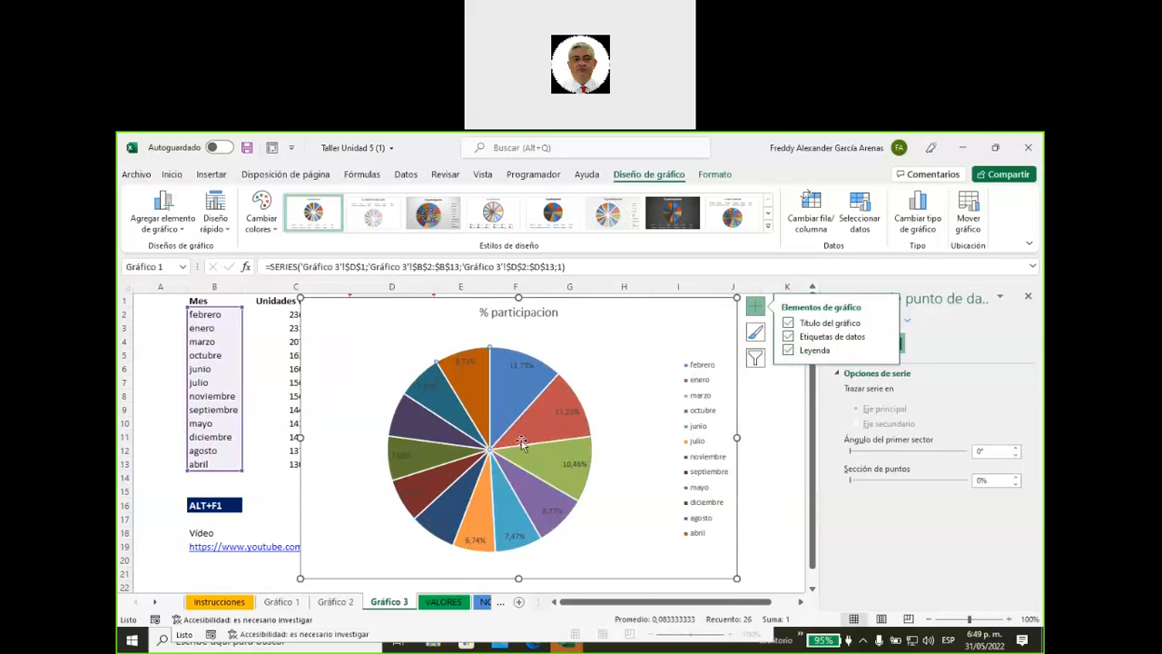
left_click(616, 425)
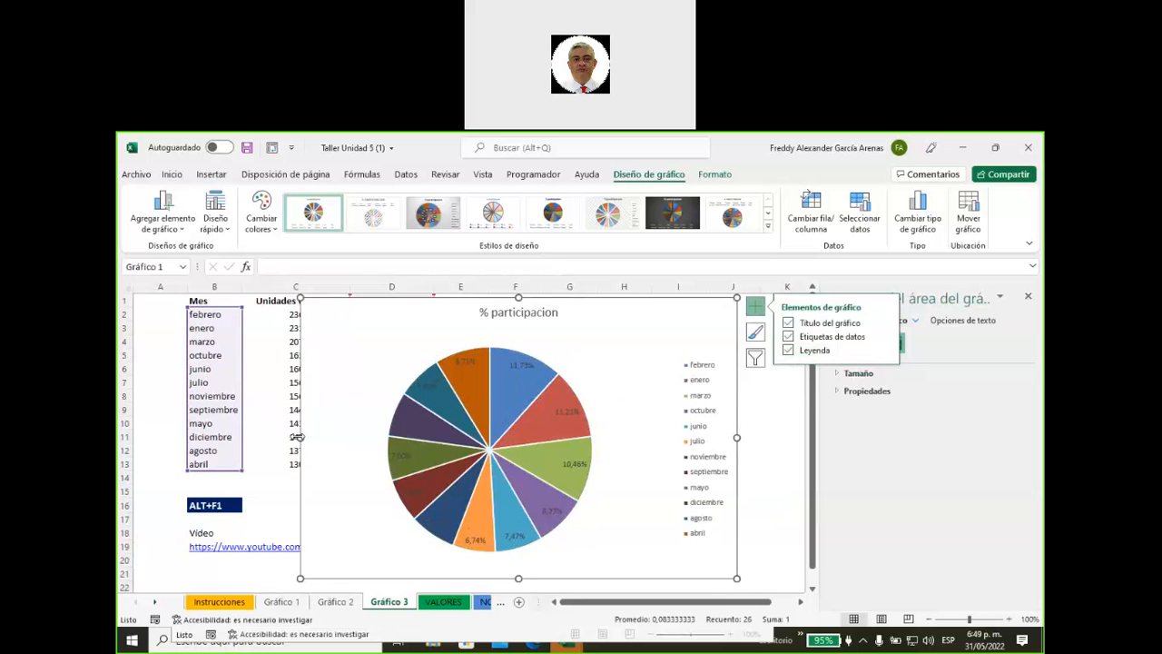
left_click_drag(298, 437, 253, 437)
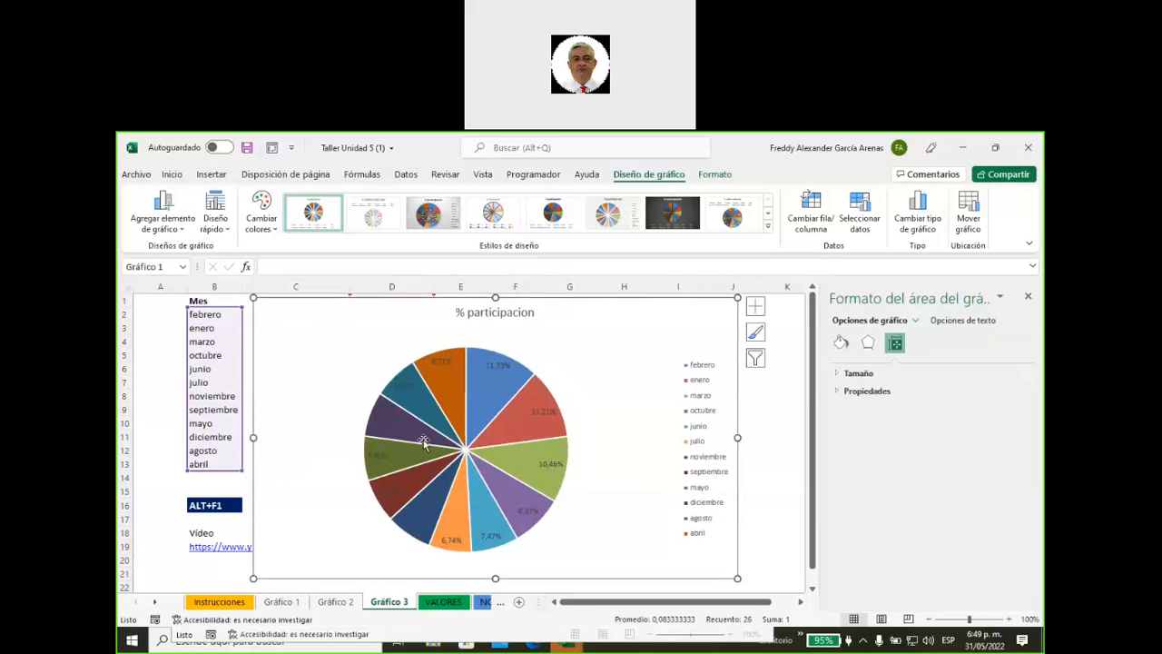
left_click(481, 418)
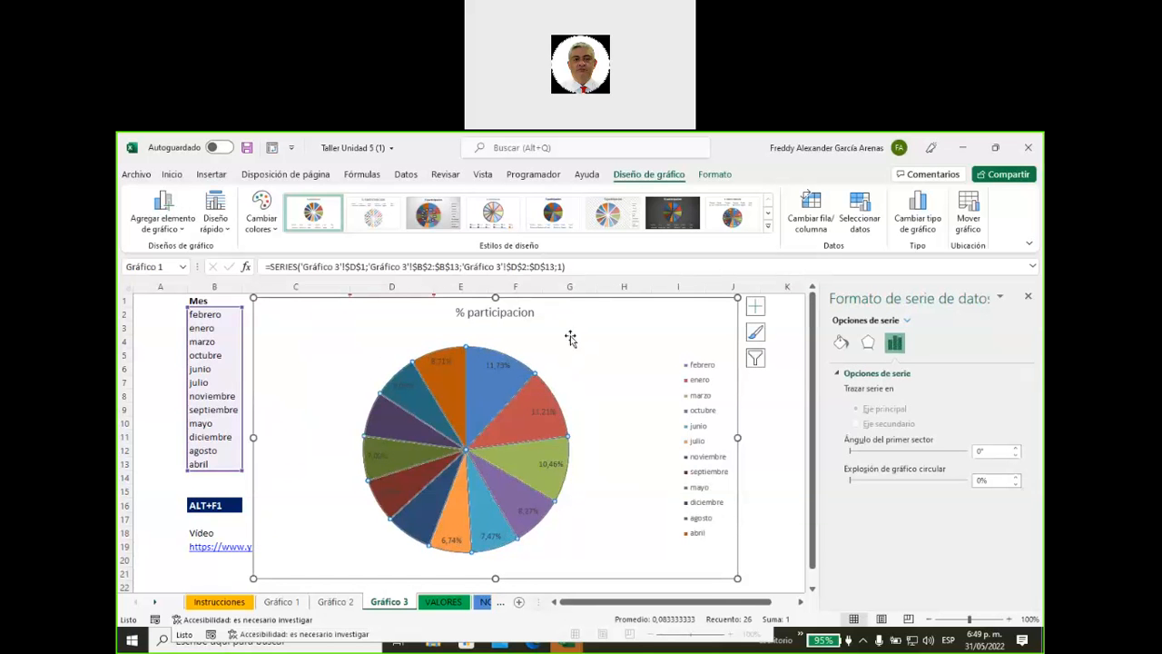
Step: Set the title of the % participacion pie chart to Superpuesto centrado
left_click(493, 311)
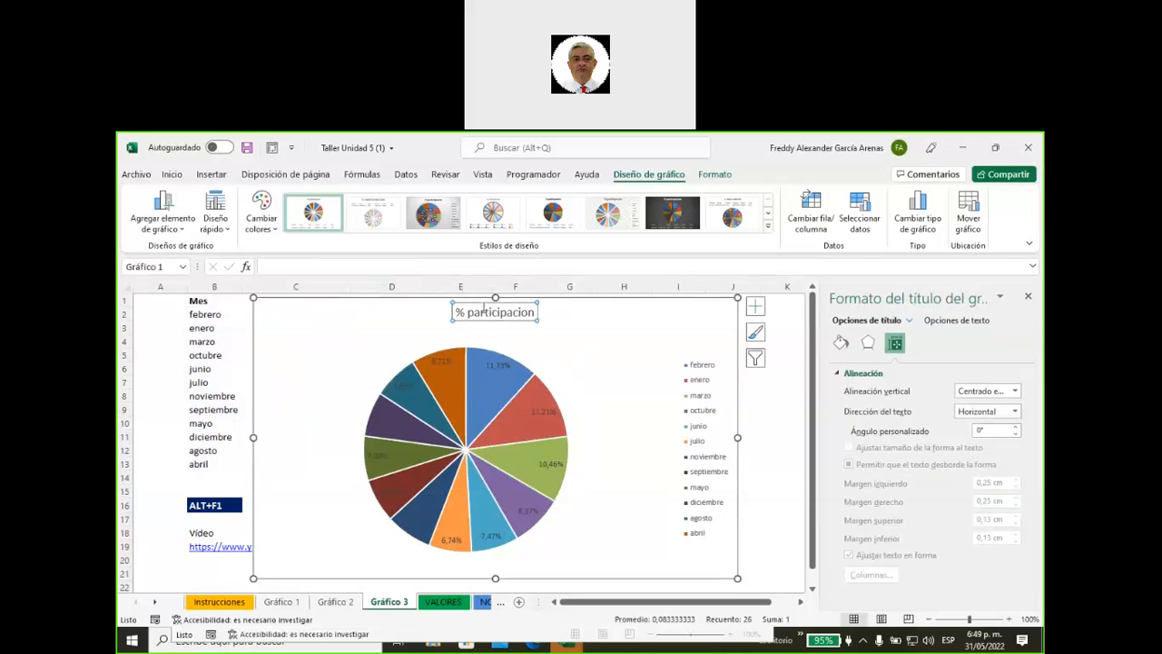
left_click(754, 306)
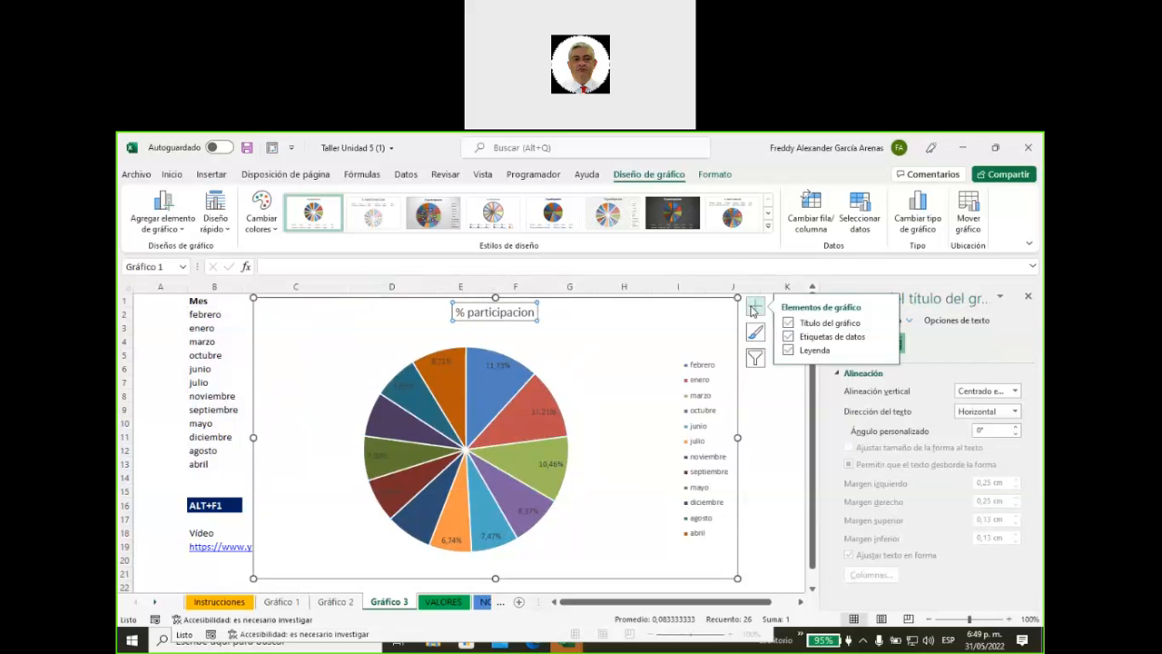
left_click(886, 323)
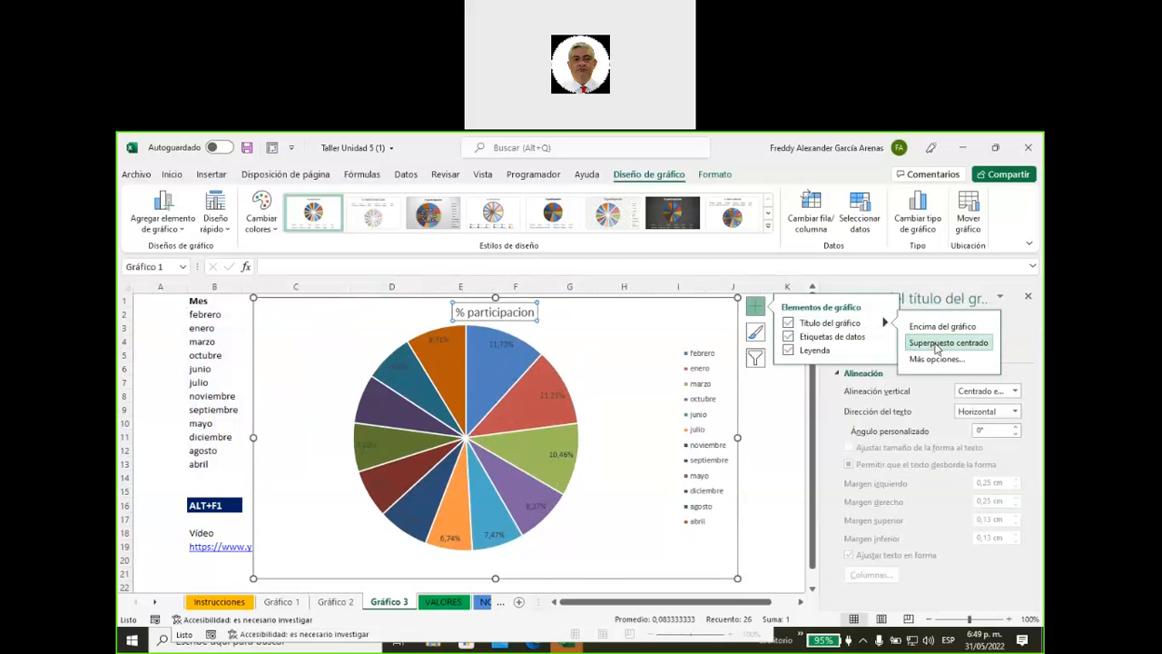
left_click(937, 348)
left_click(618, 437)
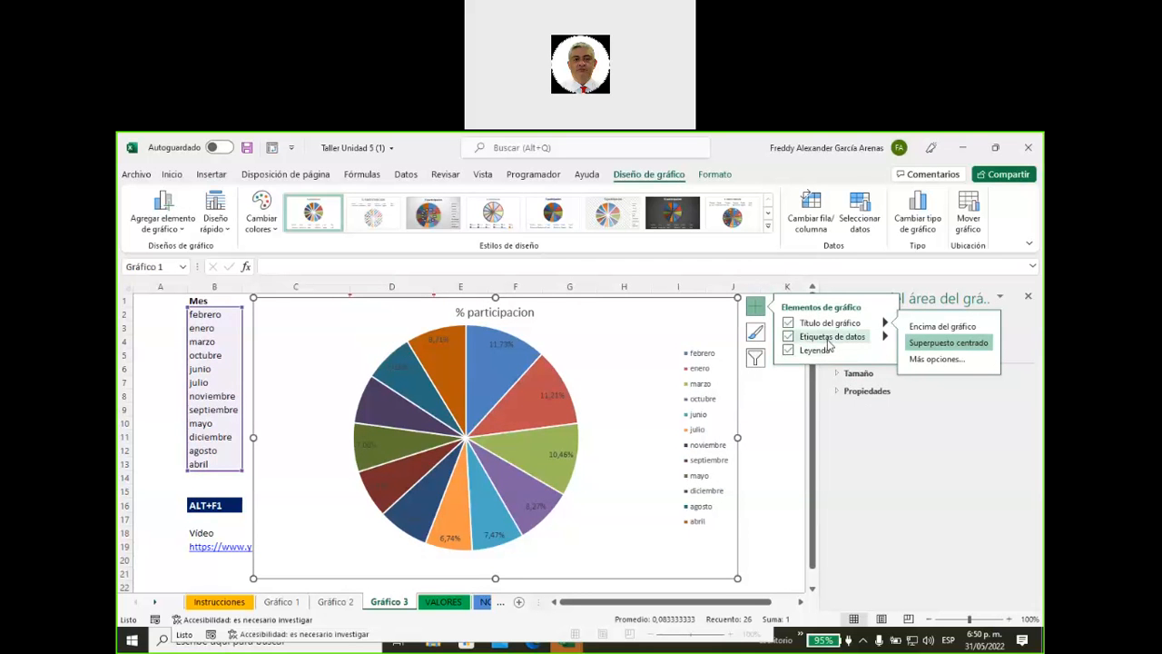
Step: Place the % participacion data labels at Extremo externo and move the chart title to the chart's upper right, above the legend
left_click(885, 337)
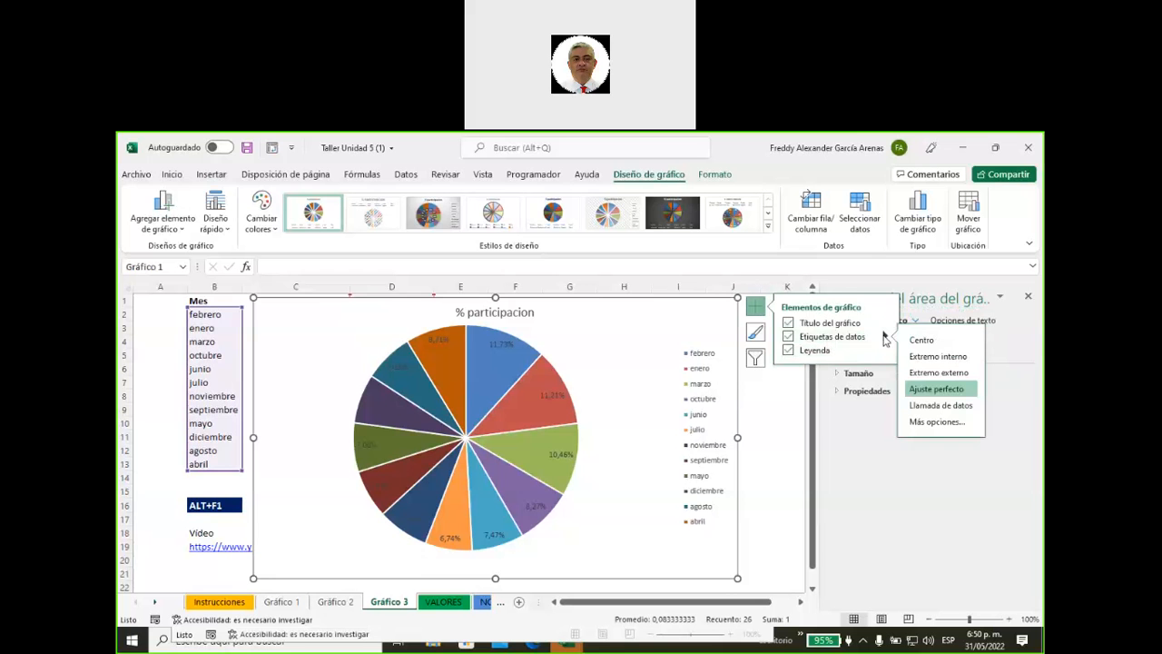
left_click(938, 372)
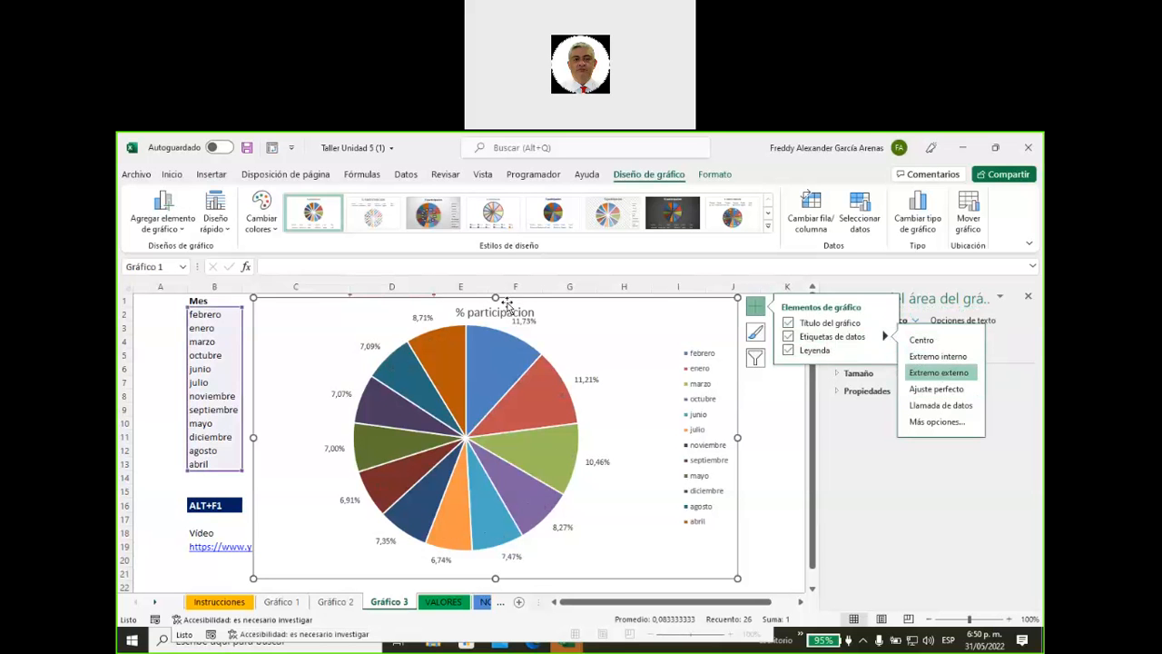
left_click(480, 305)
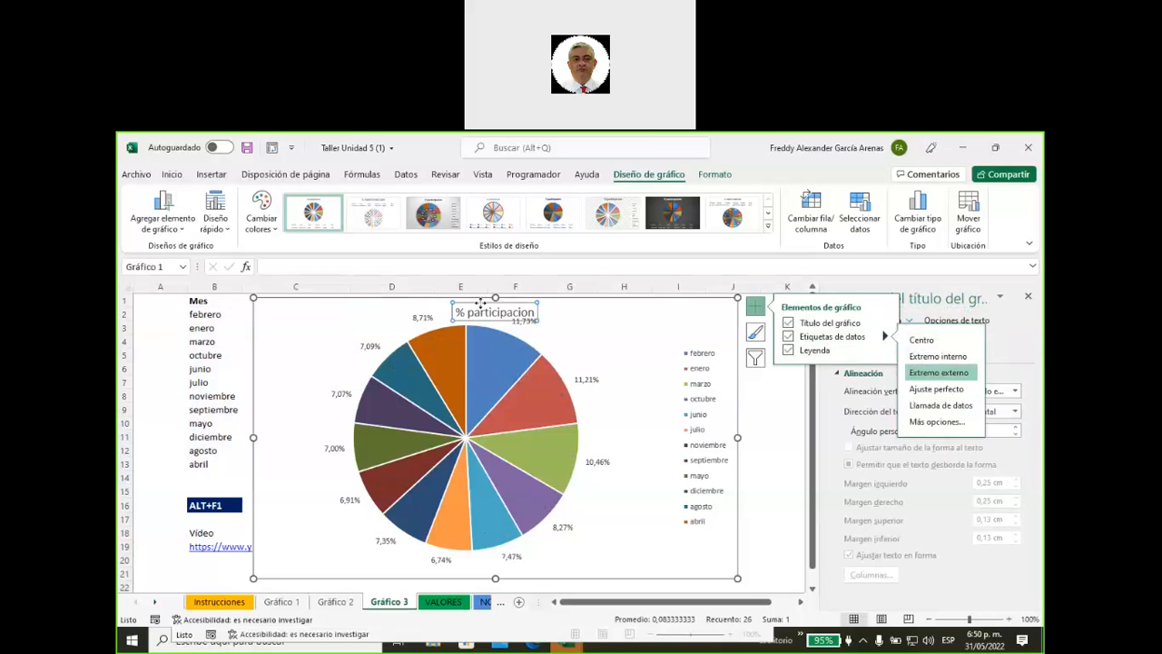
left_click_drag(636, 352, 636, 355)
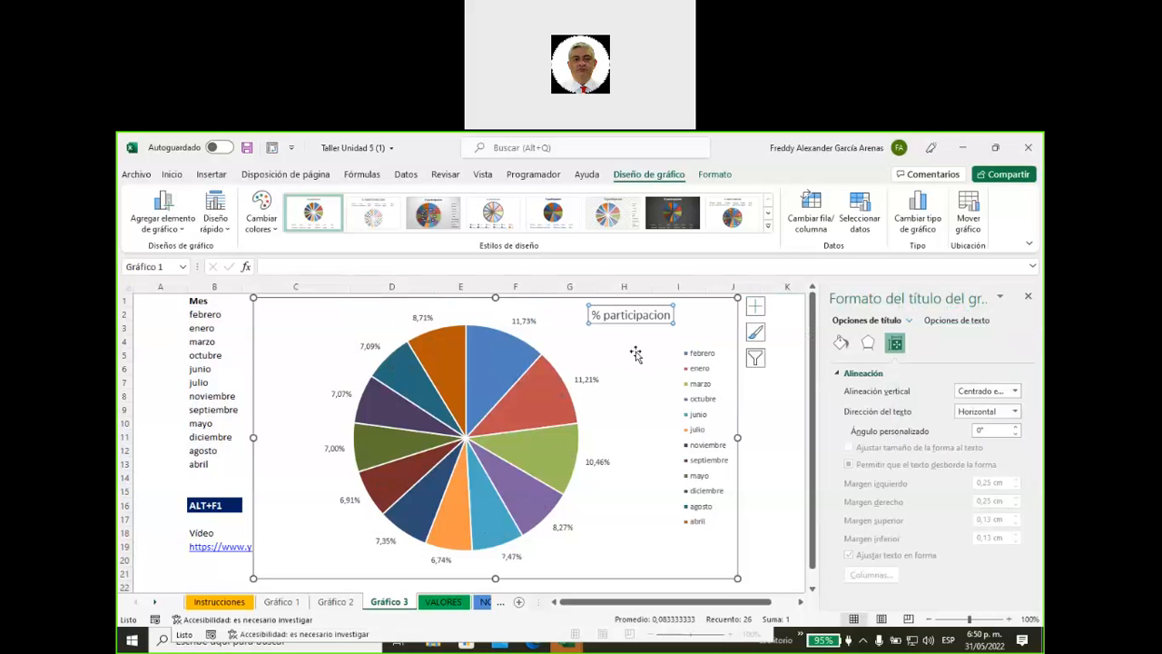
left_click(626, 377)
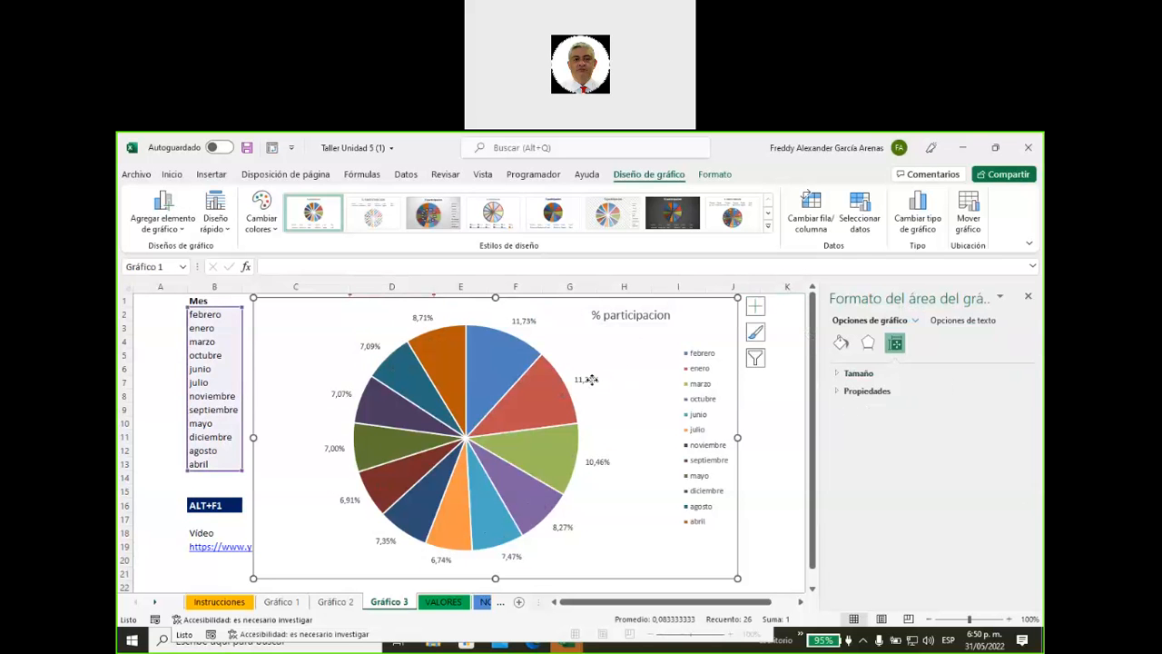
Step: In the % participacion data label options, turn on Porcentaje and turn it off again
left_click(589, 379)
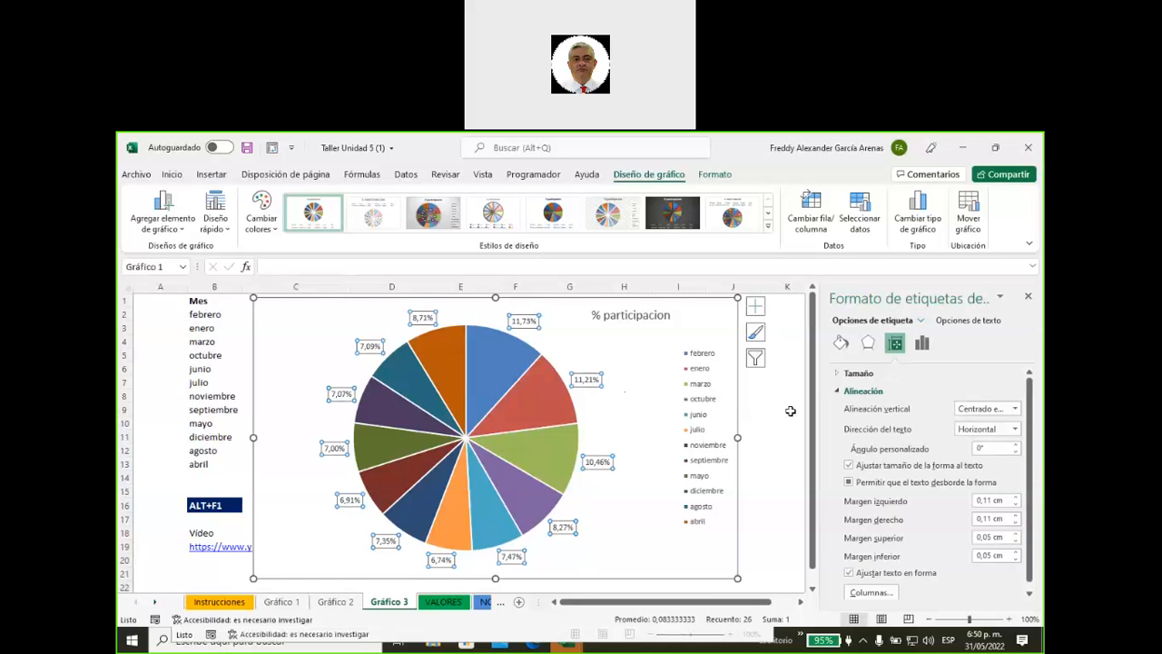
left_click(923, 345)
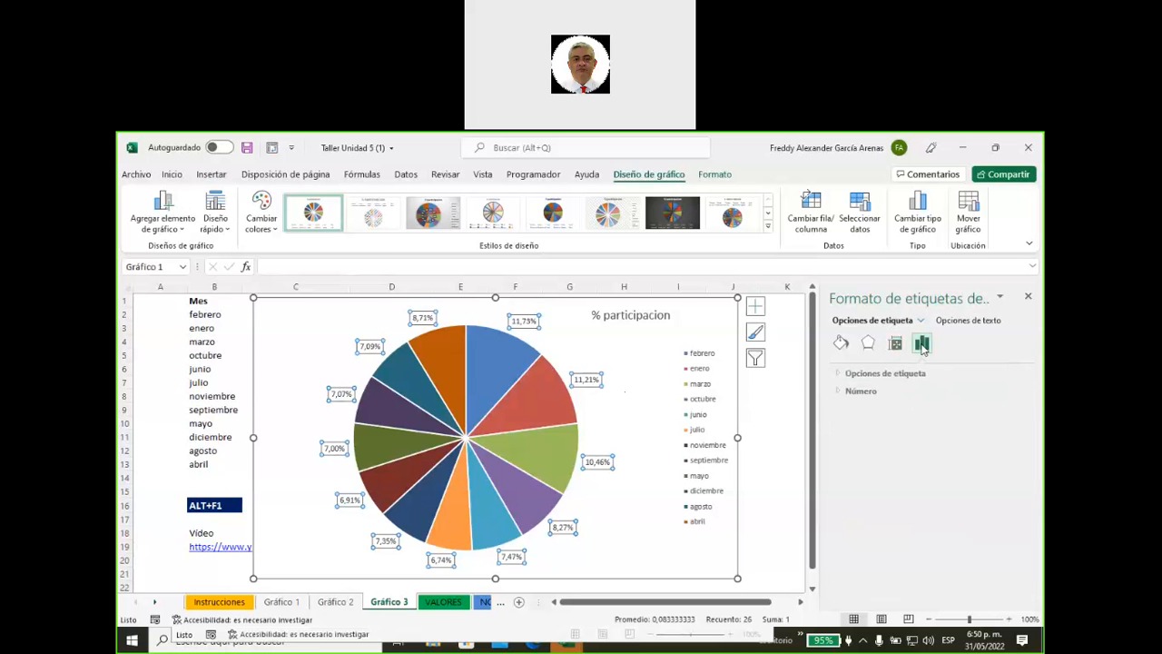
left_click(836, 374)
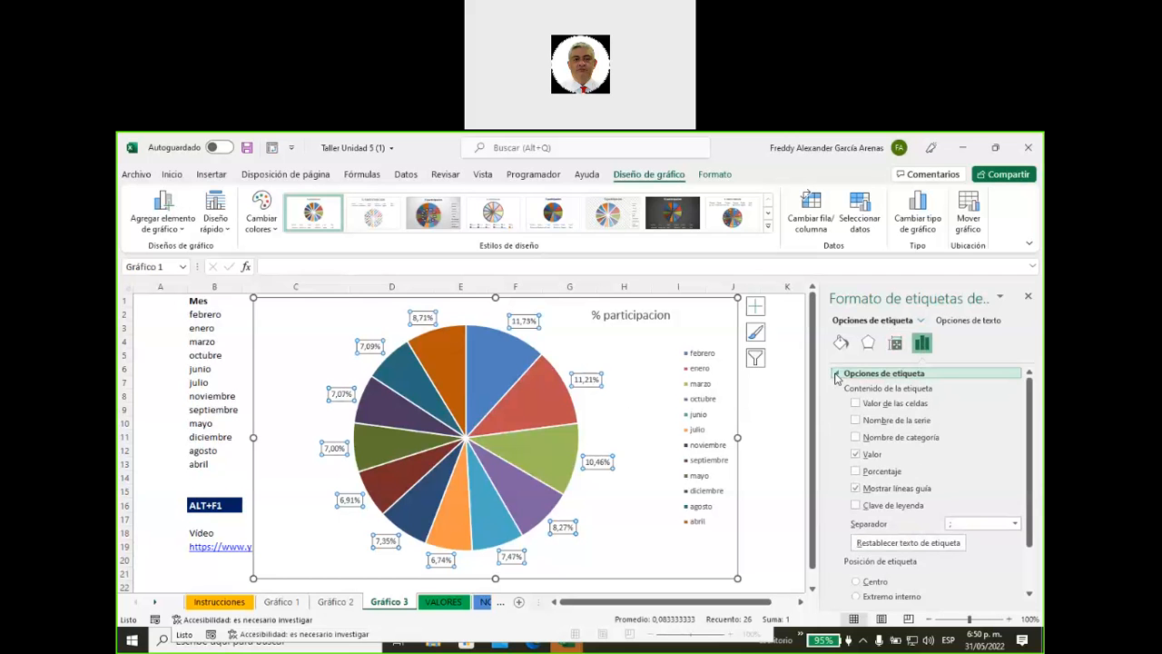
left_click(856, 472)
left_click(856, 471)
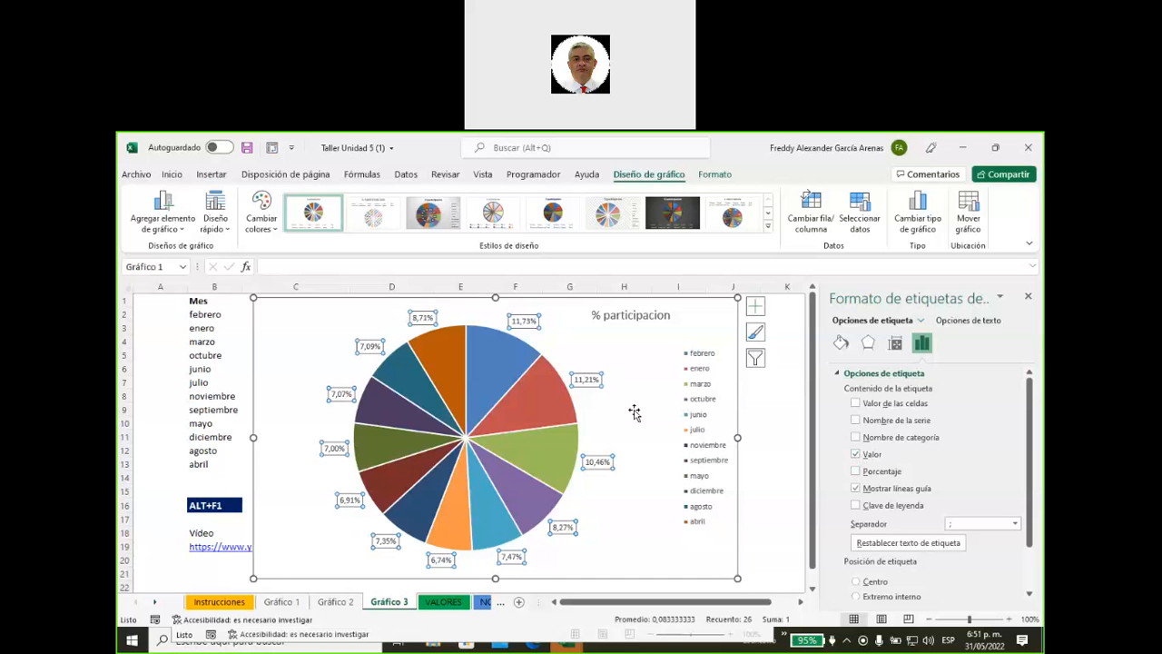
Step: Delete the % participacion pie chart from sheet Gráfico 3
left_click(634, 375)
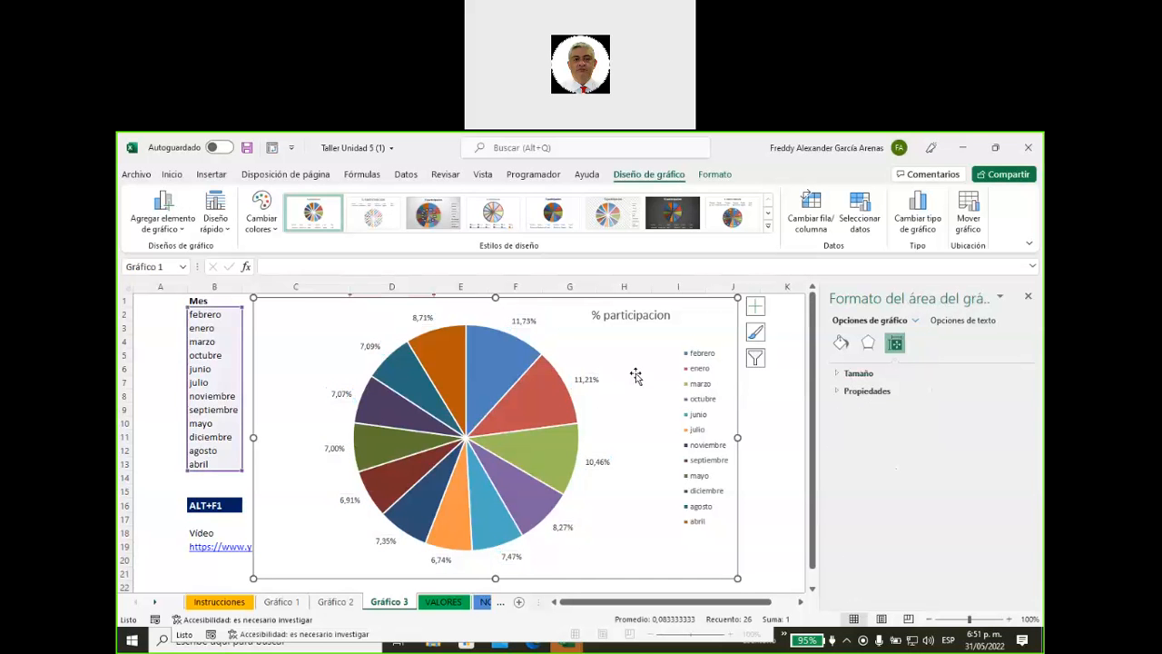
key("Delete")
left_click(533, 390)
Step: Insert a basic 2D pie chart from Mes and Unidades vendidas, B1:C13, and move it up to start at column D, row 1
left_click_drag(198, 302, 299, 464)
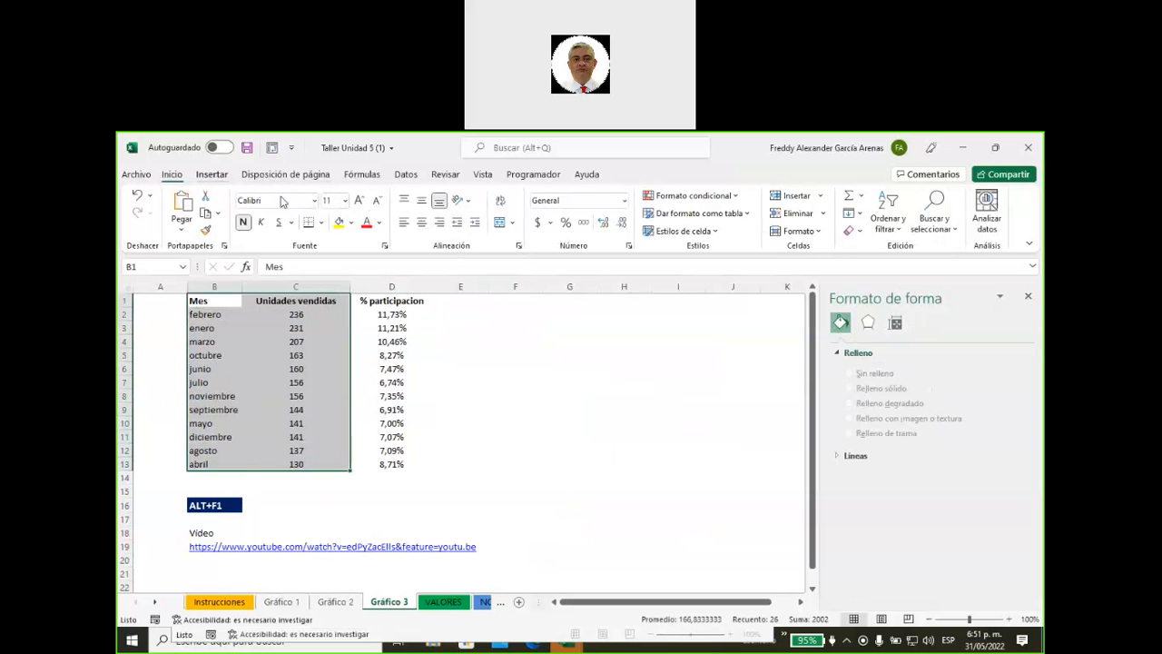
left_click(212, 174)
left_click(474, 231)
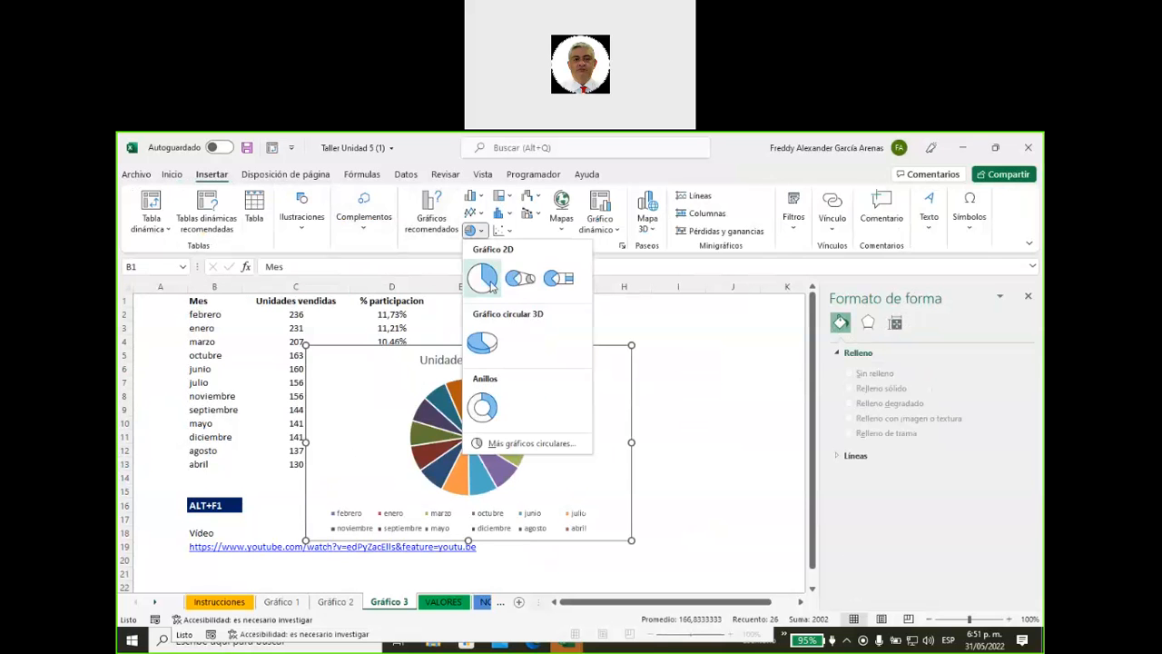
left_click(483, 279)
left_click_drag(555, 366, 596, 319)
Step: Add data labels at Extremo externo to the Unidades vendidas pie, then enlarge the chart to span columns C to I down to about row 20
left_click(691, 314)
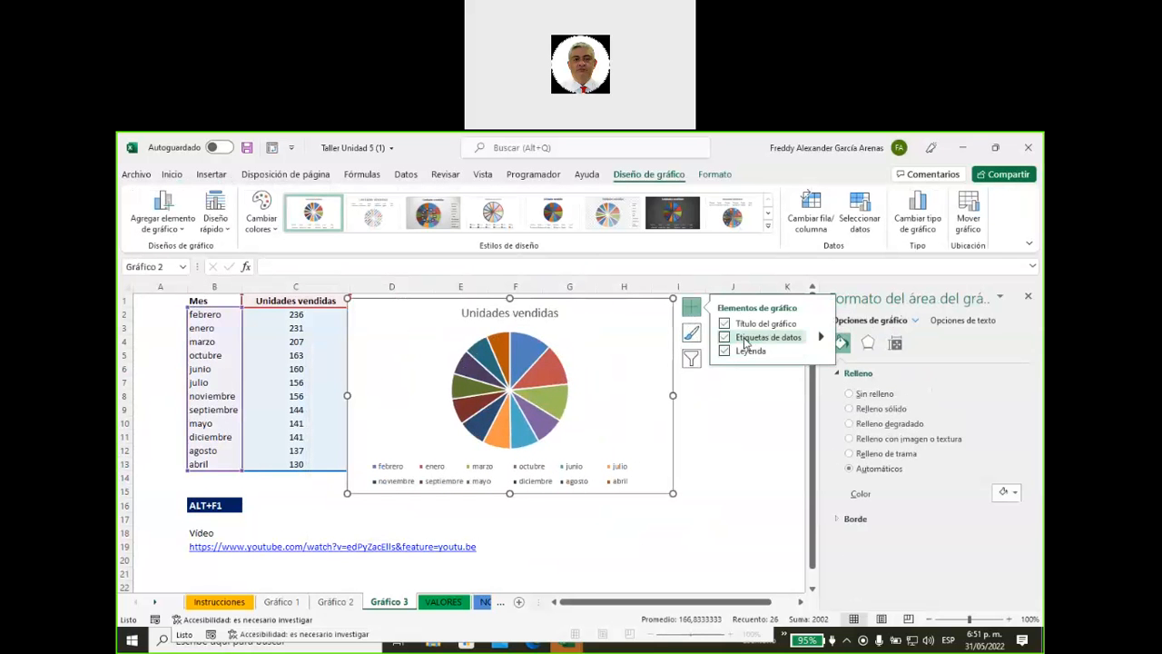
left_click(748, 338)
left_click(820, 337)
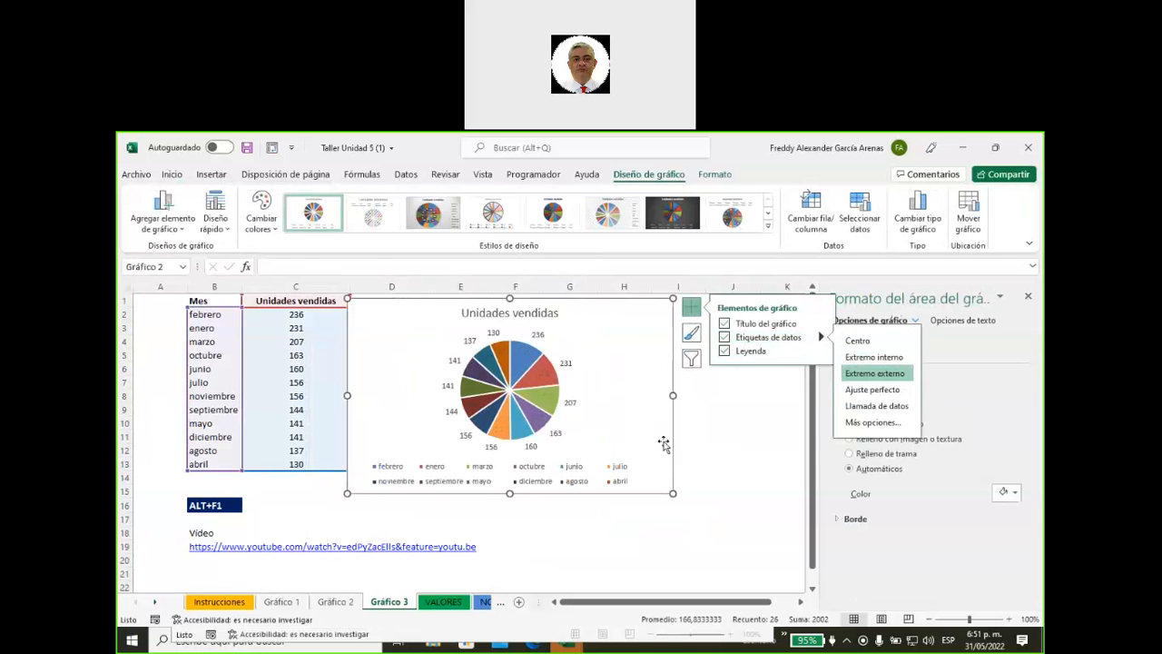
left_click_drag(673, 493, 744, 563)
left_click_drag(630, 312, 599, 309)
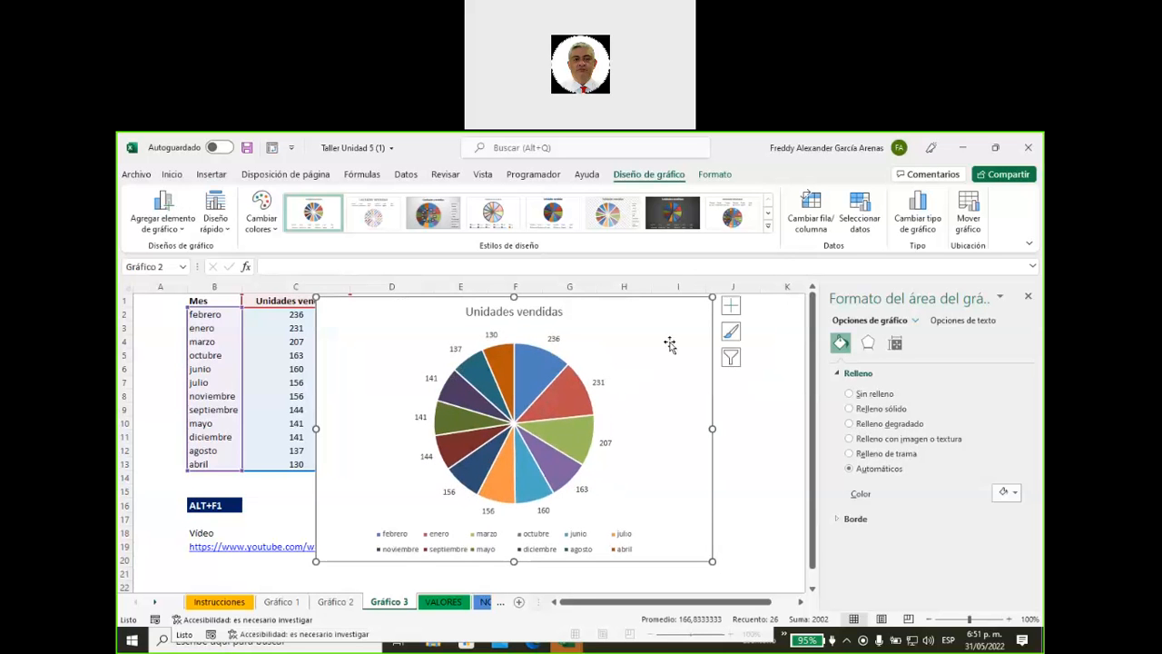
Step: Set the Unidades vendidas pie's data labels to show Porcentaje instead of Valor
left_click(551, 339)
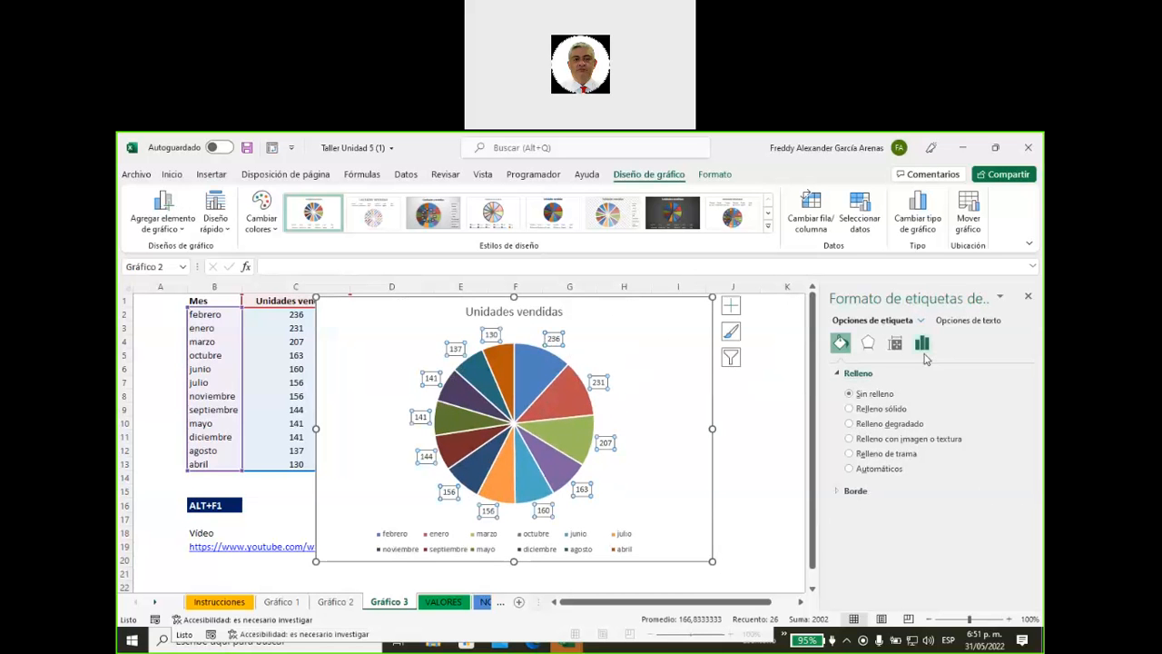
left_click(923, 345)
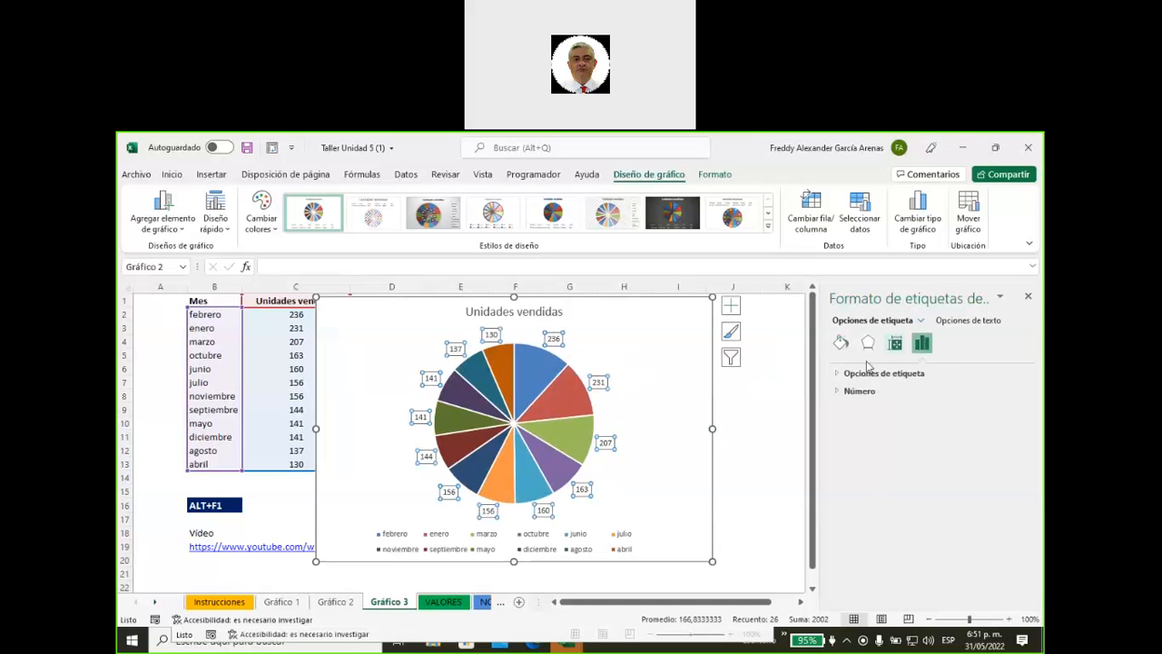
left_click(840, 375)
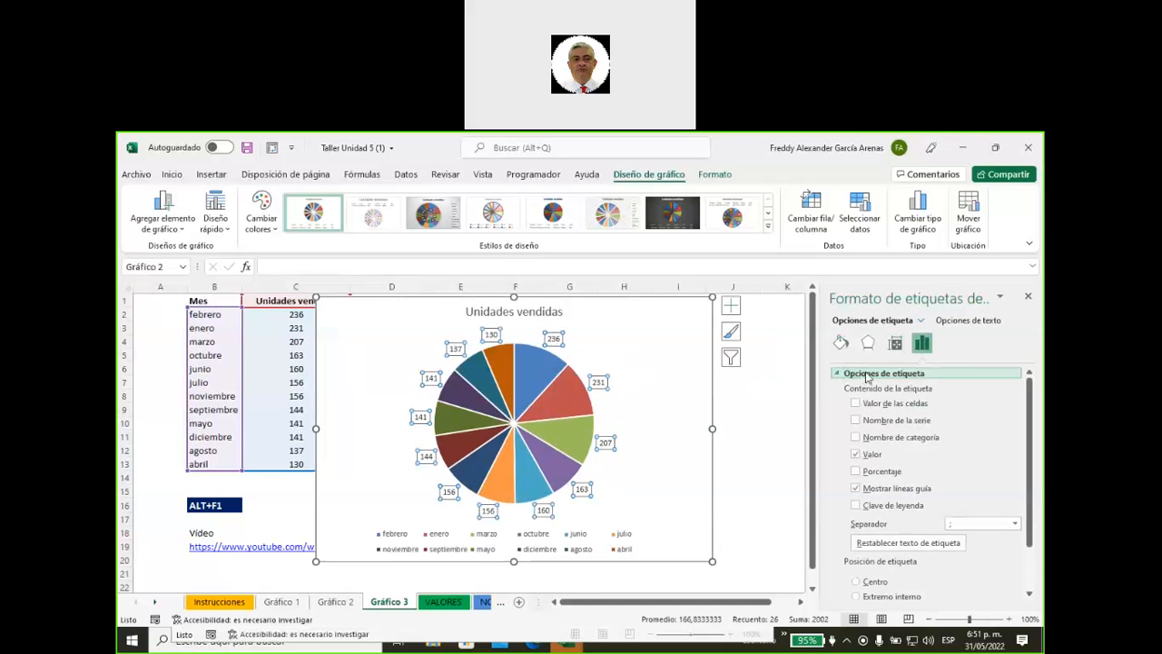
left_click(854, 471)
left_click(855, 455)
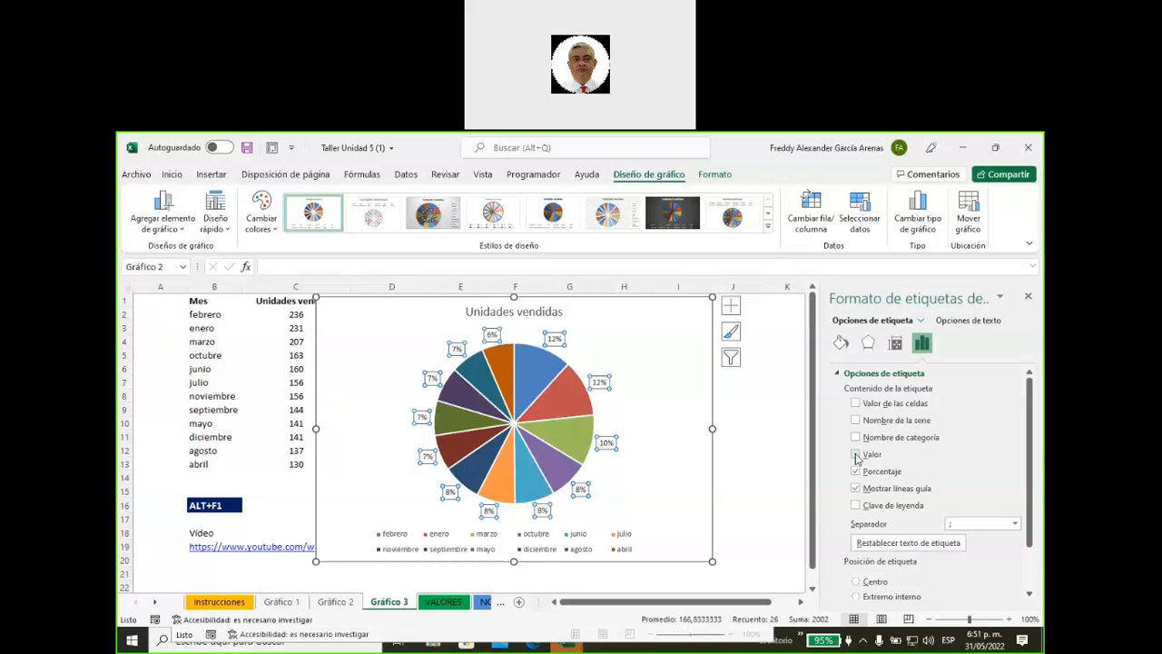
left_click(855, 454)
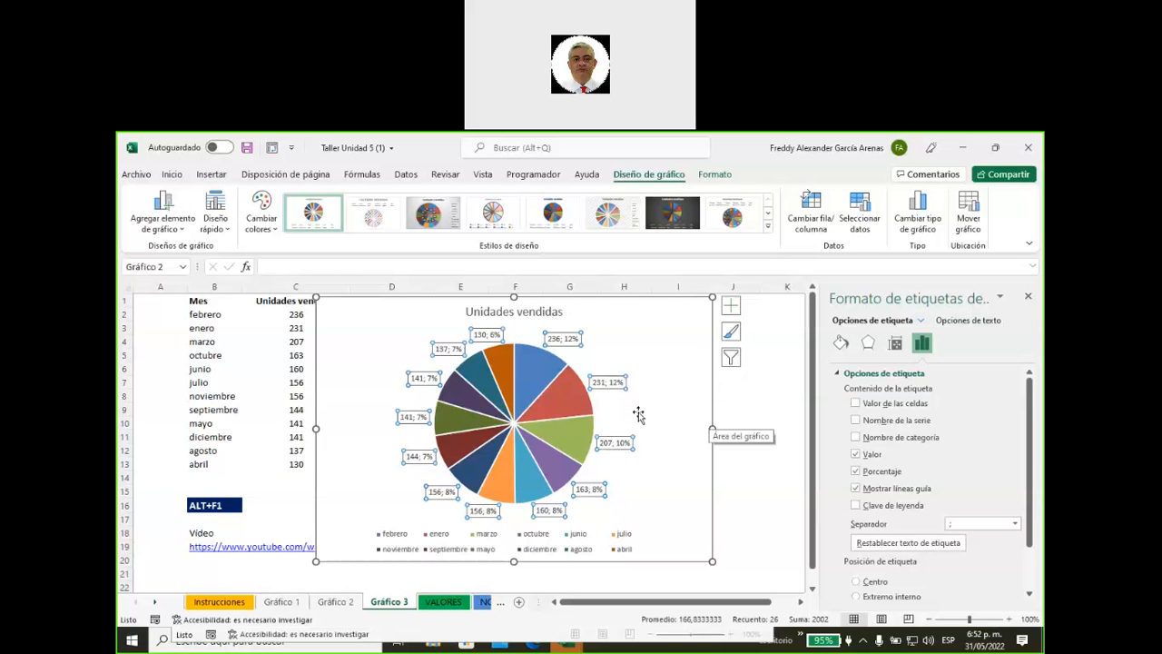
left_click(856, 455)
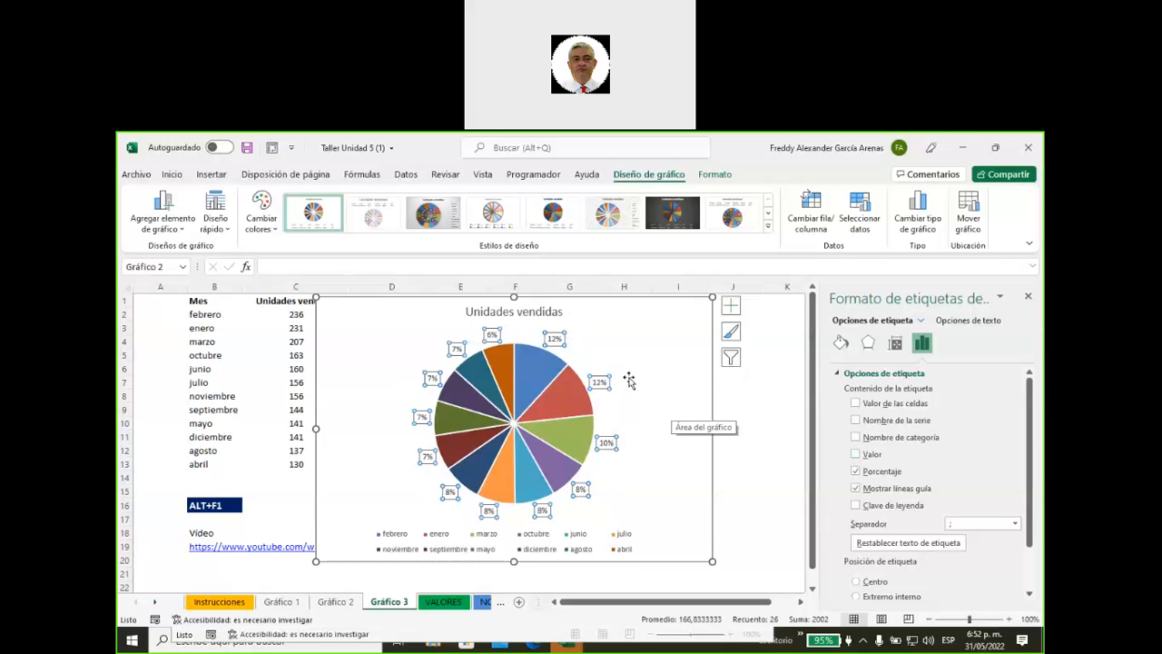
mouse_move(527, 378)
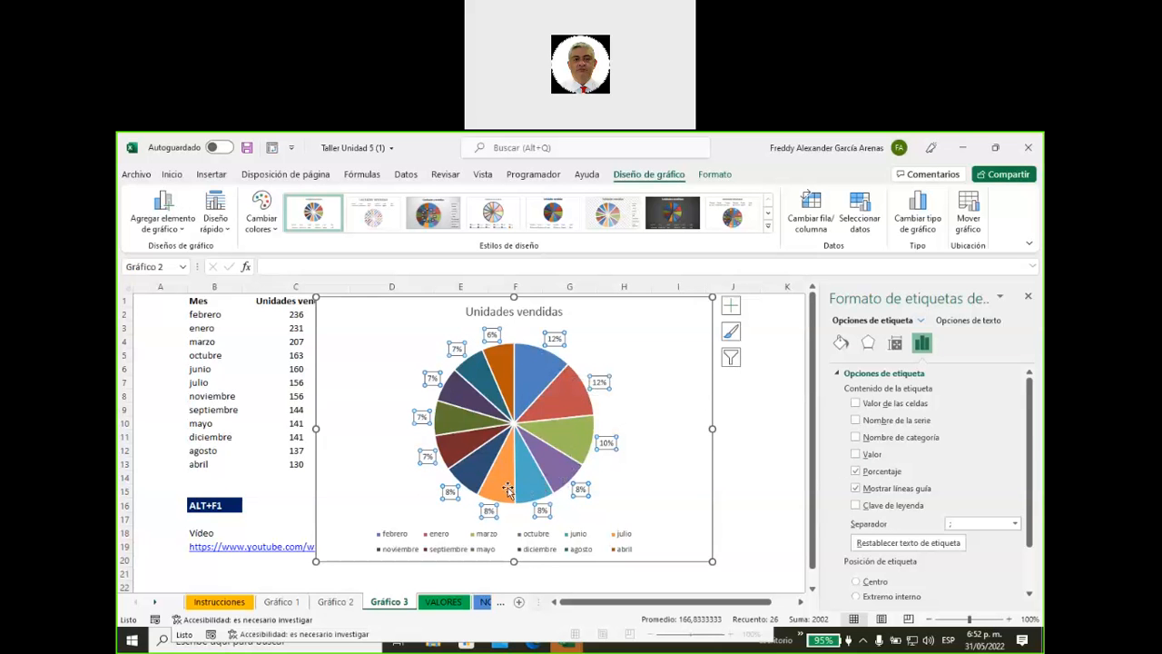
mouse_move(499, 358)
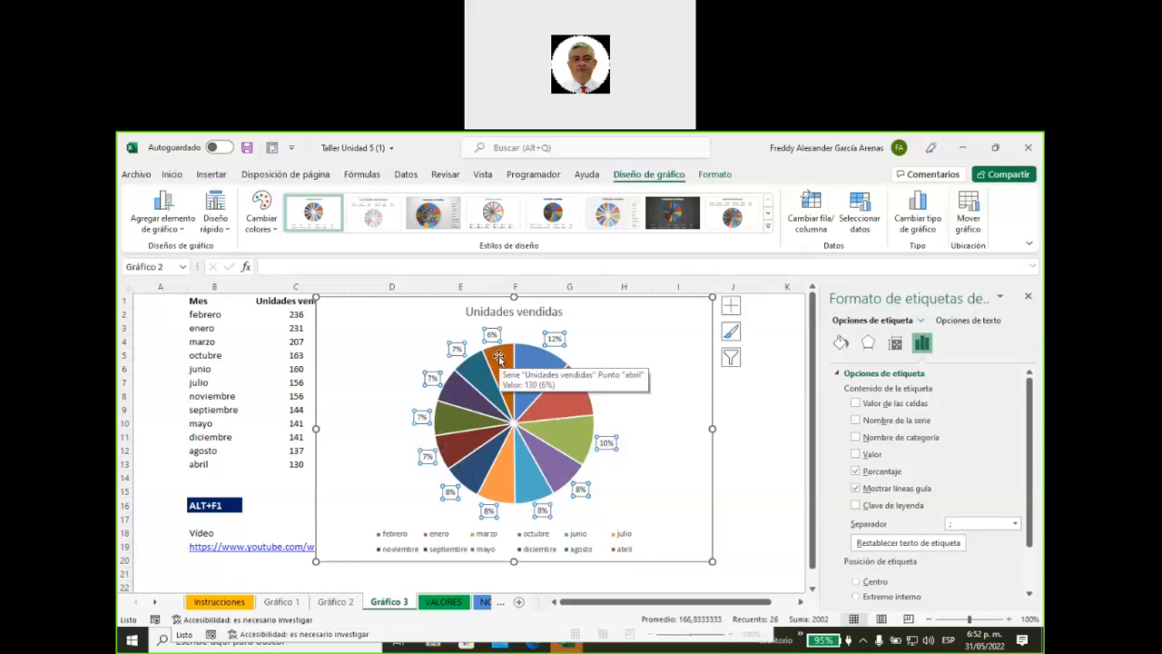
Step: Move the Unidades vendidas pie chart below the table so that it starts at about row 21
left_click(663, 383)
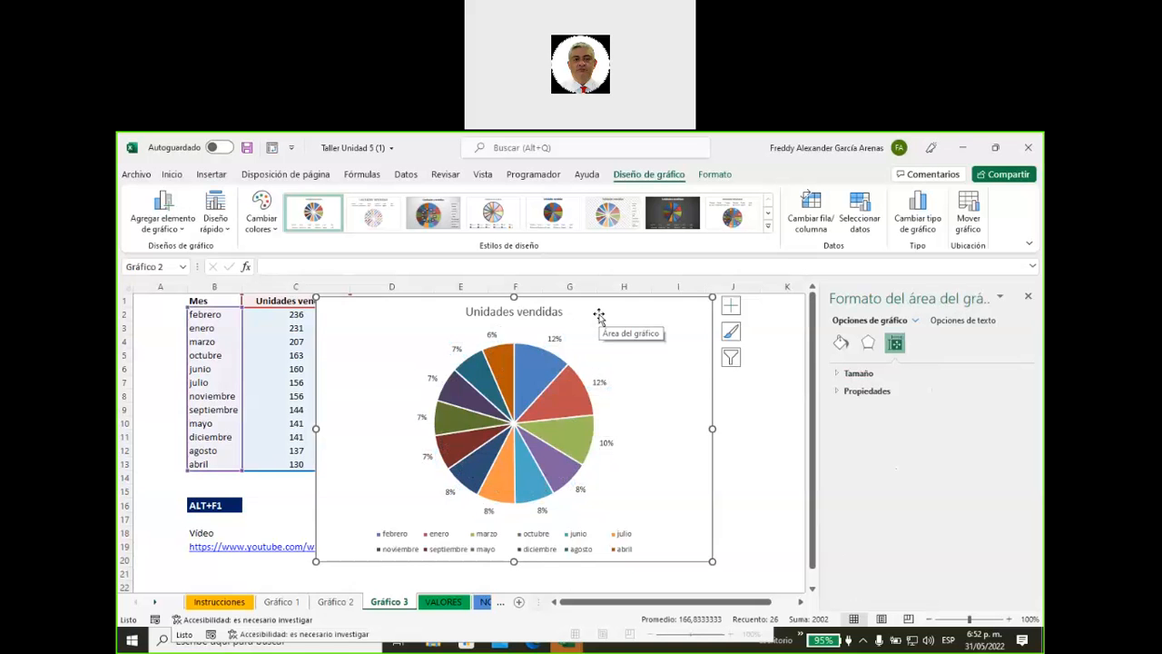
left_click_drag(599, 317, 682, 585)
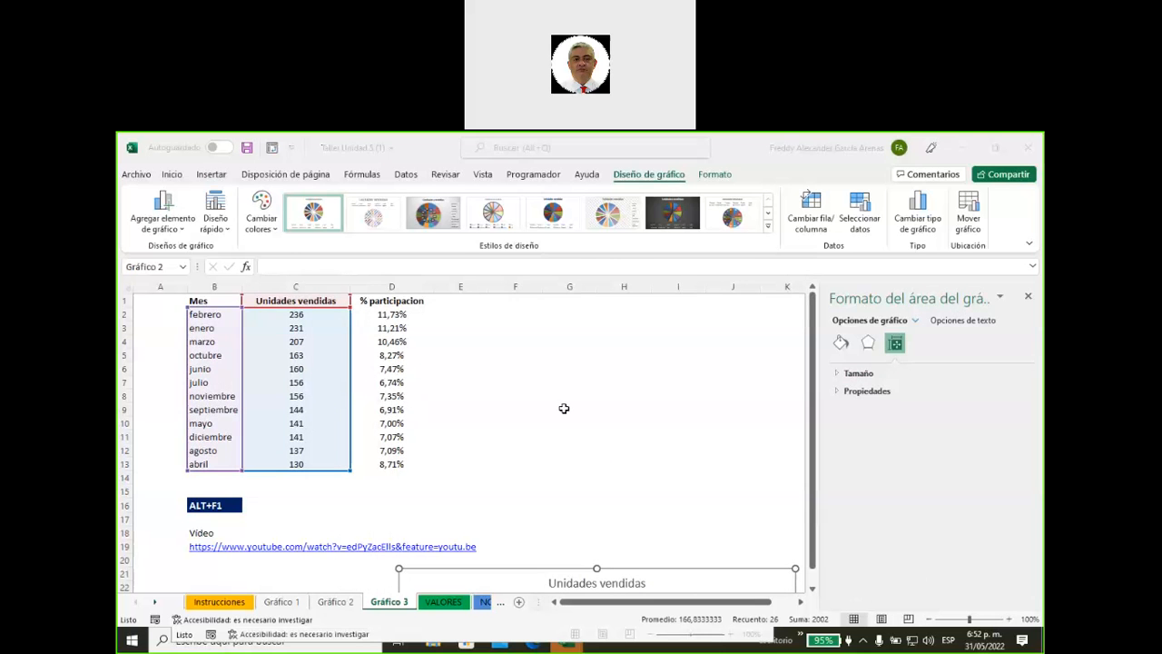
left_click(540, 430)
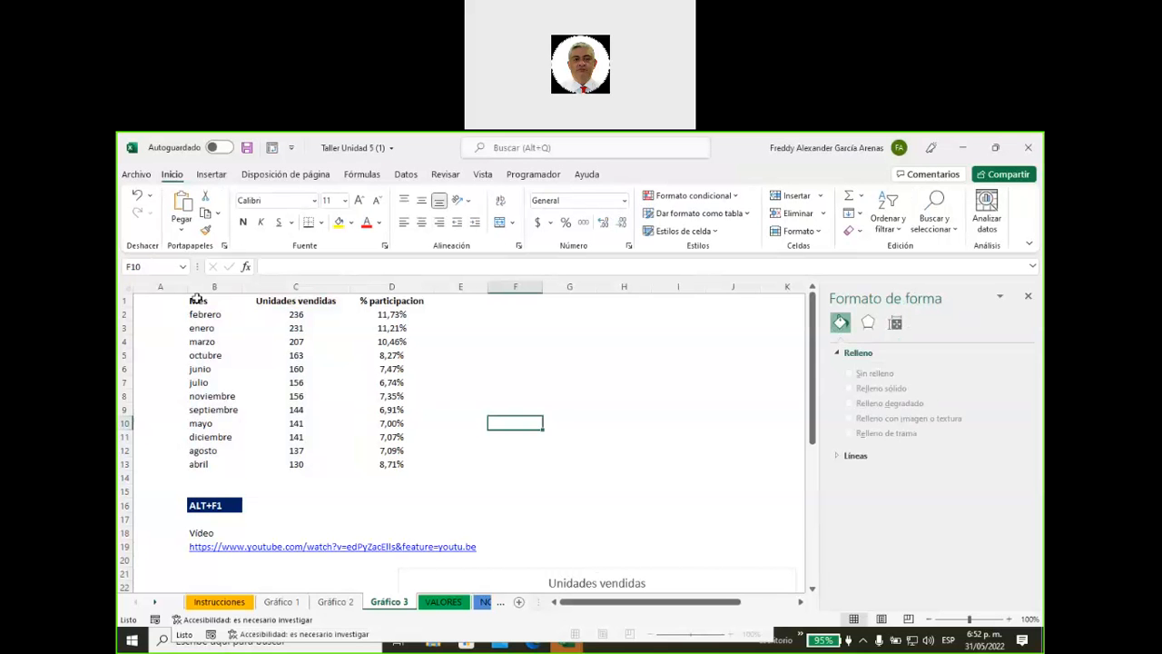
Step: Start a recommended-chart insertion for the whole table, B1:D13, and choose the Combinado type Columna agrupada - Línea
left_click_drag(198, 300, 374, 467)
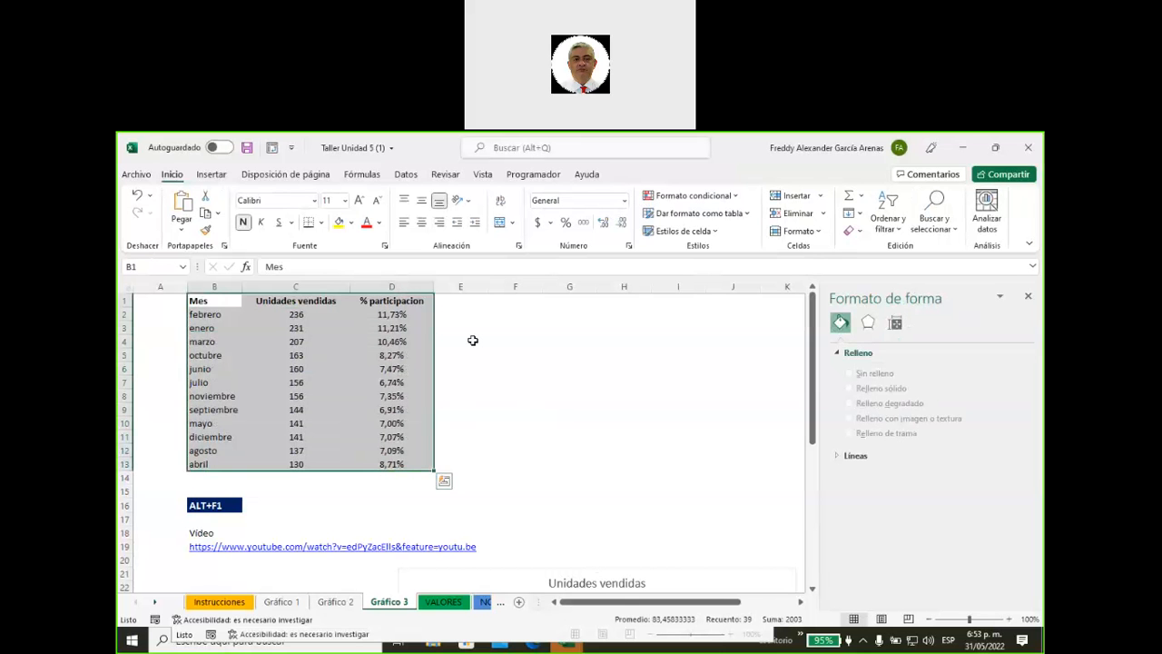
left_click(212, 174)
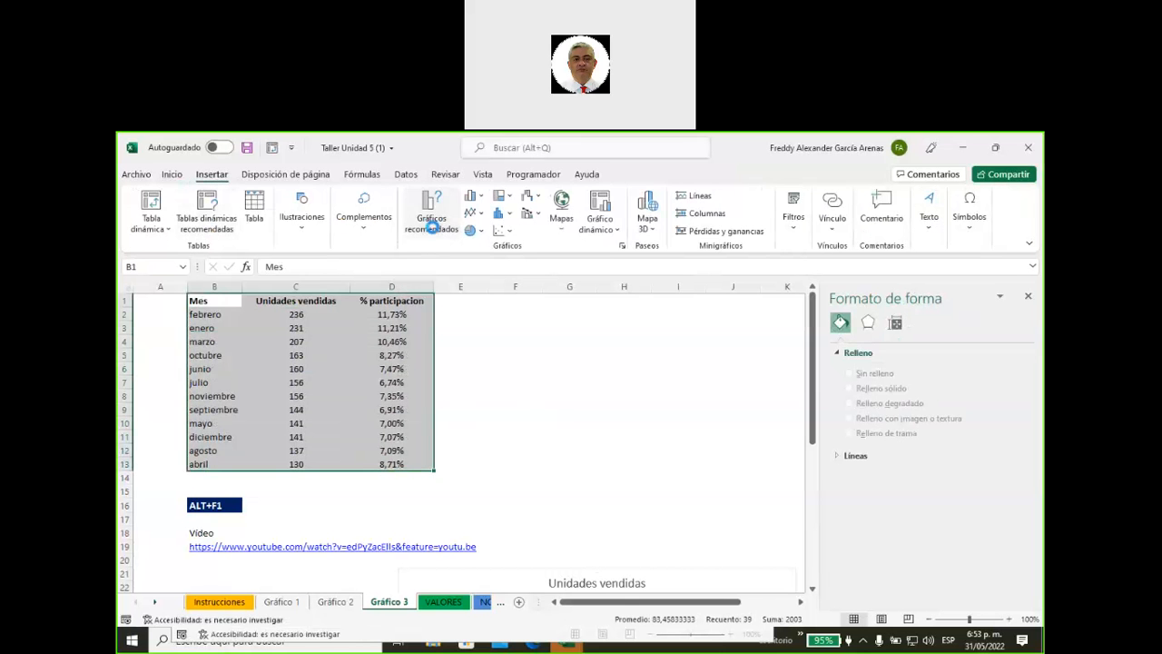
left_click(433, 218)
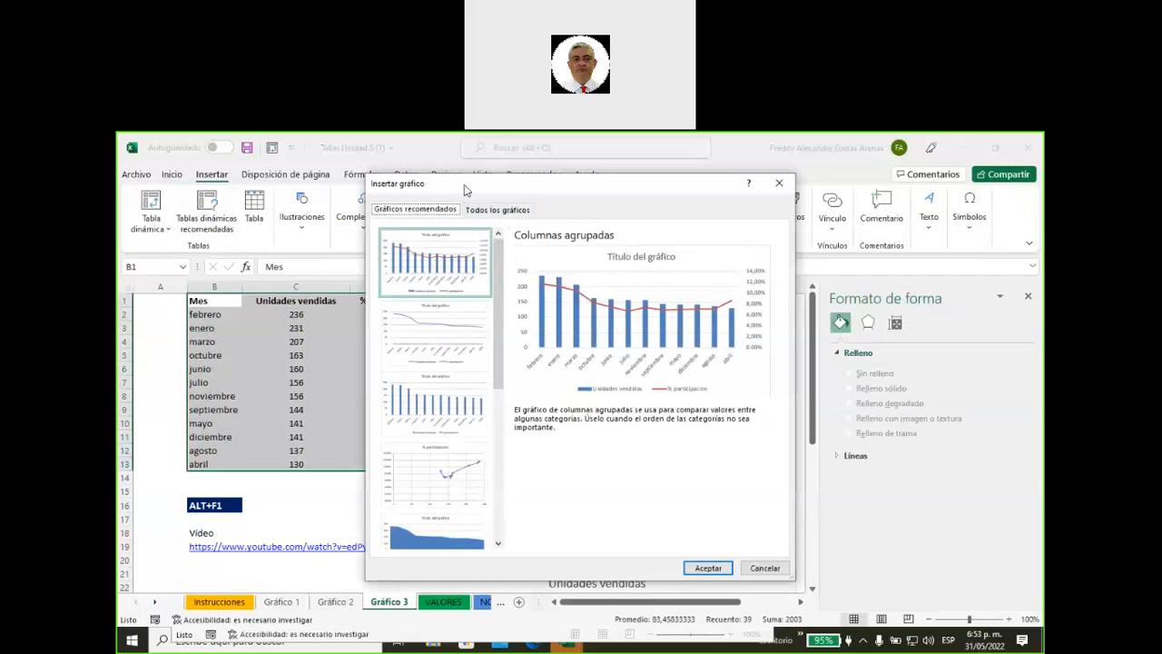
left_click_drag(464, 189, 458, 264)
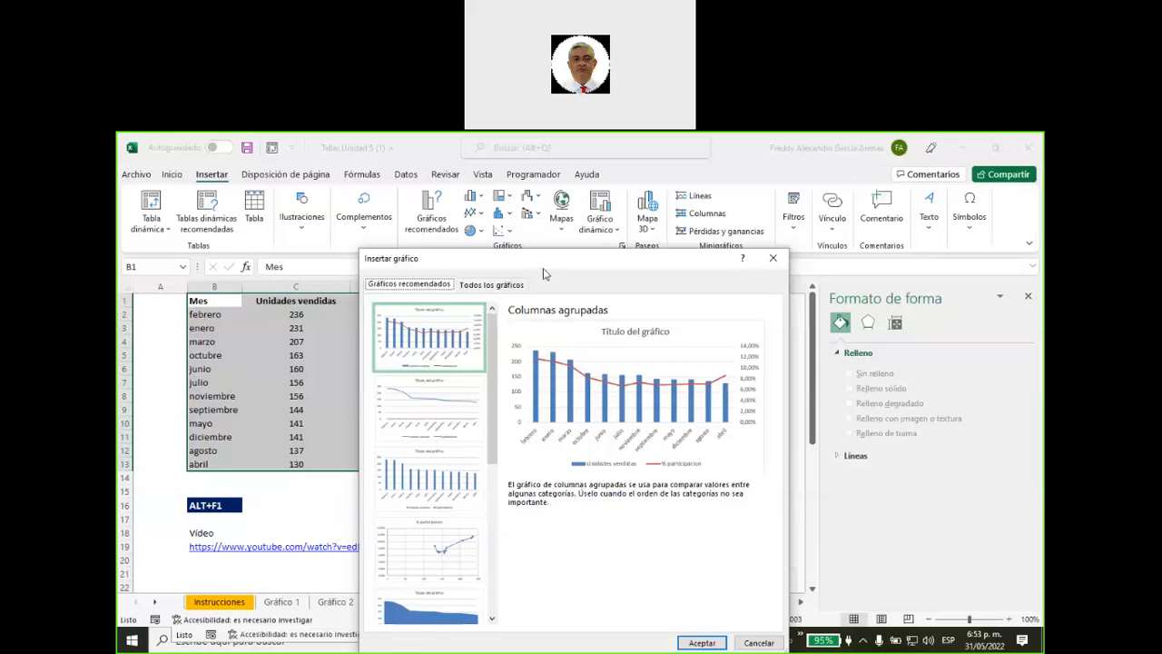
left_click_drag(538, 268, 567, 216)
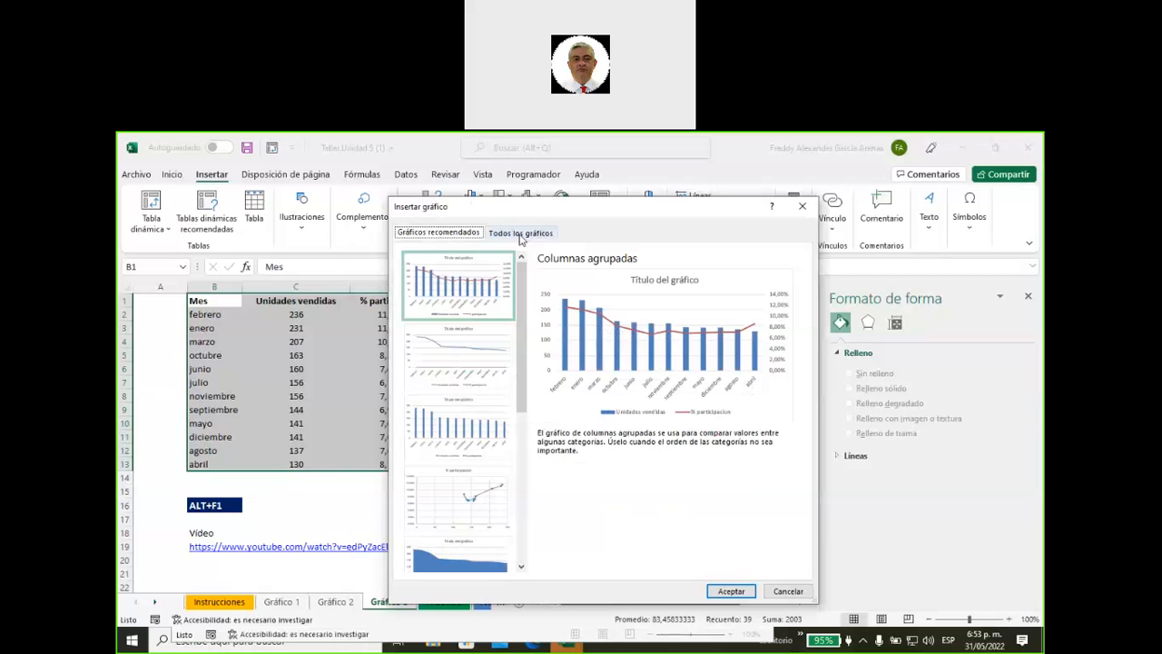
left_click(521, 234)
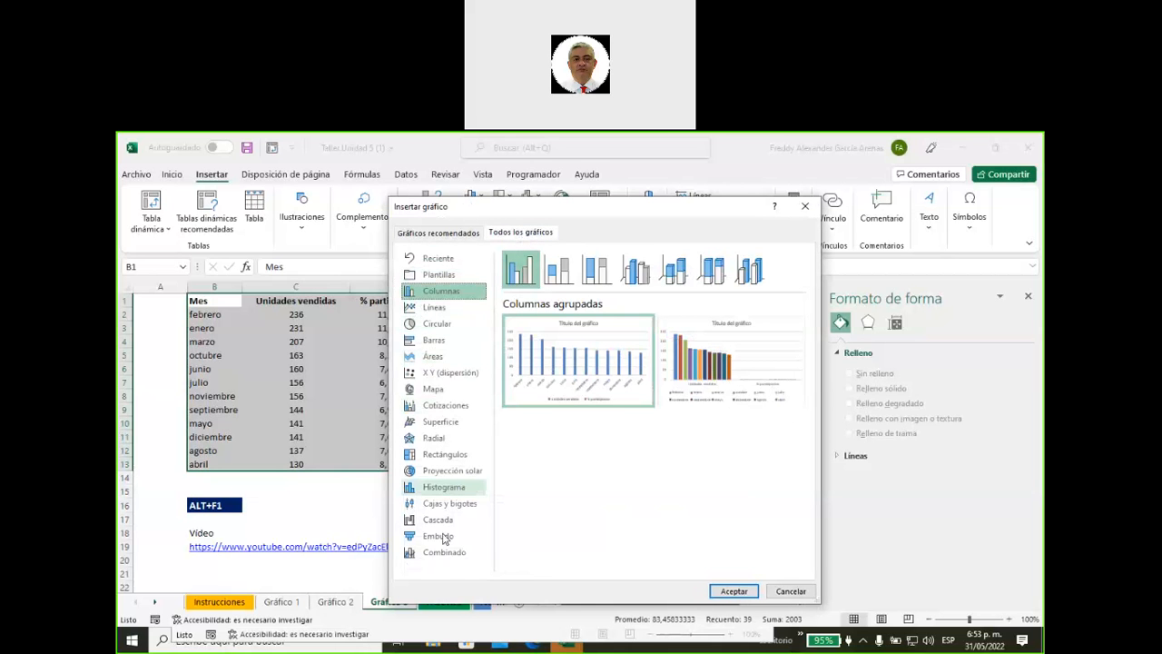
left_click(444, 554)
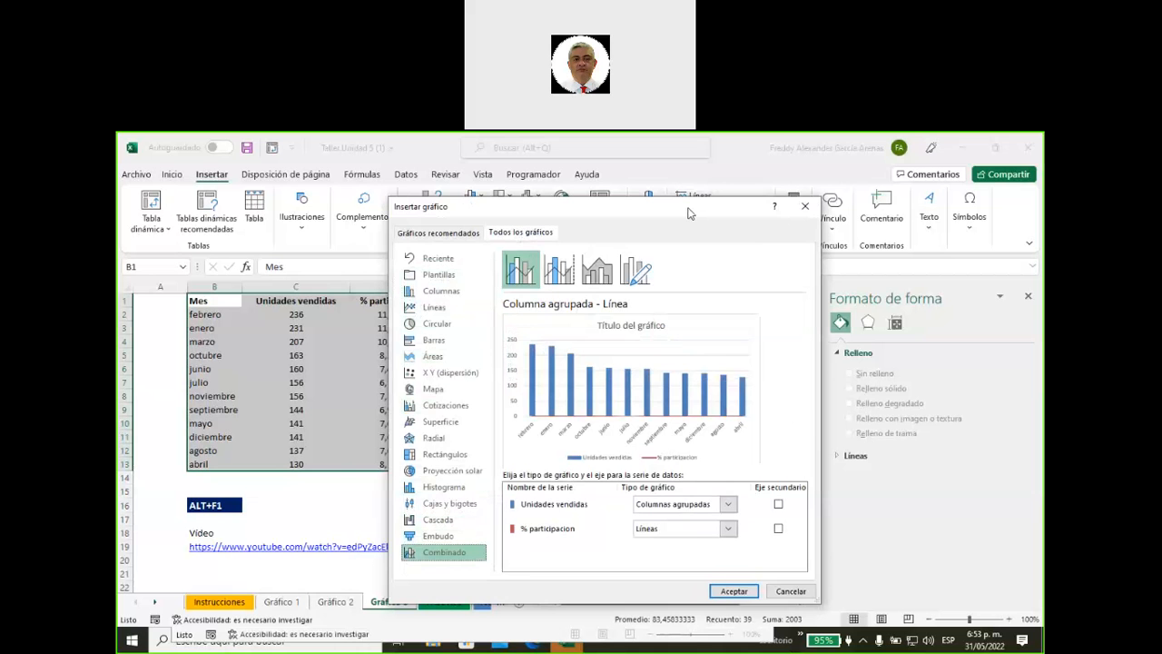
left_click_drag(688, 213, 621, 213)
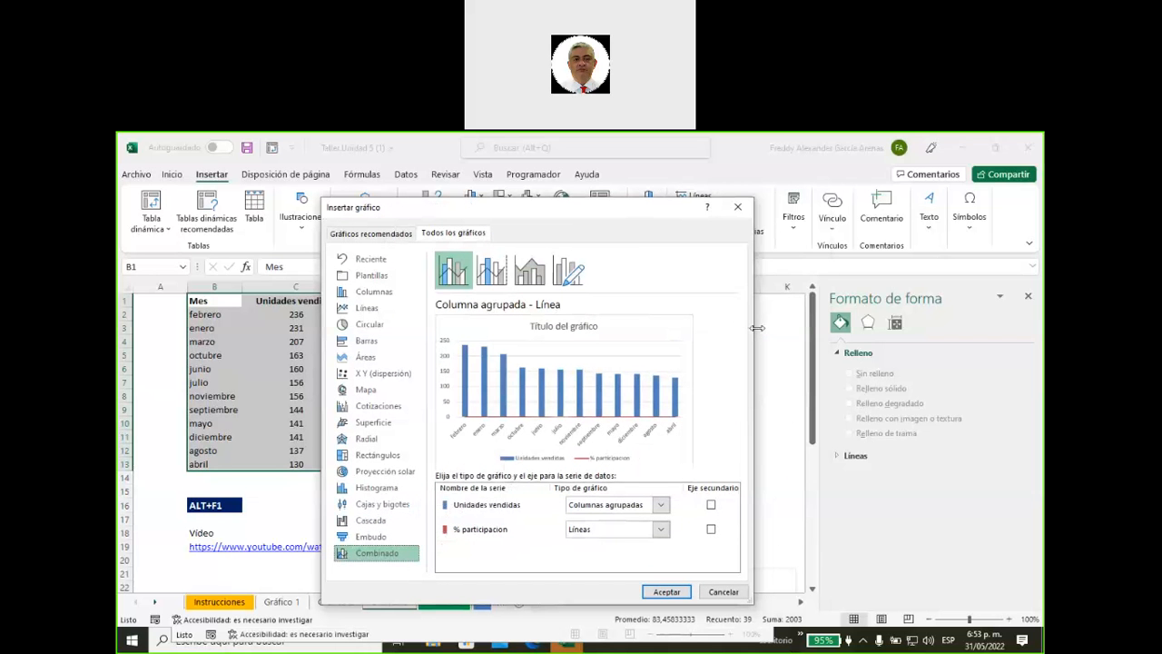
left_click_drag(757, 328, 821, 328)
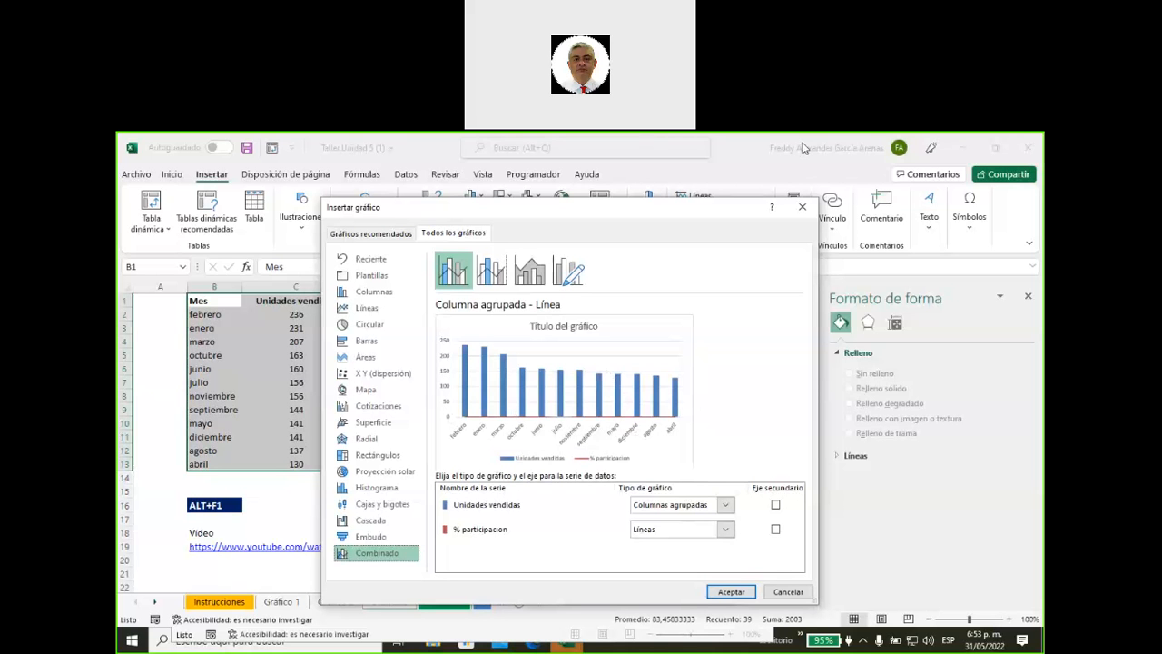
left_click_drag(695, 336, 700, 408)
mouse_move(752, 346)
left_mouse_down()
mouse_move(722, 365)
mouse_move(737, 376)
left_mouse_up()
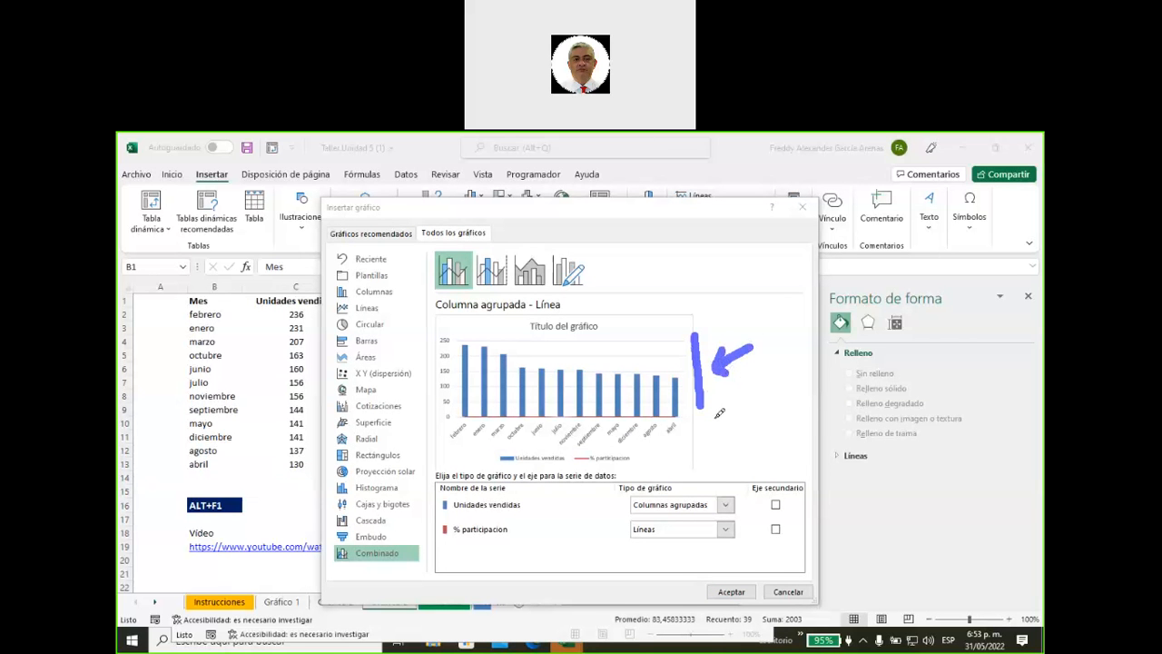
mouse_move(444, 543)
left_mouse_down()
mouse_move(538, 514)
mouse_move(426, 536)
mouse_move(476, 541)
left_mouse_up()
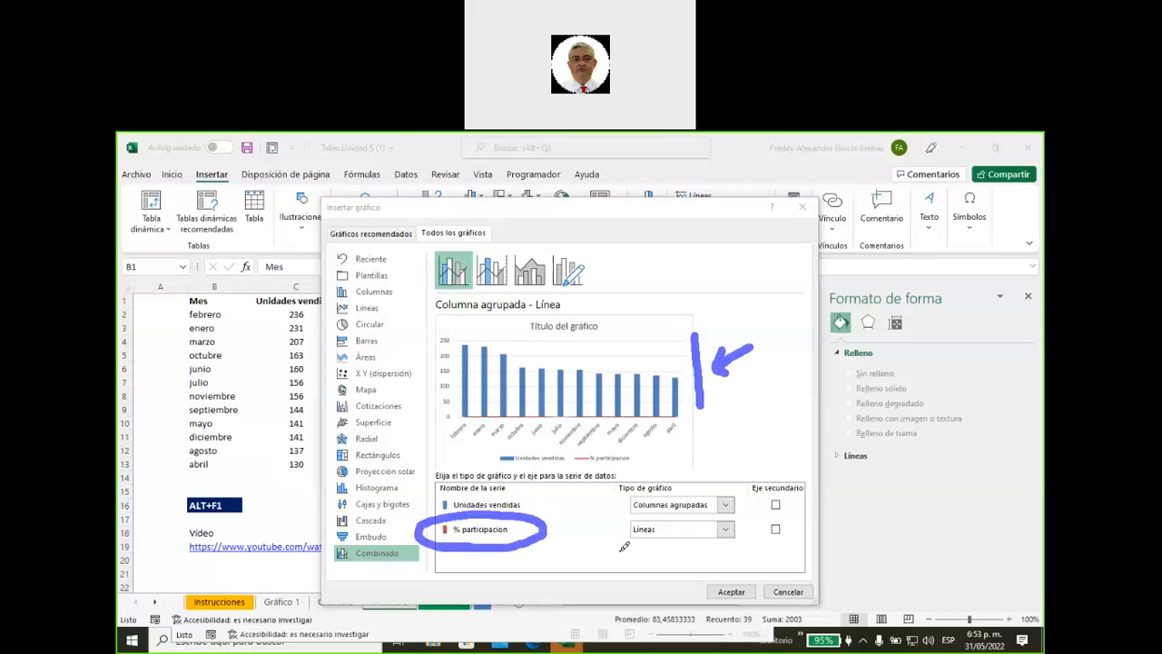
left_click(607, 535)
mouse_move(611, 540)
left_mouse_down()
mouse_move(692, 536)
mouse_move(668, 515)
mouse_move(622, 511)
mouse_move(609, 528)
left_mouse_up()
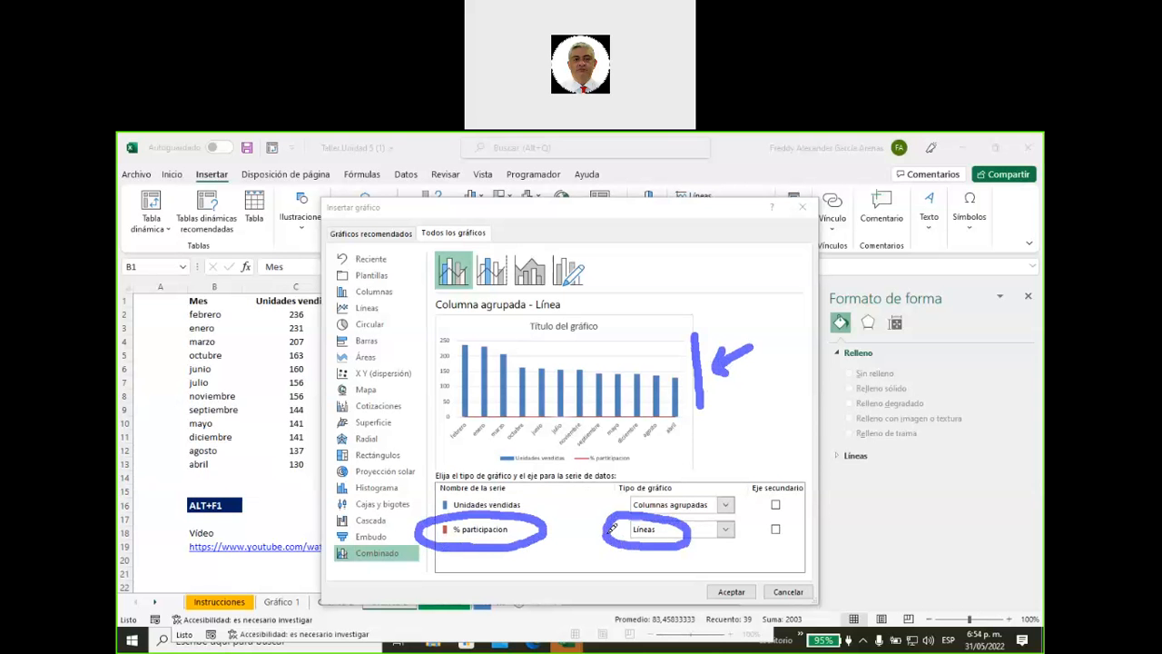
mouse_move(761, 546)
left_mouse_down()
mouse_move(788, 547)
mouse_move(758, 527)
mouse_move(777, 548)
left_mouse_up()
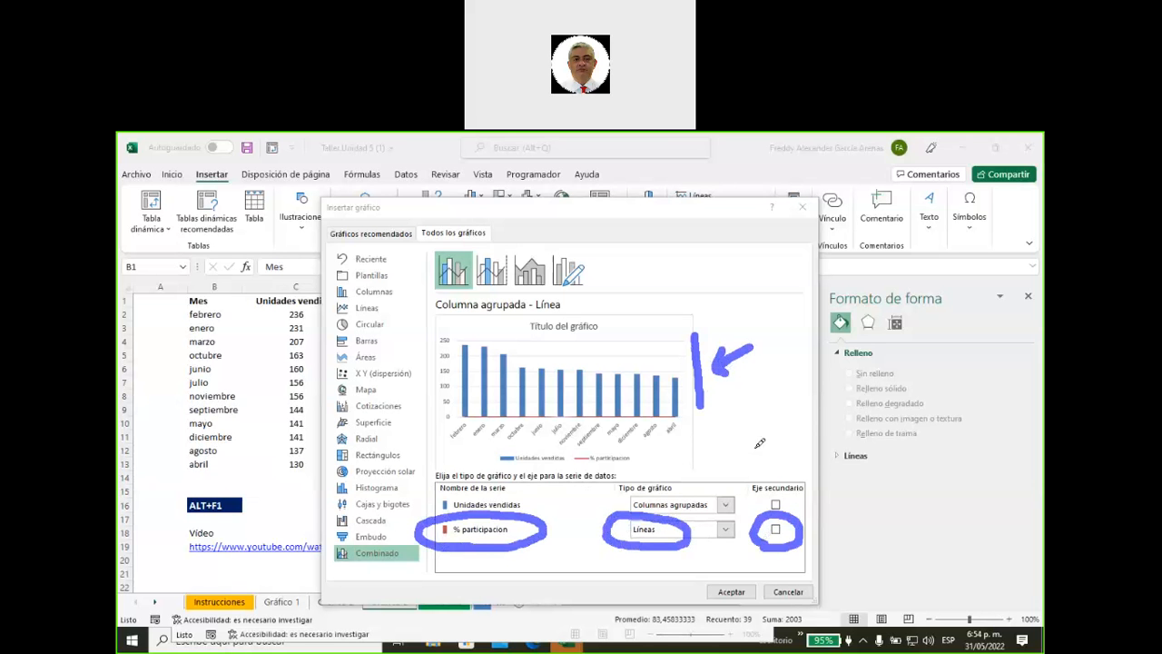
mouse_move(770, 425)
left_mouse_down()
mouse_move(770, 473)
mouse_move(794, 446)
mouse_move(778, 465)
left_mouse_up()
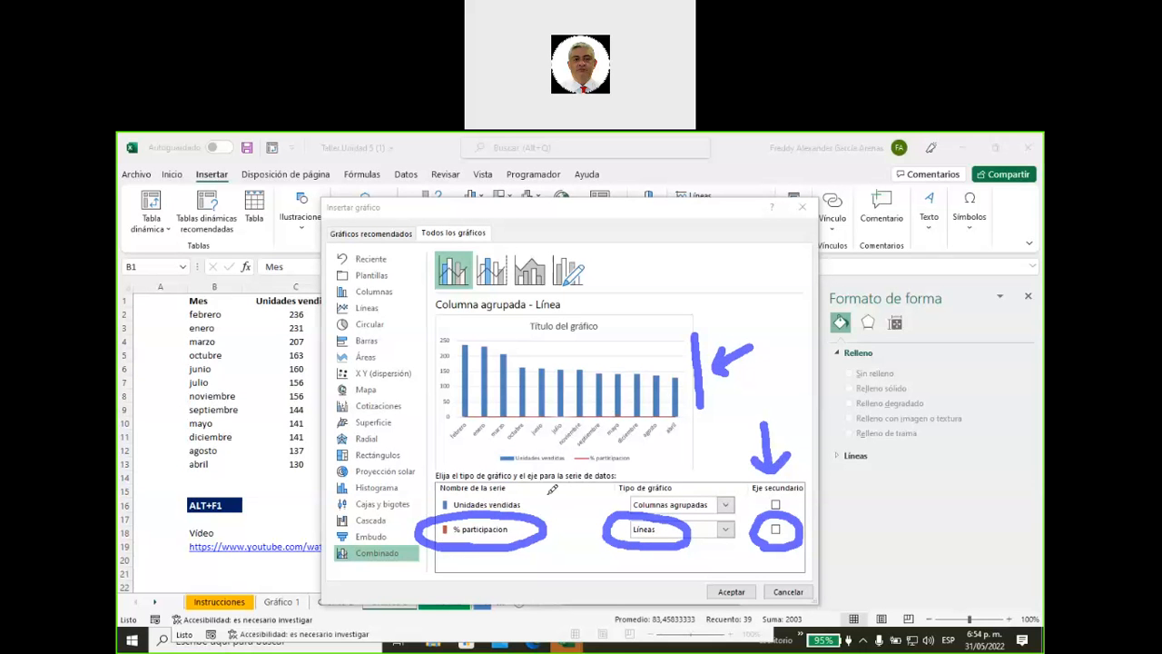
mouse_move(573, 493)
left_mouse_down()
mouse_move(527, 500)
mouse_move(565, 512)
left_mouse_up()
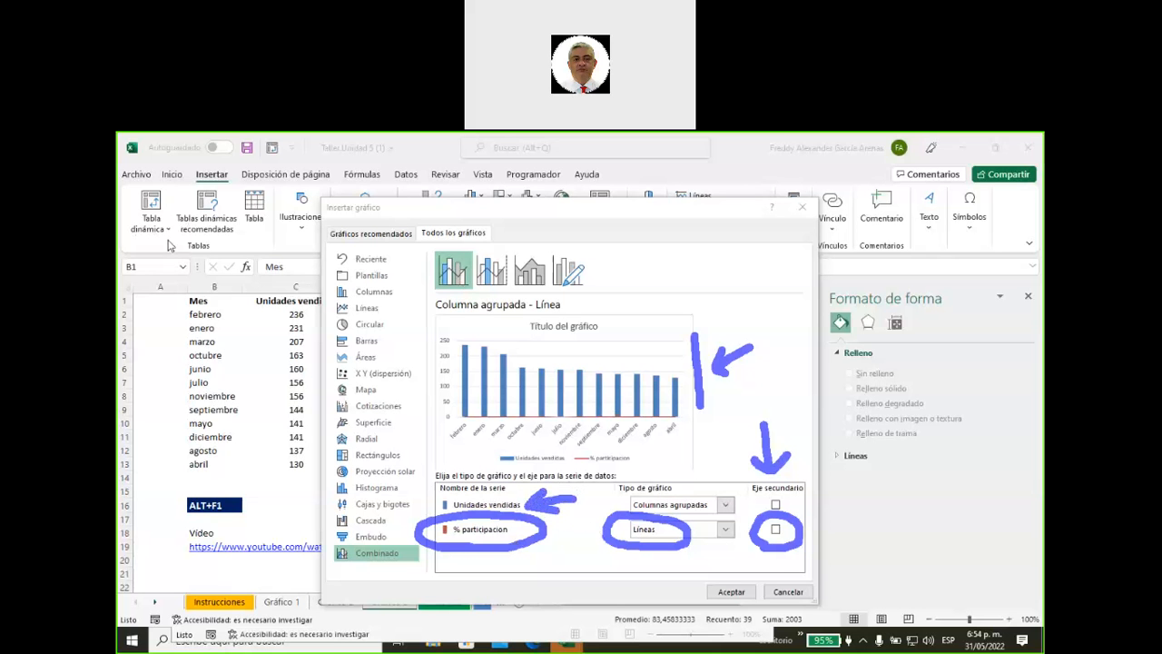
key("Escape")
Step: Assign the % participacion series to the secondary axis and insert the combo chart
left_click(775, 530)
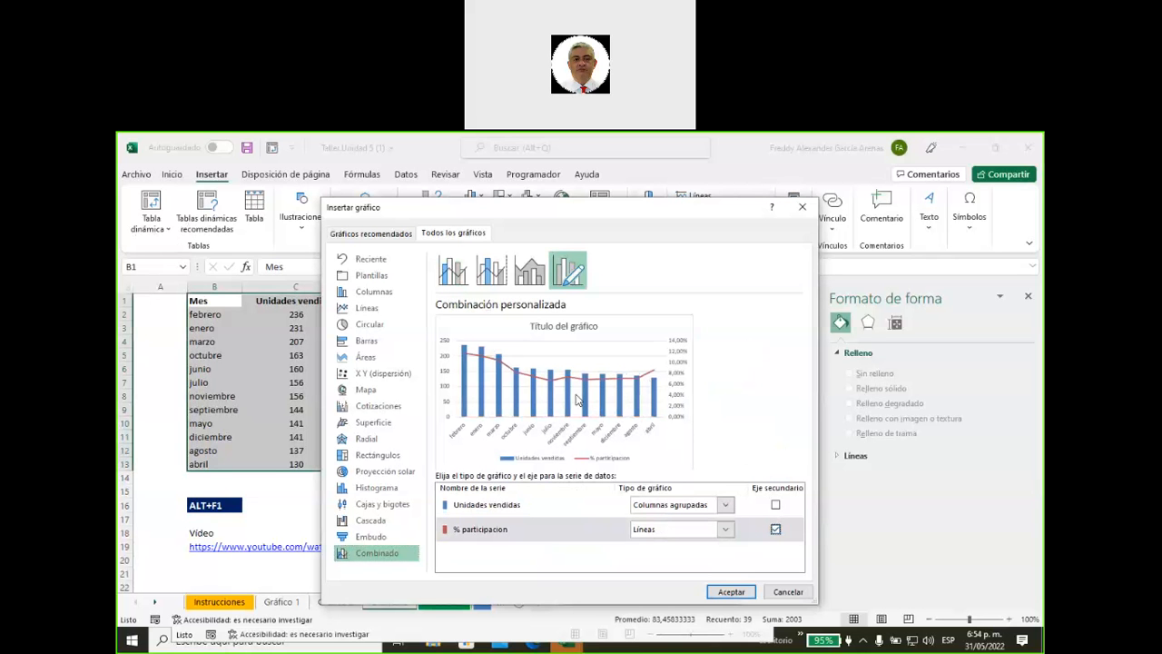
left_click(731, 592)
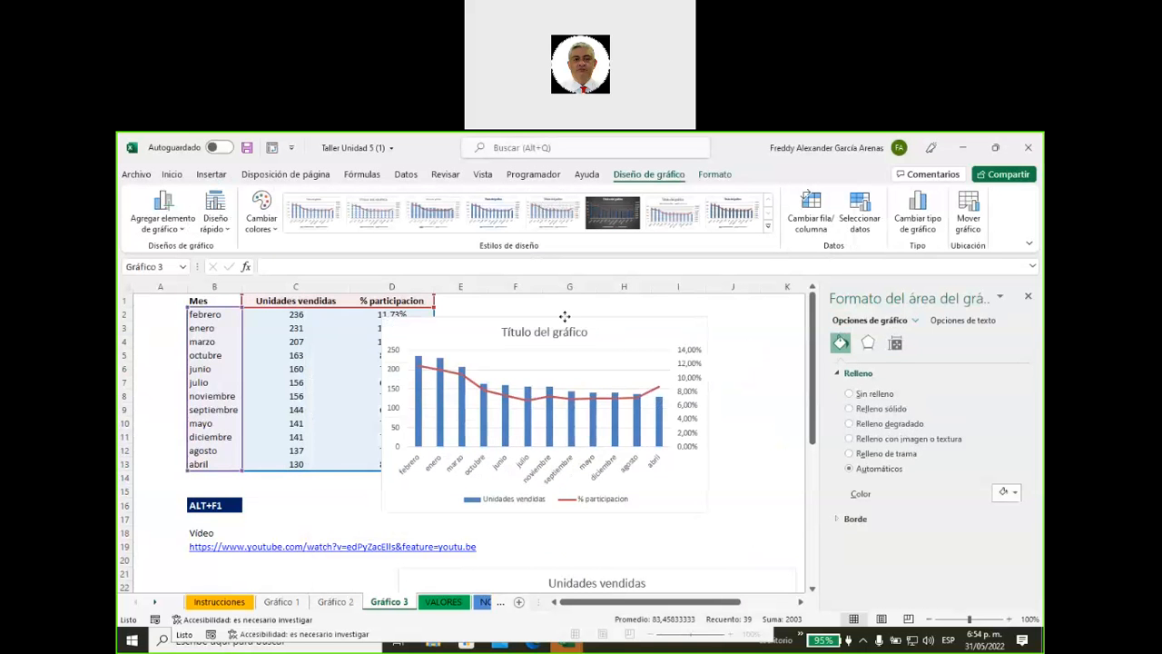
Step: Enlarge the combo chart and move it beside the table so that it starts near the end of column E, row 2
left_click_drag(631, 495, 734, 546)
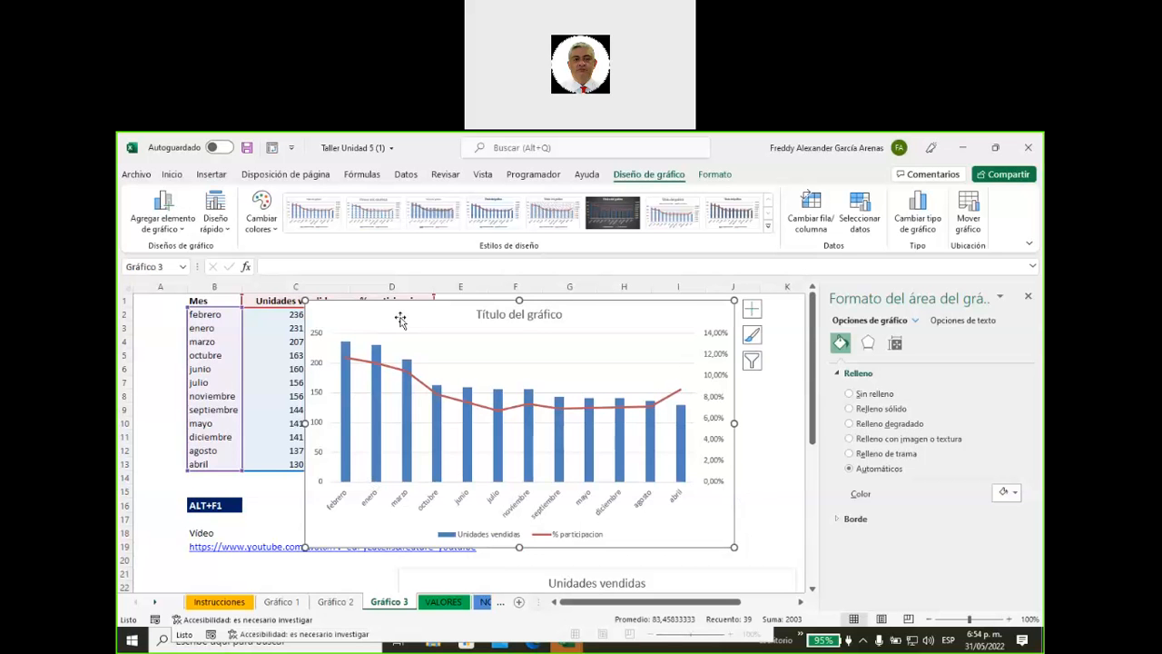
mouse_move(401, 318)
left_mouse_down()
mouse_move(402, 355)
mouse_move(411, 315)
left_mouse_up()
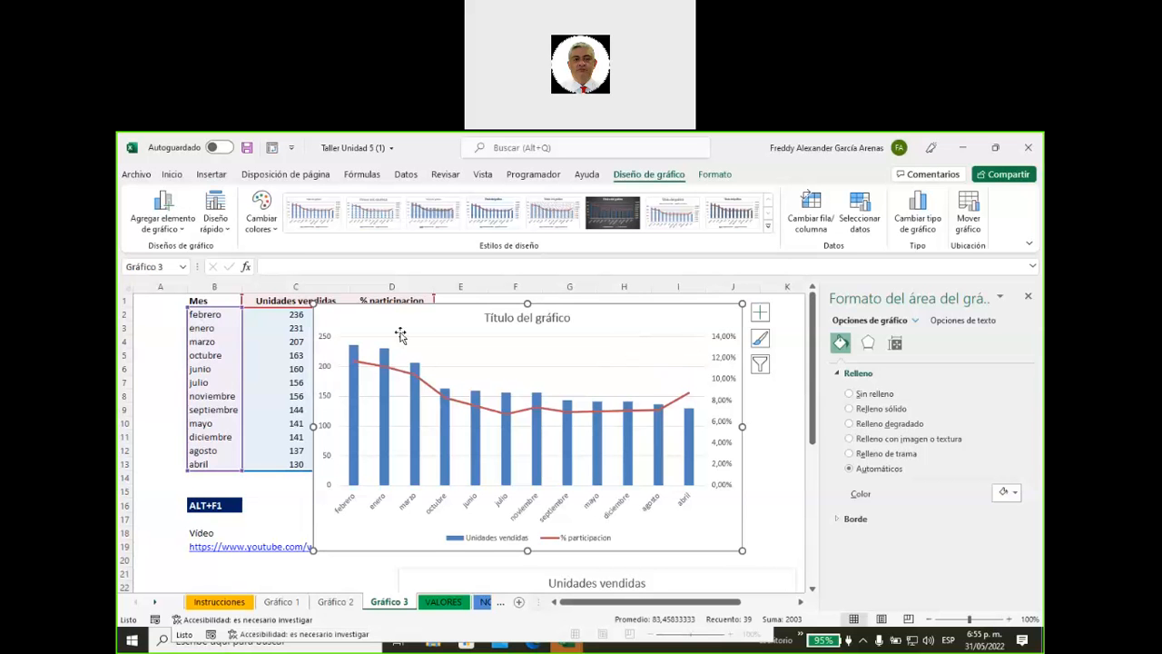
left_click_drag(403, 313, 570, 324)
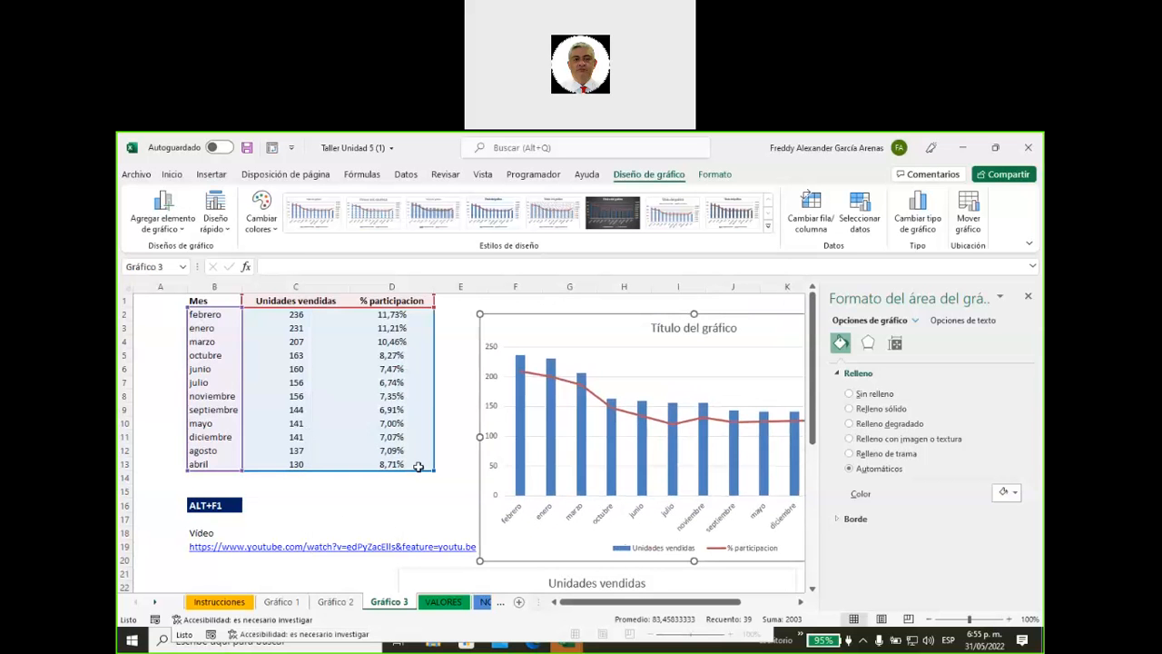
Step: Sort the table B1:D13 by Mes with a custom order, using the list enero, febrero, marzo, abril, mayo
left_click_drag(419, 465, 204, 304)
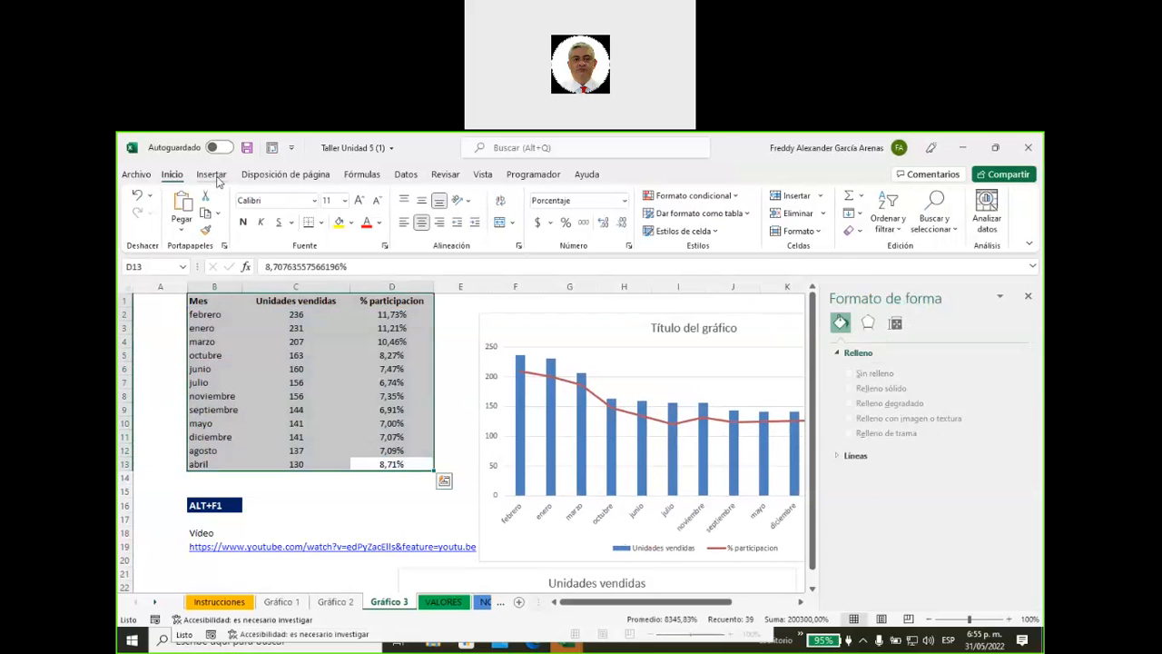
left_click(888, 223)
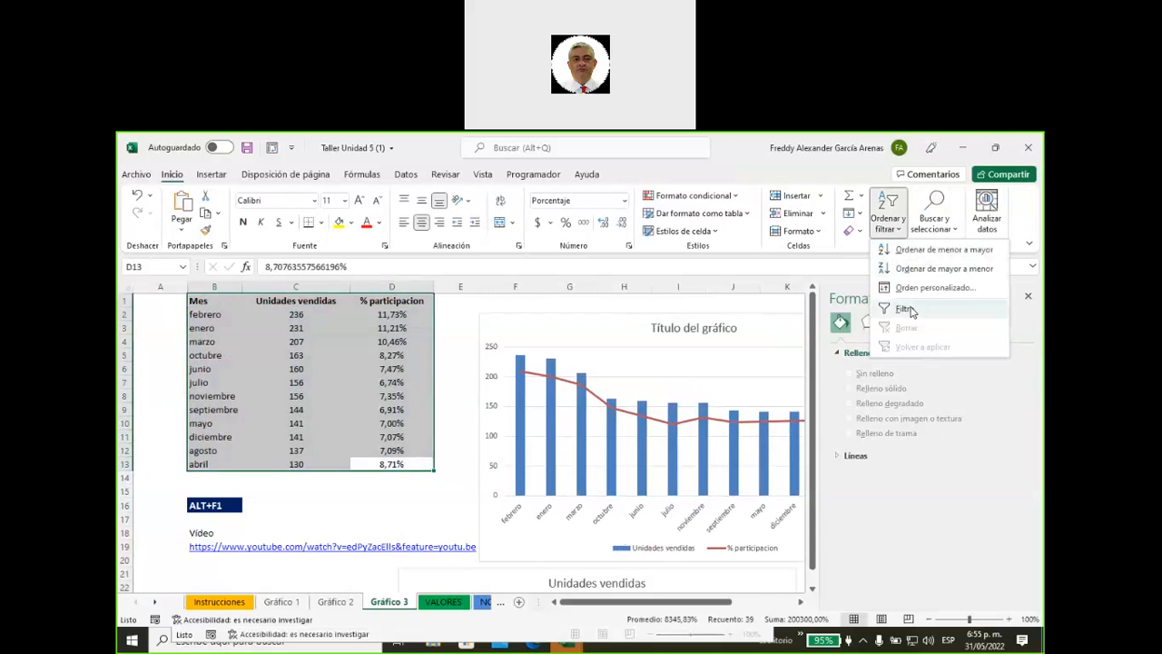
left_click(934, 287)
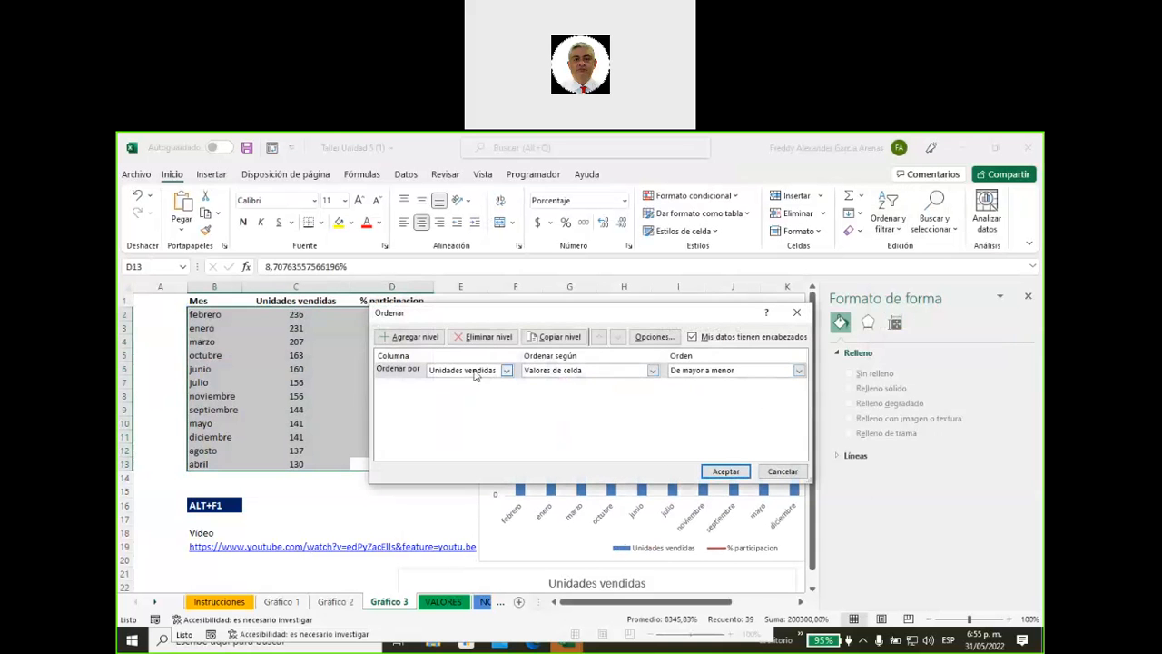
left_click(506, 371)
left_click(459, 383)
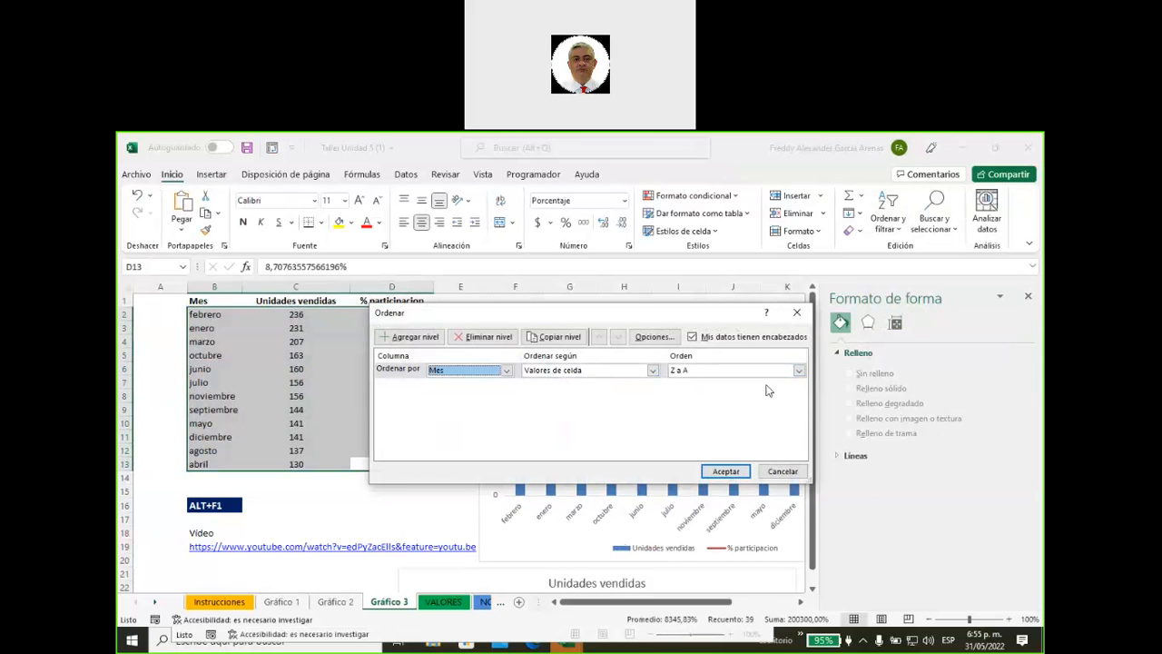
left_click(799, 370)
left_click(778, 401)
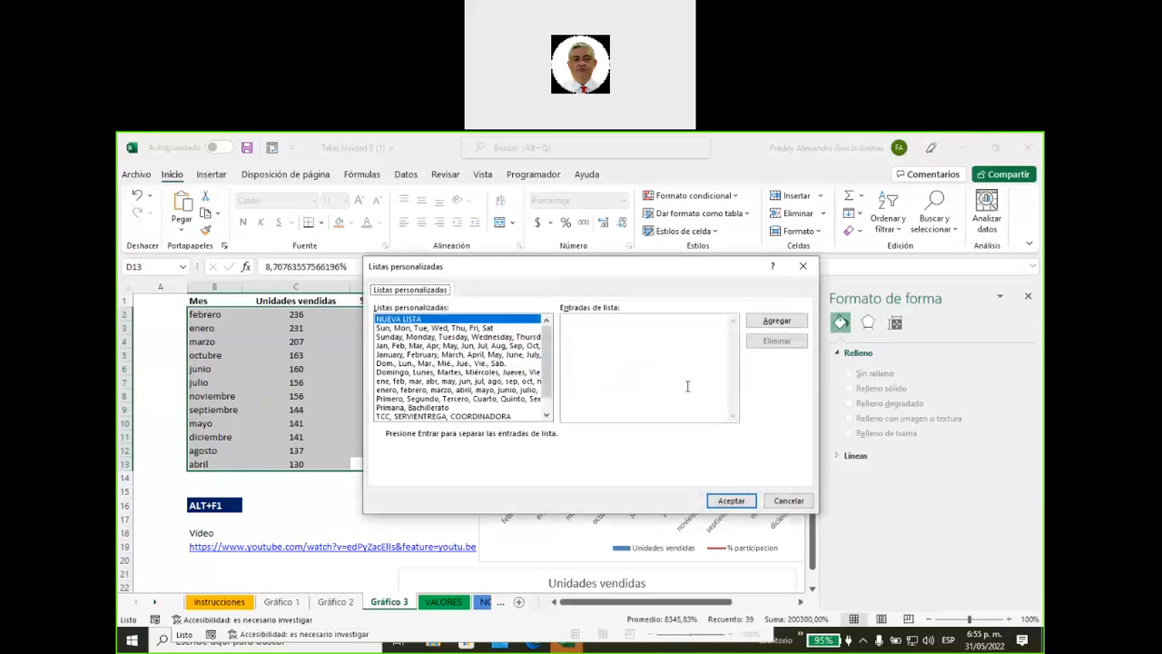
left_click(463, 389)
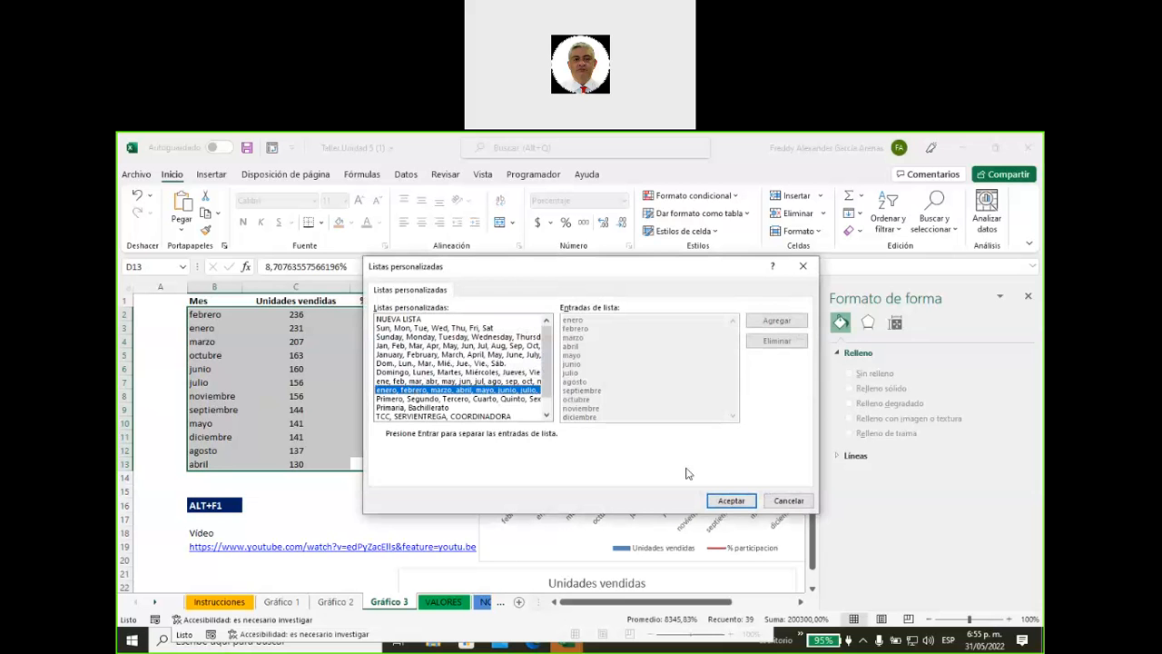
left_click(719, 501)
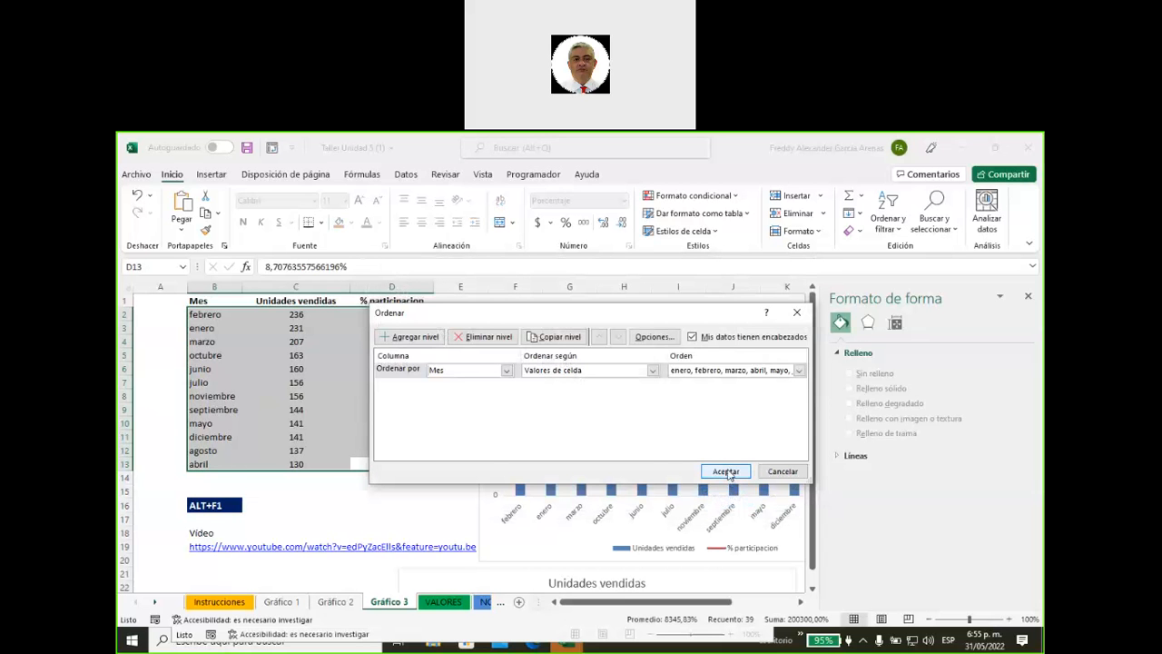
left_click(726, 472)
Step: Move the combo chart to start in the second half of column B at row 1 and widen it to the end of column J
left_click_drag(592, 330, 340, 308)
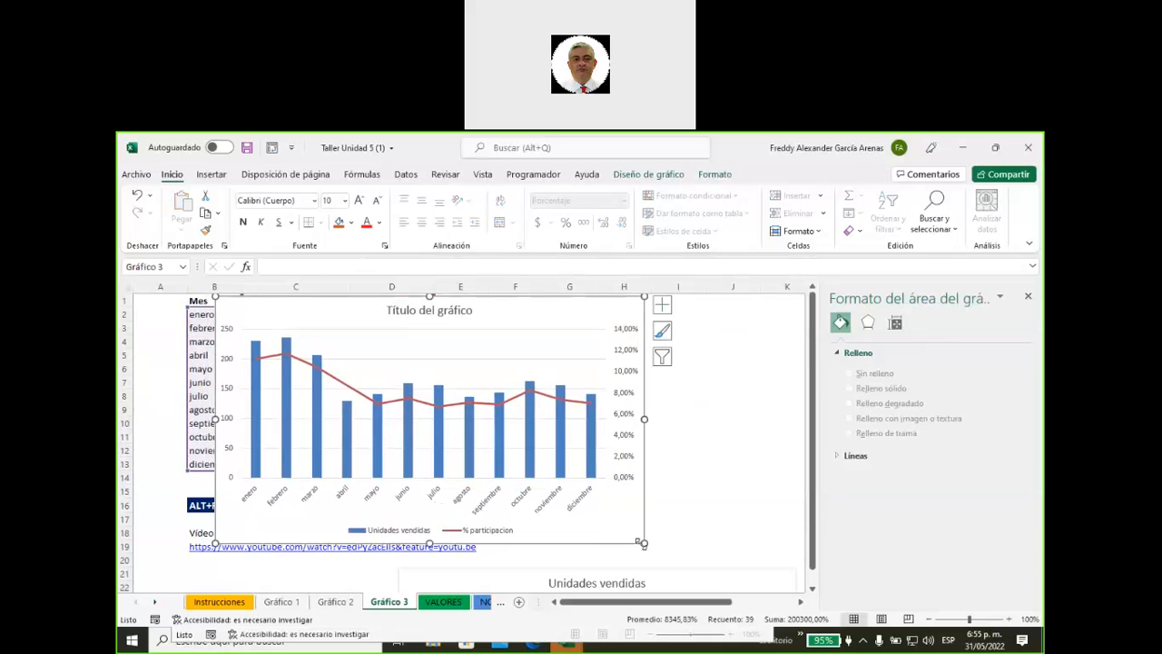
left_click_drag(645, 419, 759, 418)
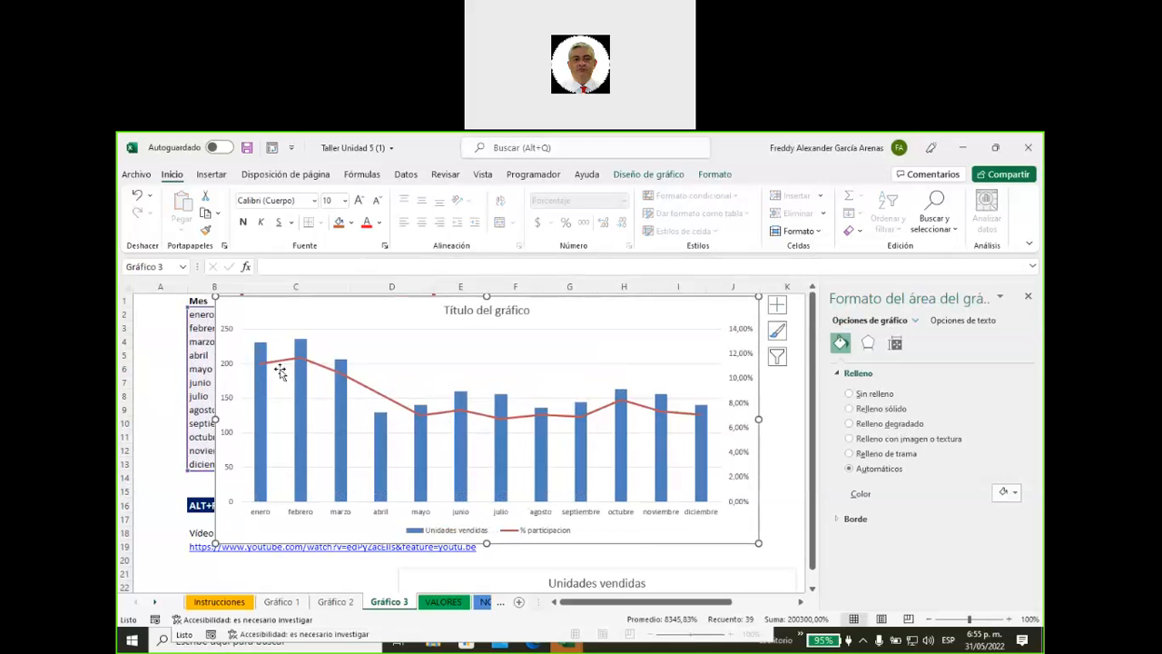
mouse_move(299, 373)
mouse_move(380, 424)
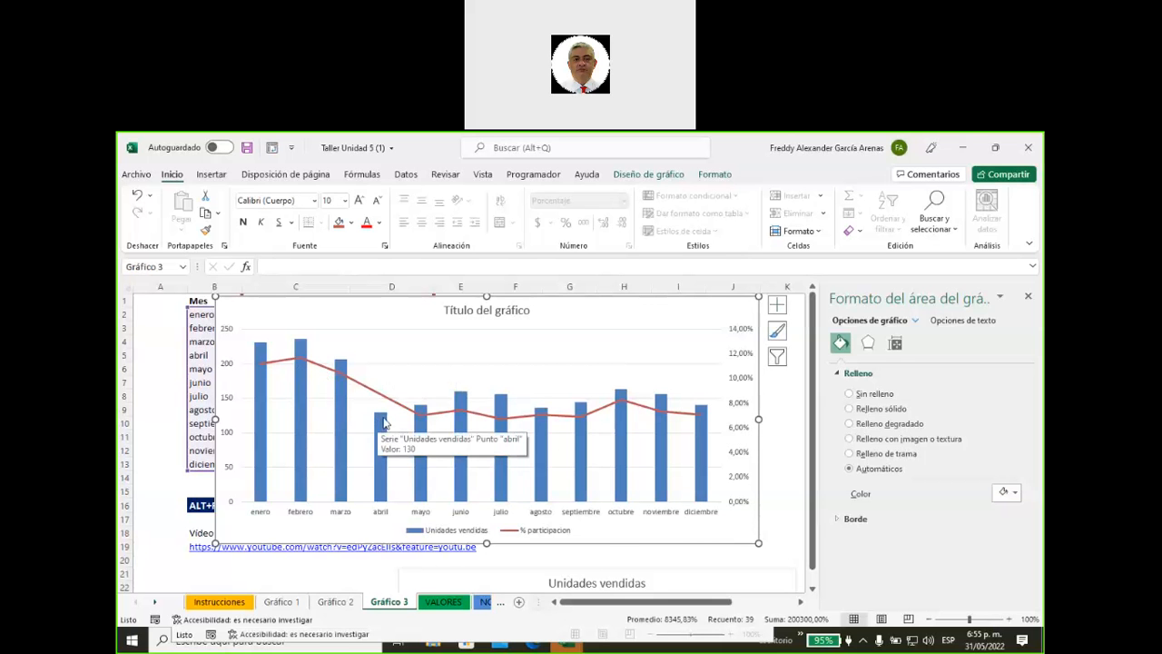
mouse_move(467, 417)
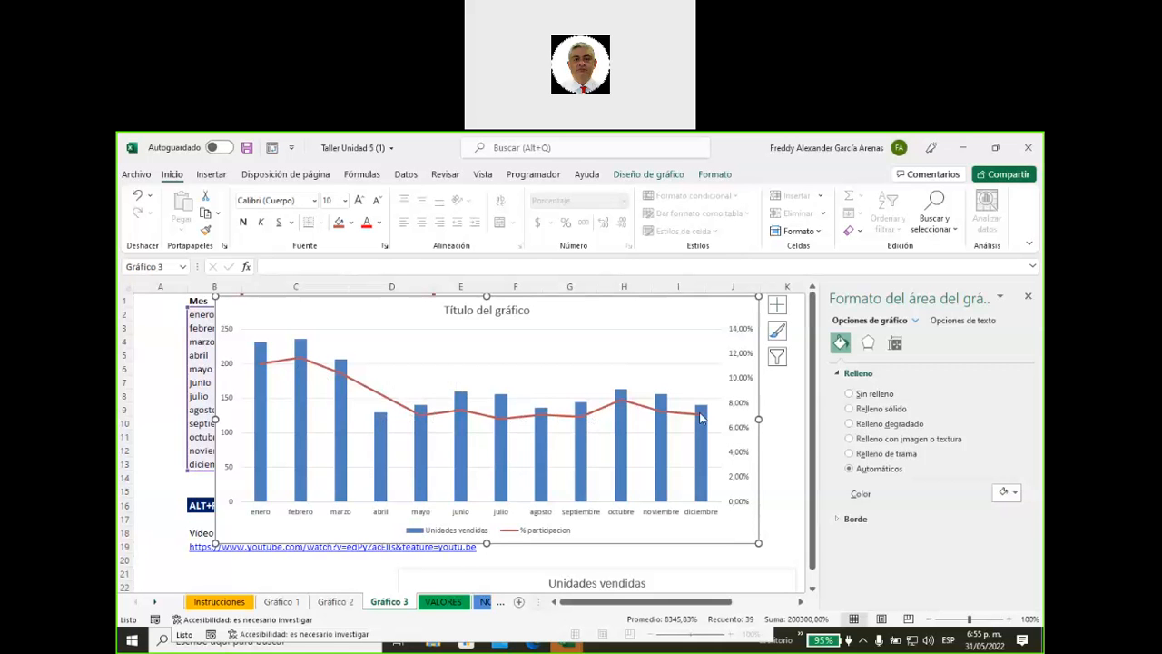
mouse_move(705, 418)
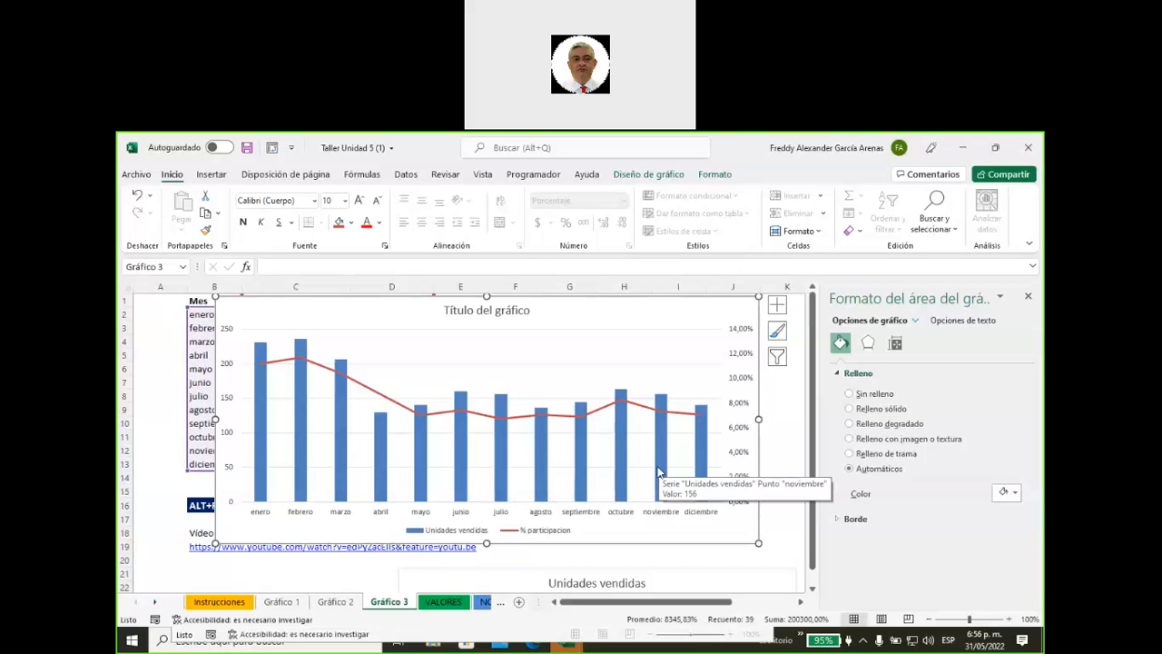
left_click(781, 402)
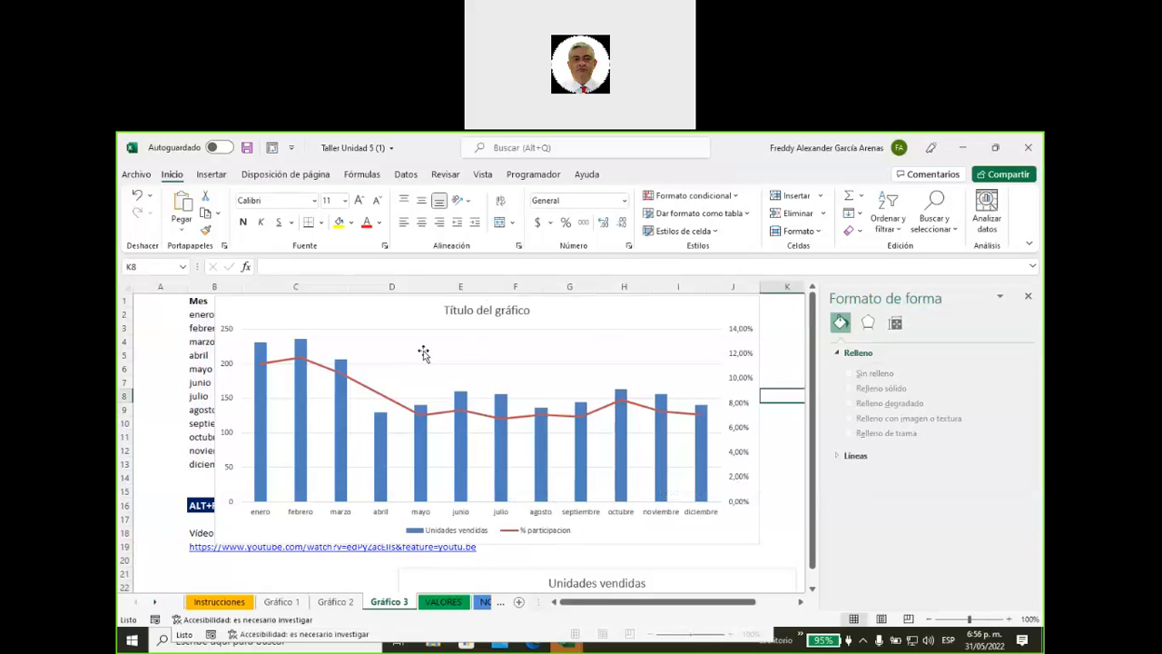
Step: Move the combo chart to the start of column B at row 2 and select its secondary percentage axis
left_click_drag(337, 314, 310, 326)
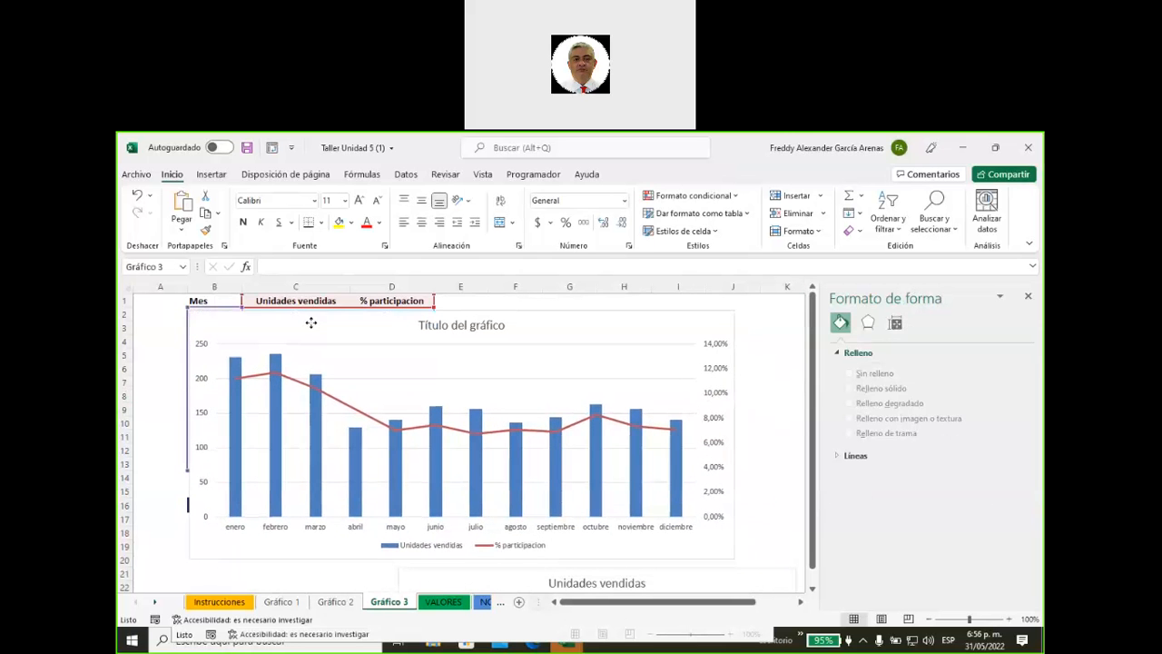
left_click(712, 351)
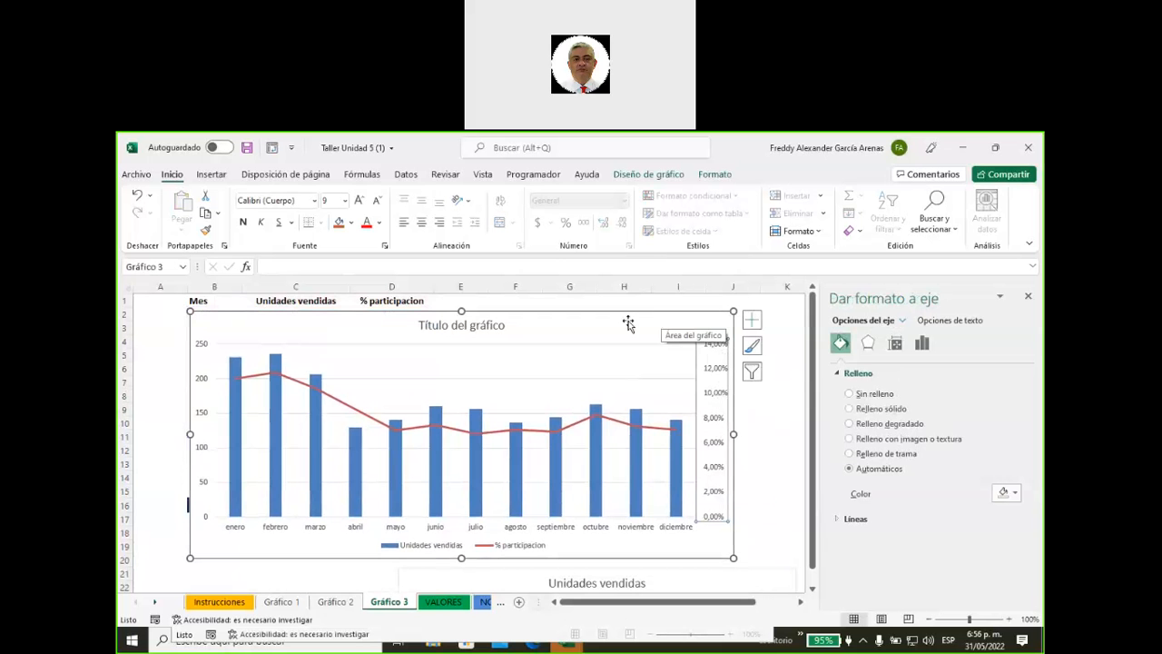
Step: Review the custom combination settings in the combo chart's chart type options, close them without changes and deselect the chart
left_click(285, 174)
left_click(211, 173)
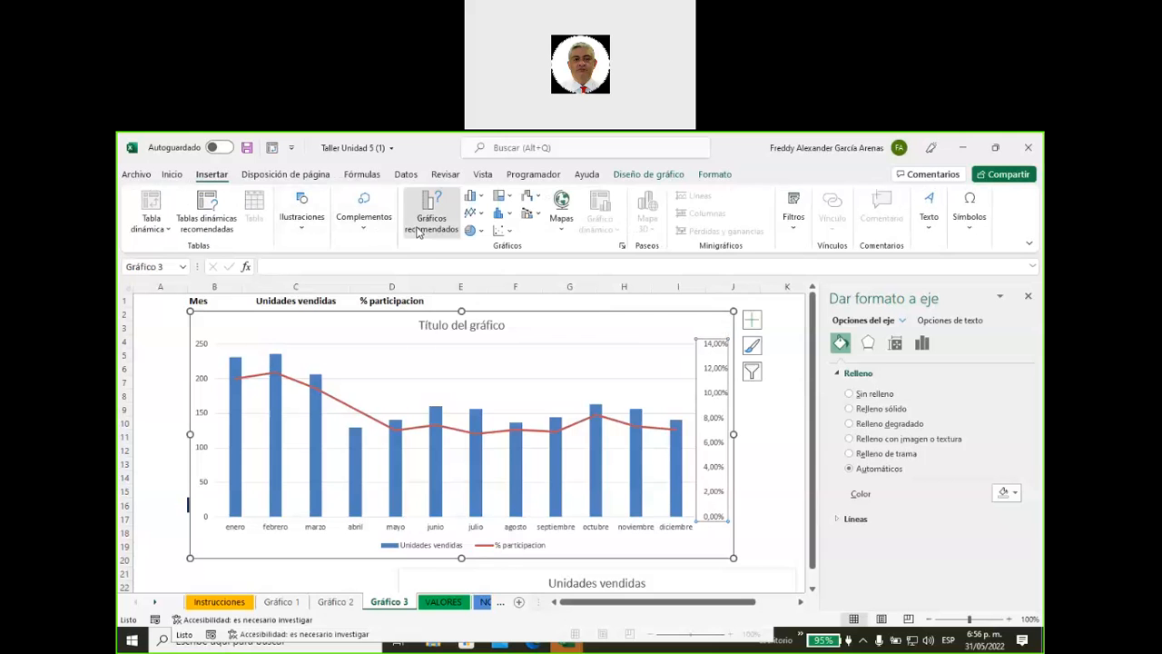
left_click(430, 211)
left_click(490, 210)
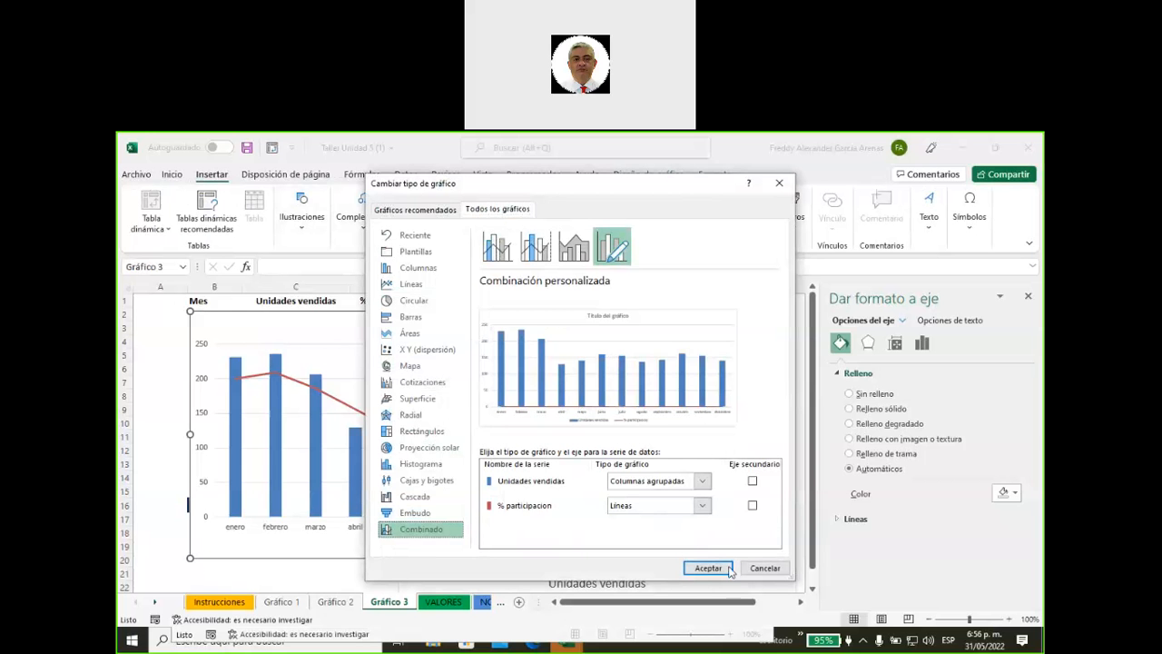
left_click(761, 569)
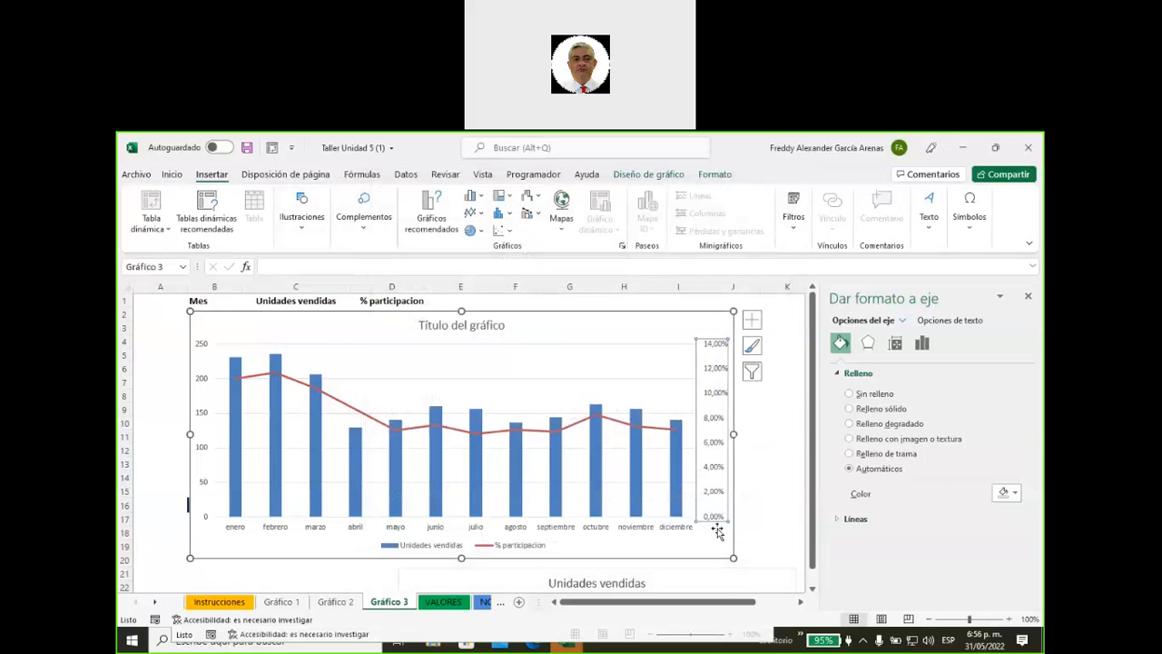
left_click(783, 427)
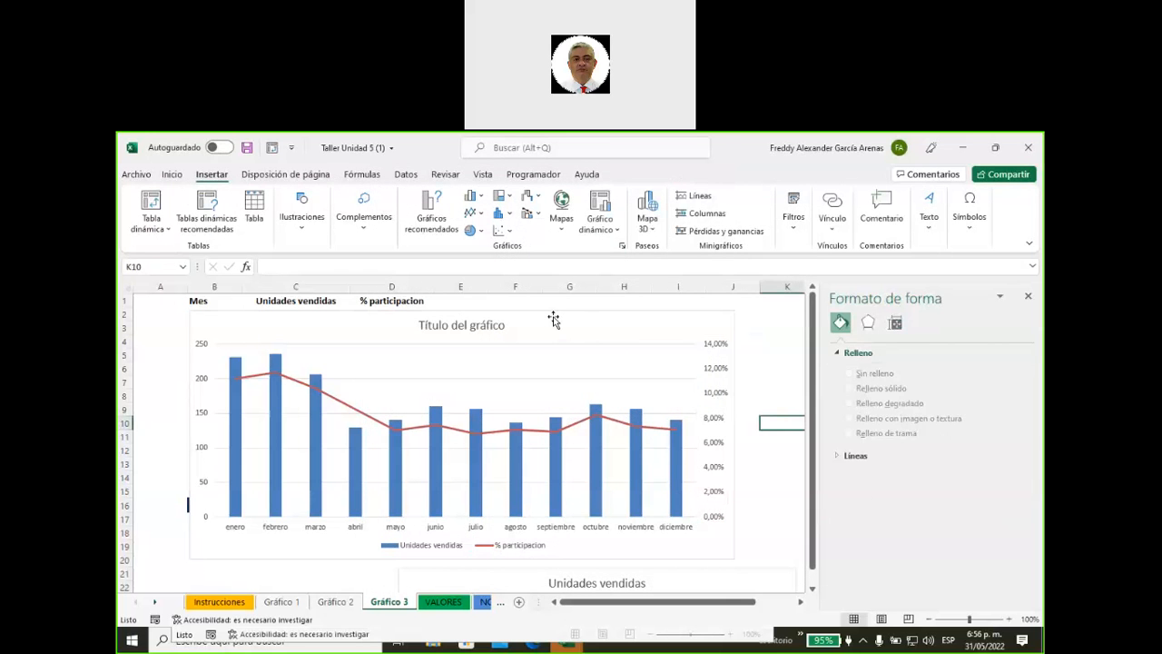
Step: Move the combo chart up to row 1 so that it starts near the end of column B, and deselect it
left_click_drag(548, 320, 807, 308)
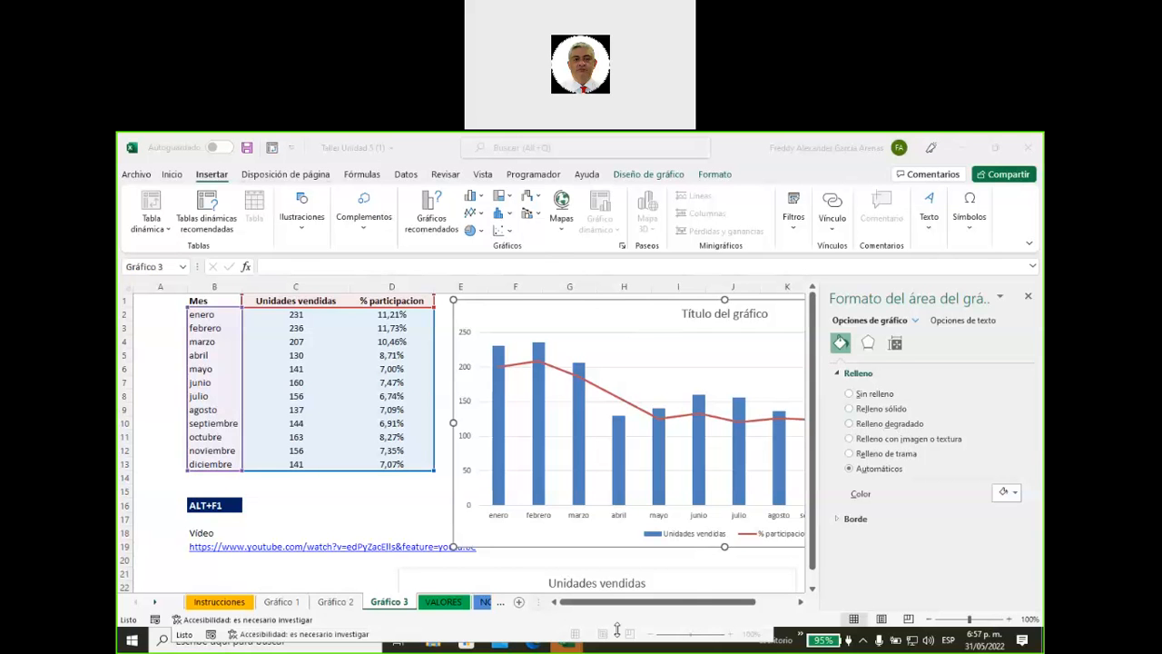
mouse_move(566, 638)
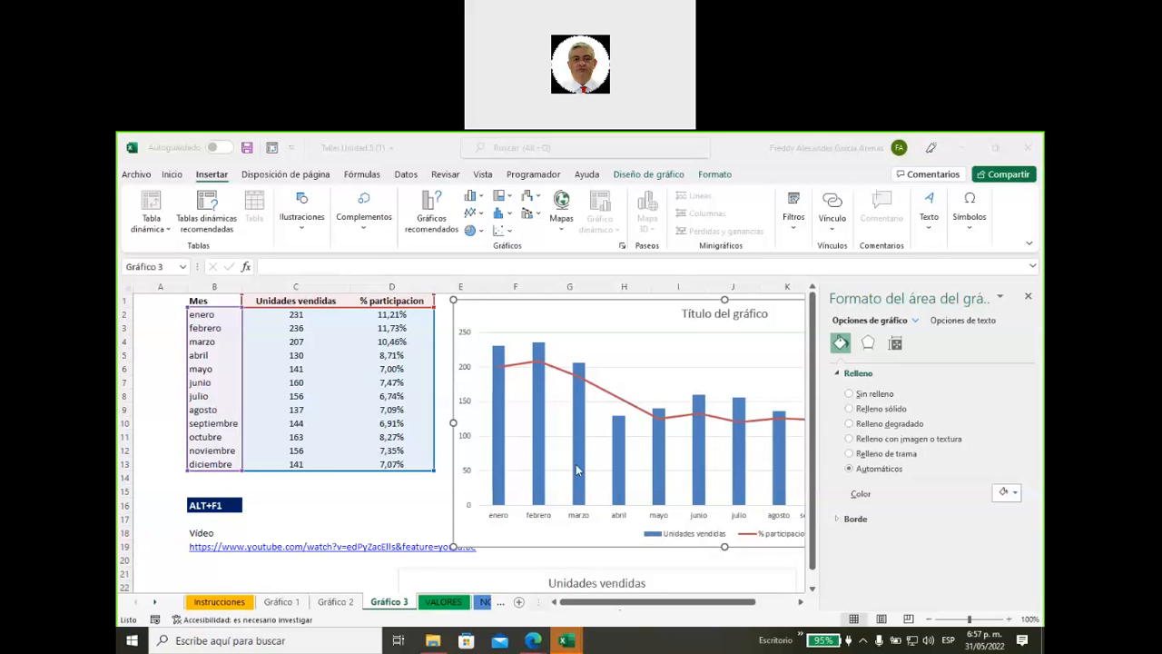
mouse_move(577, 469)
mouse_move(586, 436)
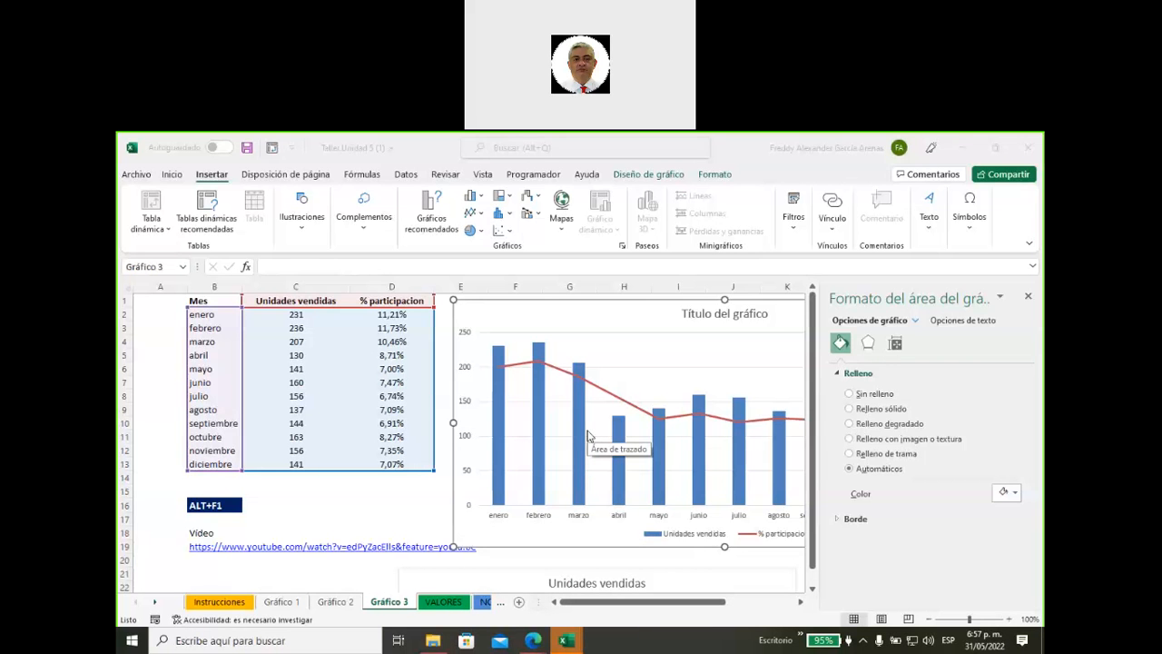
left_click(623, 314)
left_click_drag(557, 329, 334, 307)
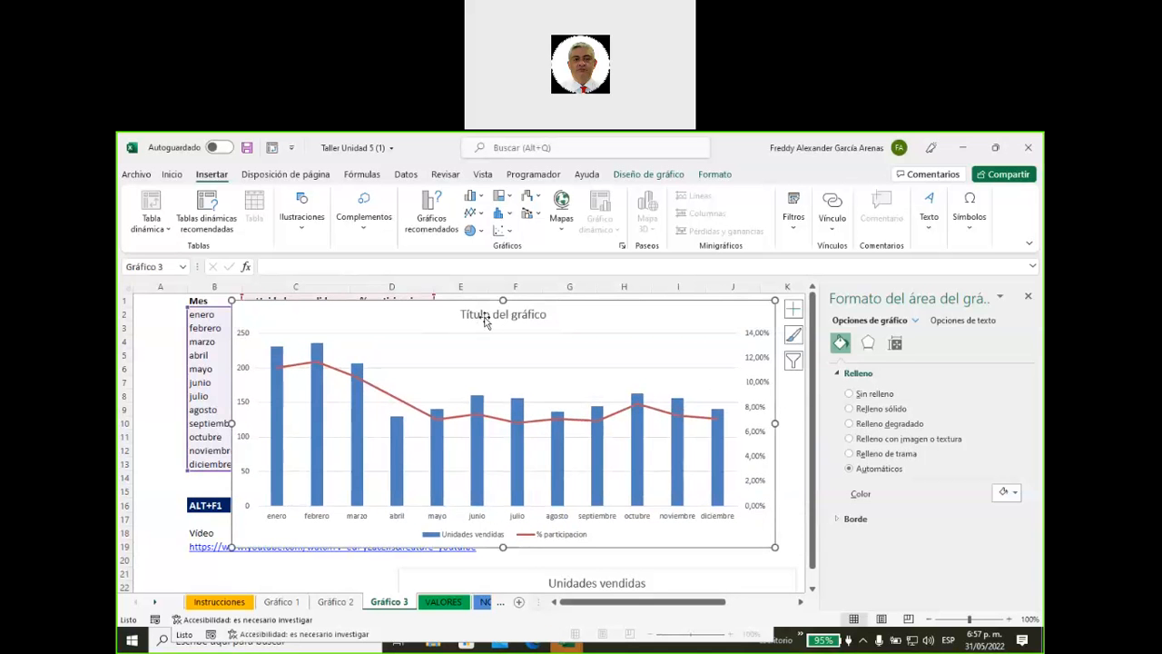
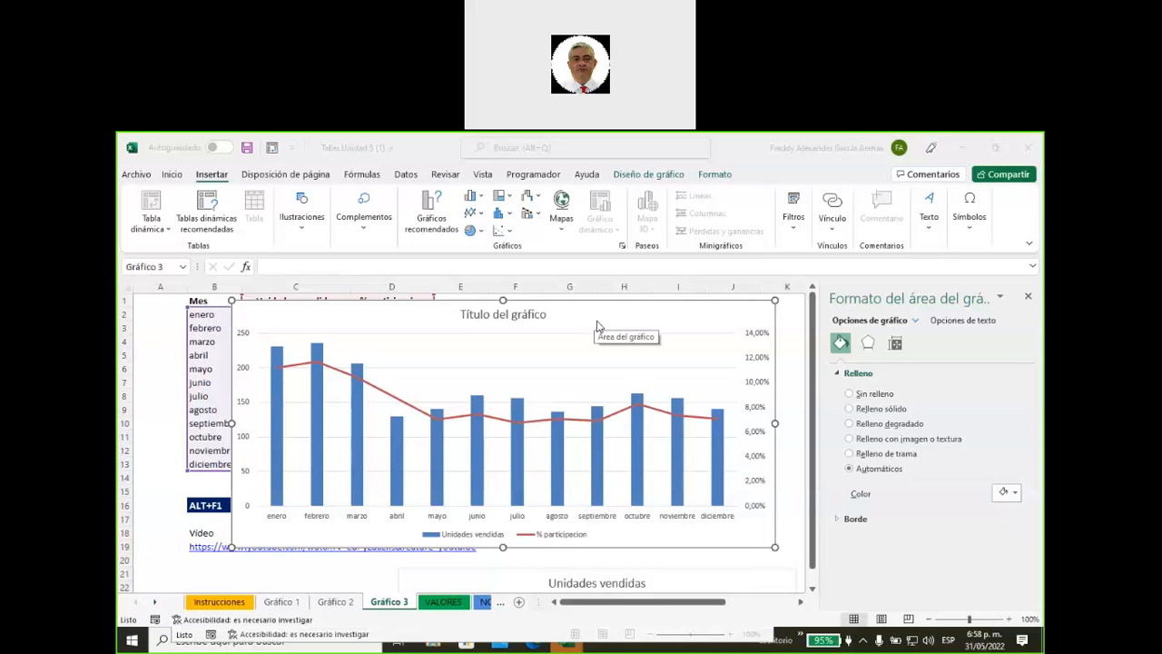
left_click(586, 324)
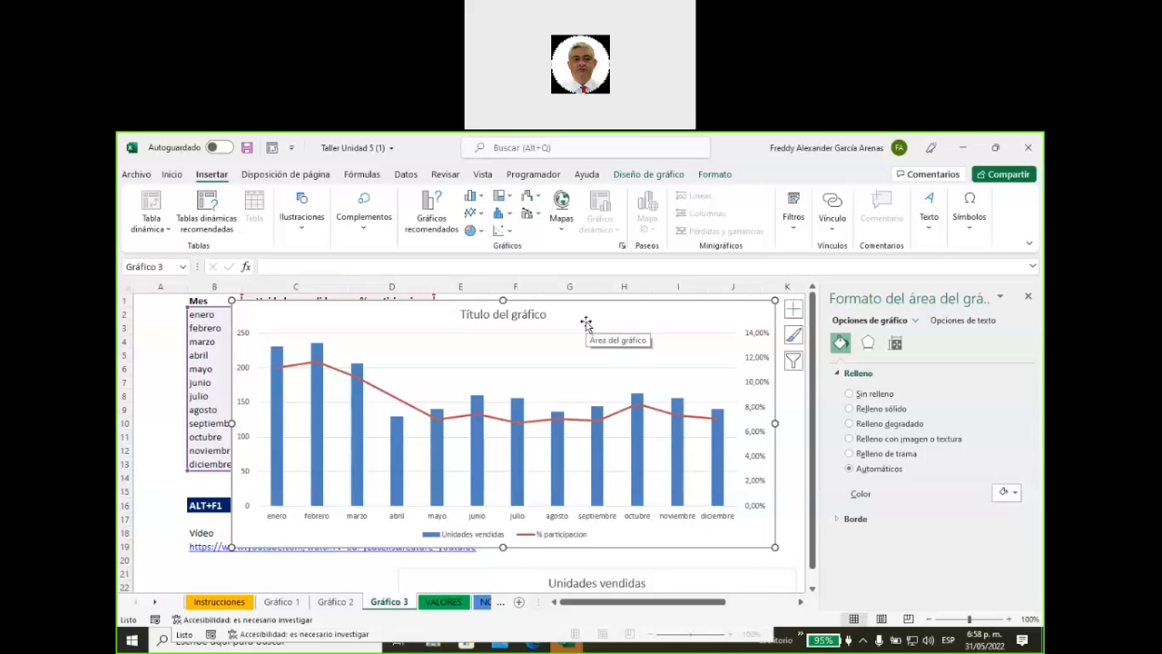
left_click(788, 469)
left_click(790, 491)
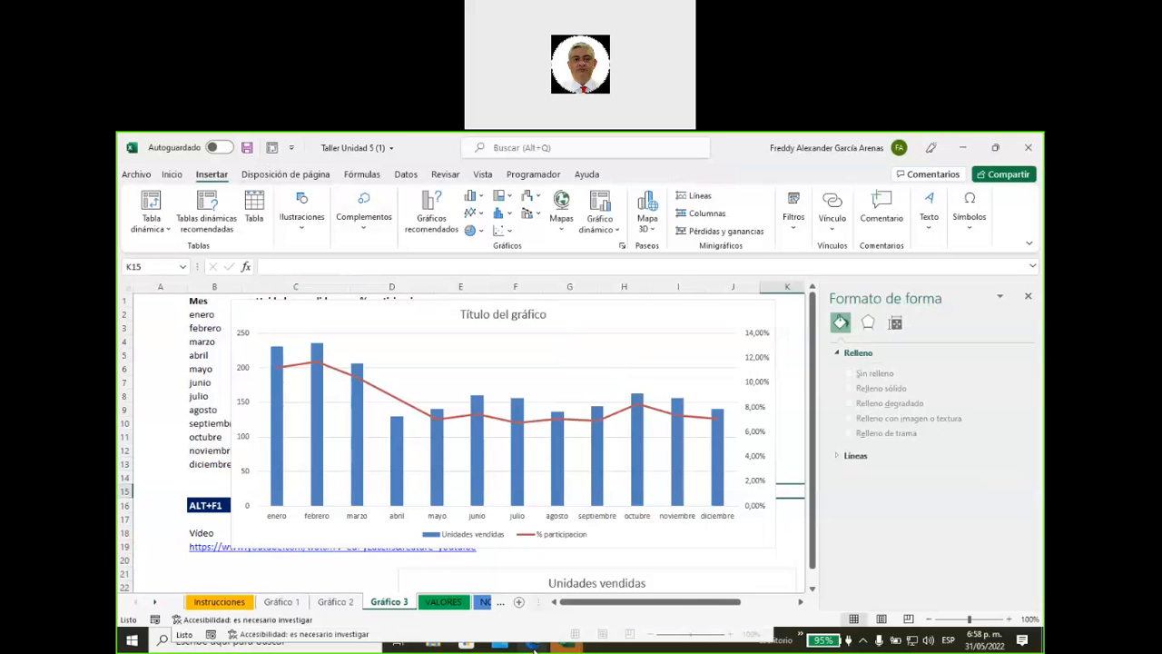
Step: Switch to the Edge browser and search the web in a new tab for "certificados cet colsubsidio"
mouse_move(534, 643)
left_click(486, 554)
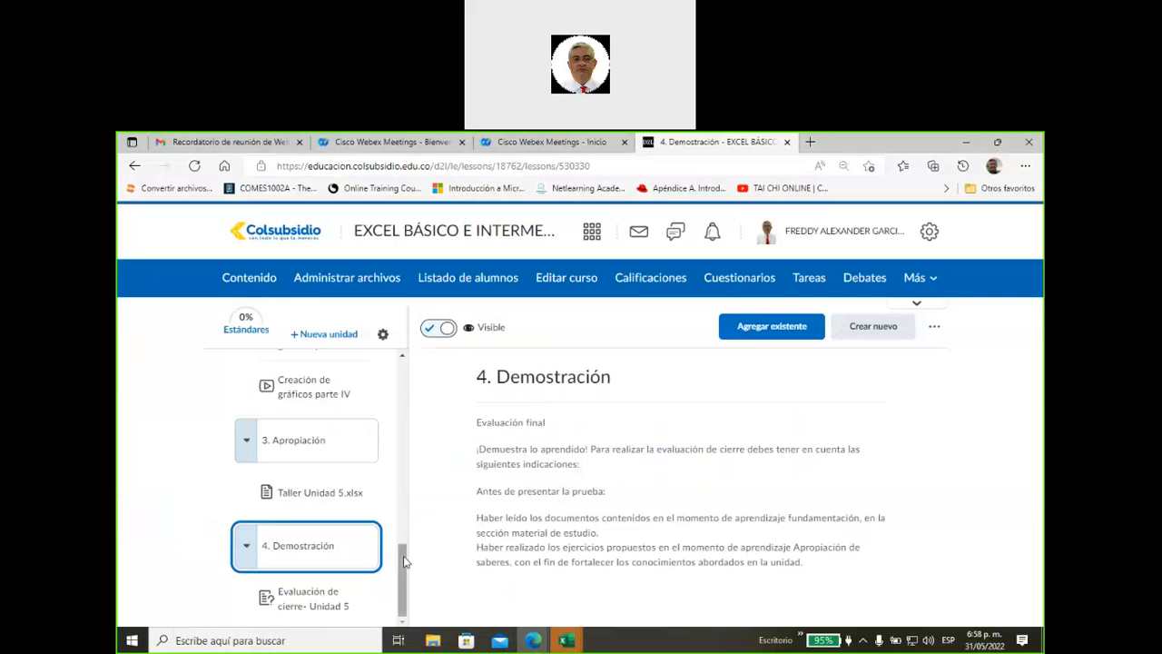
left_click(810, 143)
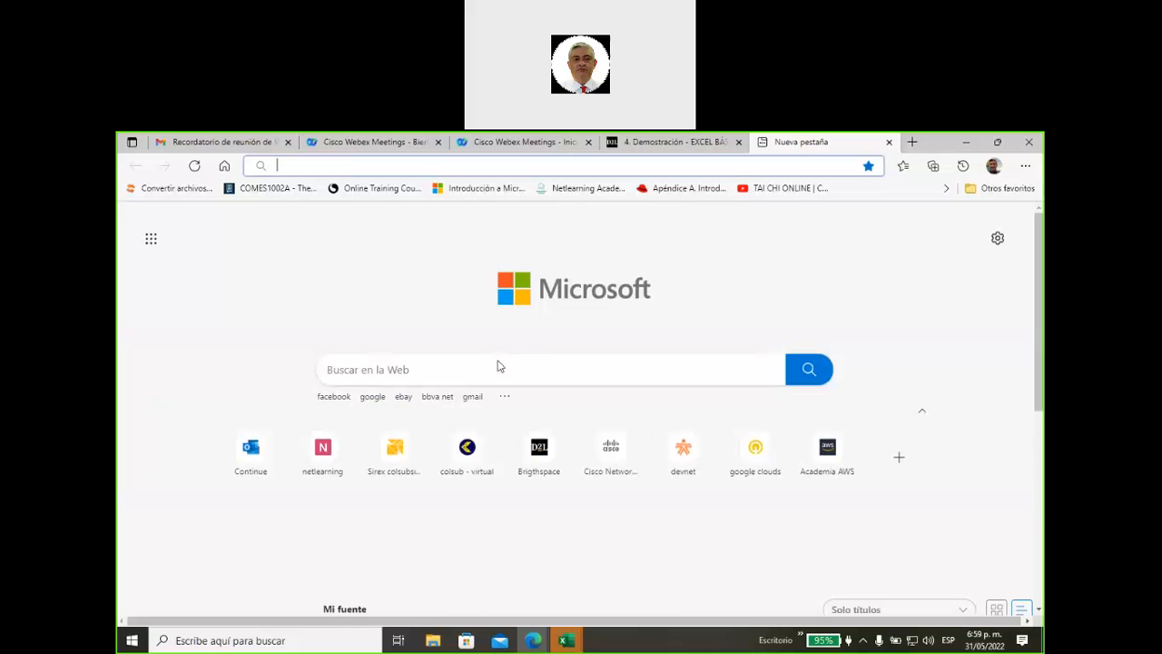
left_click(494, 369)
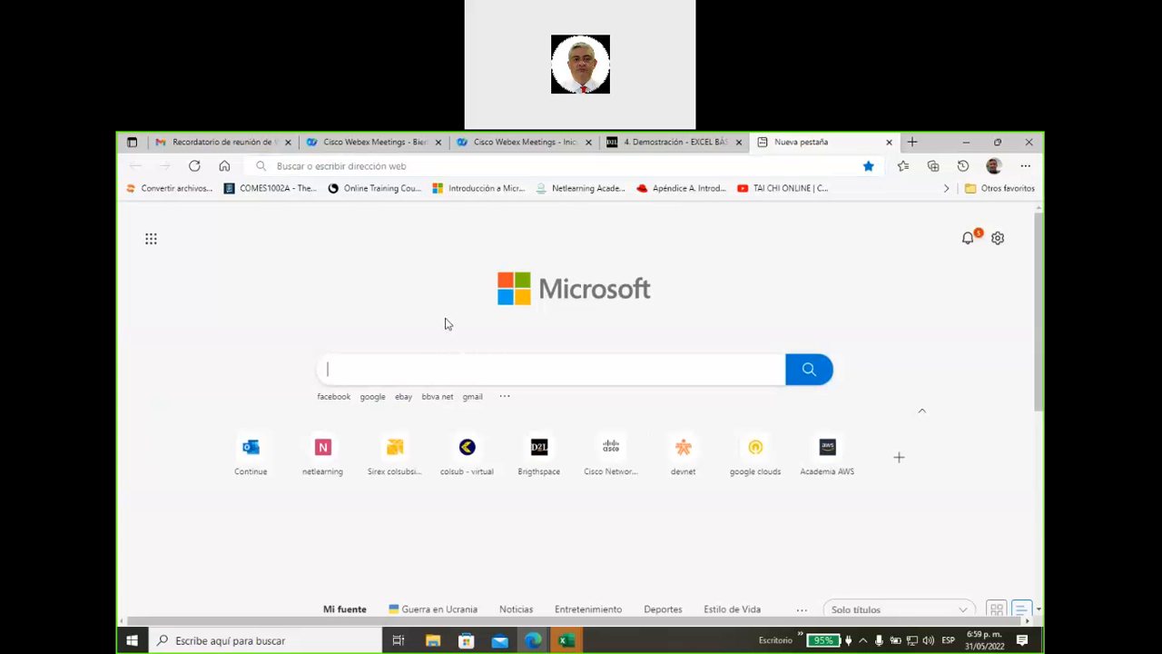
type("certificadpos")
key("BackSpace")
key("BackSpace")
key("BackSpace")
type("os")
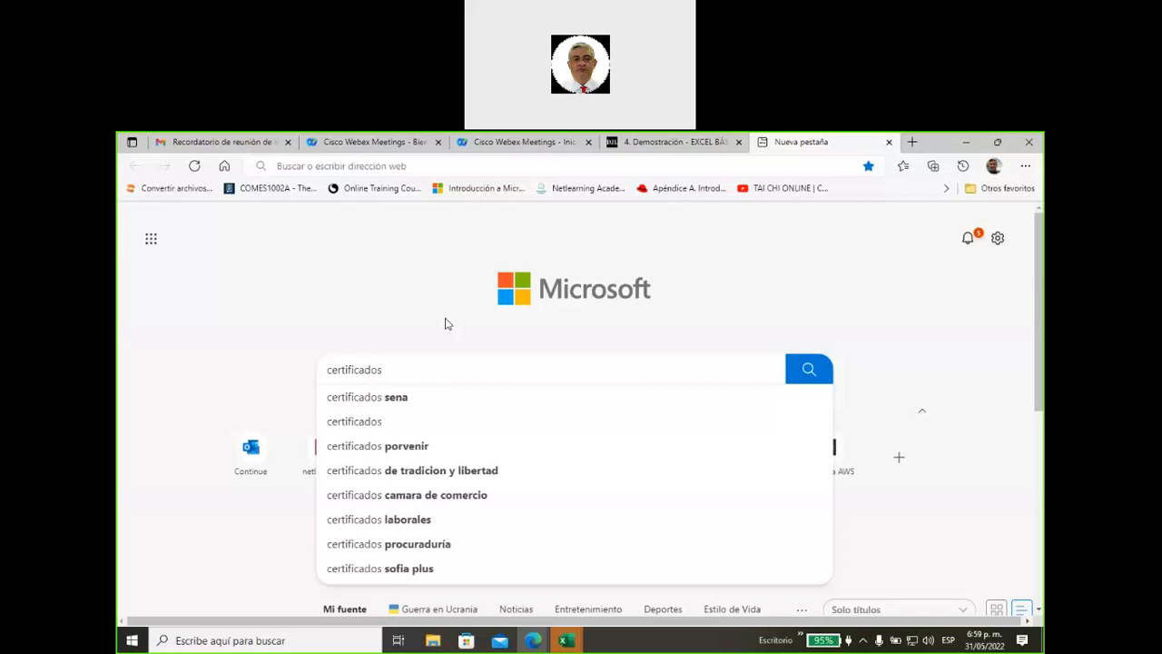
type(" cet c")
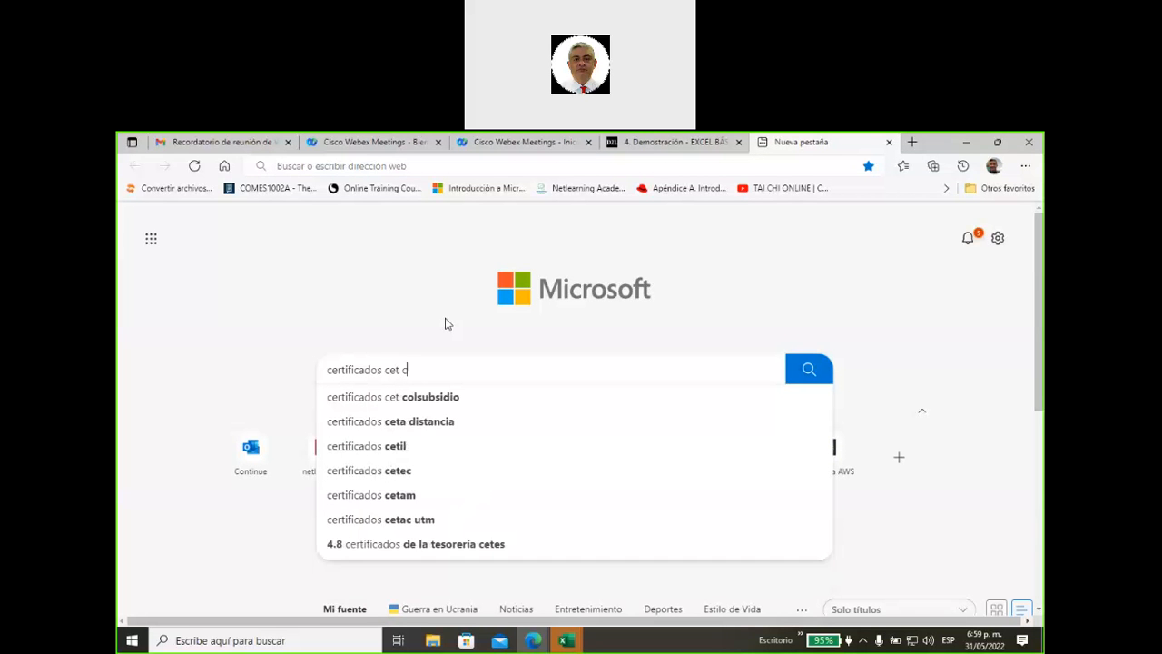
type("olsubsidio")
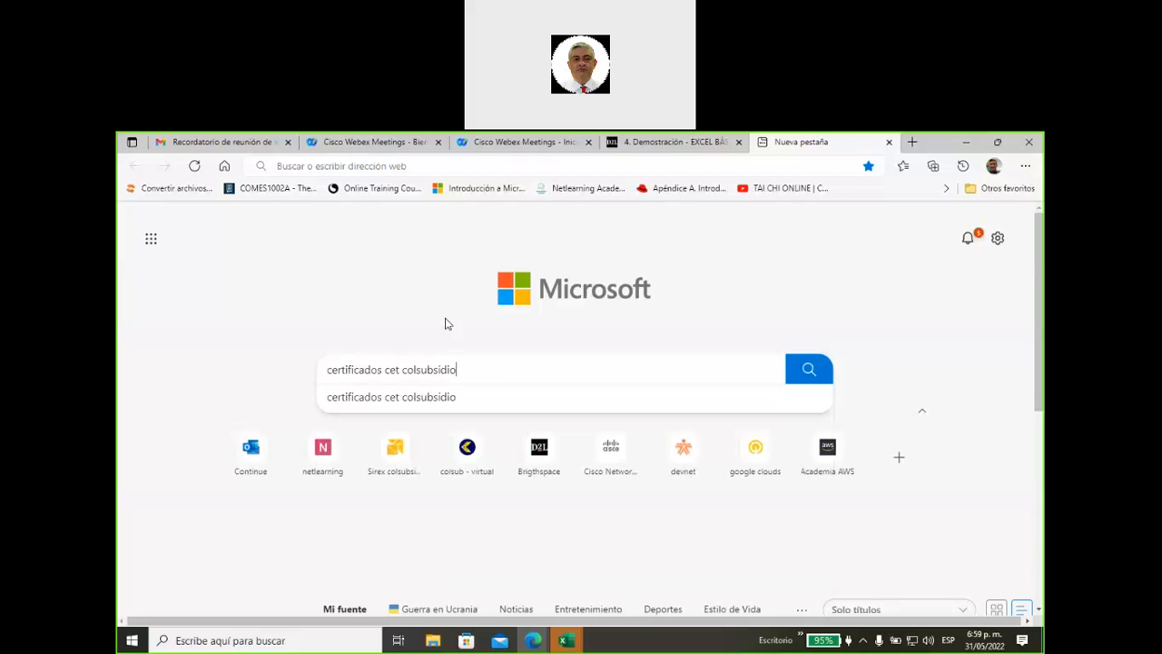
left_click(457, 397)
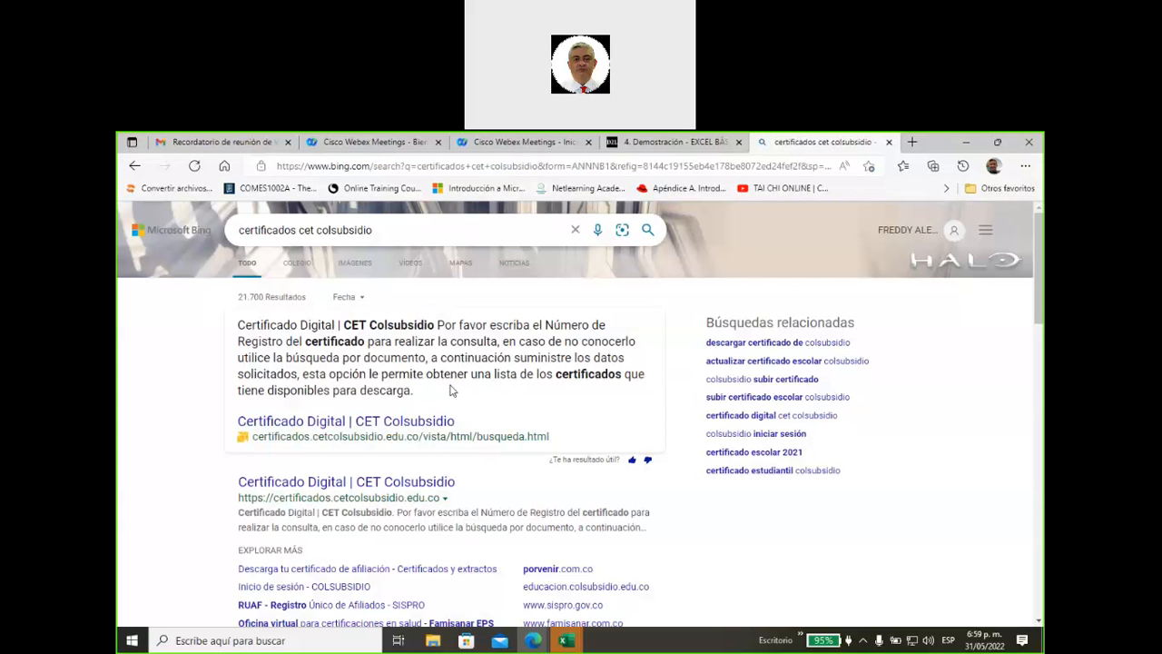
Step: Open the Certificado Digital | CET Colsubsidio search result and set its lookup method to Consultar por Documento
scroll(452, 392, "down", 1)
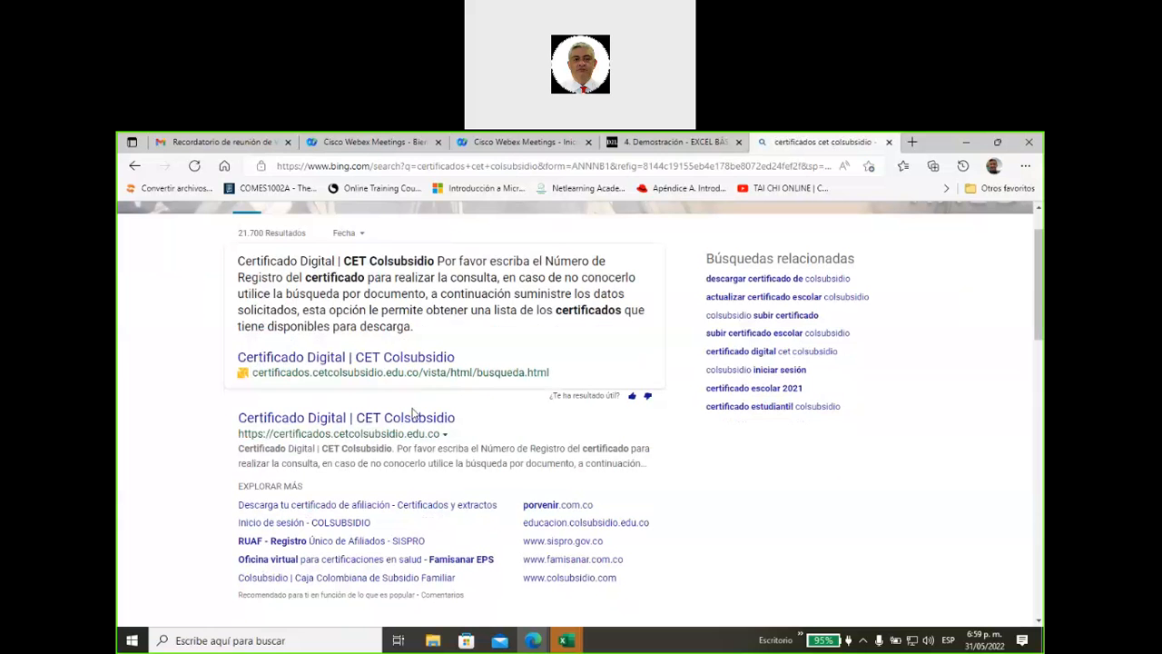
left_click(330, 426)
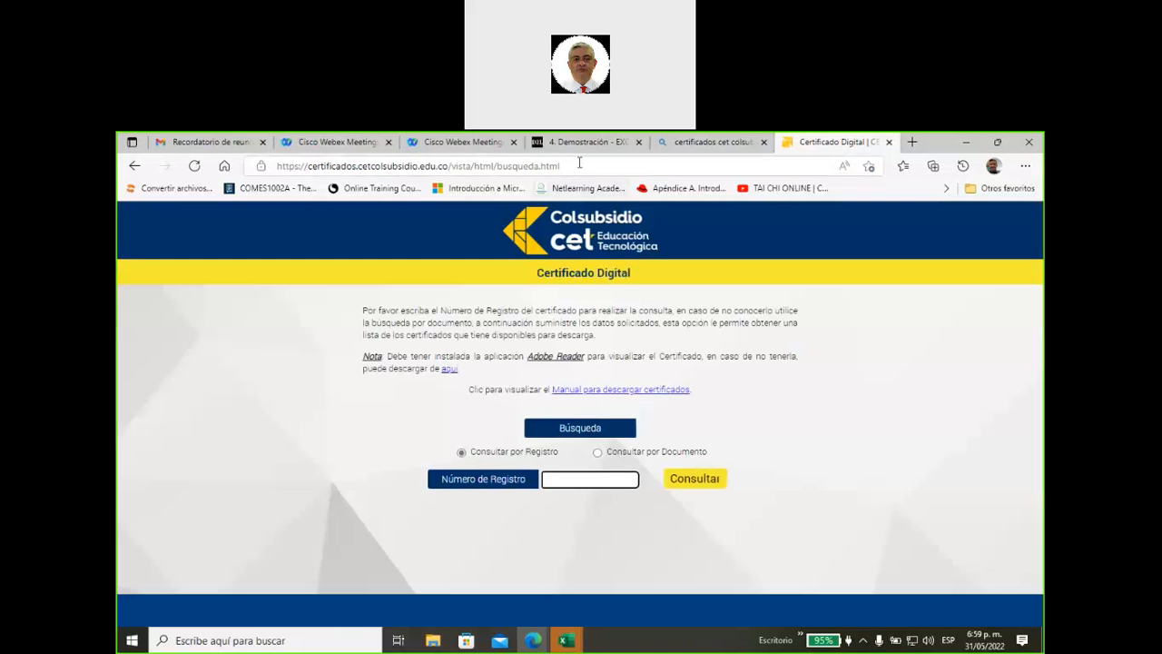
left_click(580, 165)
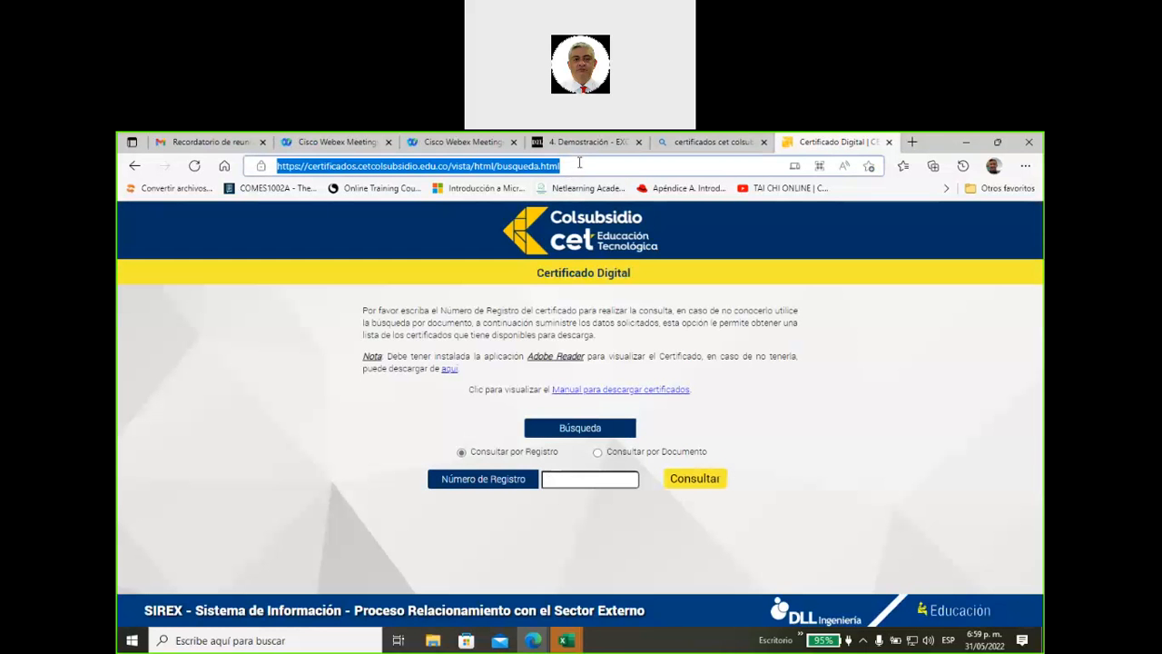
left_click(866, 416)
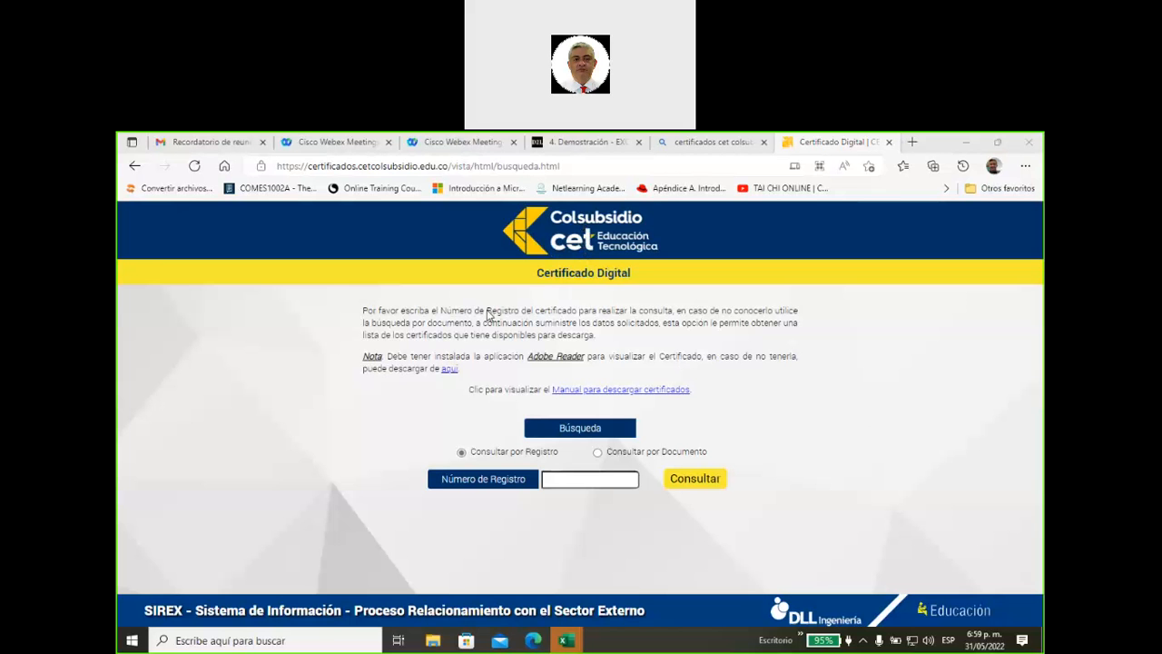
left_click(597, 453)
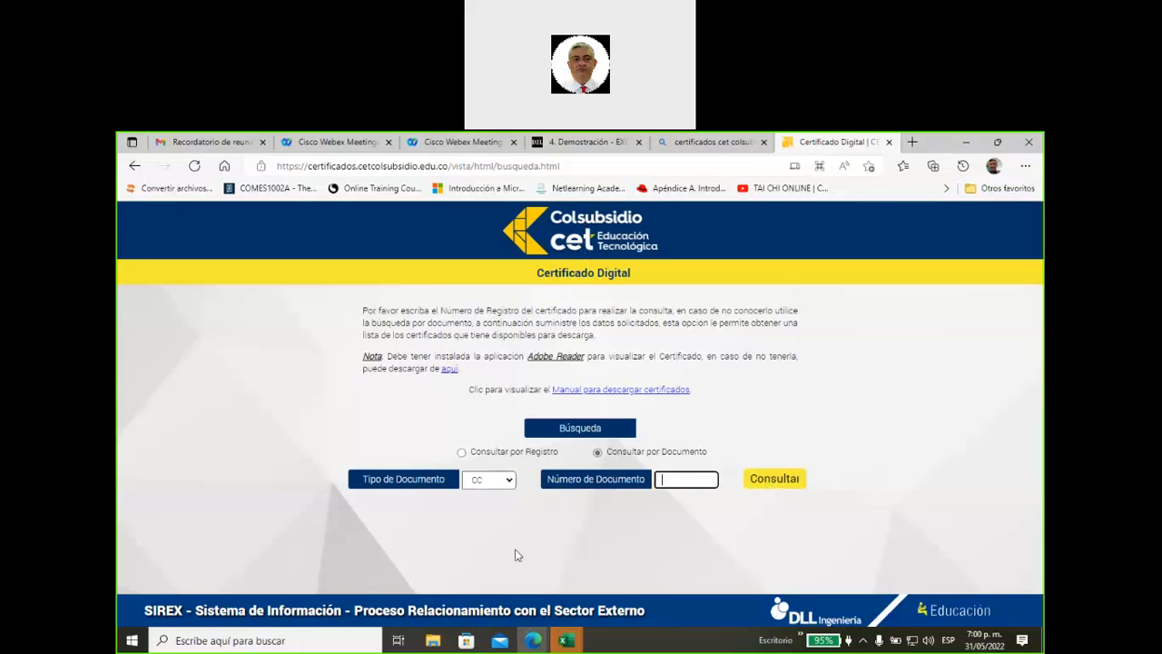
Step: Open the Manual para descargar certificados, examine its search and download instructions, and return to the Certificado Digital page
left_click(616, 395)
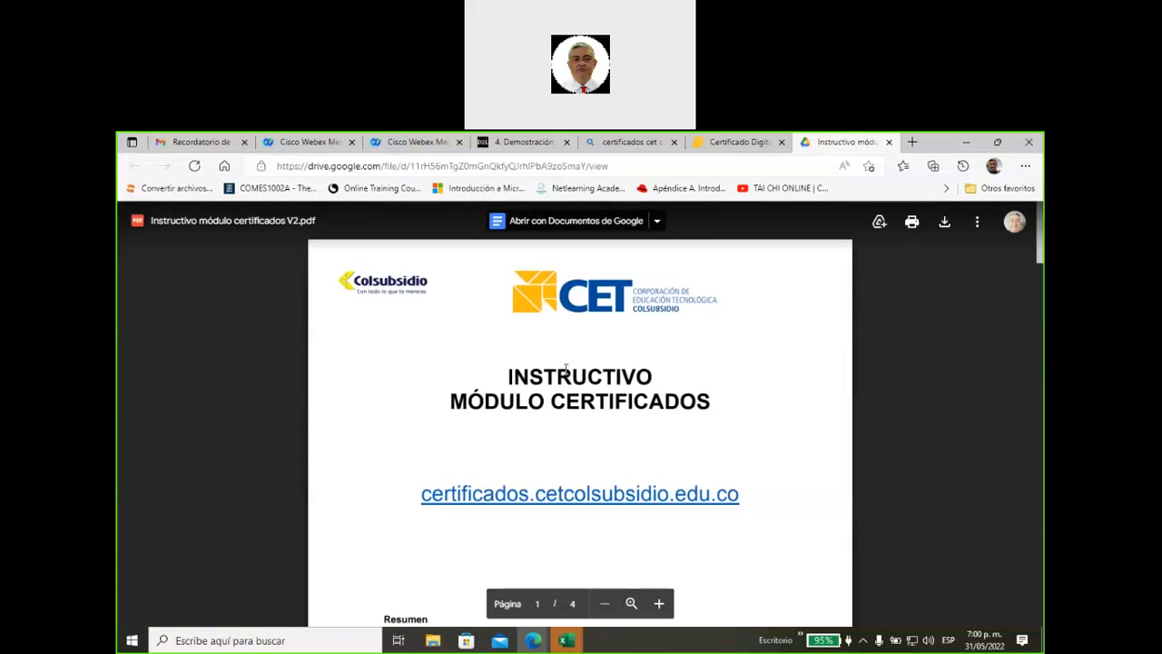
scroll(530, 427, "down", 10)
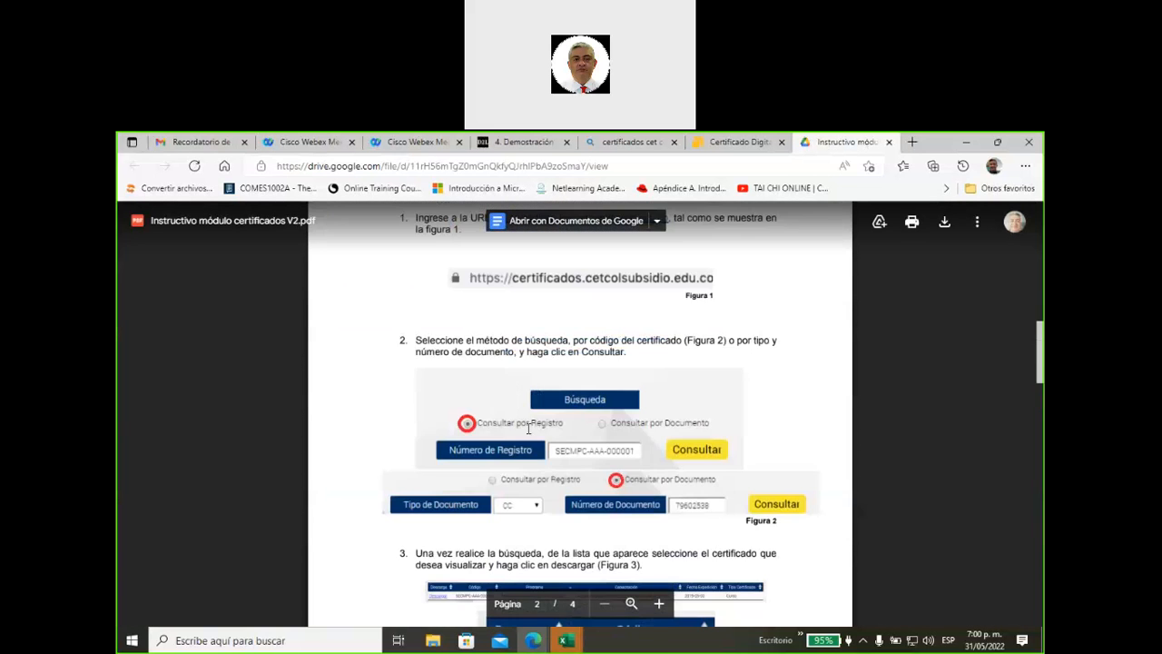
scroll(529, 427, "down", 3)
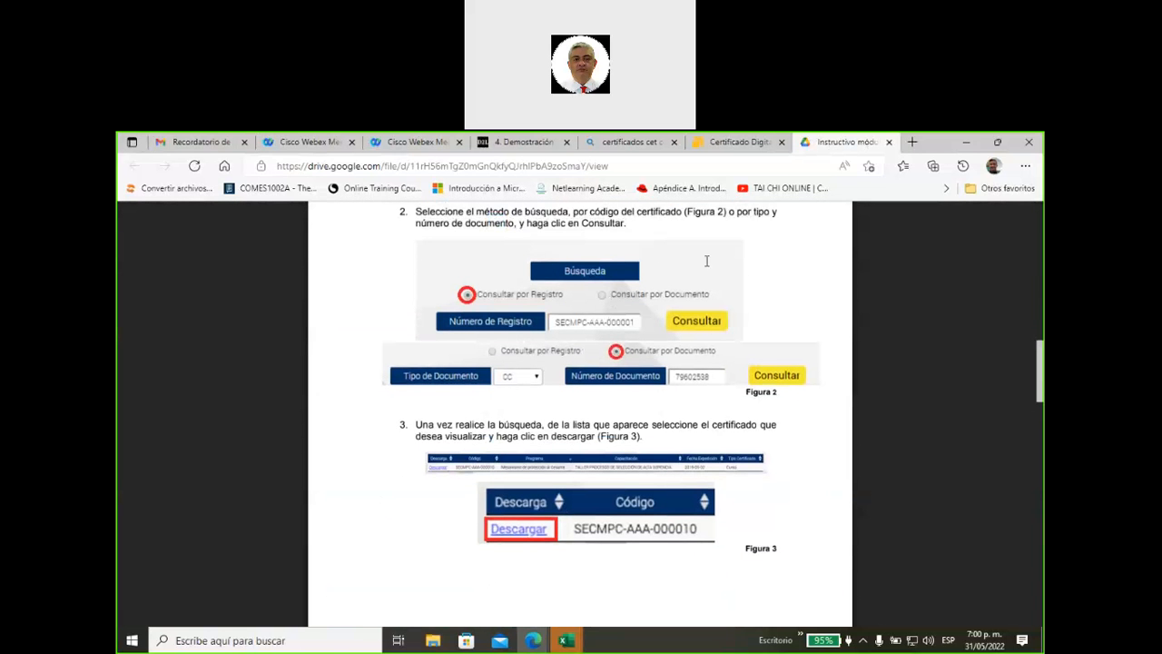
left_click(736, 144)
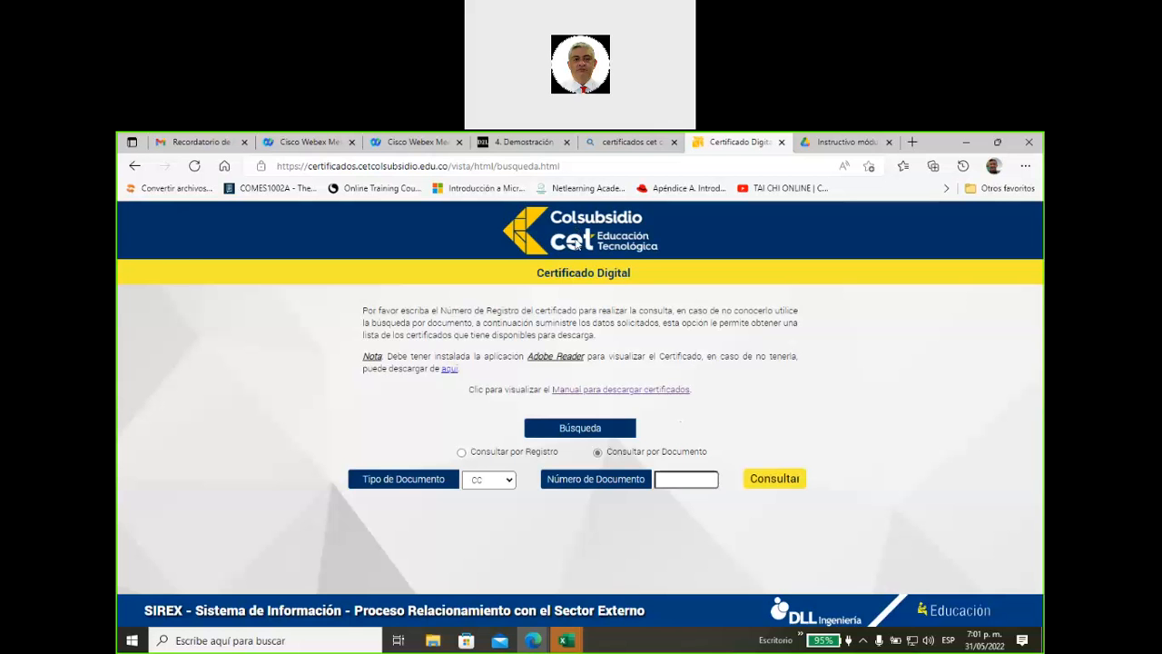
Step: Search for "cet colsubsidio" in a new tab and open the CET Corporación de Educación Tecnológica Colsubsidio website
left_click(912, 142)
left_click(487, 375)
type("cet colsubsidio")
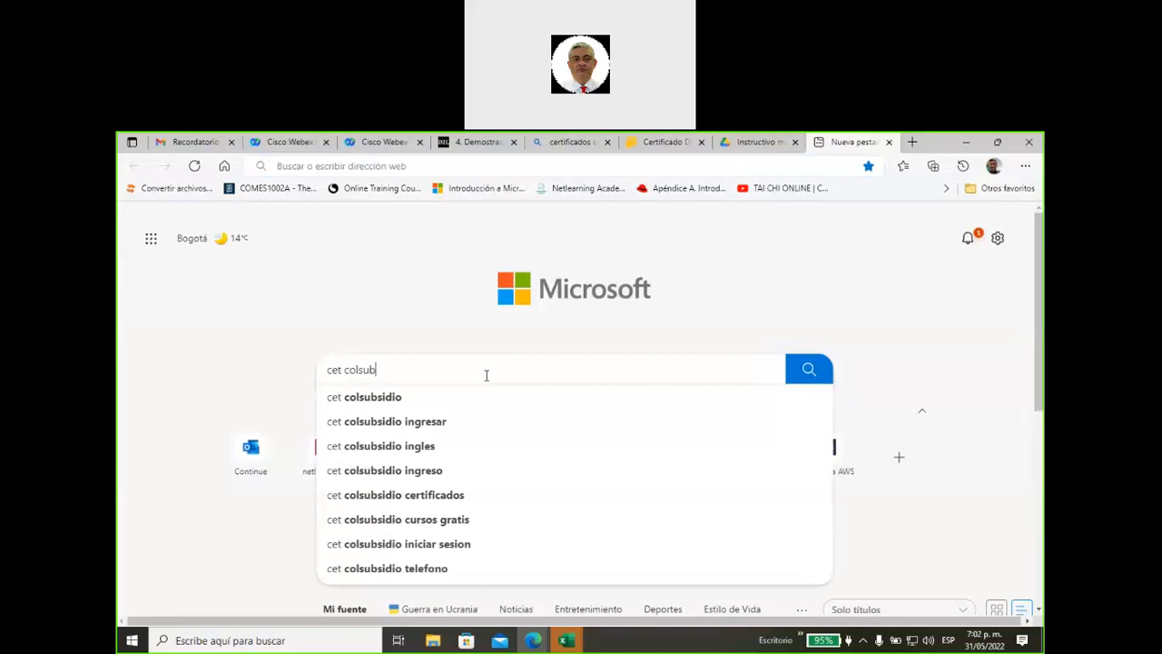
key("Return")
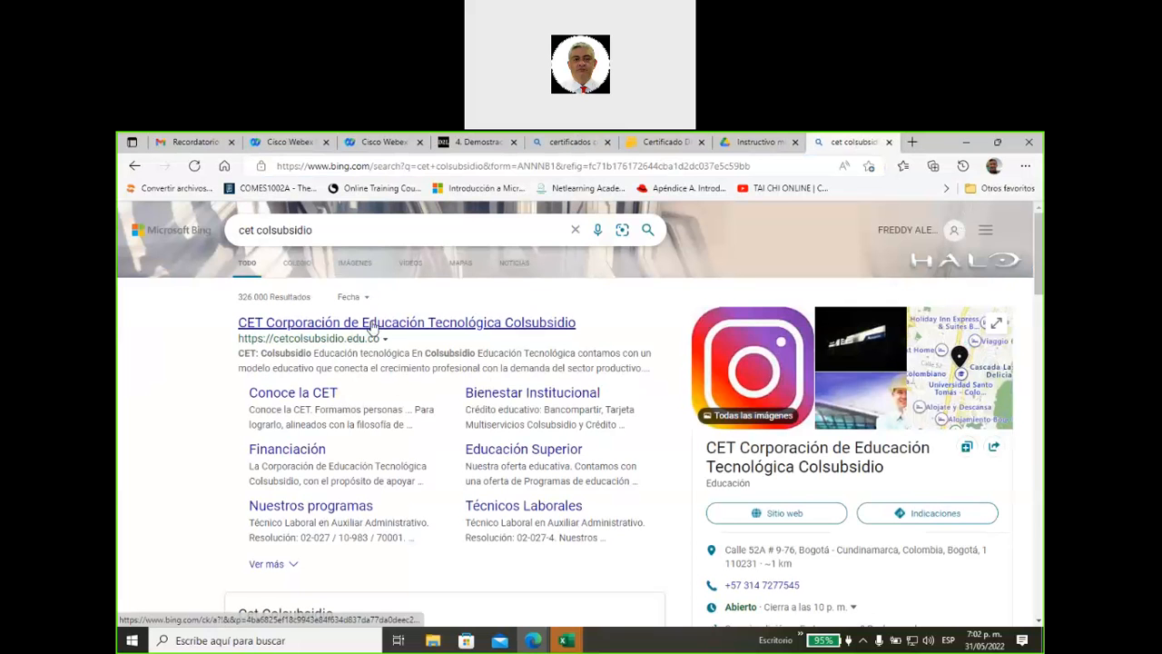
left_click(430, 324)
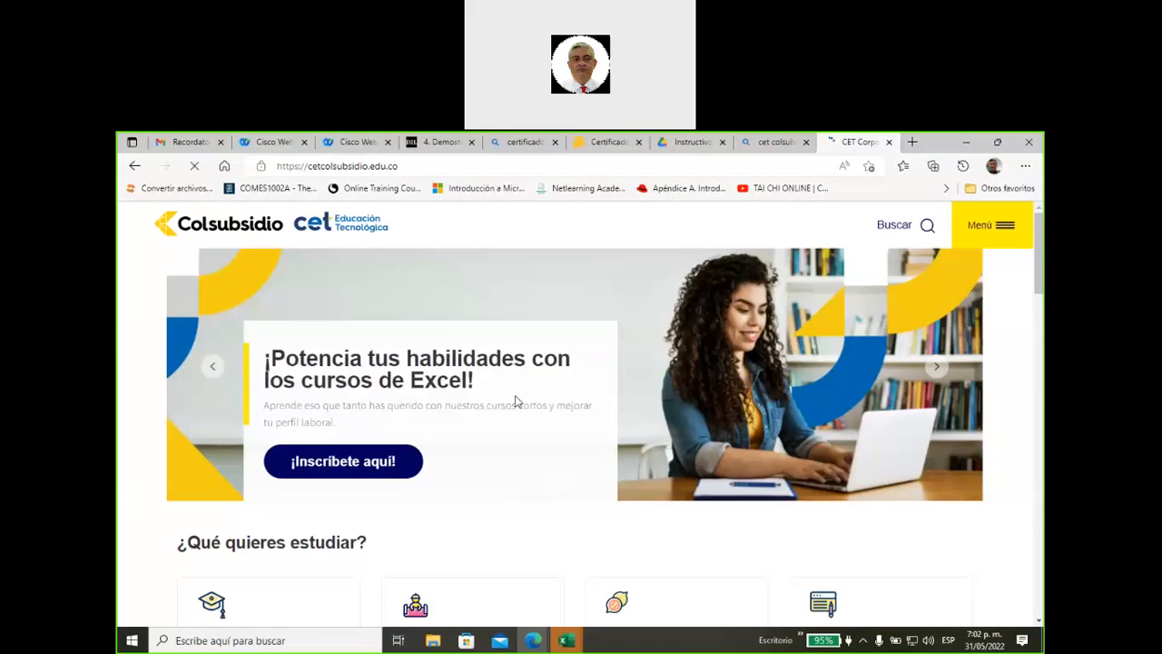
Step: Open the Cursos Cortos section under ¿Qué quieres estudiar? and examine the Excel courses on offer
scroll(514, 400, "down", 2)
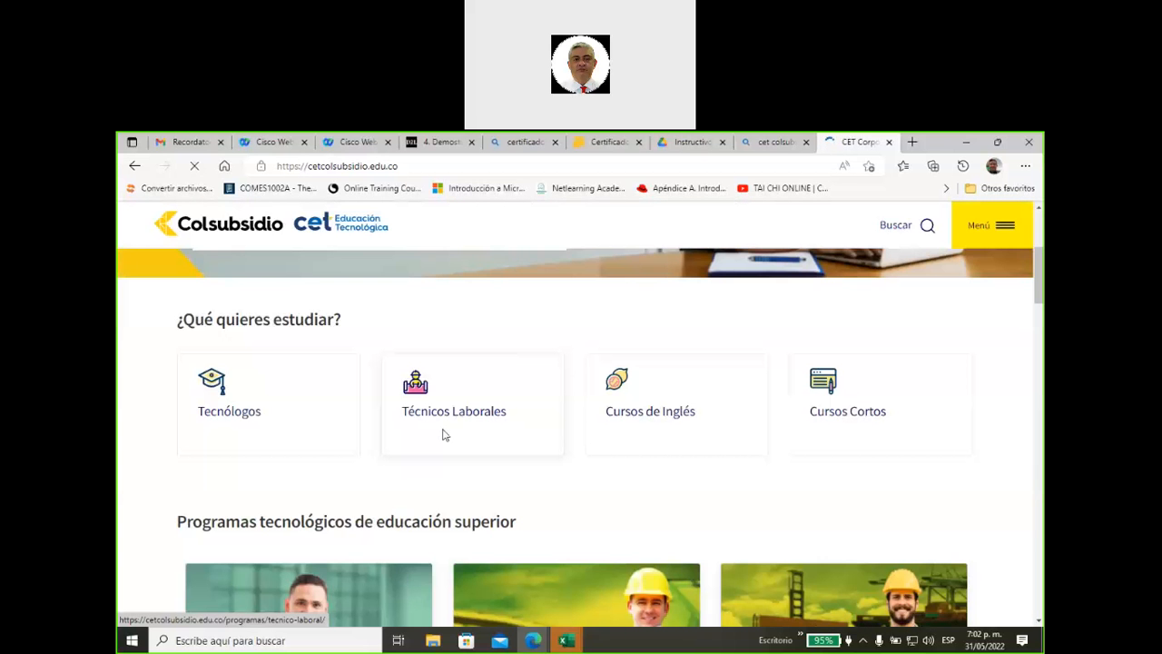
scroll(552, 452, "down", 1)
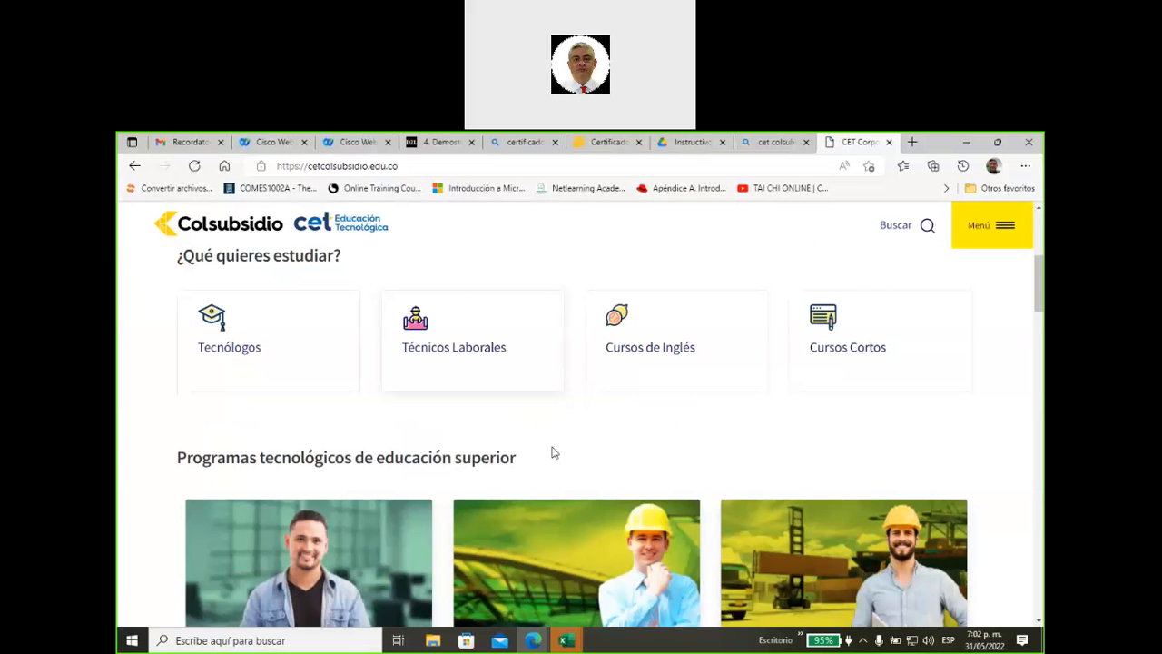
left_click(836, 351)
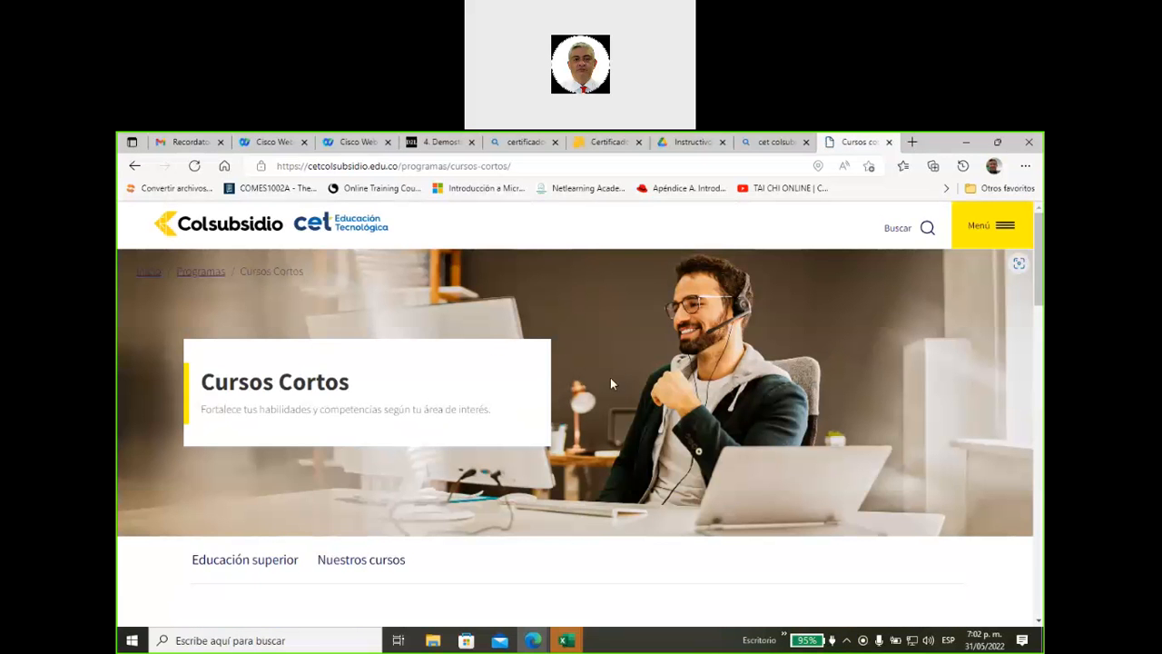
scroll(610, 378, "down", 4)
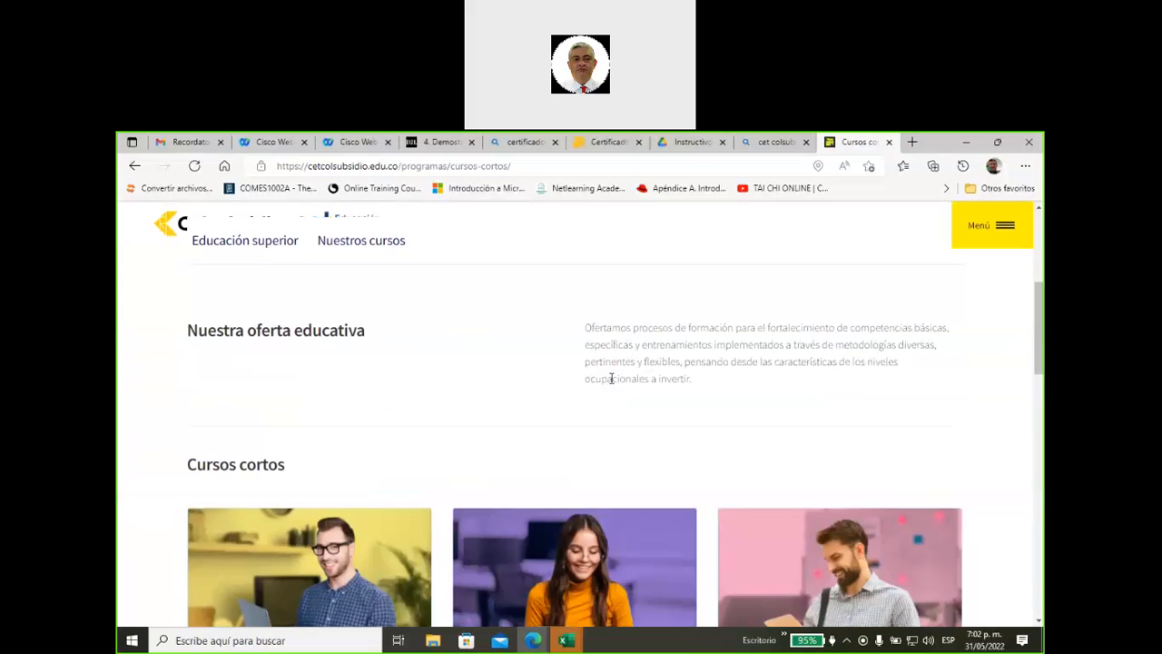
scroll(609, 376, "up", 2)
scroll(600, 384, "down", 5)
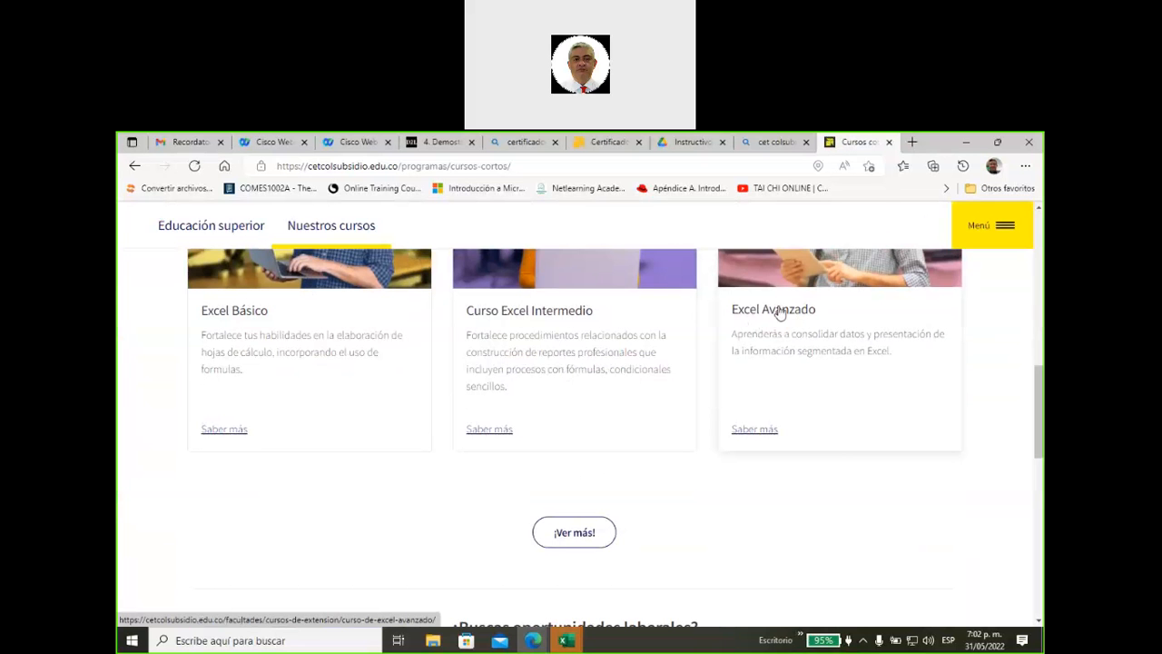
Step: Expand the Cursos cortos list to show all its courses, examine the offer and the rest of the page, and return to its beginning
left_click(581, 532)
scroll(545, 473, "down", 2)
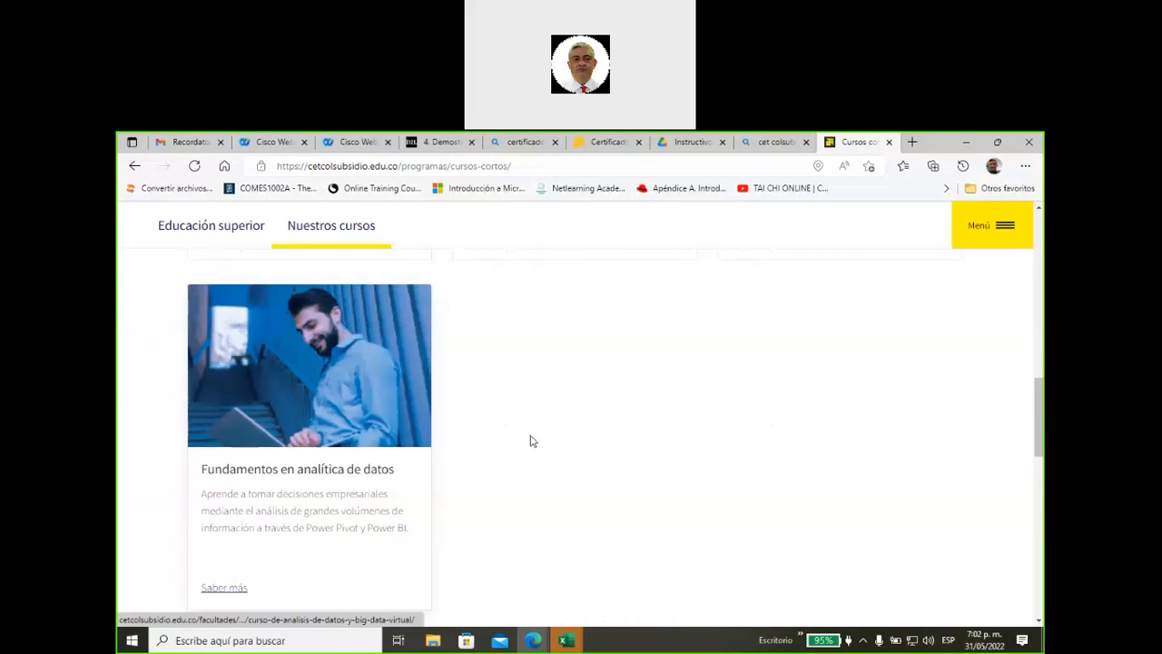
scroll(554, 438, "down", 3)
scroll(495, 447, "down", 2)
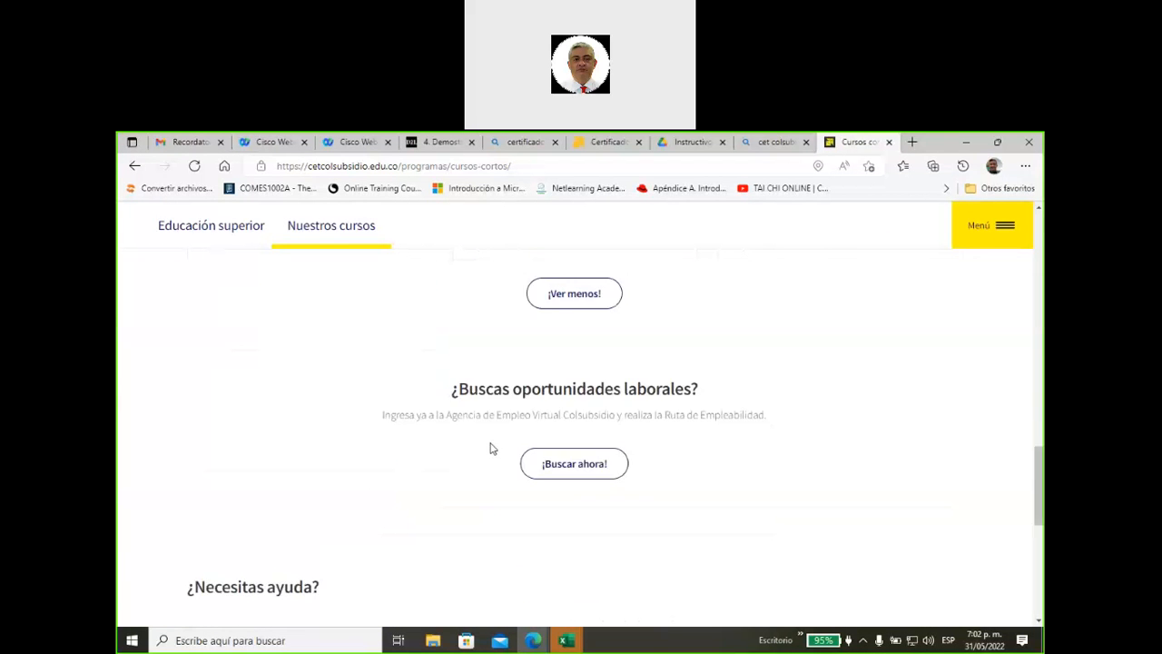
scroll(487, 453, "down", 4)
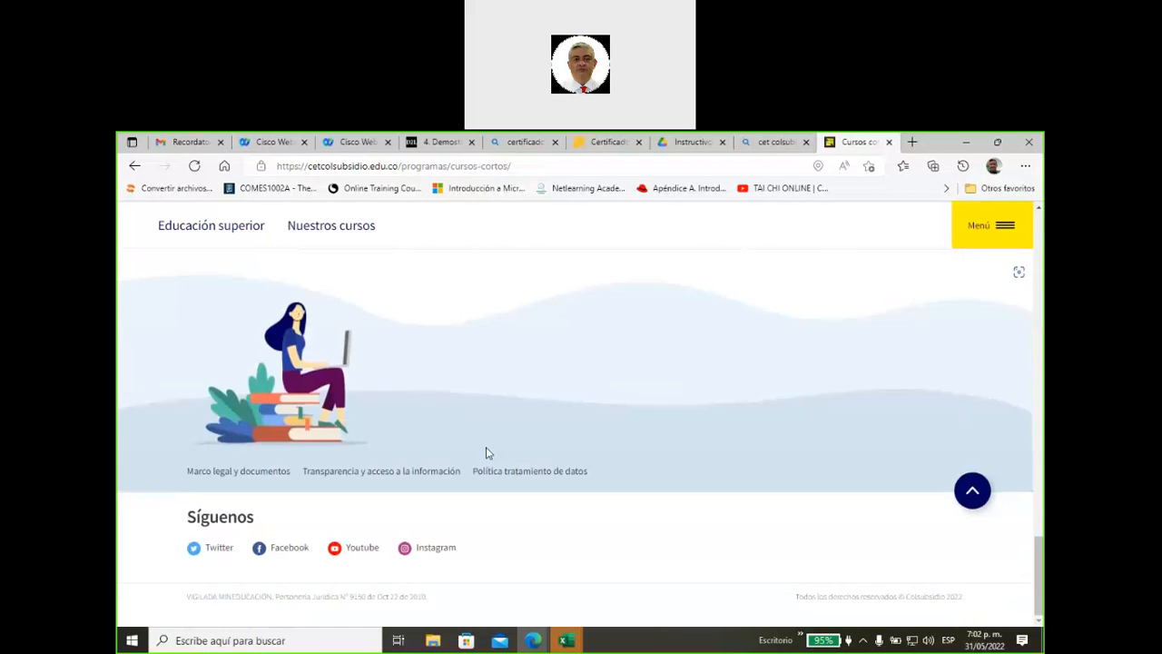
scroll(486, 454, "up", 6)
scroll(485, 454, "up", 3)
scroll(486, 454, "down", 8)
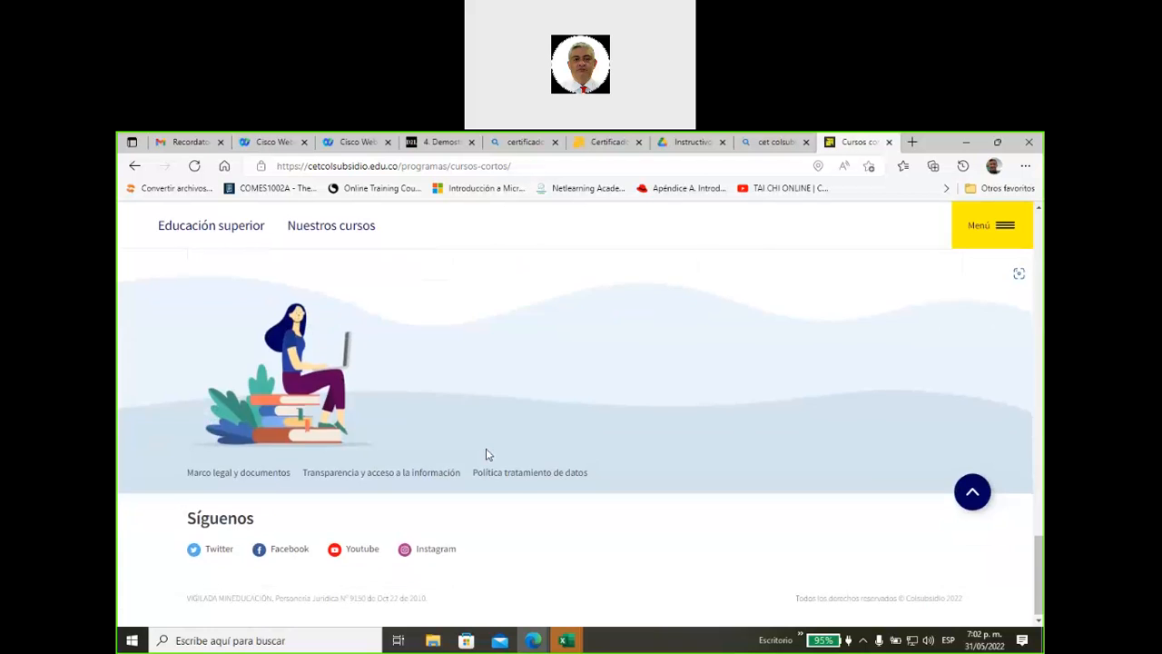
scroll(486, 454, "up", 3)
scroll(486, 454, "down", 4)
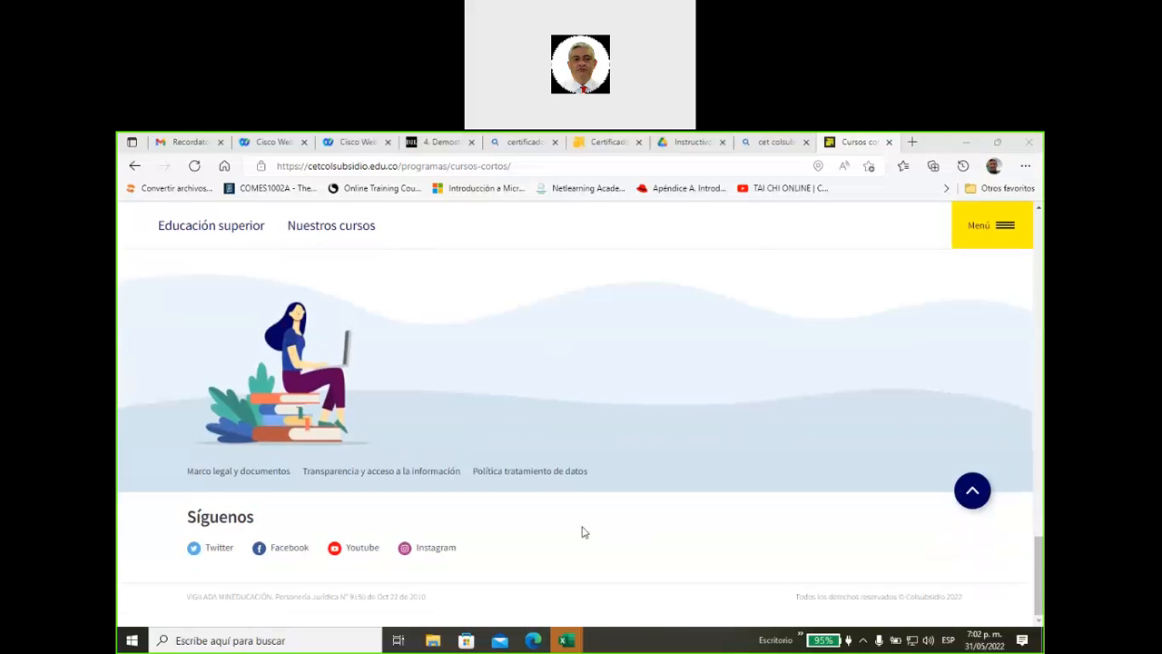
scroll(584, 533, "up", 15)
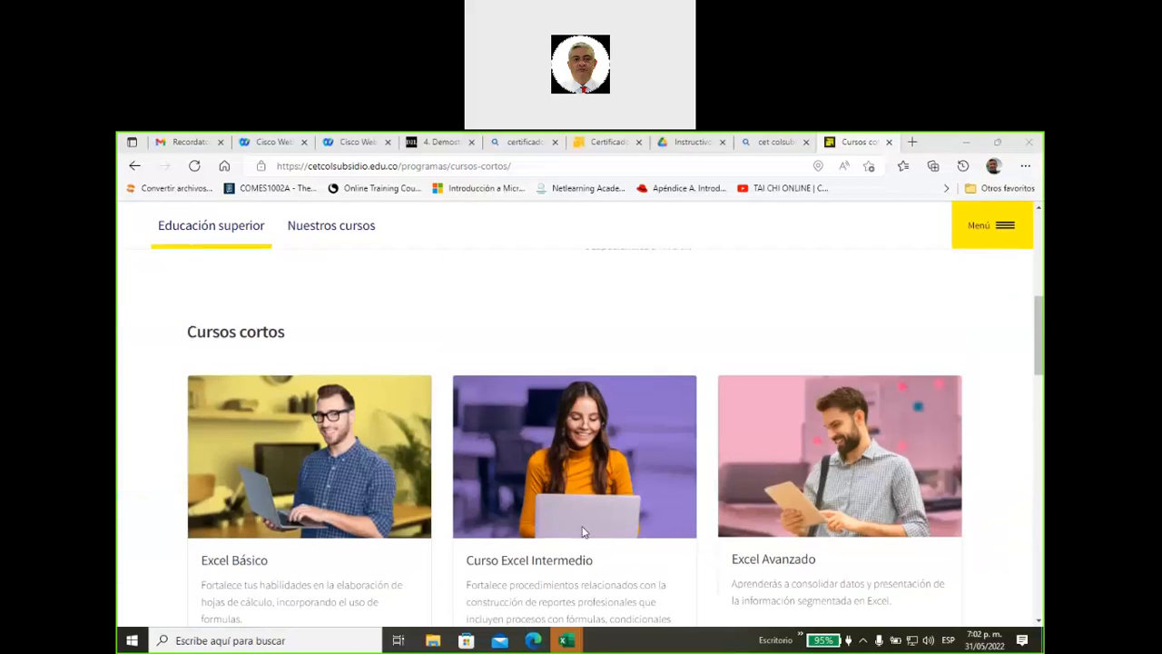
scroll(584, 533, "up", 6)
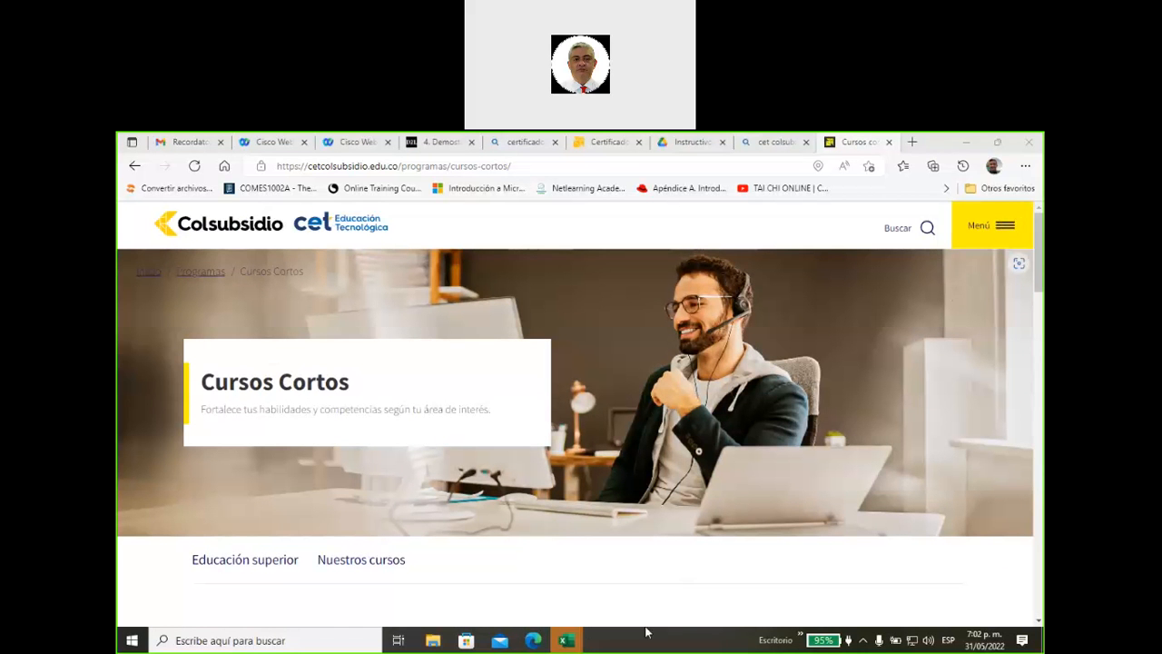
mouse_move(568, 642)
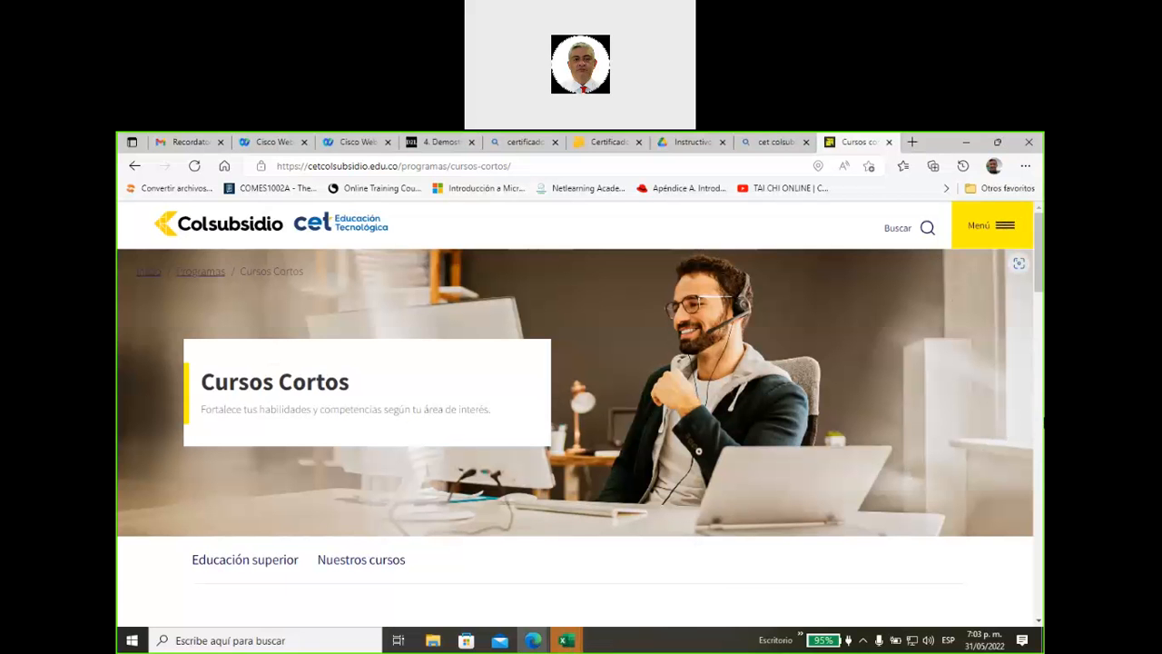
left_click(1044, 422)
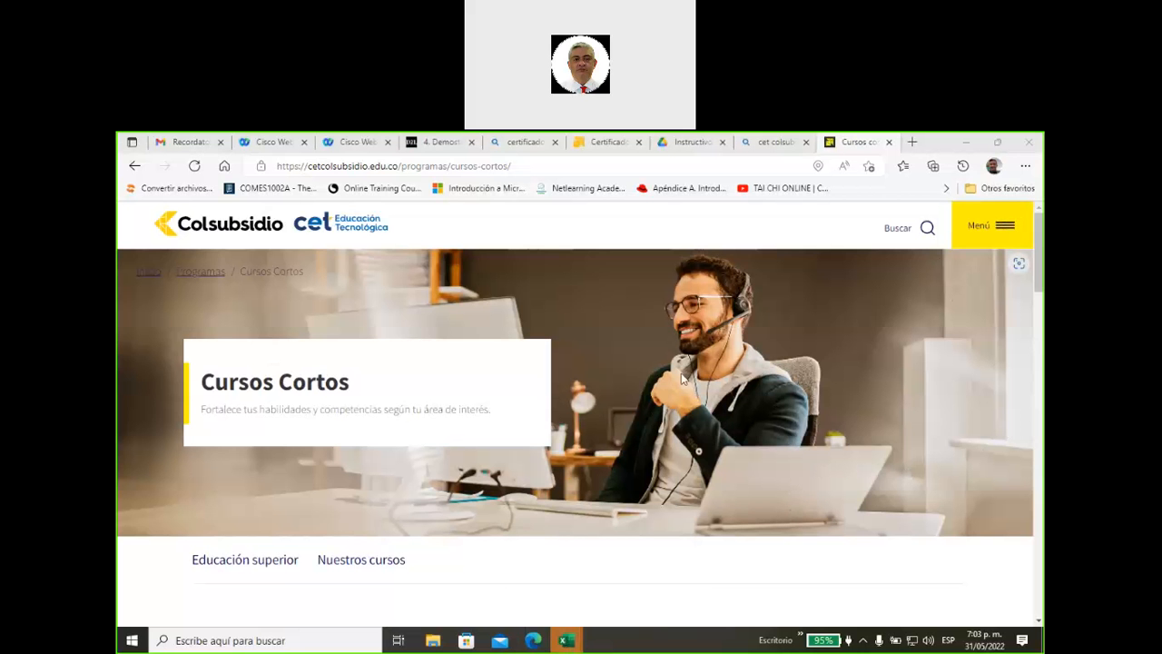
Step: Return to the Certificado Digital lookup page, passing through the cet colsubsidio search results and the certificate instructions PDF
left_click(777, 142)
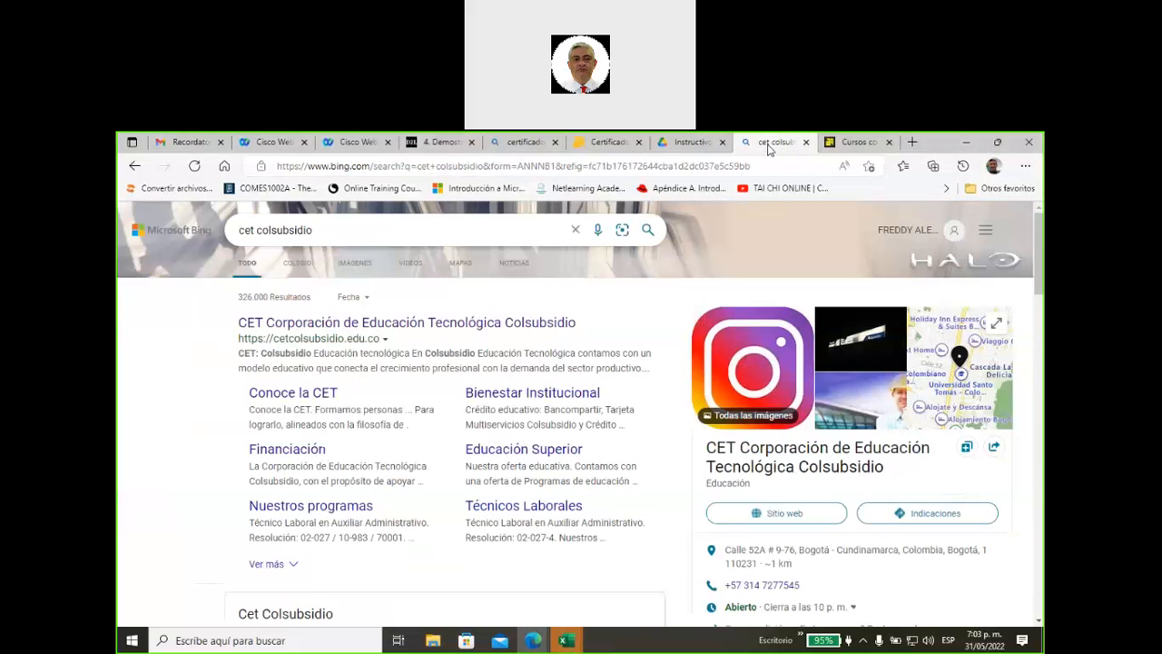
left_click(694, 145)
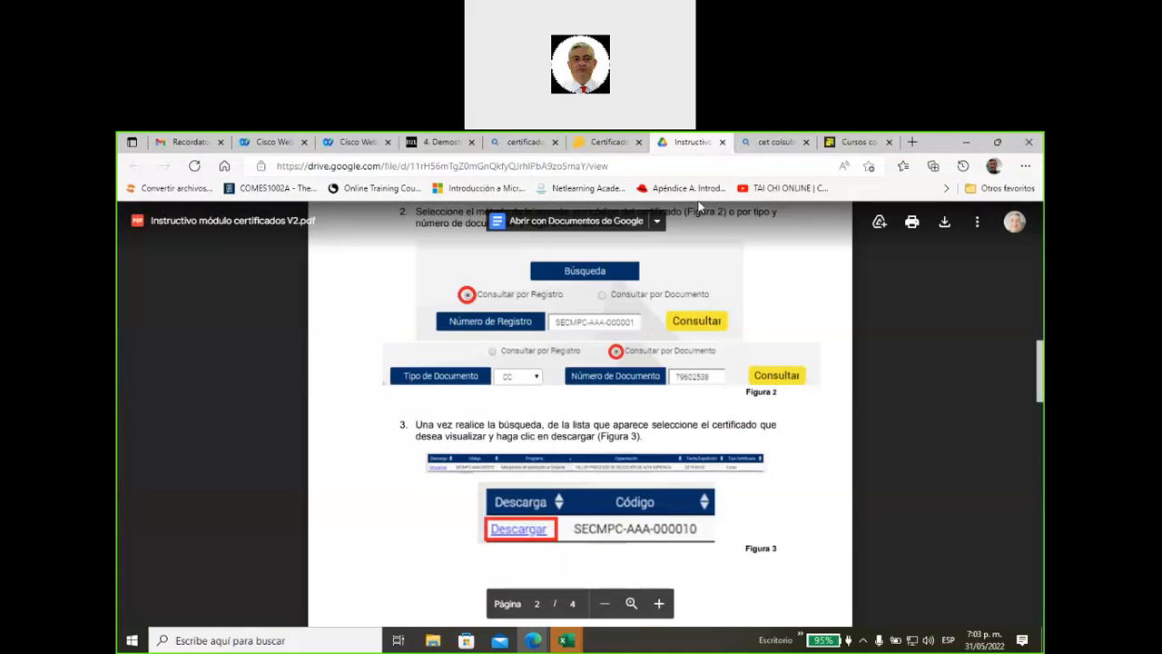
left_click(612, 148)
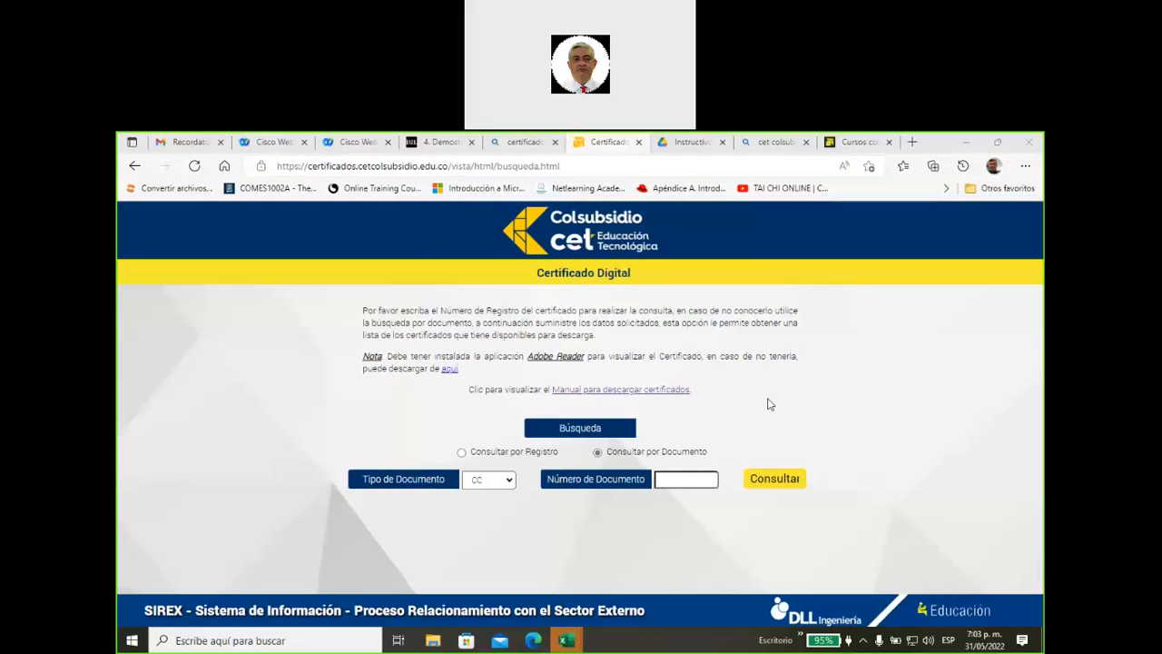
Step: Switch to the Colsubsidio Excel course site, view the Listado de alumnos and open the Calificaciones page
left_click(439, 143)
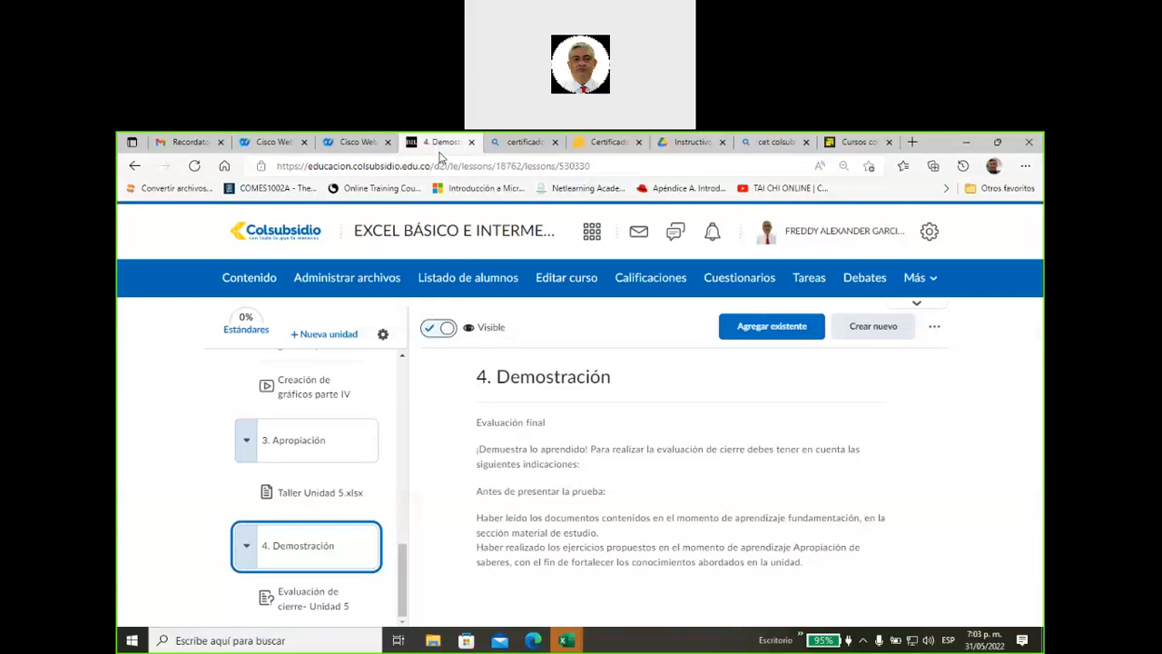
left_click(482, 284)
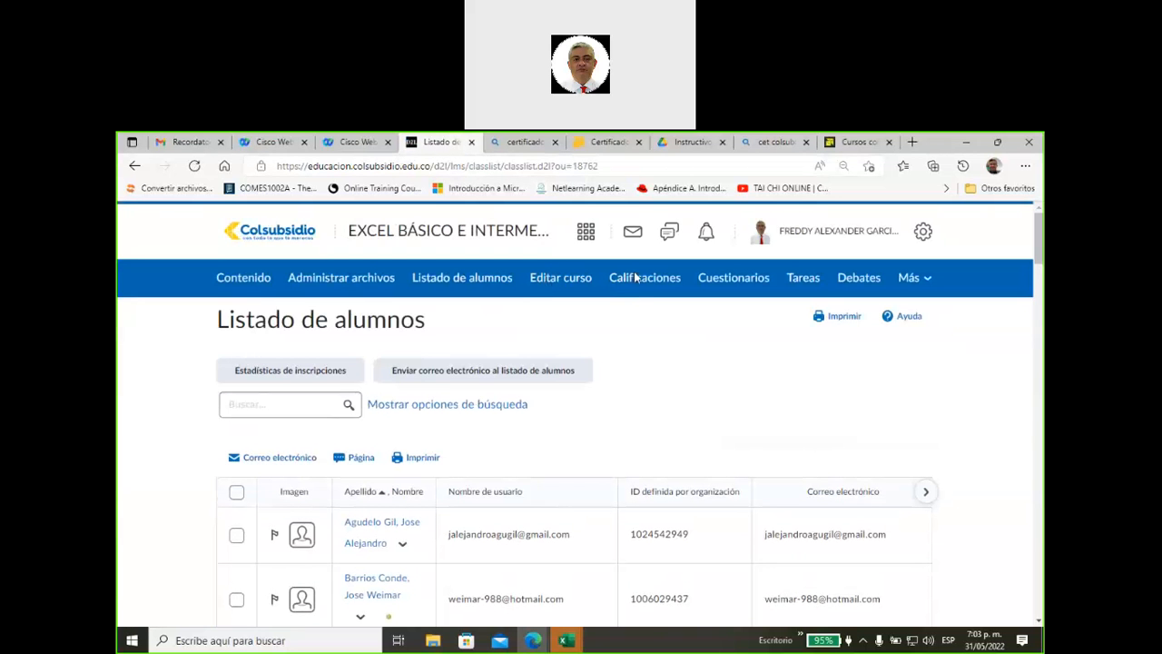
left_click(641, 283)
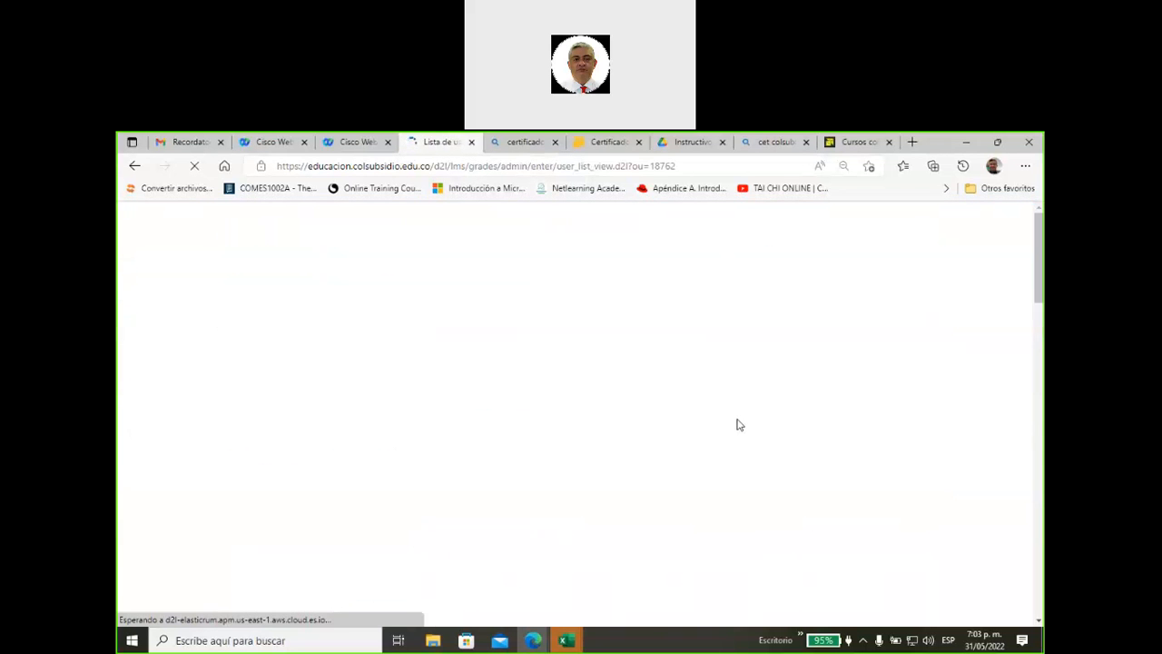
Step: Examine the students' calculated final grades and unit evaluation scores through the whole grade list, and return to its beginning
scroll(613, 441, "down", 1)
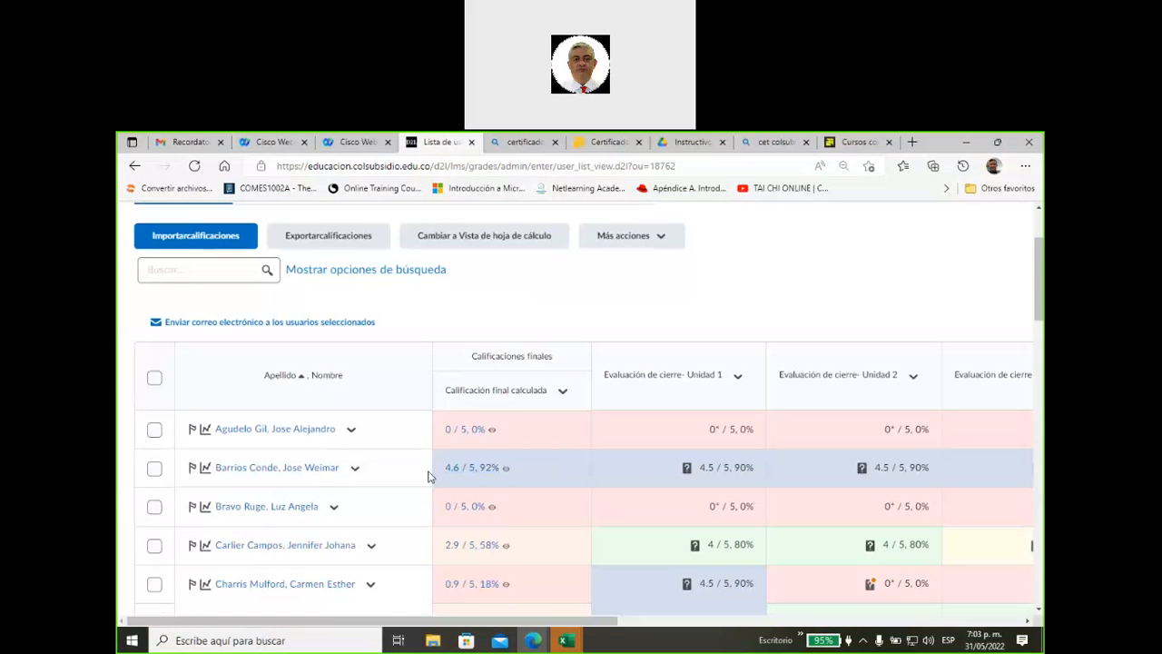
left_click_drag(565, 621, 978, 621)
left_click_drag(1044, 578, 398, 638)
scroll(534, 461, "down", 2)
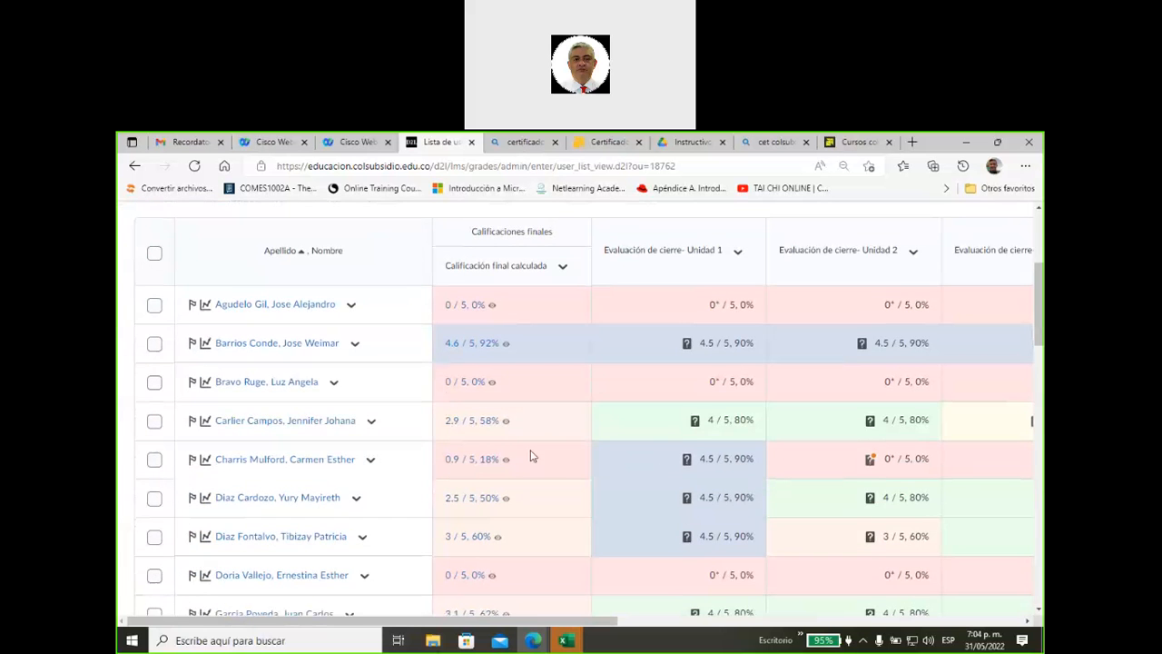
left_click_drag(530, 615, 518, 544)
scroll(501, 372, "down", 2)
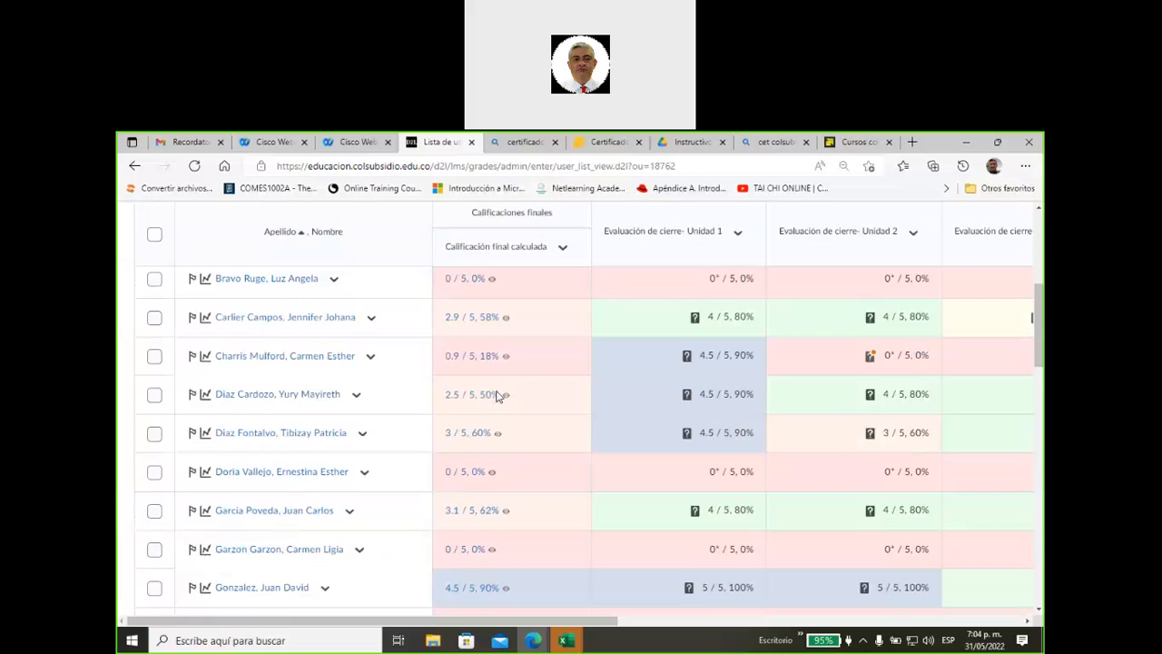
scroll(498, 396, "down", 10)
scroll(497, 396, "down", 8)
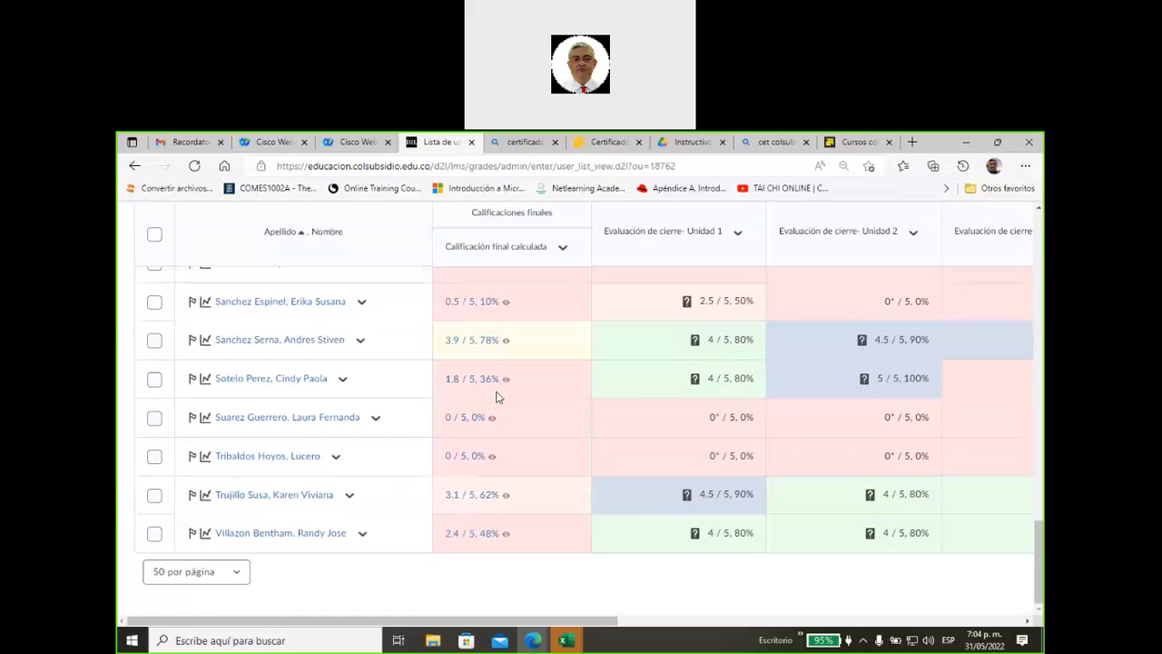
scroll(501, 437, "up", 15)
scroll(501, 437, "up", 8)
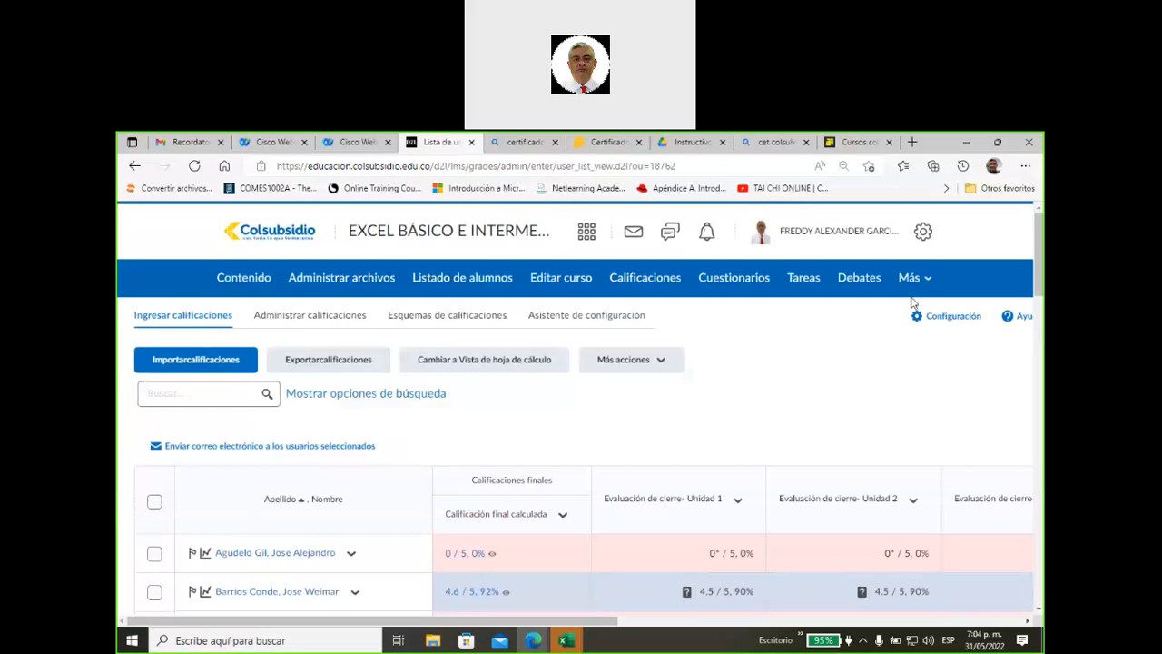
Step: Examine the Unidad 4 and Unidad 5 evaluation scores alongside the calculated and rectified final grade columns
scroll(469, 430, "down", 2)
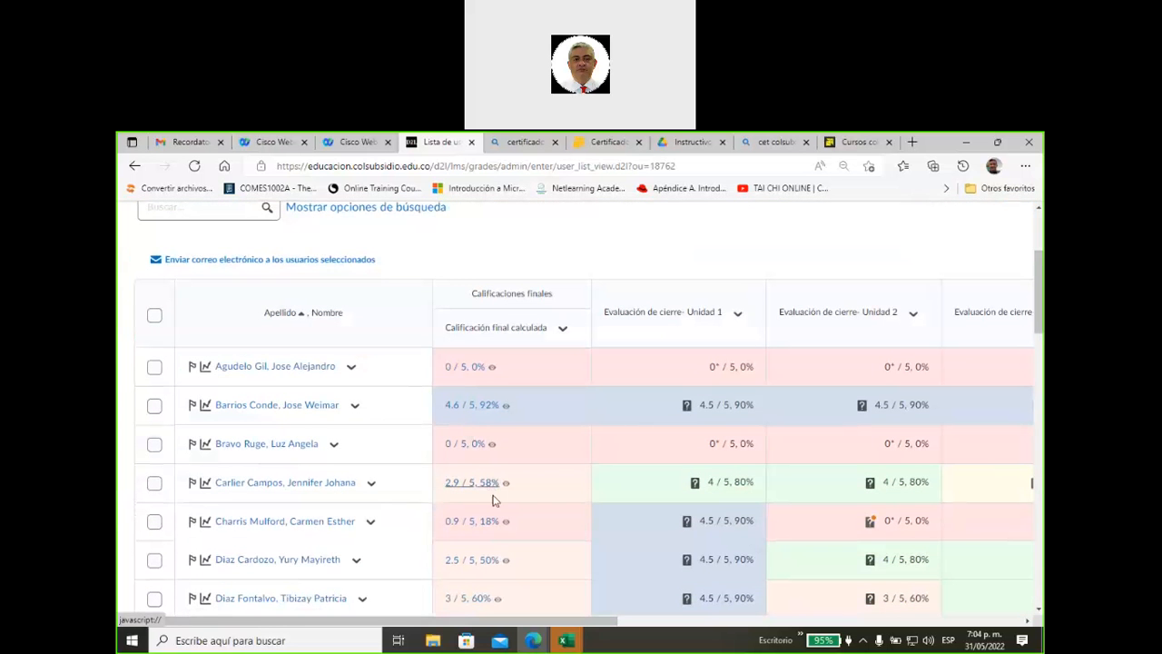
scroll(488, 489, "down", 1)
scroll(489, 490, "down", 1)
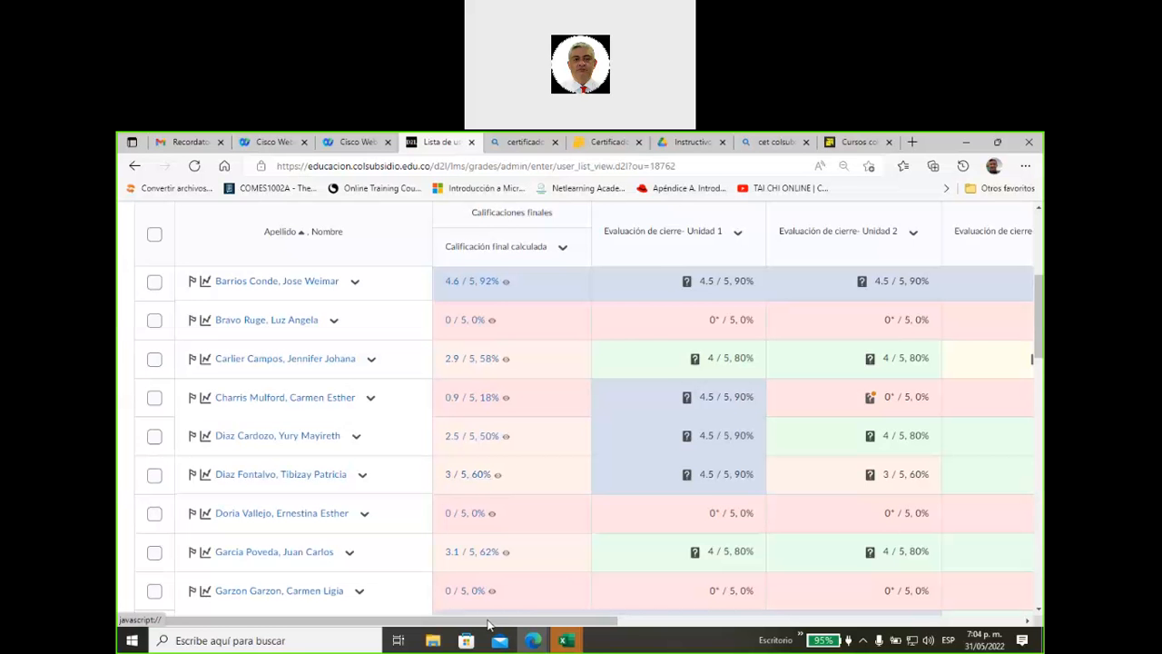
left_click_drag(538, 624, 914, 607)
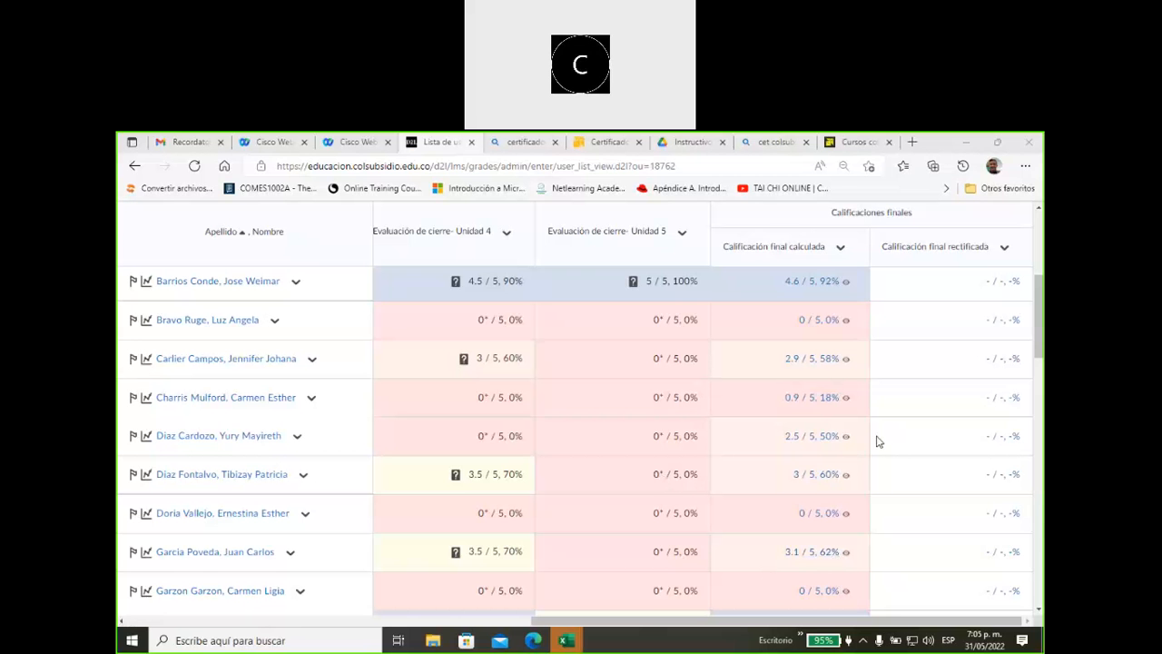
scroll(875, 441, "up", 3)
scroll(709, 412, "up", 1)
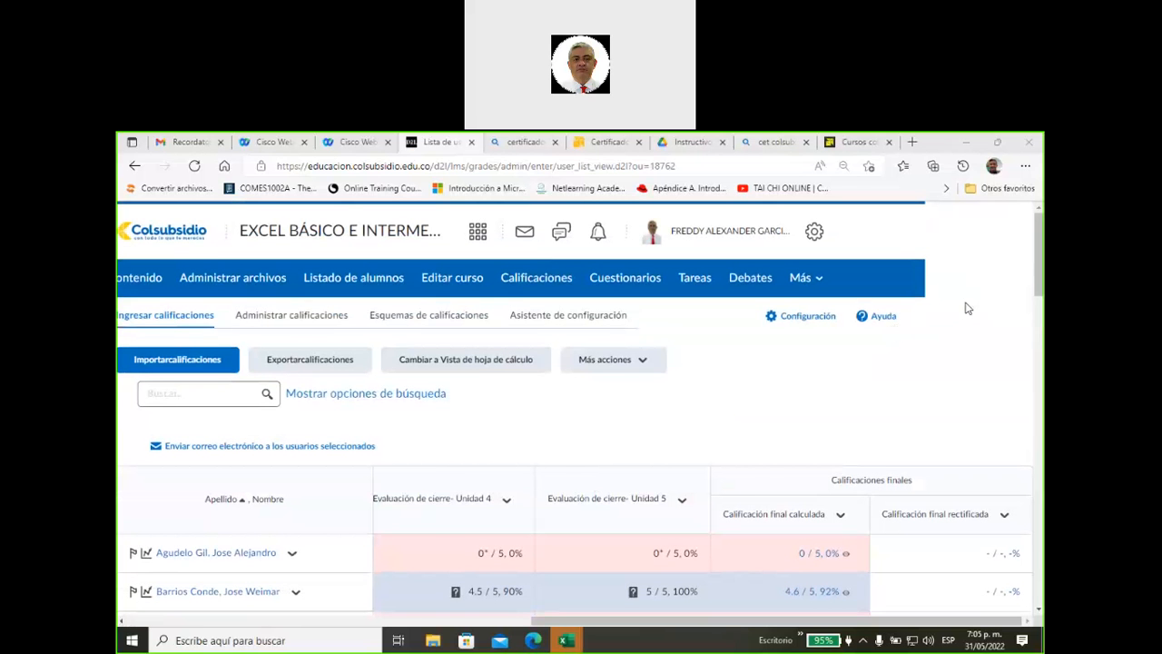
Step: Open the Excel course's Contenido section
left_click(847, 398)
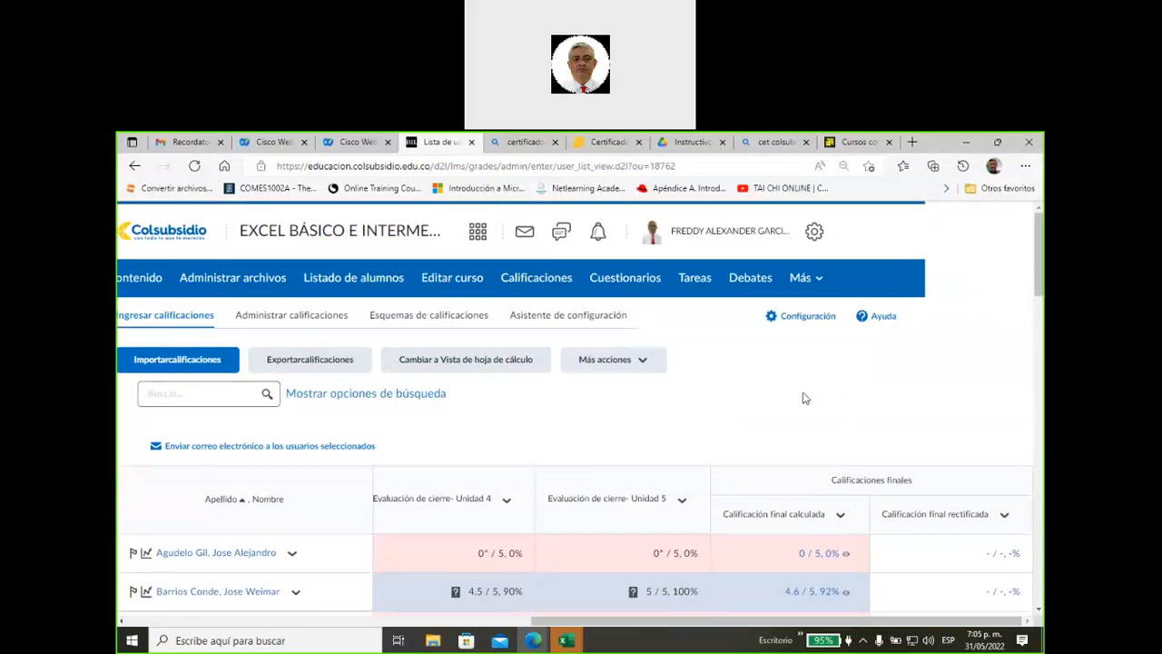
left_click(138, 278)
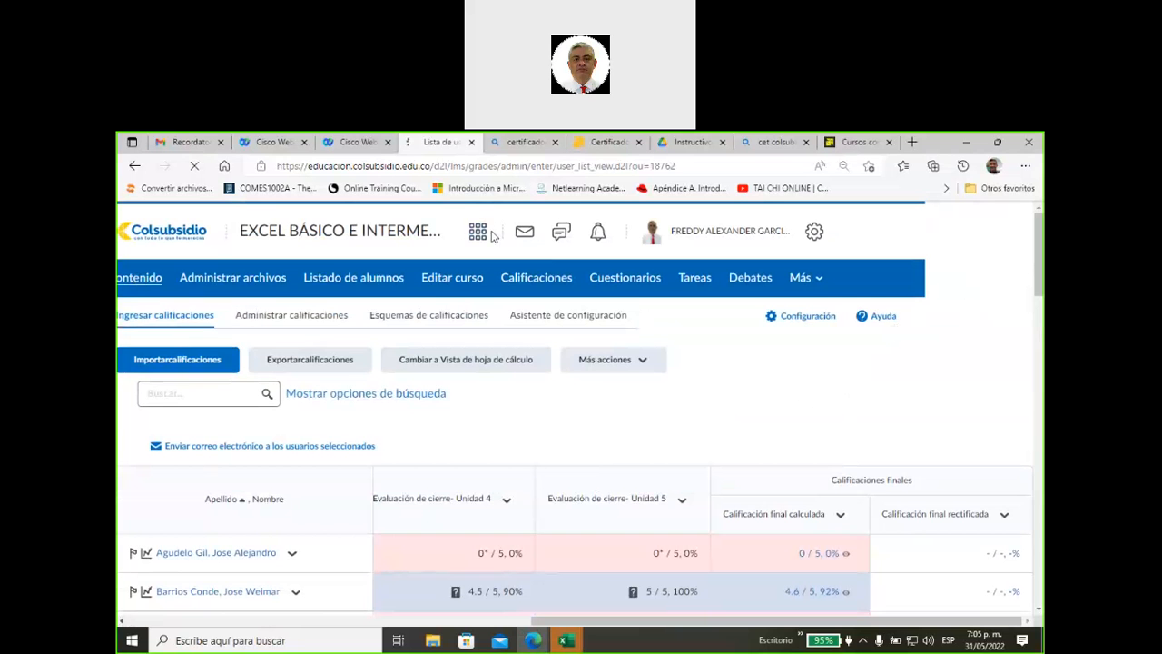